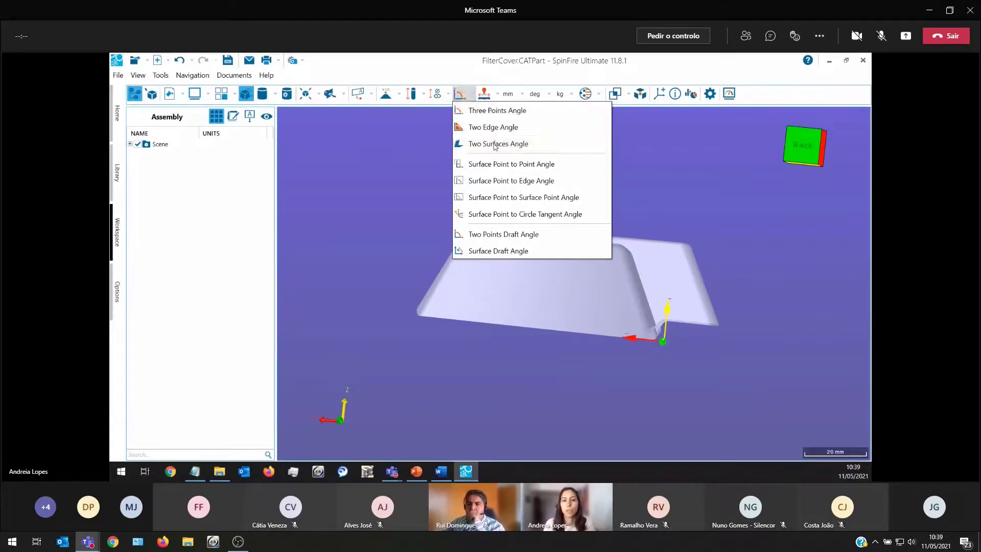
# Measure the angle between the small tab's end face and its adjacent side surface, placing the label below the part.
pyautogui.click(493, 146)
pyautogui.moveTo(687, 218); pyautogui.dragTo(694, 260)
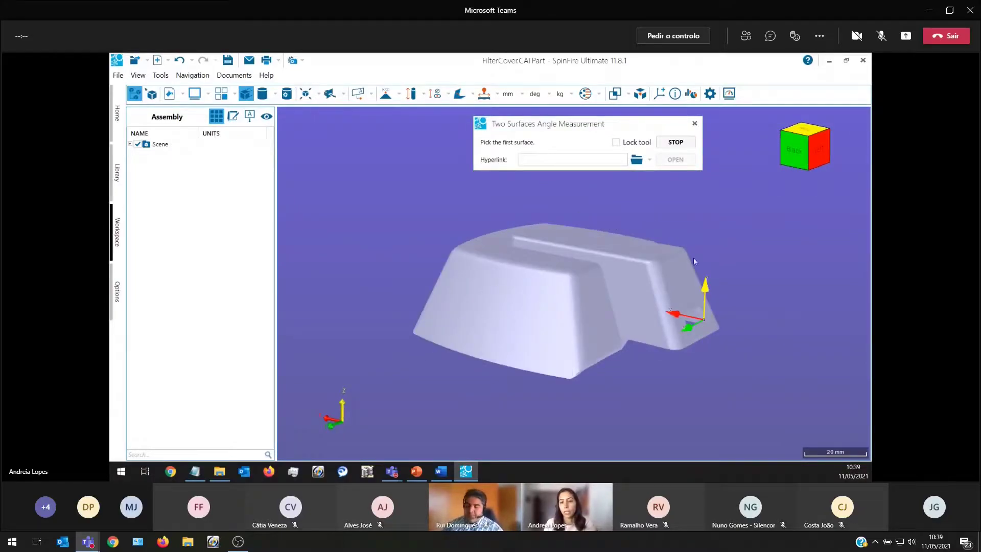
pyautogui.click(685, 285)
pyautogui.click(631, 286)
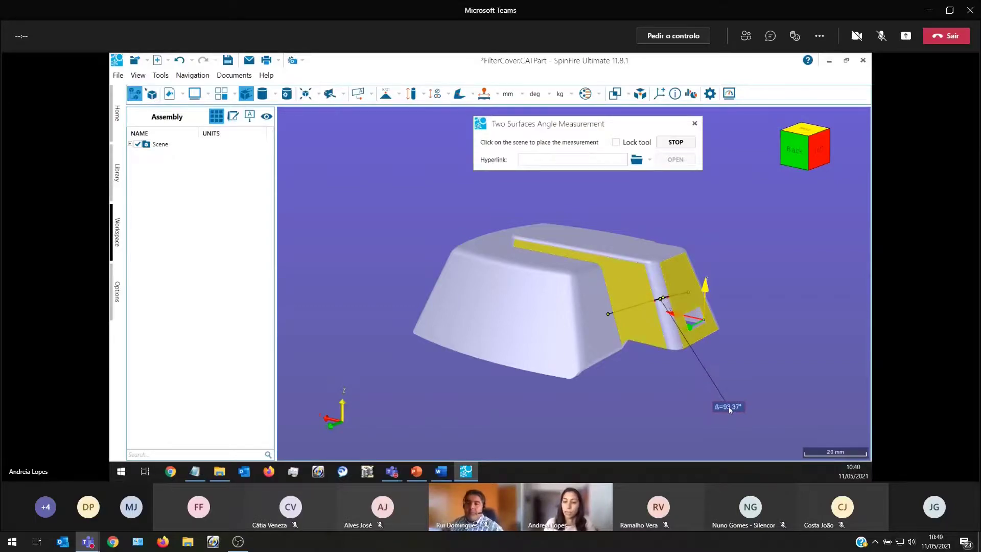
pyautogui.click(729, 409)
pyautogui.scroll(2, 692, 414)
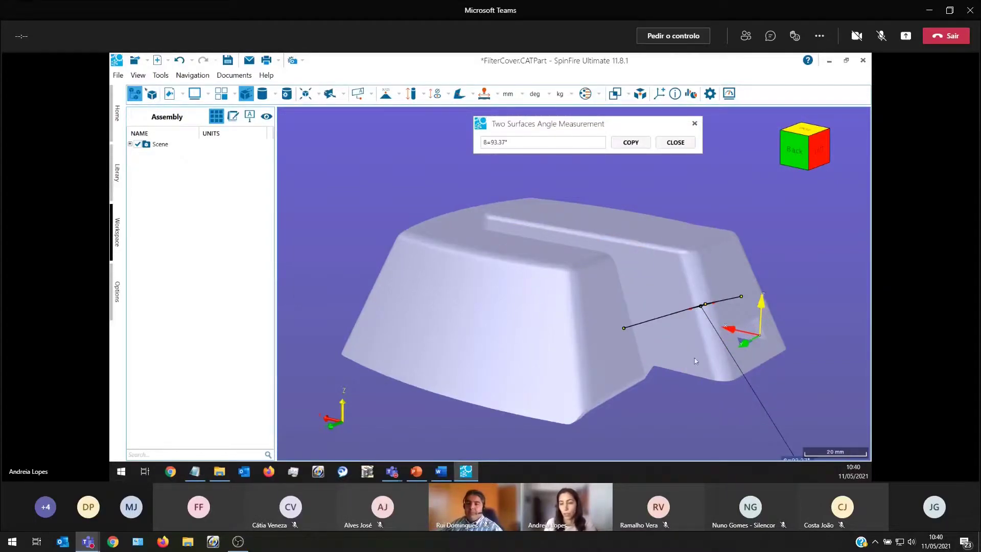
pyautogui.scroll(-2, 694, 357)
pyautogui.scroll(-2, 705, 367)
pyautogui.moveTo(761, 357); pyautogui.dragTo(684, 383)
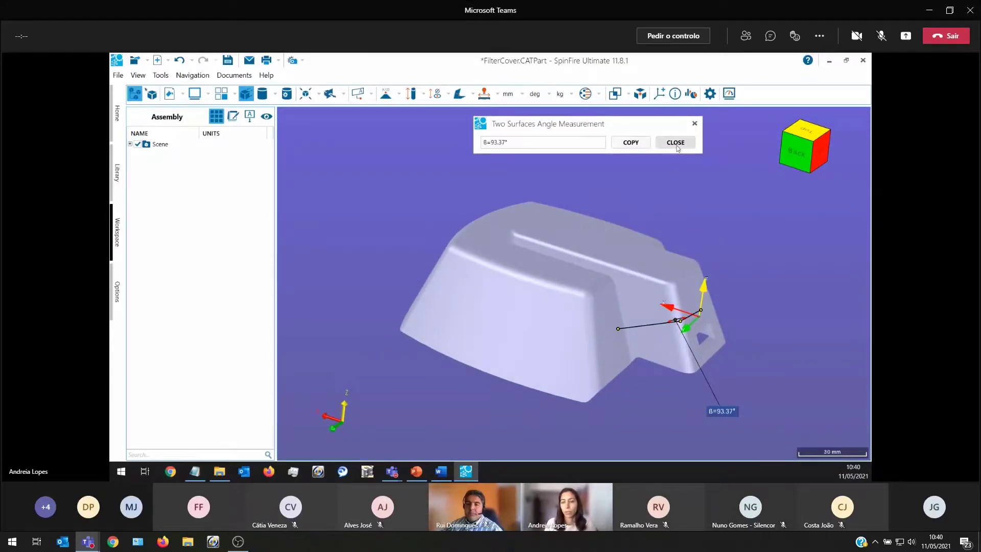
pyautogui.click(675, 145)
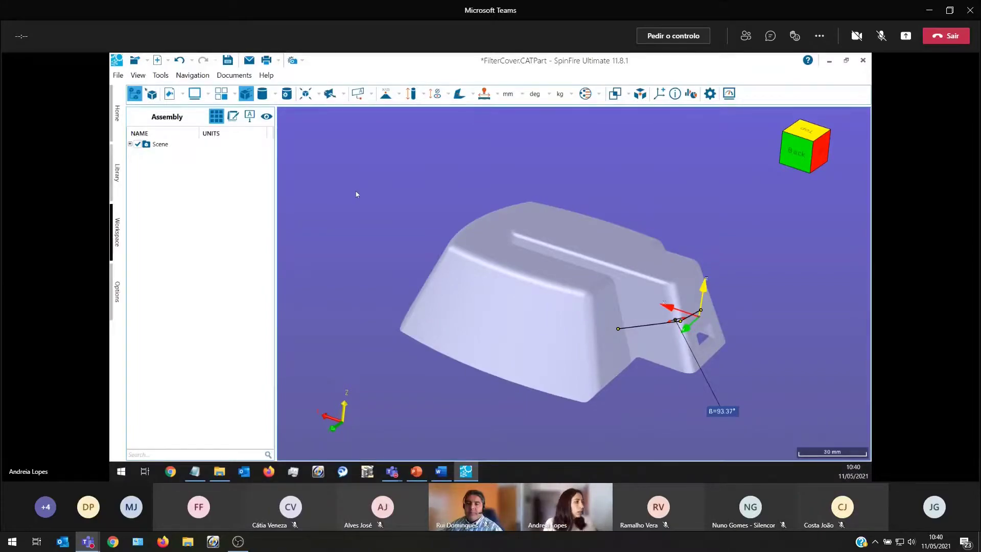
# Open the combined options for all CAD importers in the application settings.
pyautogui.click(118, 297)
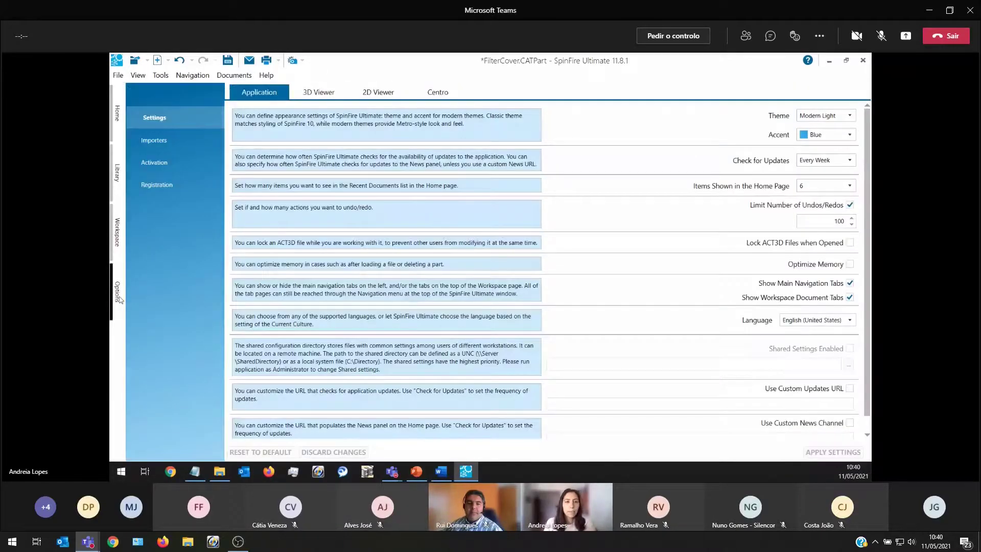
pyautogui.click(169, 141)
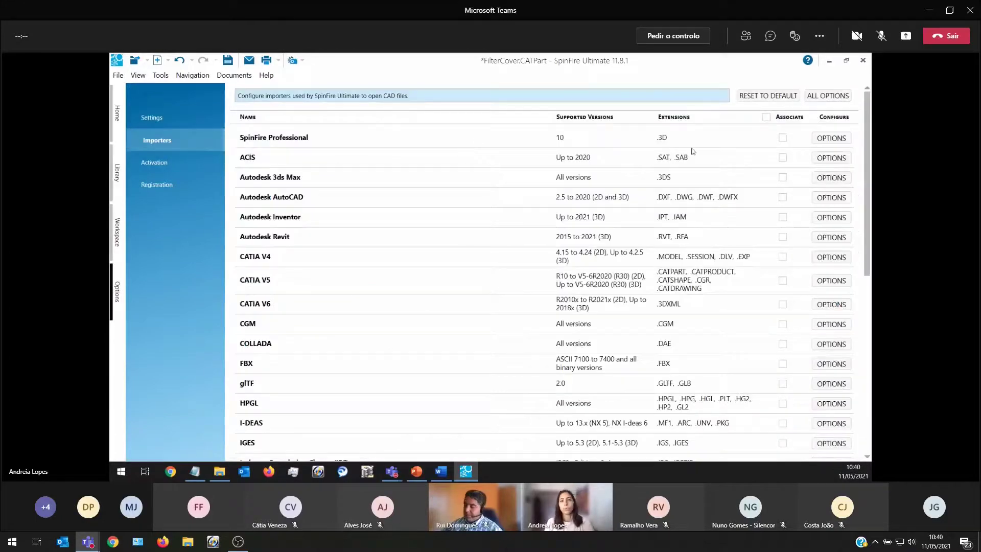
pyautogui.click(824, 96)
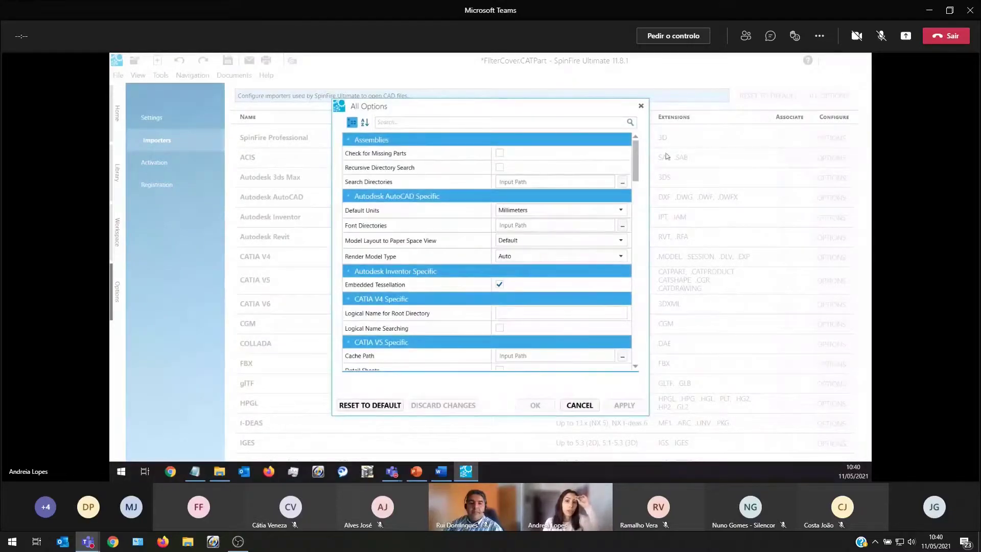
pyautogui.moveTo(638, 170)
pyautogui.mouseDown()
pyautogui.moveTo(648, 343)
pyautogui.moveTo(656, 303)
pyautogui.moveTo(639, 155)
pyautogui.mouseUp()
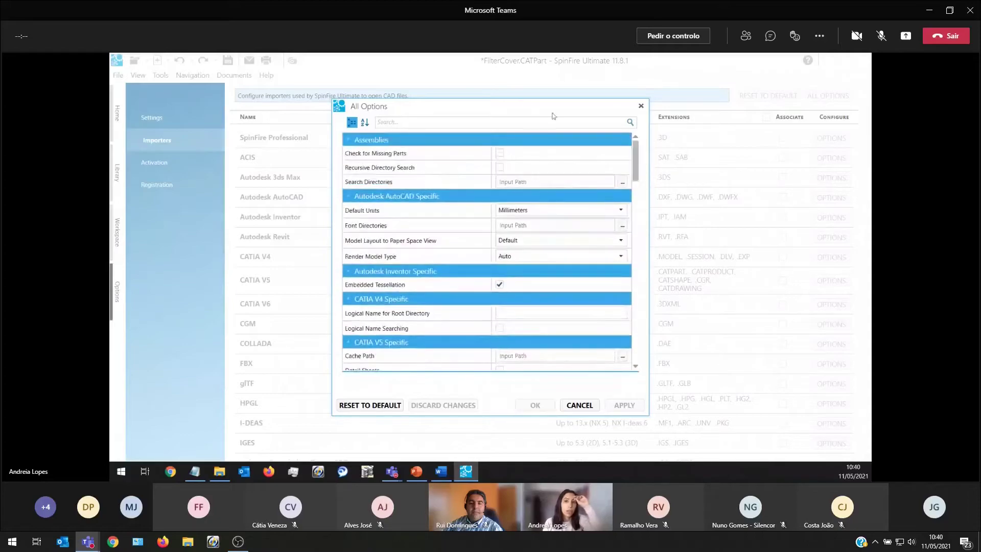
pyautogui.moveTo(522, 112); pyautogui.dragTo(547, 134)
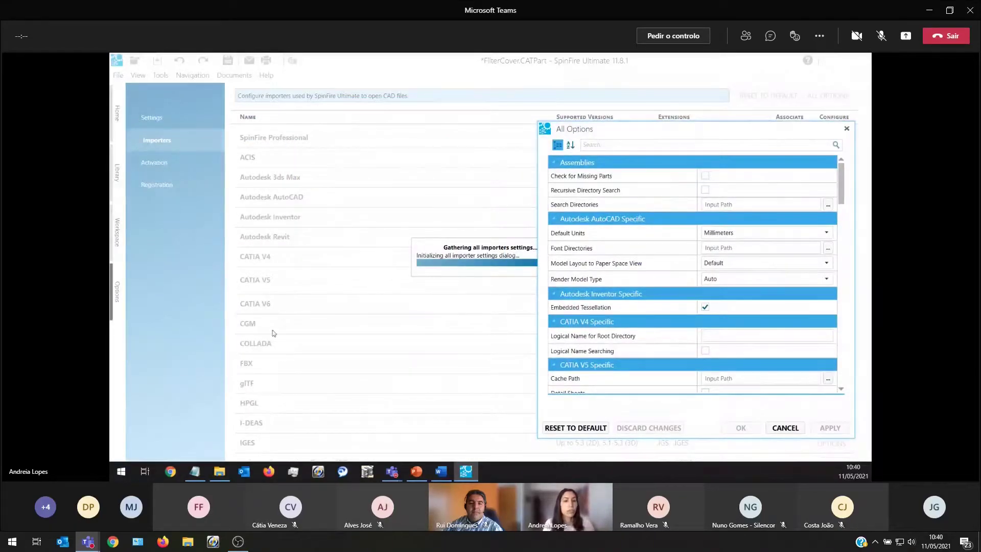
pyautogui.moveTo(626, 134); pyautogui.dragTo(407, 89)
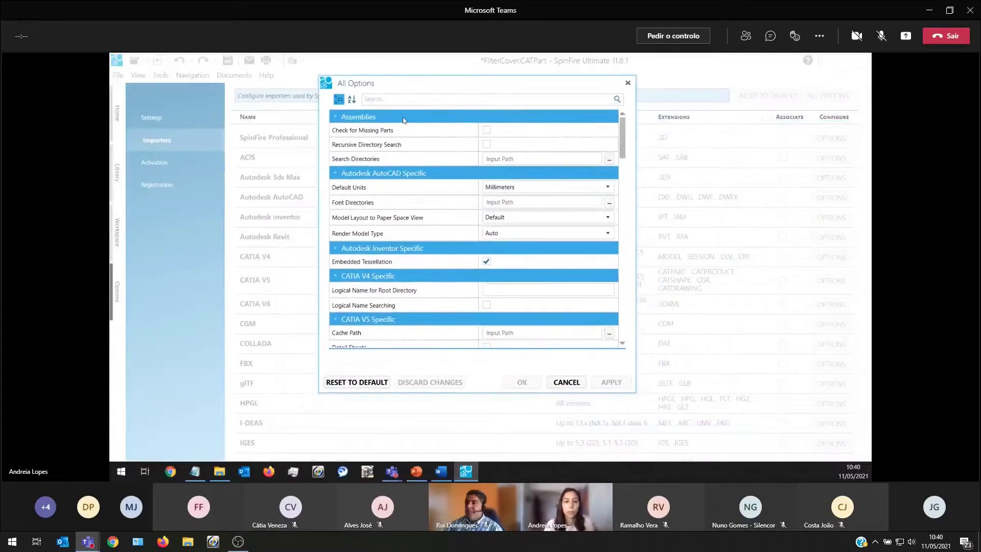
# Enable the Wireframes import option, apply the change and return to the model workspace.
pyautogui.moveTo(620, 138); pyautogui.dragTo(633, 324)
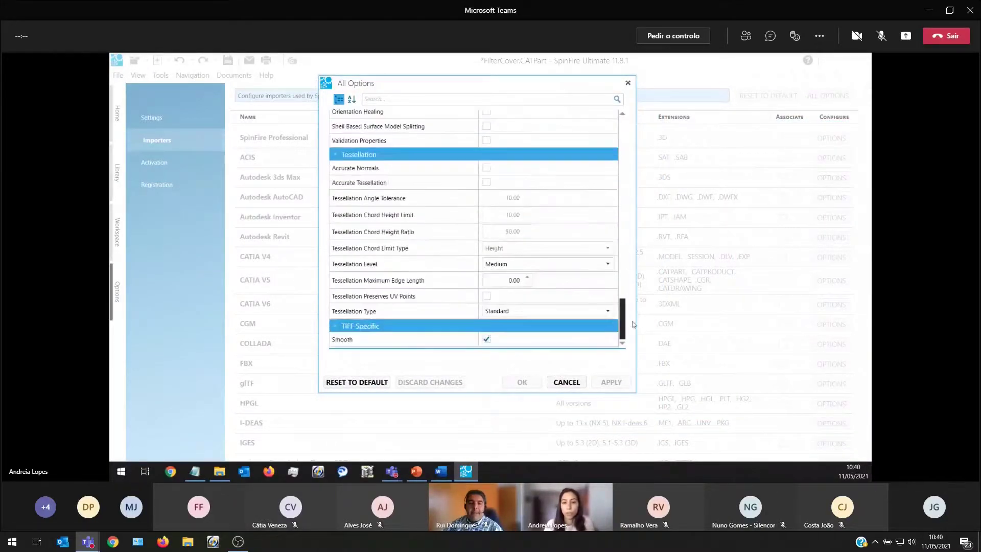
pyautogui.scroll(6, 496, 260)
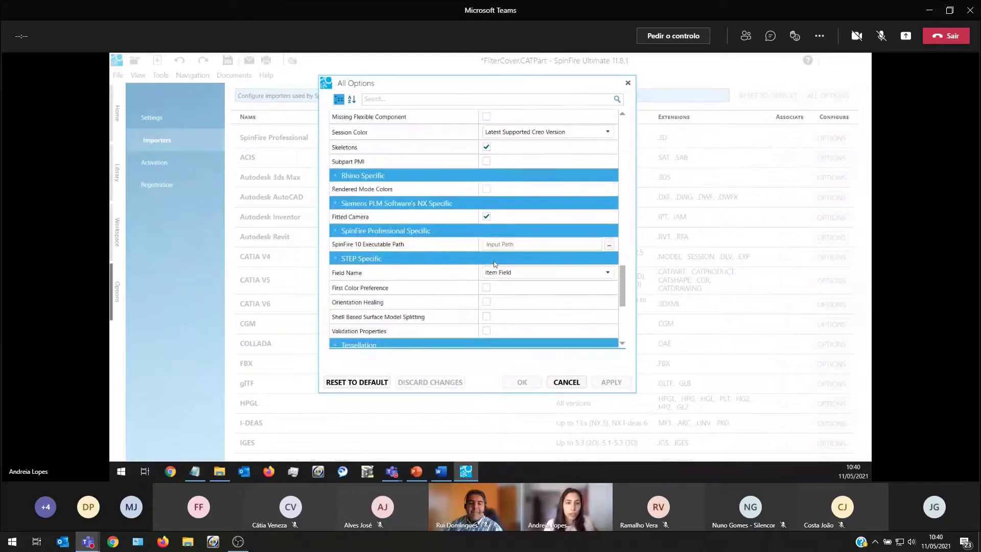
pyautogui.scroll(5, 494, 263)
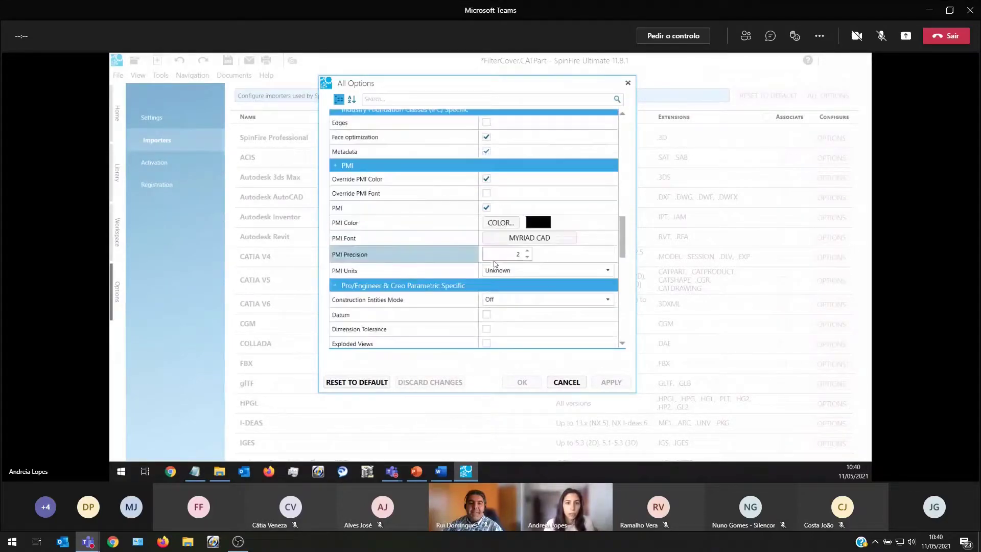
pyautogui.scroll(2, 495, 264)
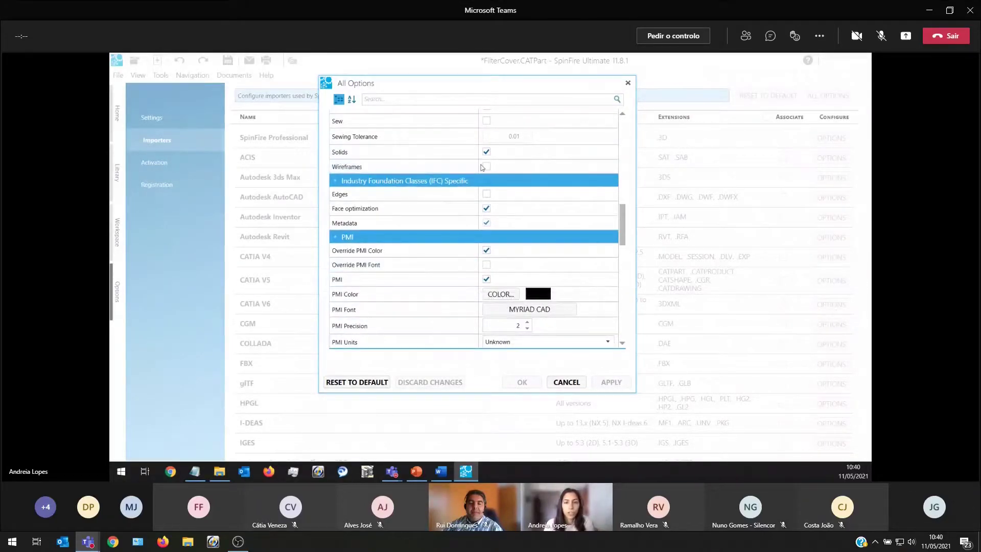
pyautogui.click(486, 167)
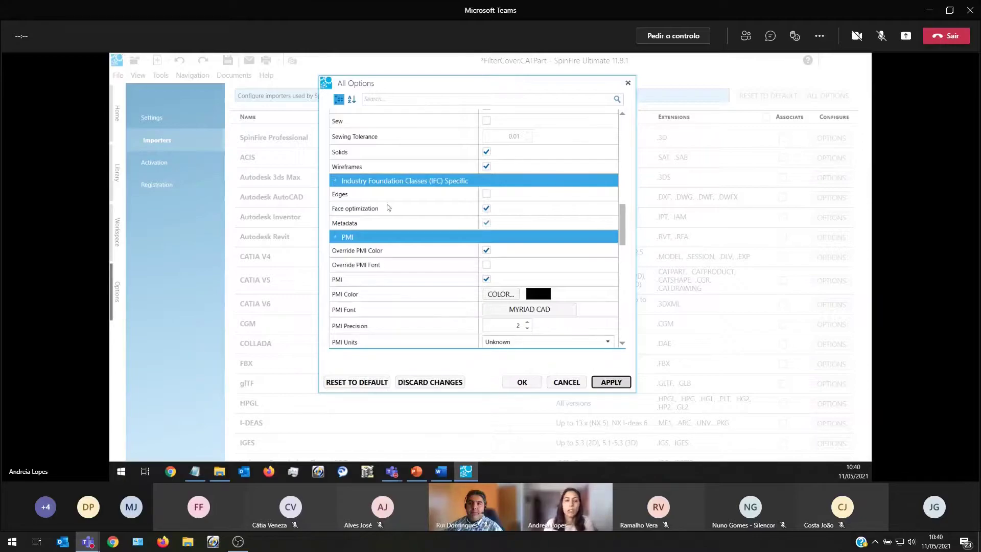
pyautogui.click(610, 382)
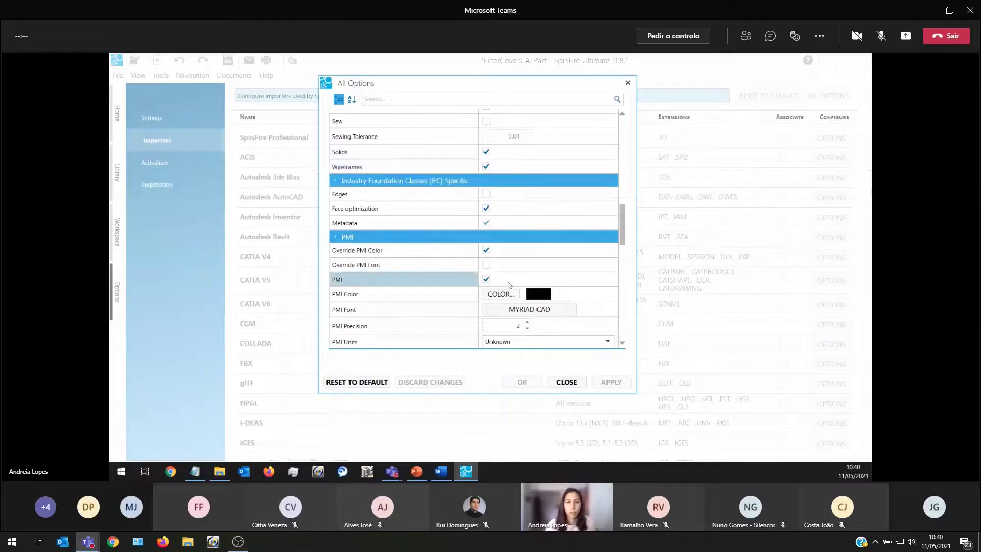
pyautogui.scroll(2, 495, 265)
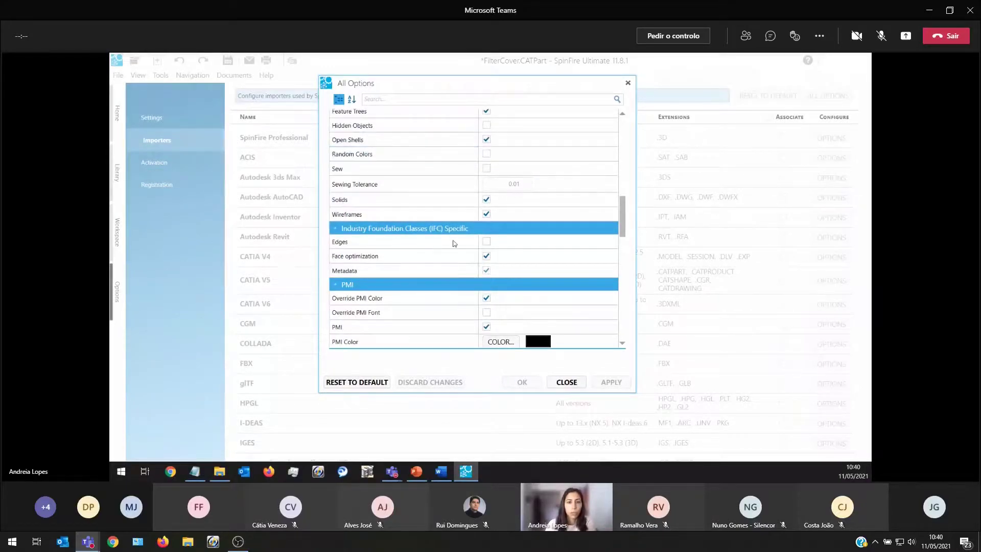
pyautogui.scroll(1, 411, 221)
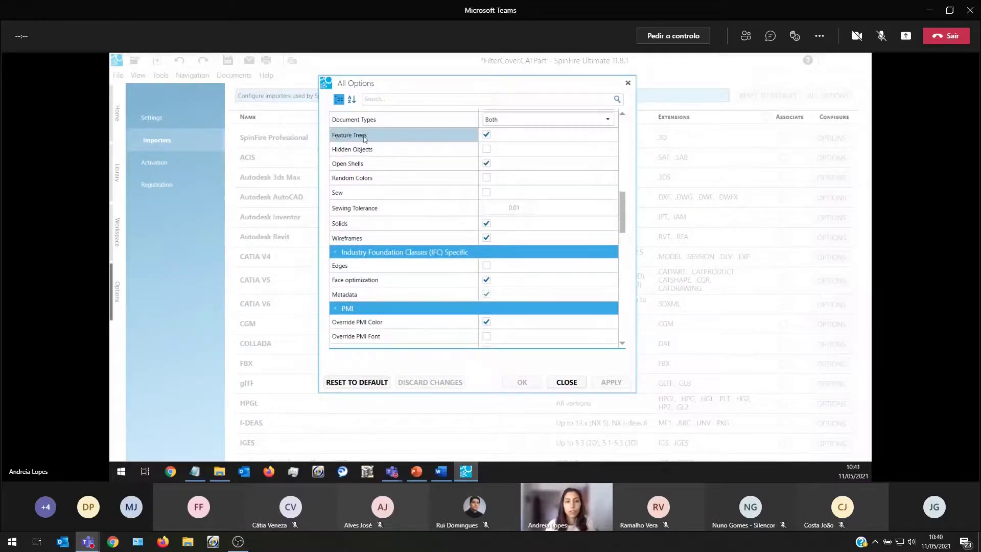
pyautogui.click(567, 382)
pyautogui.click(117, 236)
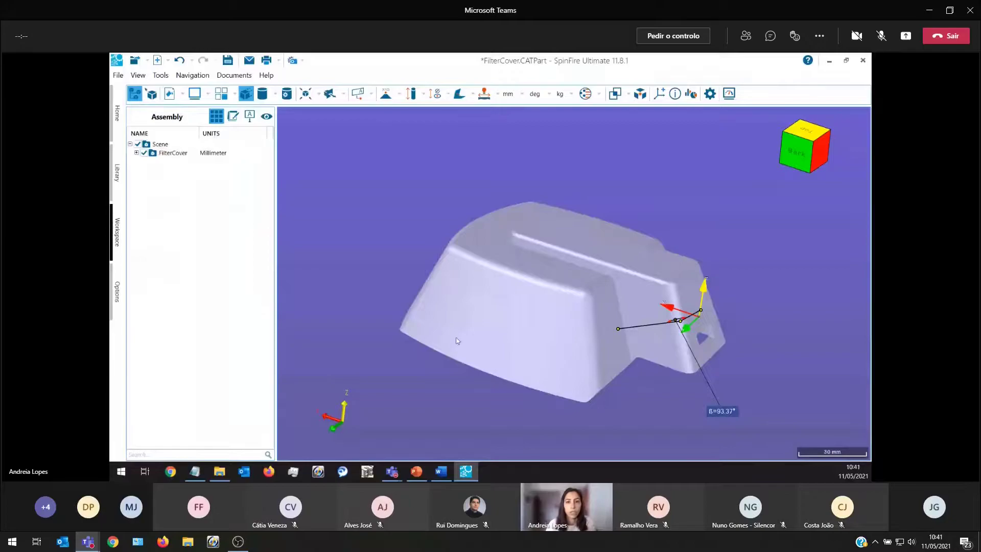
# Expand the FilterCover tree down to the MechanicalTool.1 features and widen the name column to show their full names.
pyautogui.moveTo(501, 369); pyautogui.dragTo(538, 276)
pyautogui.click(136, 152)
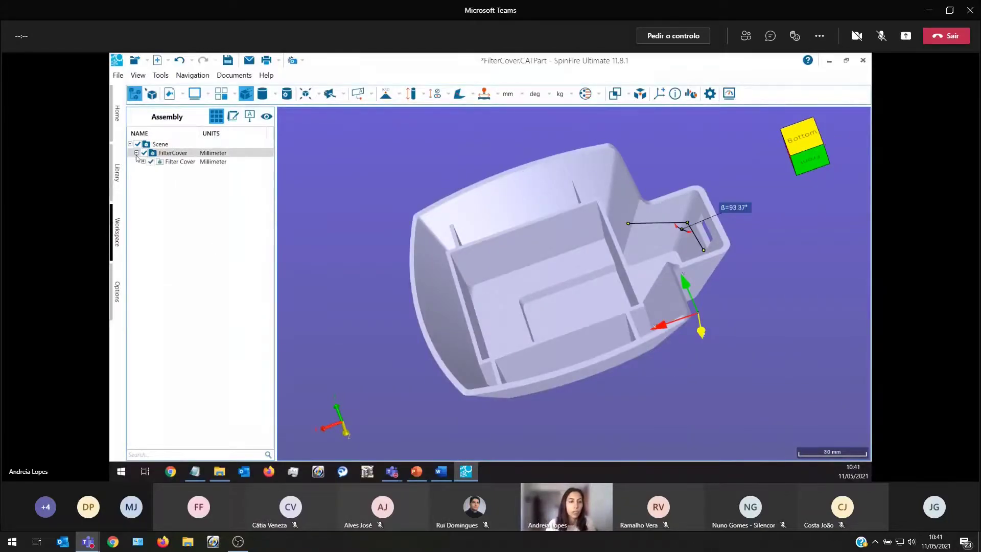
pyautogui.click(144, 161)
pyautogui.click(149, 170)
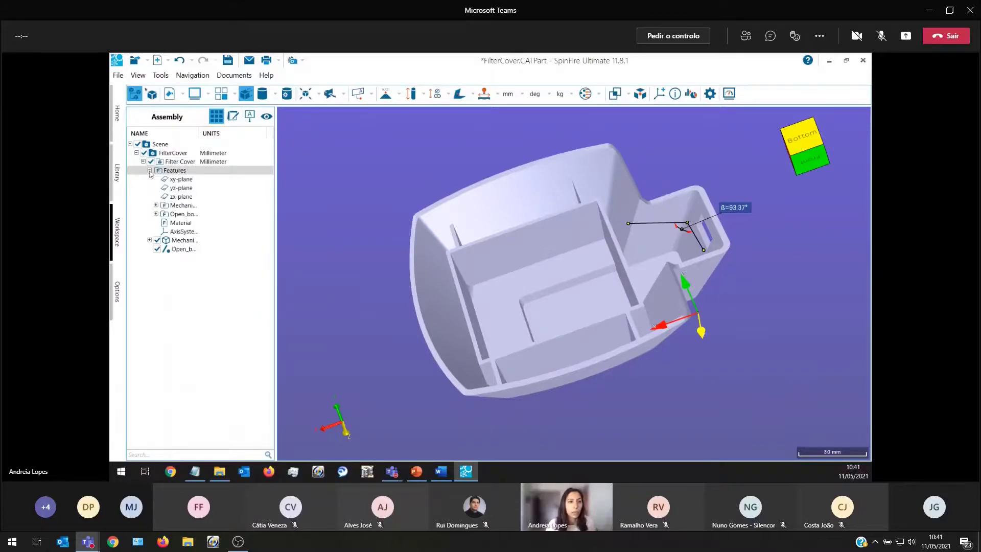
pyautogui.click(155, 204)
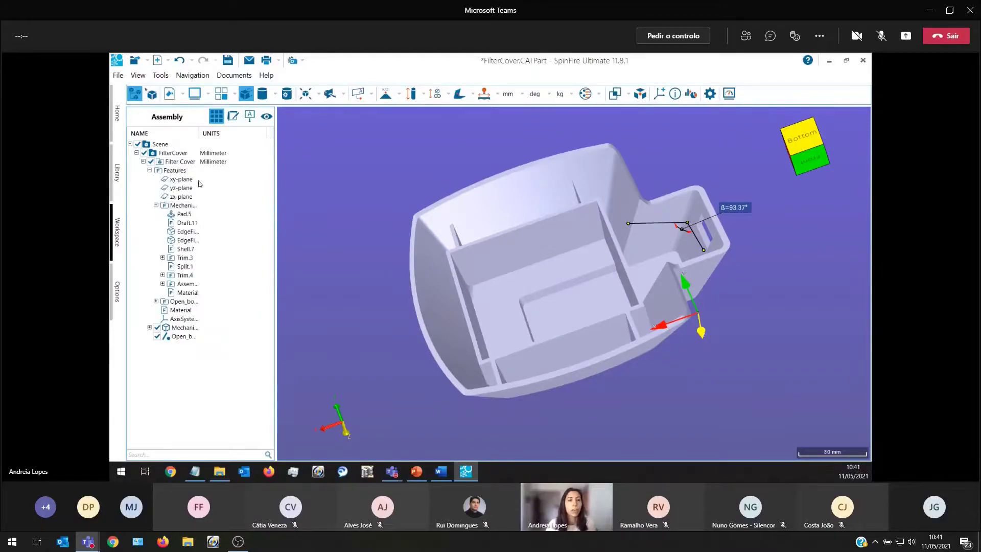
pyautogui.moveTo(199, 137); pyautogui.dragTo(237, 143)
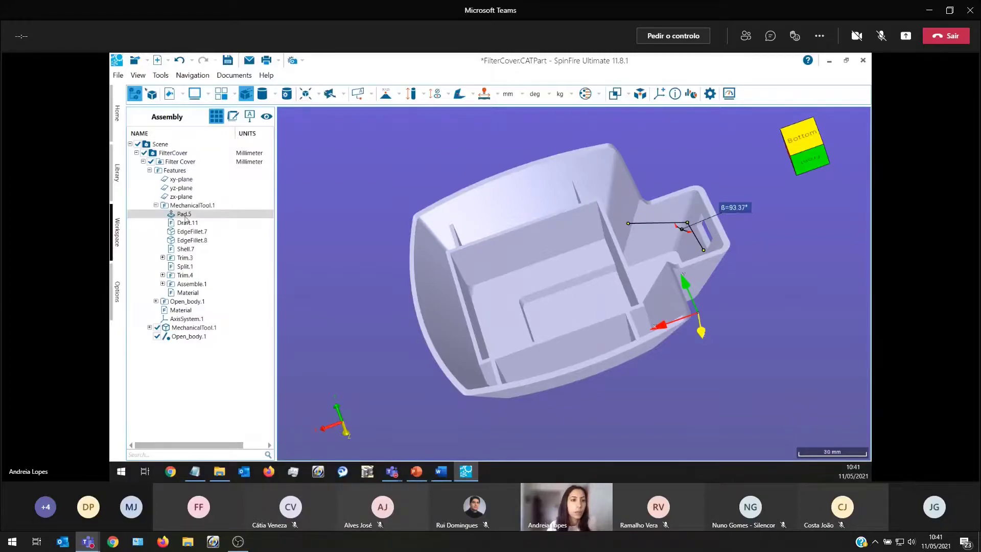
# Highlight the Pad.5, Draft.11, EdgeFillet.7, EdgeFillet.8, Shell.7 and Trim.3 features in turn to examine their geometry on the part.
pyautogui.click(183, 216)
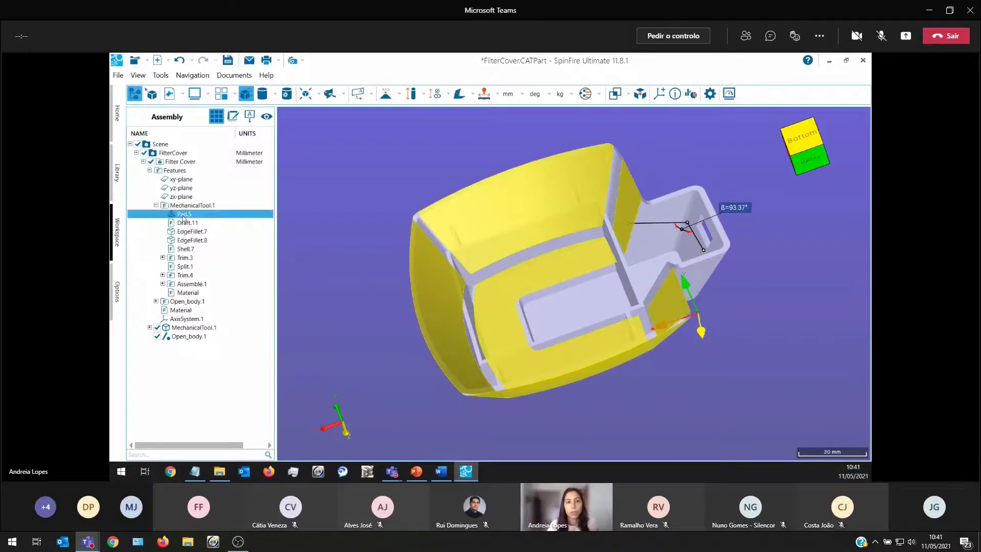
pyautogui.click(188, 223)
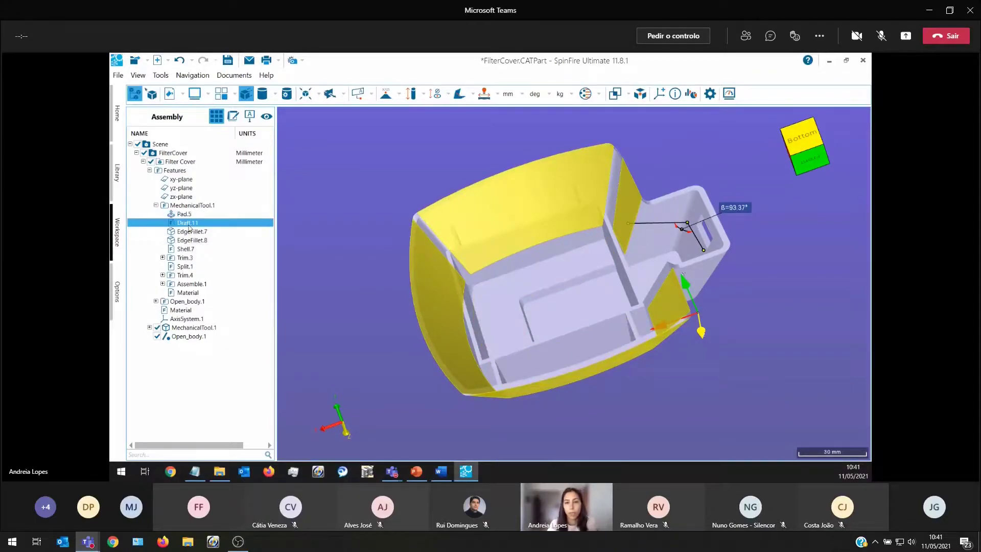
pyautogui.click(194, 233)
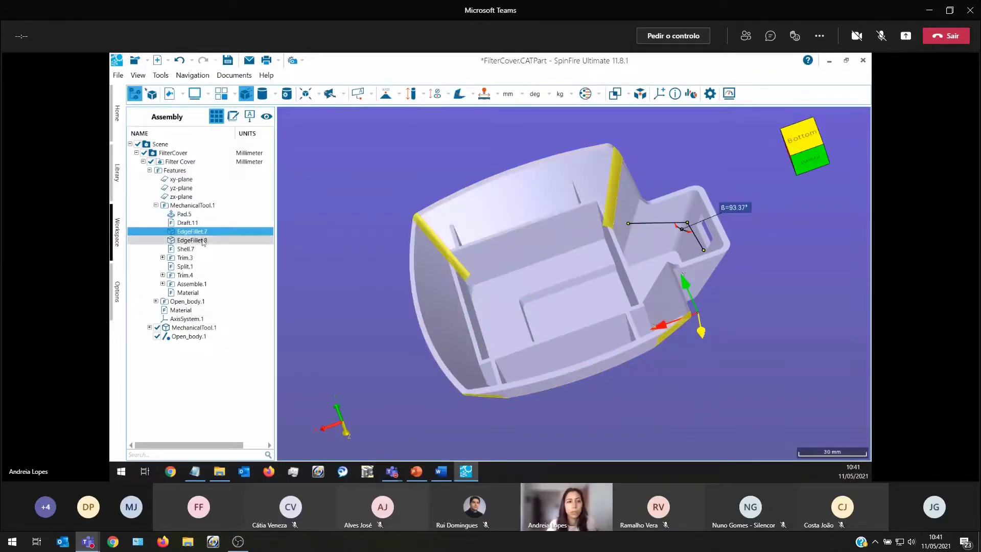
pyautogui.moveTo(511, 220); pyautogui.dragTo(390, 282)
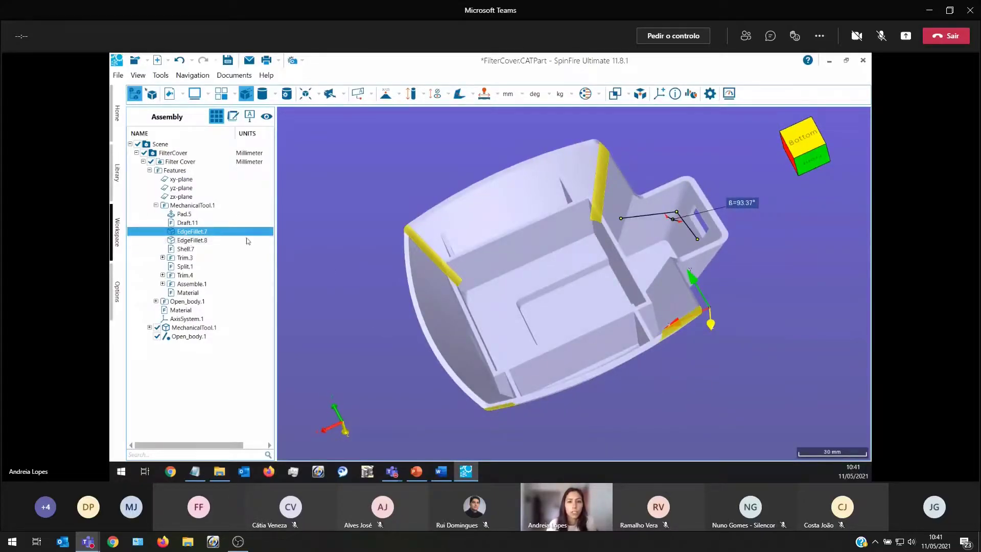
pyautogui.click(207, 240)
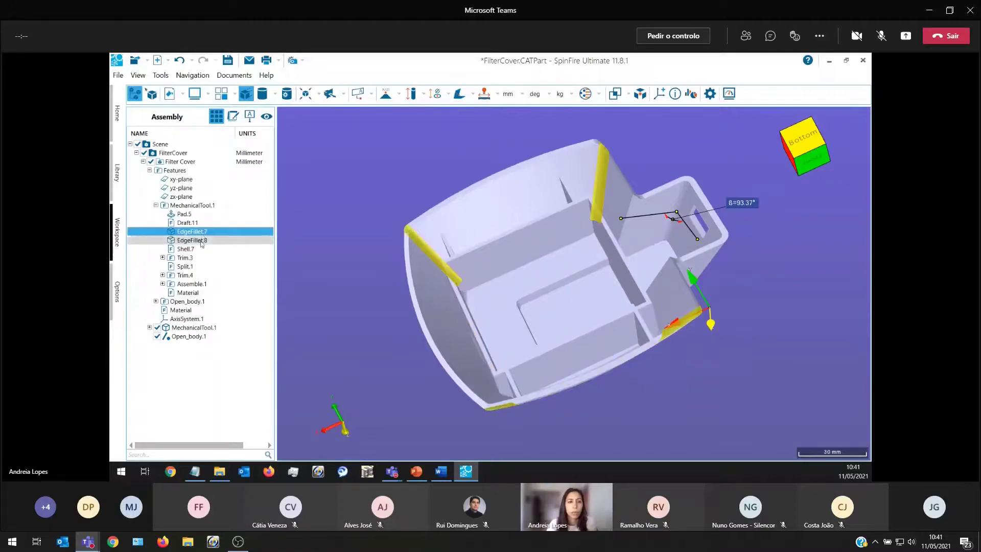
pyautogui.click(186, 249)
pyautogui.click(189, 259)
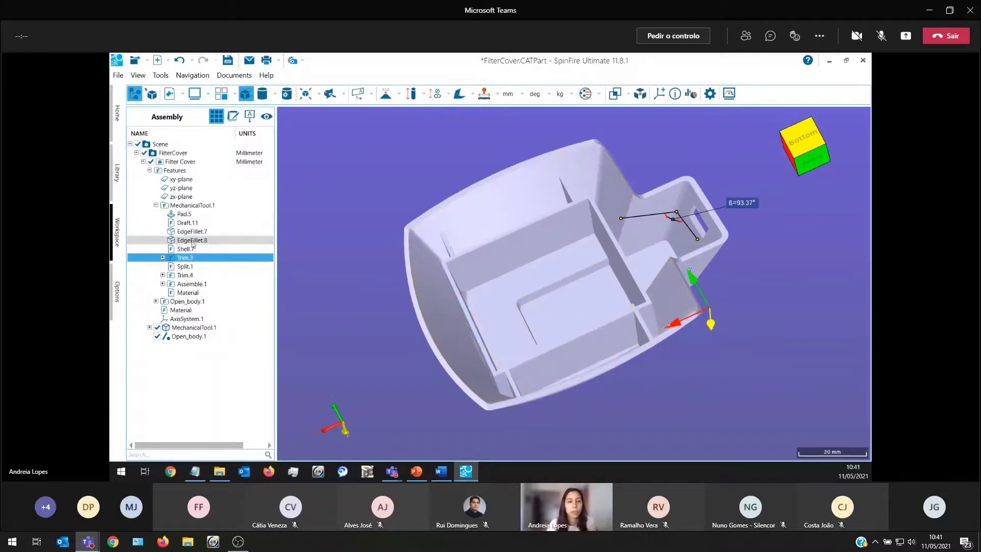
pyautogui.click(193, 232)
pyautogui.click(200, 241)
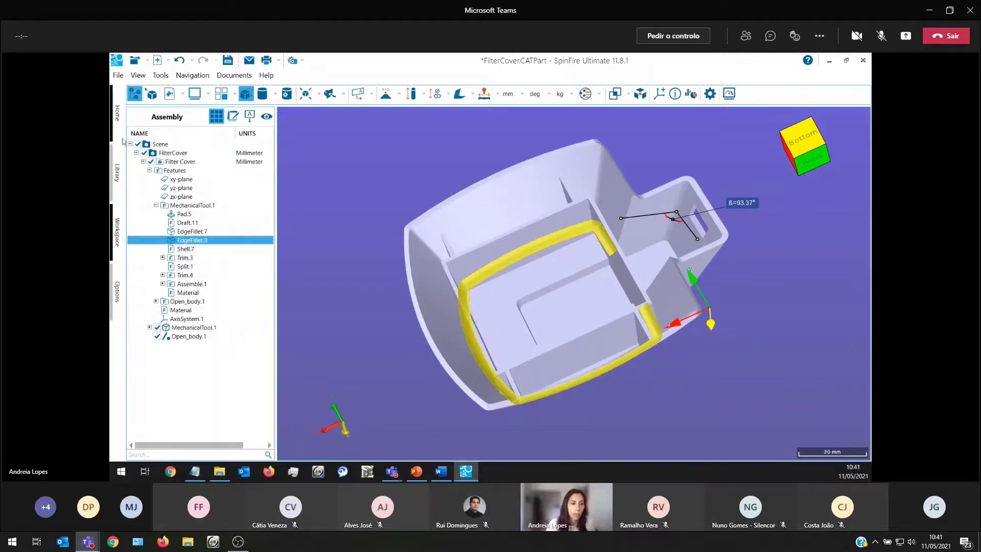
# Expand the MechanicalTool.1 body and highlight several of its surfaces from Surface-1 to Surface-23 to locate them on the model.
pyautogui.click(149, 327)
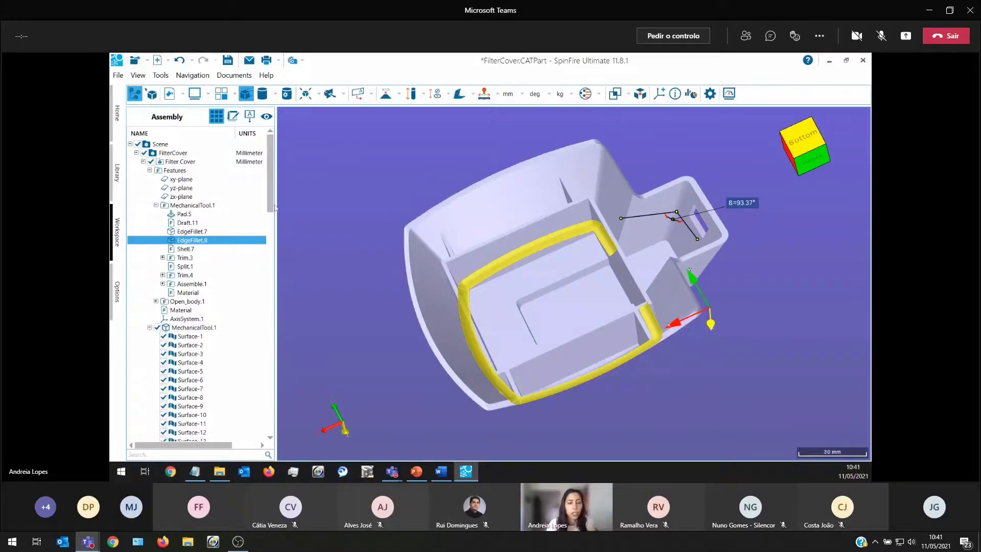
pyautogui.scroll(-6, 273, 203)
pyautogui.click(190, 175)
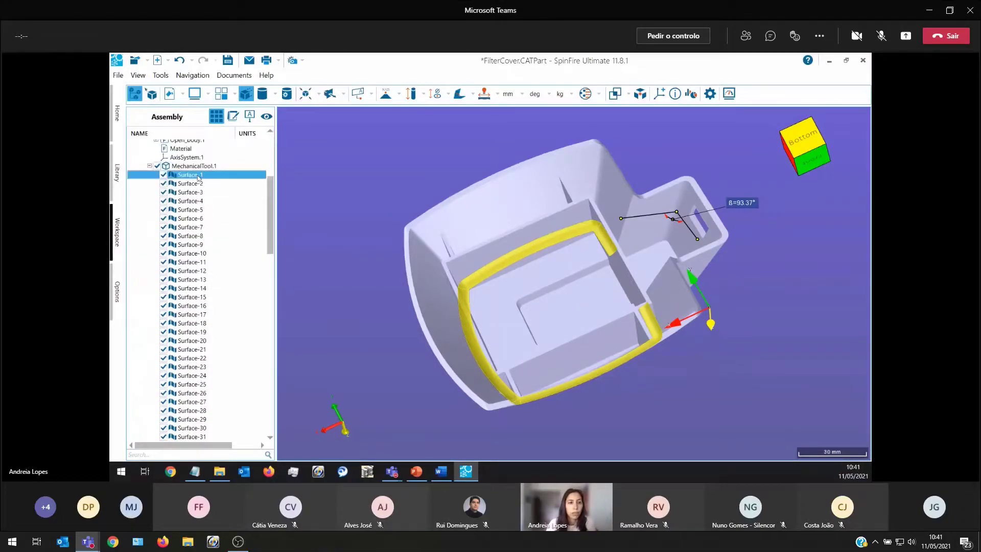
pyautogui.click(195, 200)
pyautogui.click(194, 236)
pyautogui.click(194, 264)
pyautogui.click(193, 296)
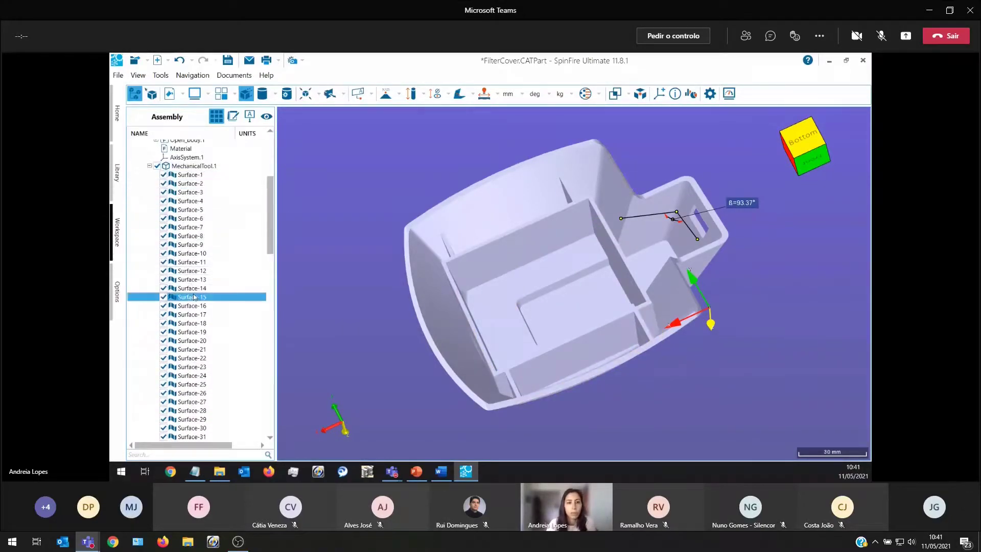
pyautogui.click(192, 324)
pyautogui.click(192, 367)
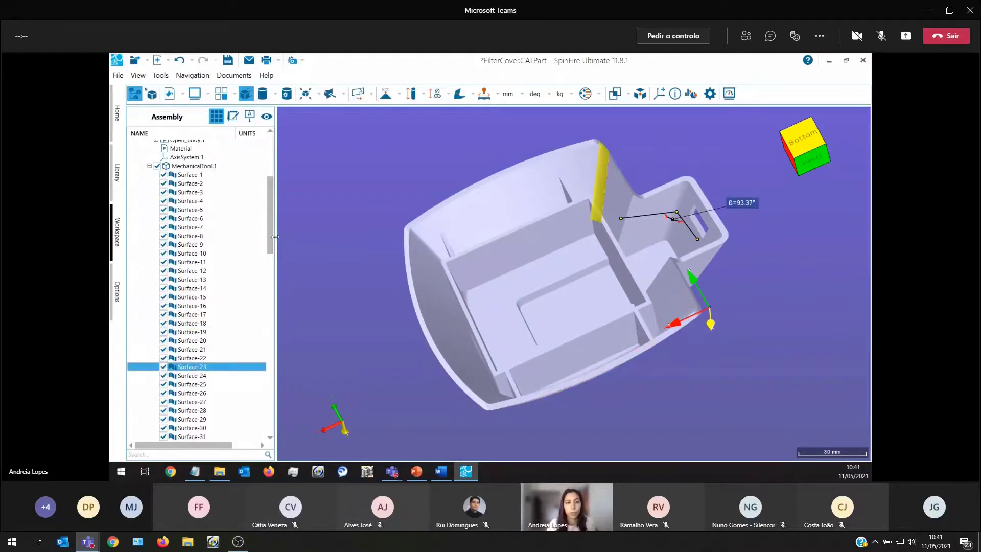
# Highlight the whole MechanicalTool.1 body on the model, clear the selection and turn the part to view its interior.
pyautogui.scroll(6, 240, 235)
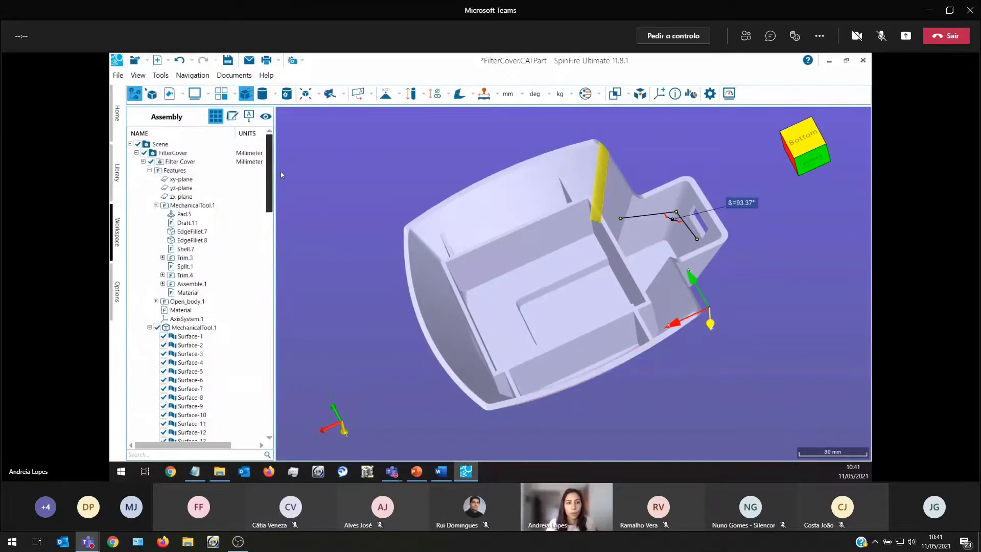
pyautogui.click(193, 328)
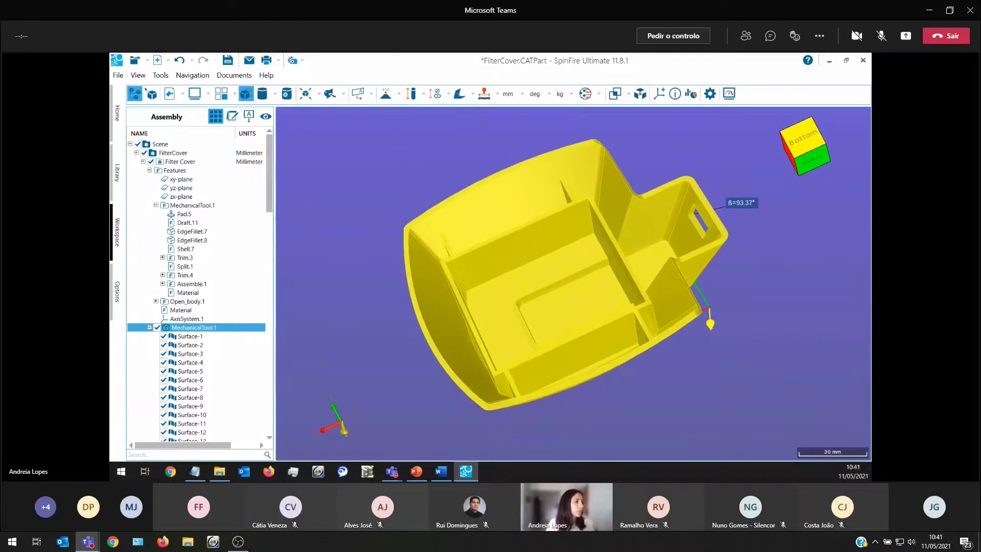
pyautogui.click(366, 390)
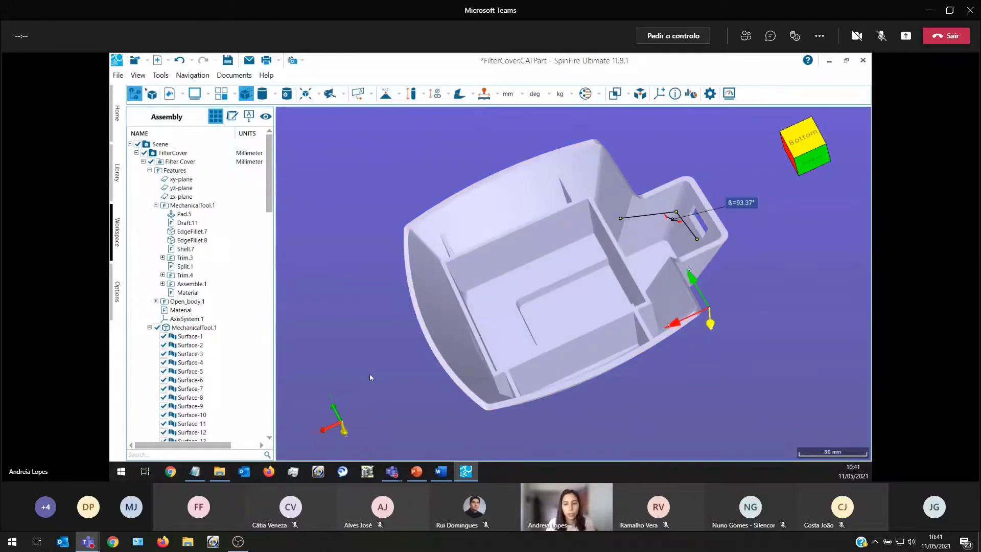
pyautogui.moveTo(366, 336); pyautogui.dragTo(374, 189)
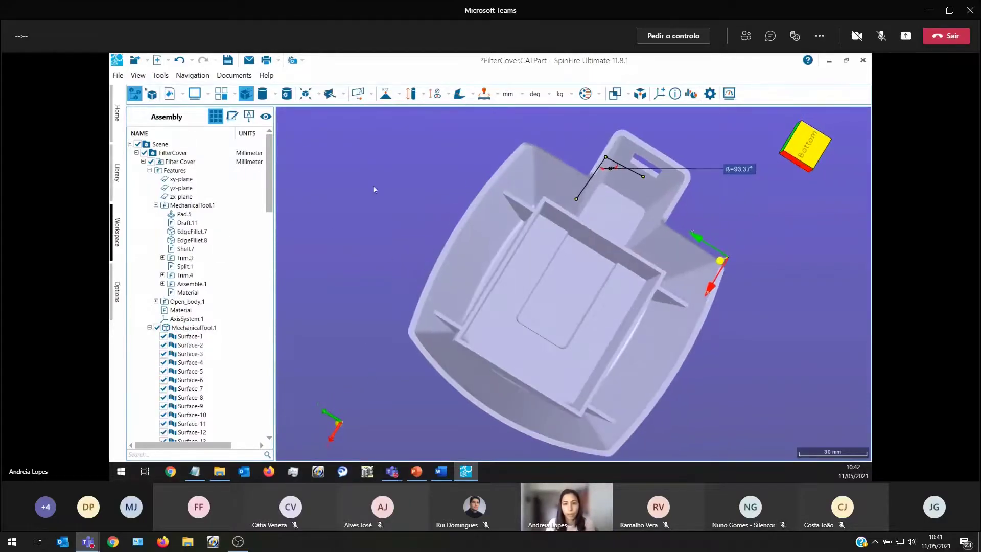
# Inspect the part with the Magnifying Glass and return to normal rotation of the model.
pyautogui.rightClick(379, 209)
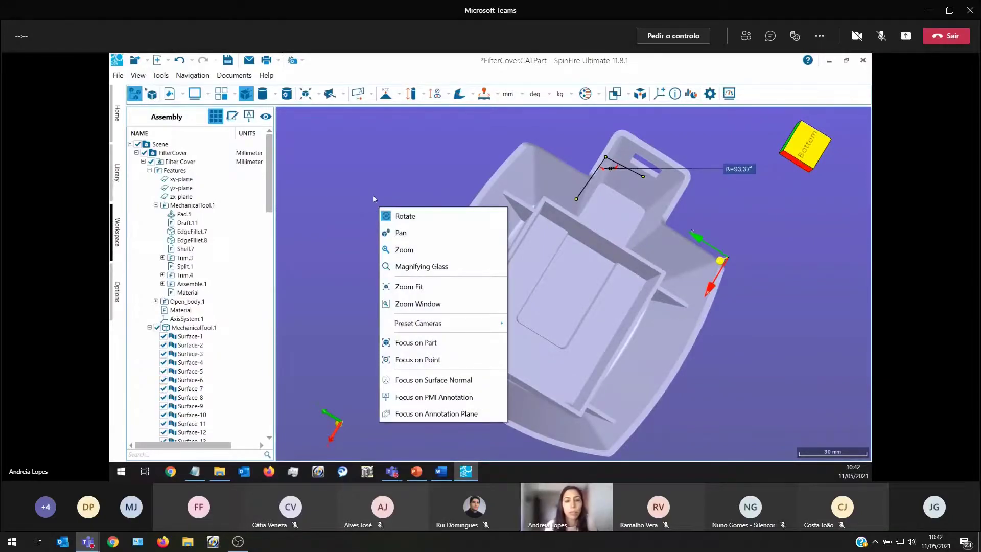
pyautogui.click(409, 267)
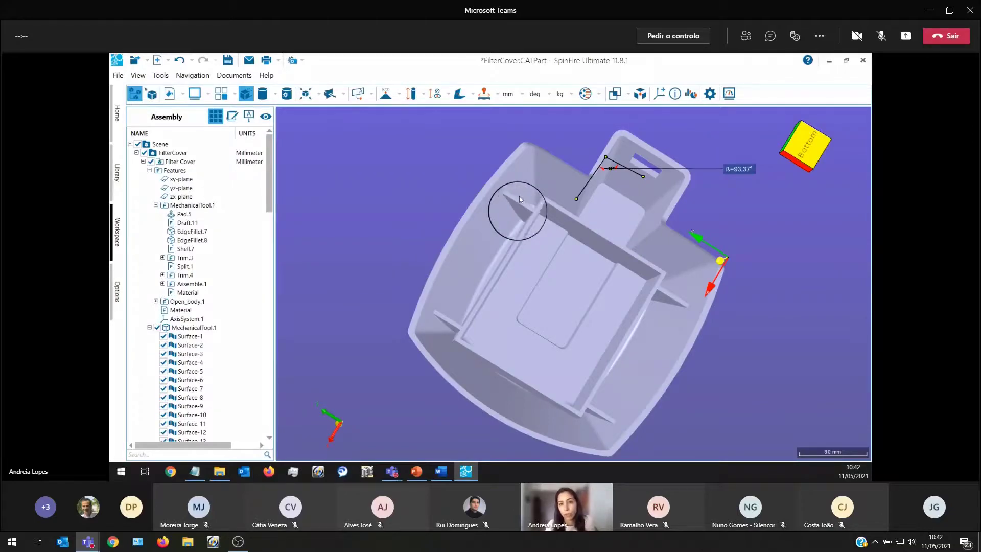
pyautogui.rightClick(384, 188)
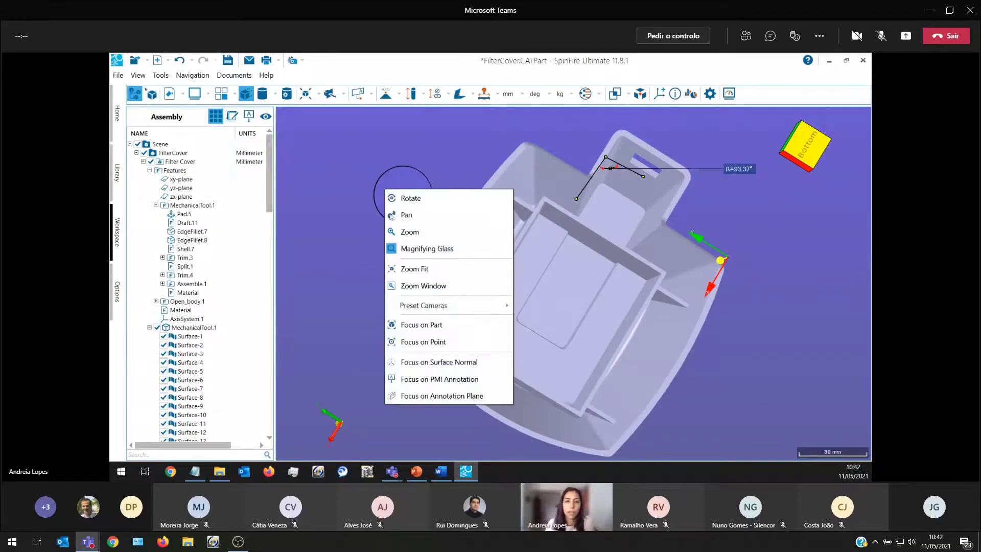
pyautogui.click(404, 249)
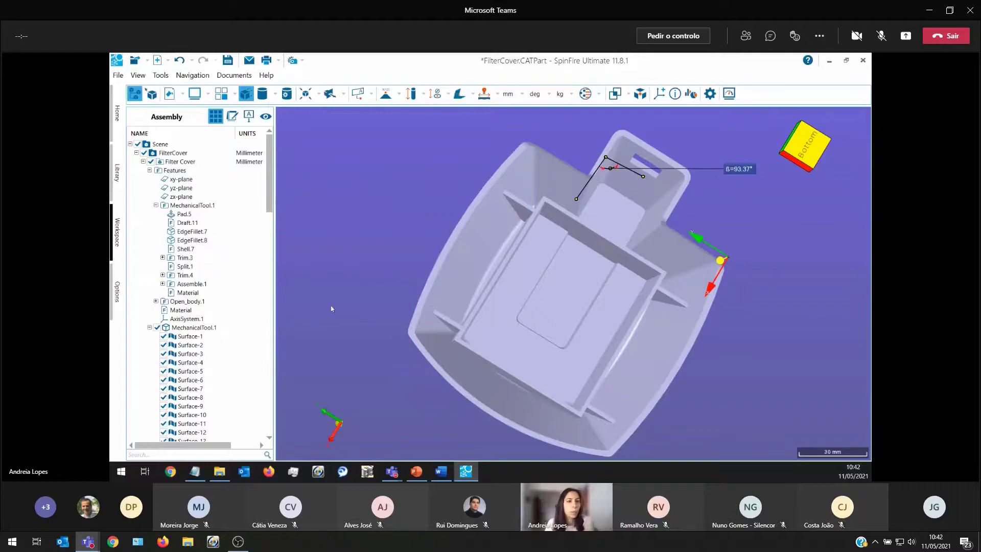
pyautogui.moveTo(331, 309); pyautogui.dragTo(352, 308)
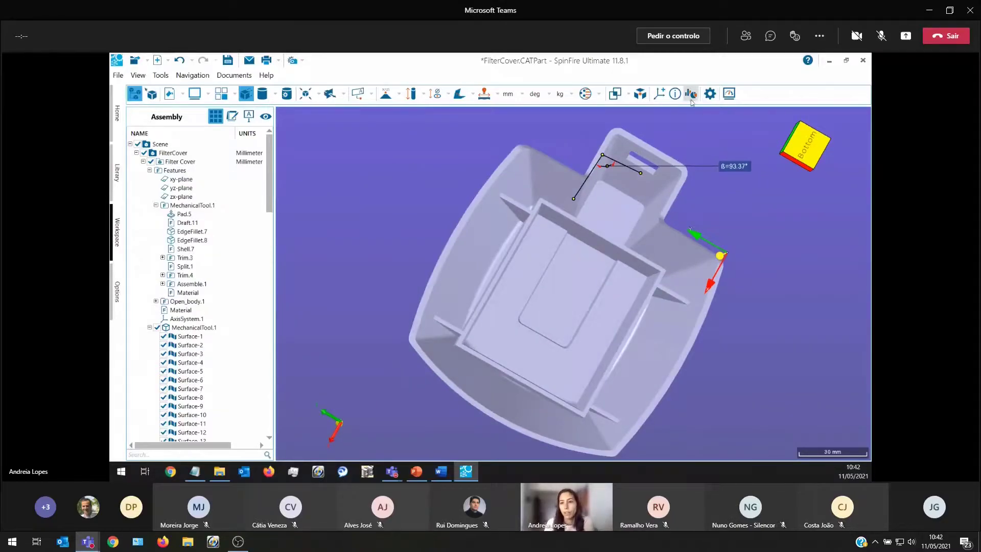
# Open the _Aquo Bottle.CATProduct assembly from the Aquo folder and rotate the bottle to view it from the side.
pyautogui.click(119, 76)
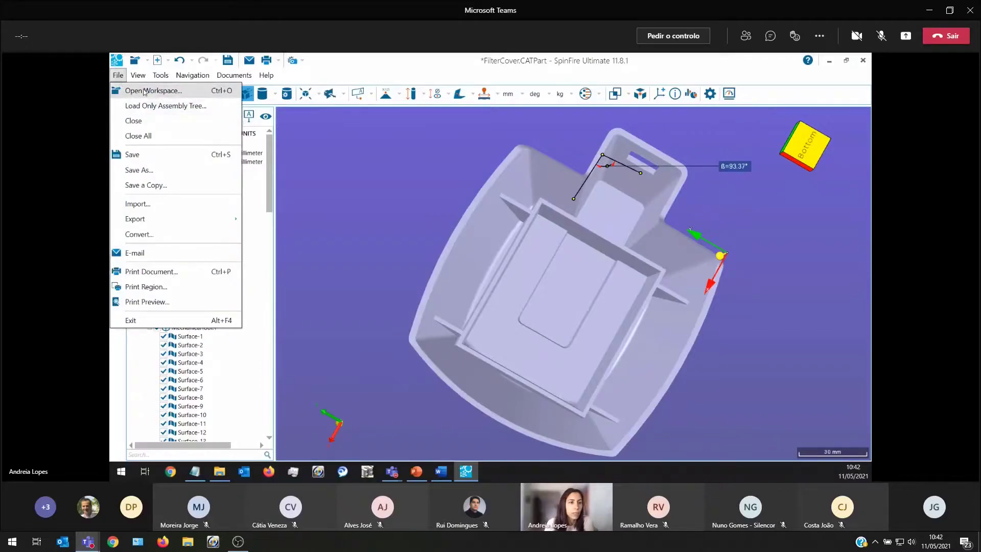
pyautogui.click(144, 92)
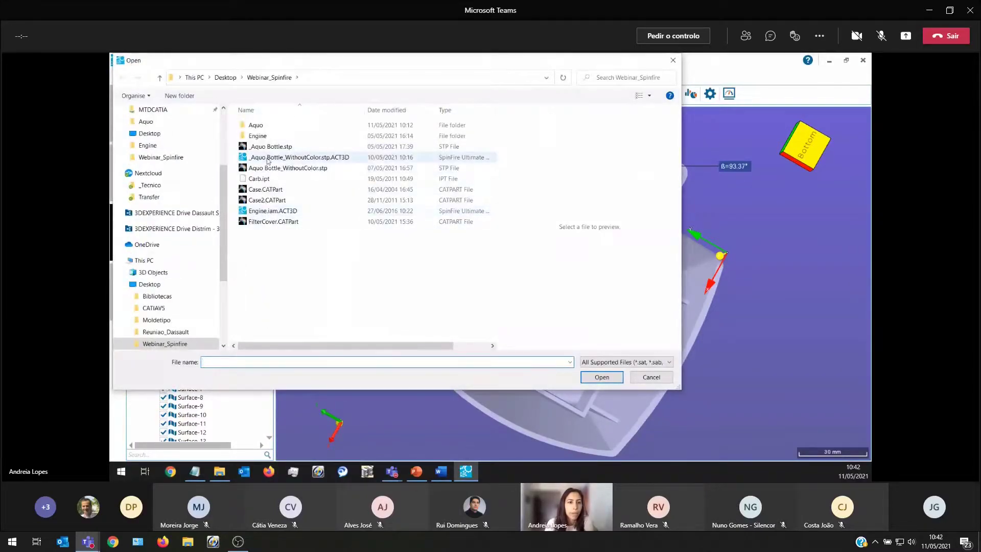
pyautogui.doubleClick(255, 127)
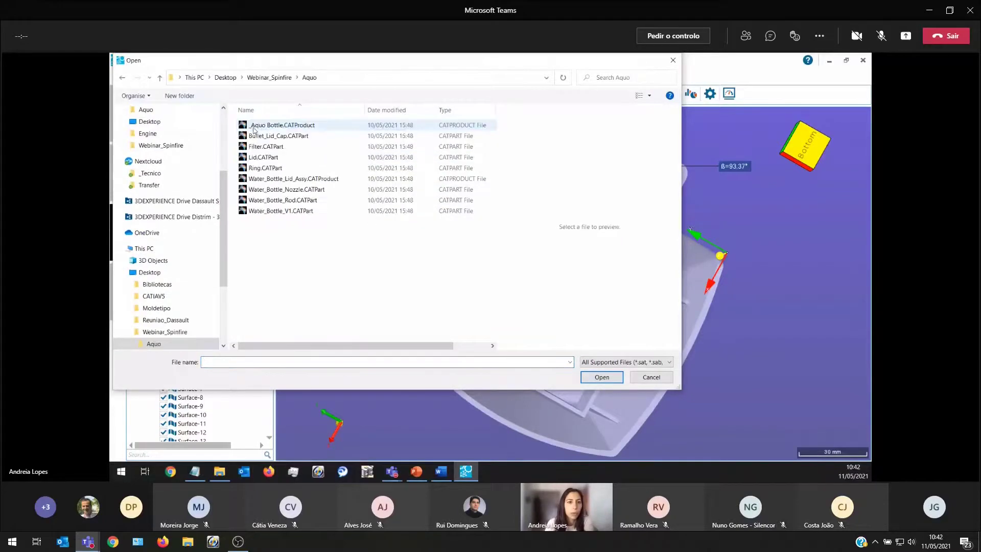
pyautogui.click(281, 128)
pyautogui.click(609, 379)
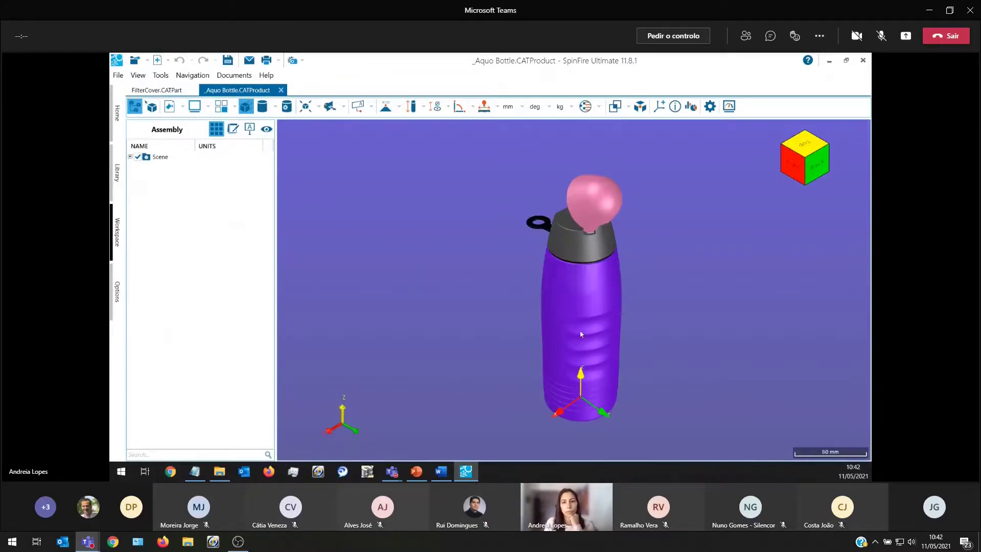
pyautogui.moveTo(581, 334); pyautogui.dragTo(565, 235)
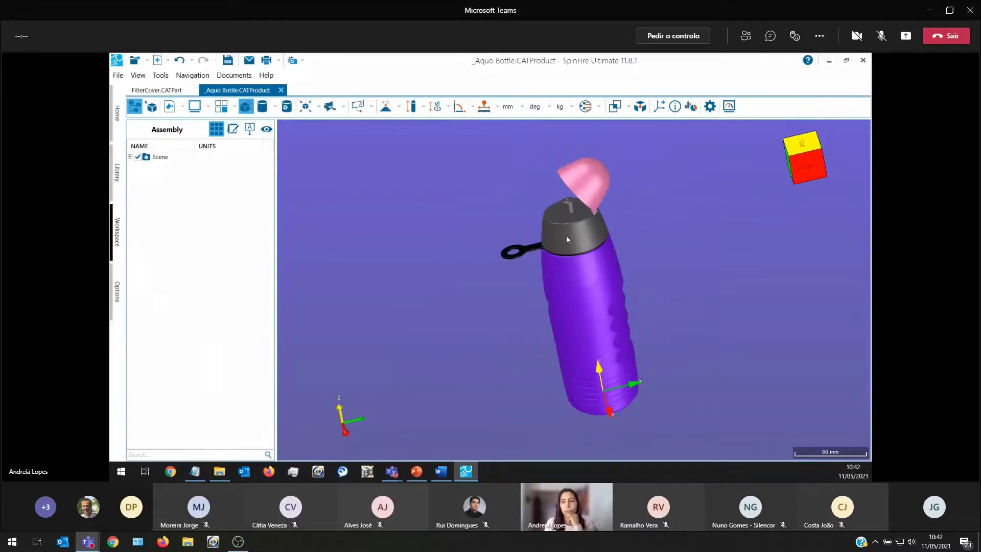
# Display the Part Properties Charts for the bottle assembly and enlarge the properties table and window to show more rows and columns.
pyautogui.click(692, 107)
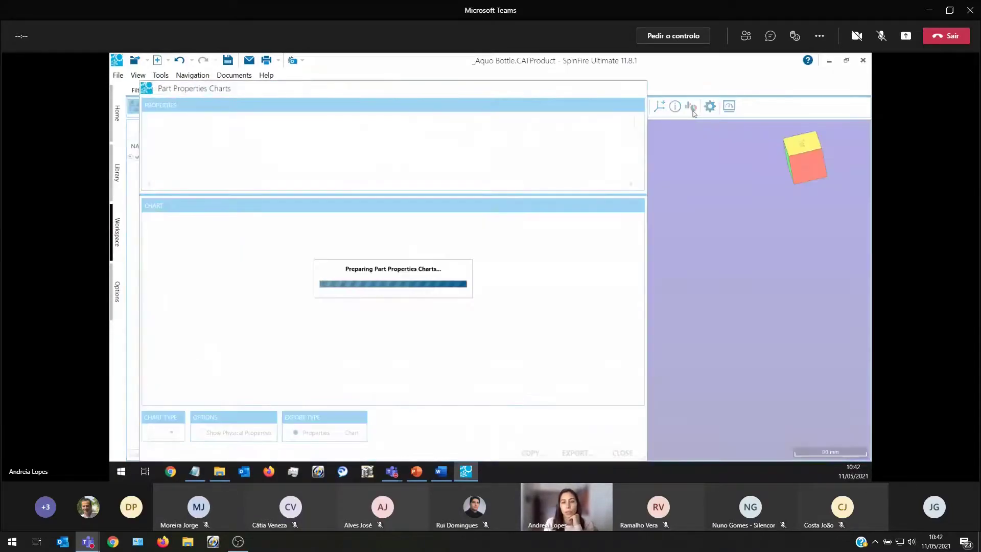
pyautogui.moveTo(576, 92); pyautogui.dragTo(584, 69)
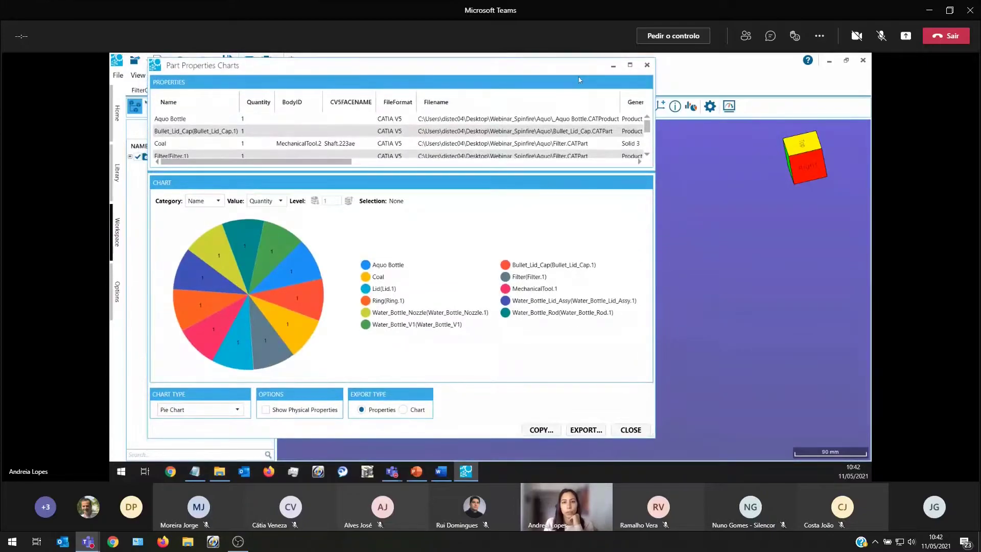
pyautogui.moveTo(549, 171); pyautogui.dragTo(545, 240)
pyautogui.moveTo(651, 206); pyautogui.dragTo(738, 207)
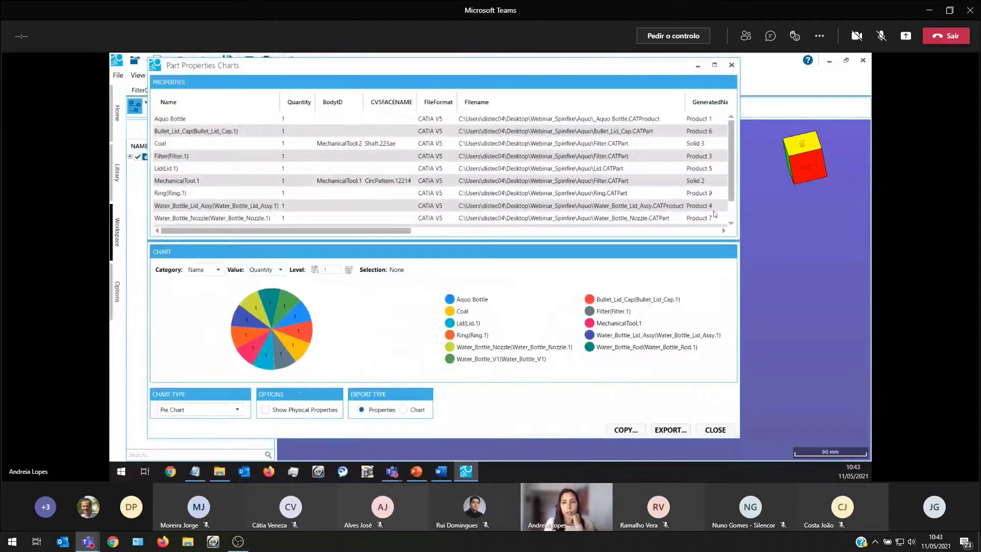
pyautogui.moveTo(418, 231)
pyautogui.mouseDown()
pyautogui.moveTo(714, 234)
pyautogui.moveTo(406, 233)
pyautogui.mouseUp()
pyautogui.moveTo(420, 74); pyautogui.dragTo(402, 78)
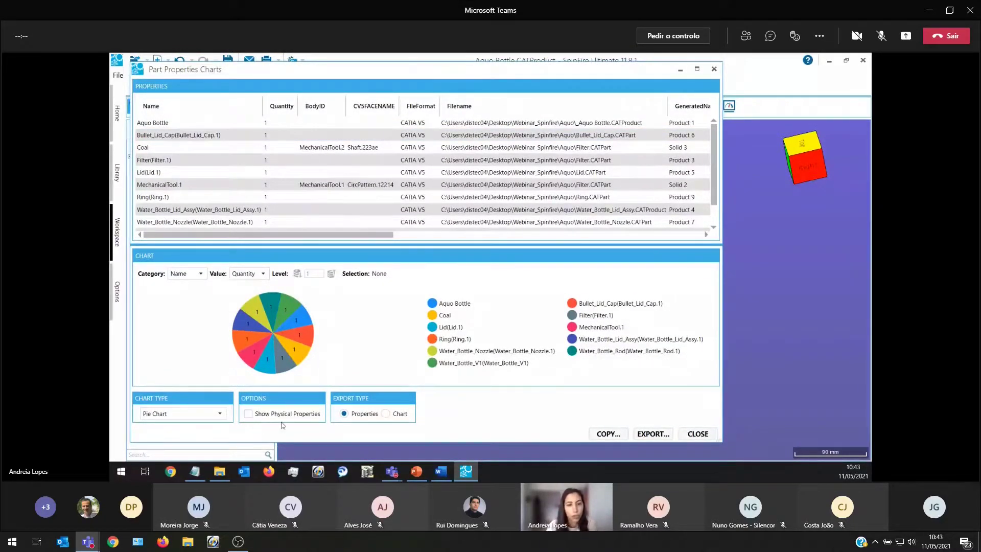
# Include the physical properties in the table and widen the window to show the columns through Volume.
pyautogui.click(248, 414)
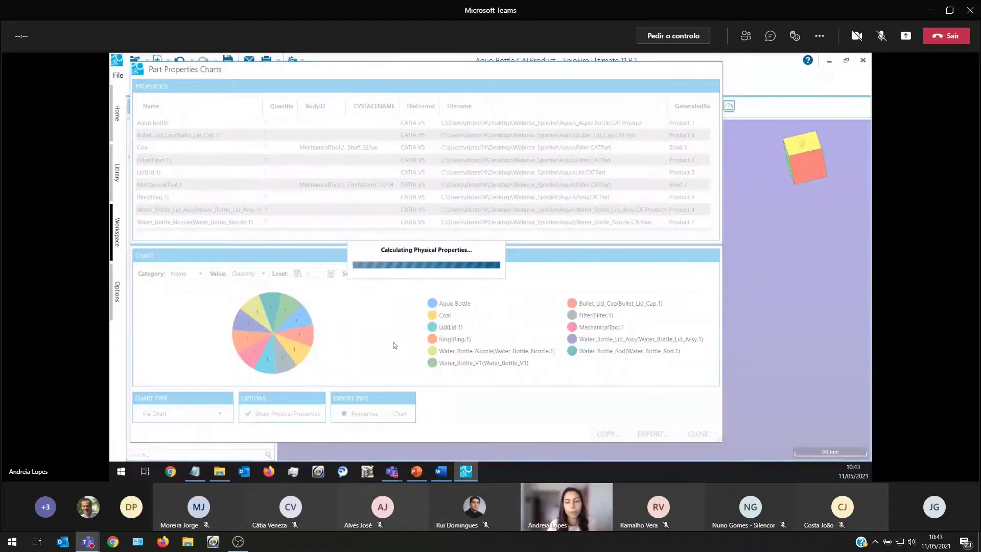
pyautogui.click(551, 315)
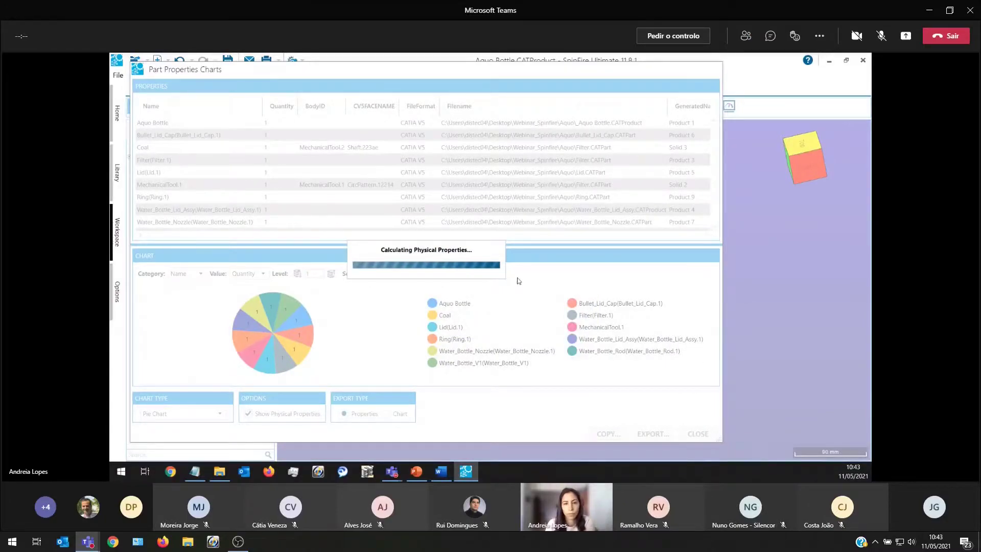
pyautogui.moveTo(317, 235); pyautogui.dragTo(676, 249)
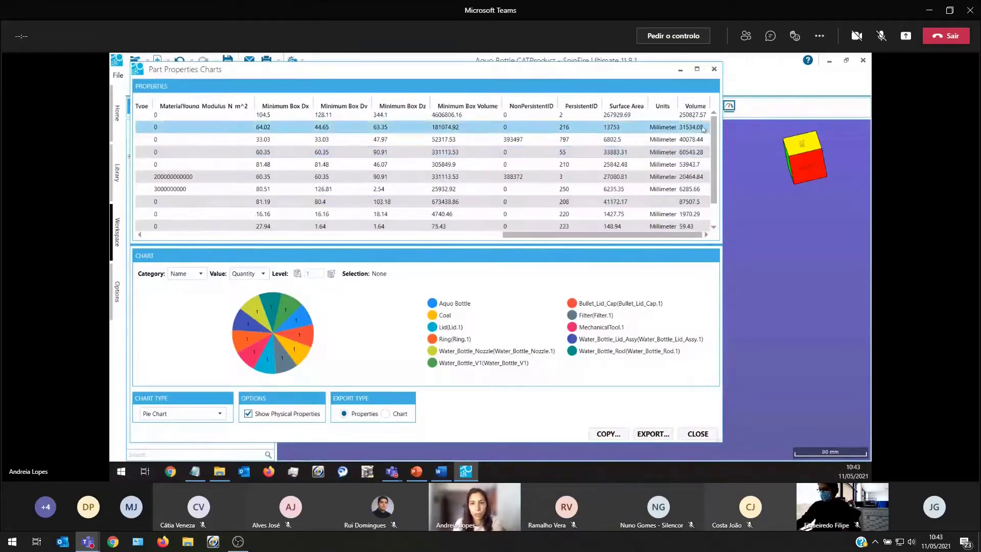
pyautogui.moveTo(721, 86); pyautogui.dragTo(790, 85)
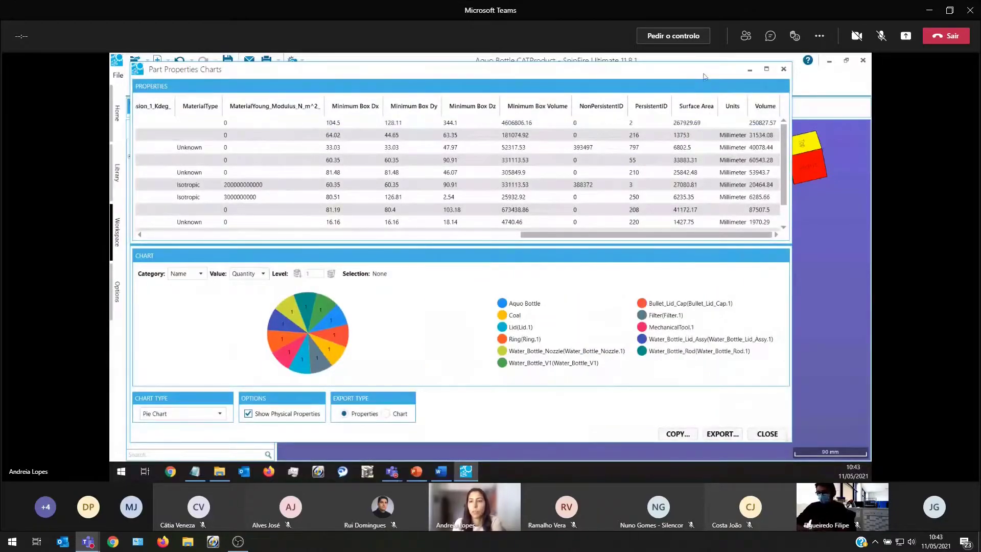
# Sort the parts by ascending volume and highlight the Water_Bottle_Rod and Ring entries to locate them on the bottle.
pyautogui.click(764, 107)
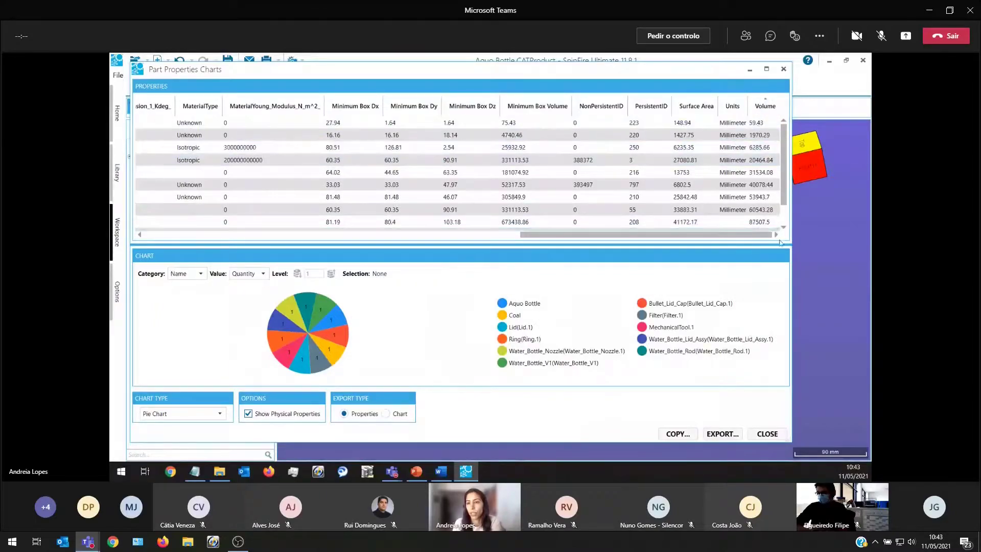
pyautogui.click(752, 125)
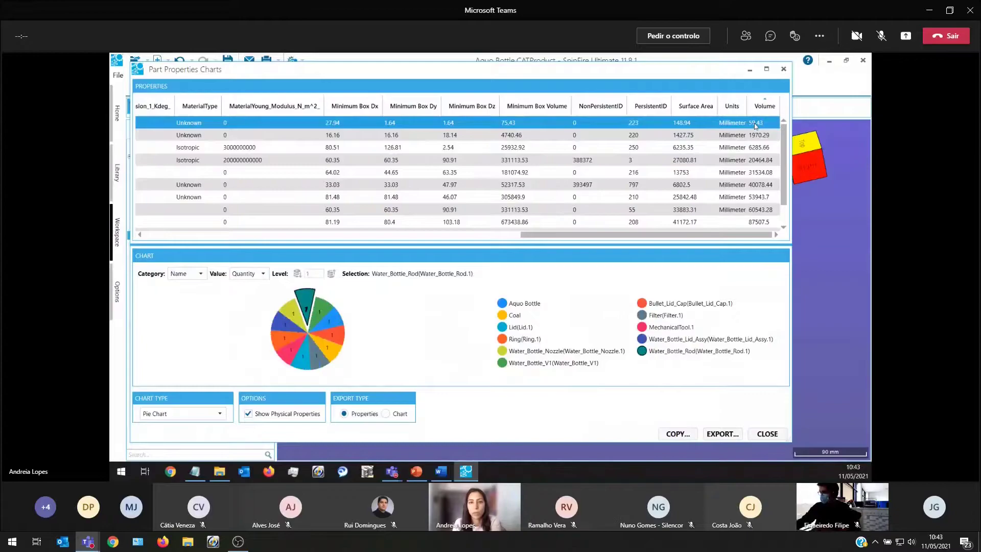
pyautogui.moveTo(674, 68); pyautogui.dragTo(358, 111)
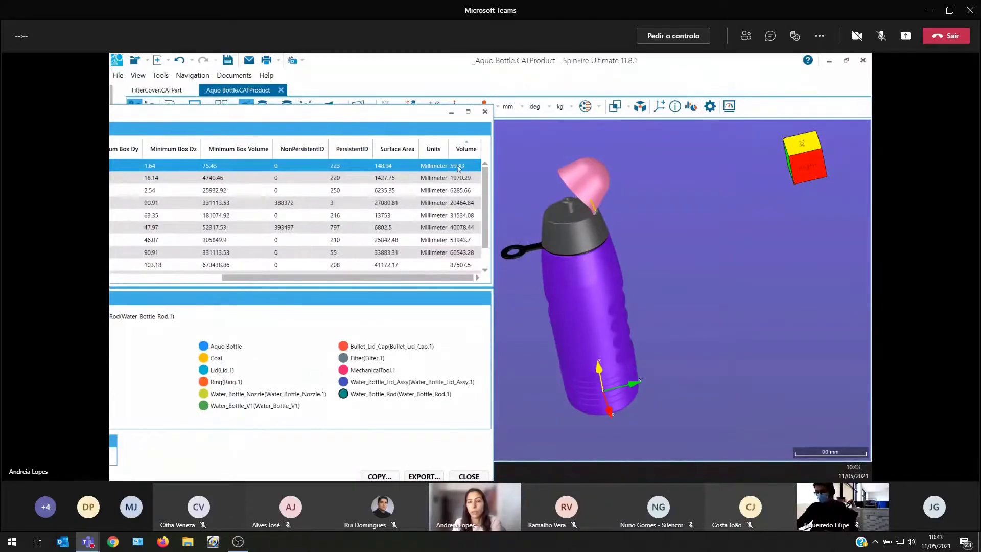
pyautogui.click(456, 191)
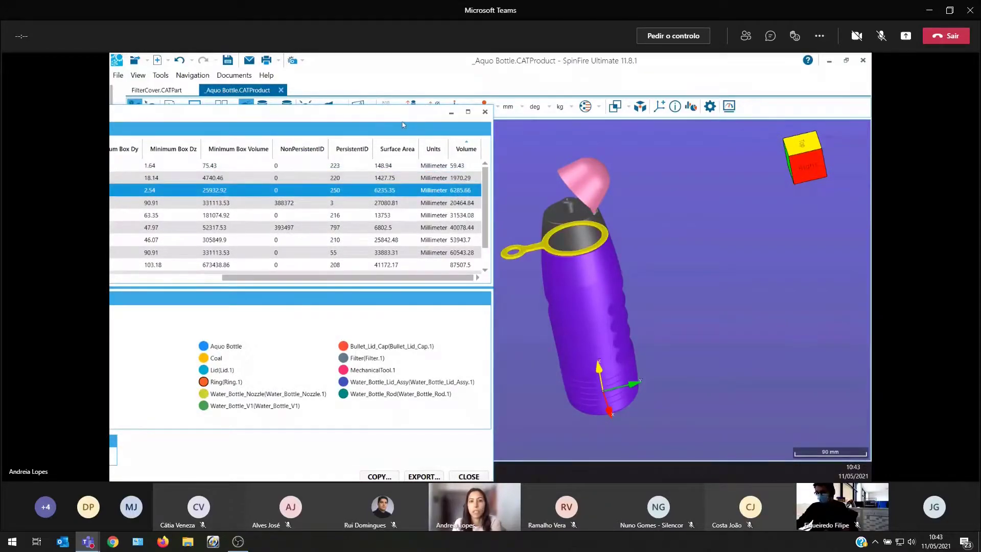
pyautogui.moveTo(402, 121); pyautogui.dragTo(753, 74)
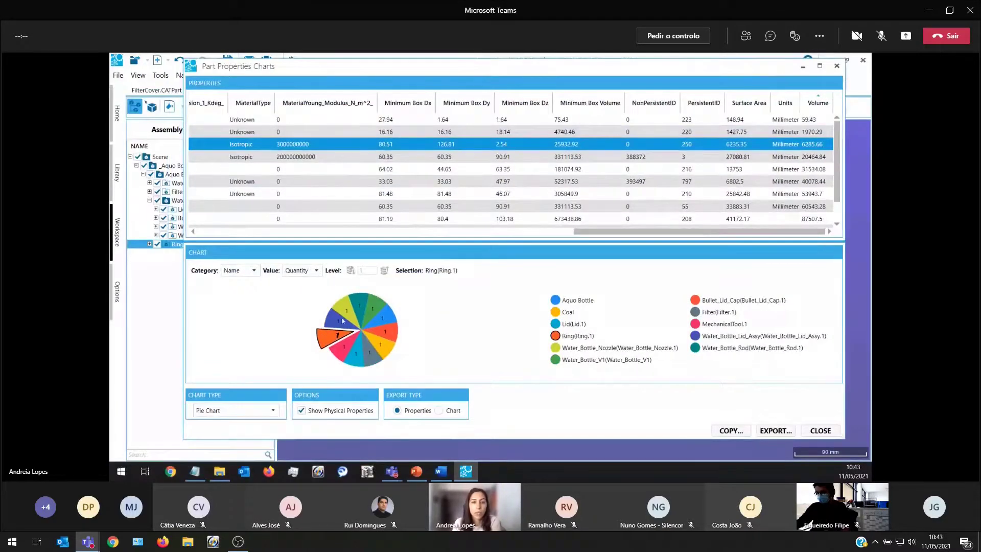
# Set the pie chart's value to Volume and select the Water_Bottle_Lid_Assy slice.
pyautogui.click(316, 270)
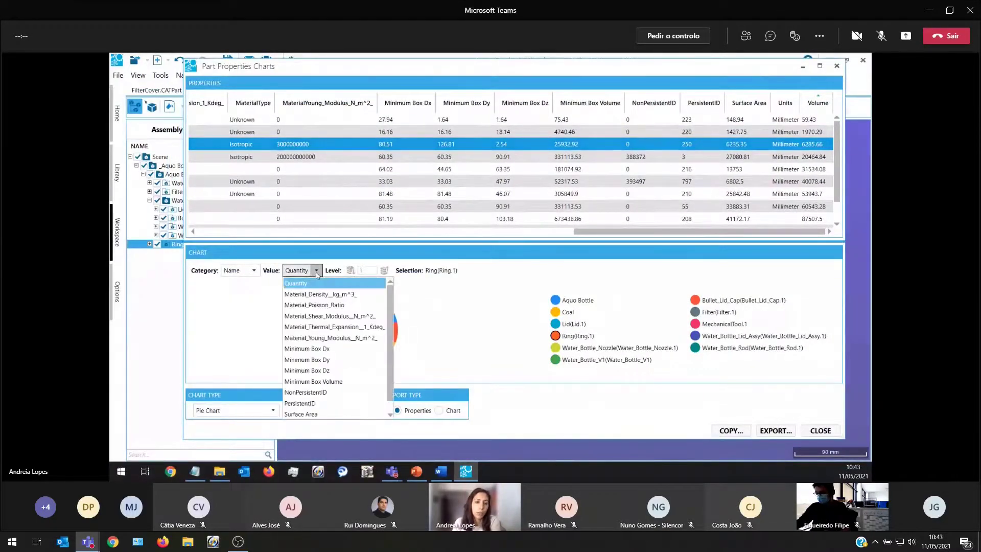
pyautogui.click(299, 412)
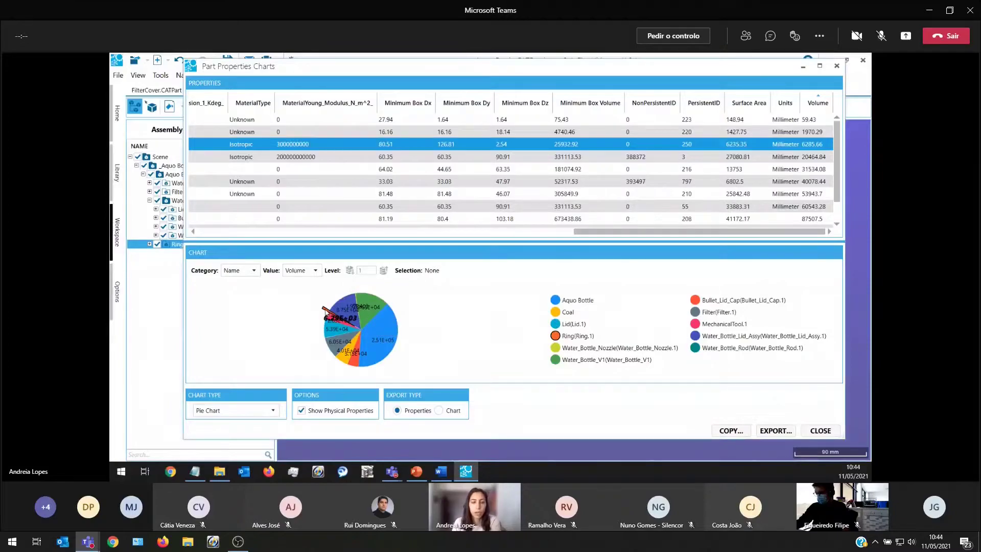
pyautogui.click(342, 303)
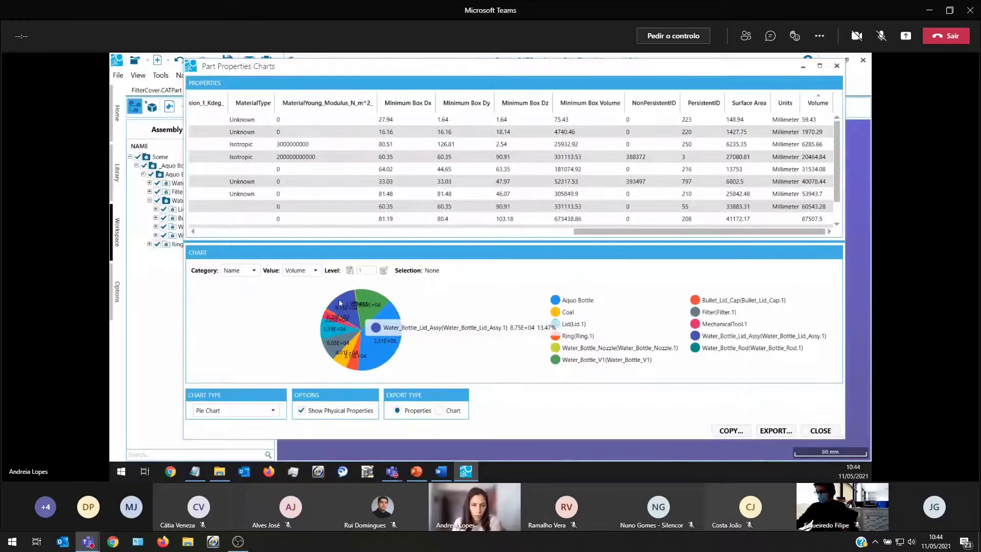
pyautogui.click(340, 302)
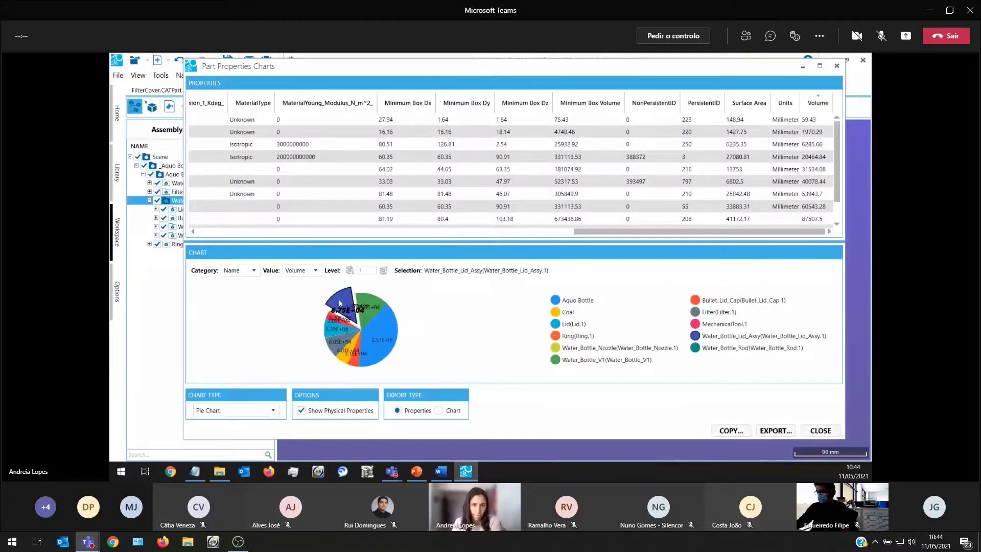
pyautogui.moveTo(487, 71); pyautogui.dragTo(457, 85)
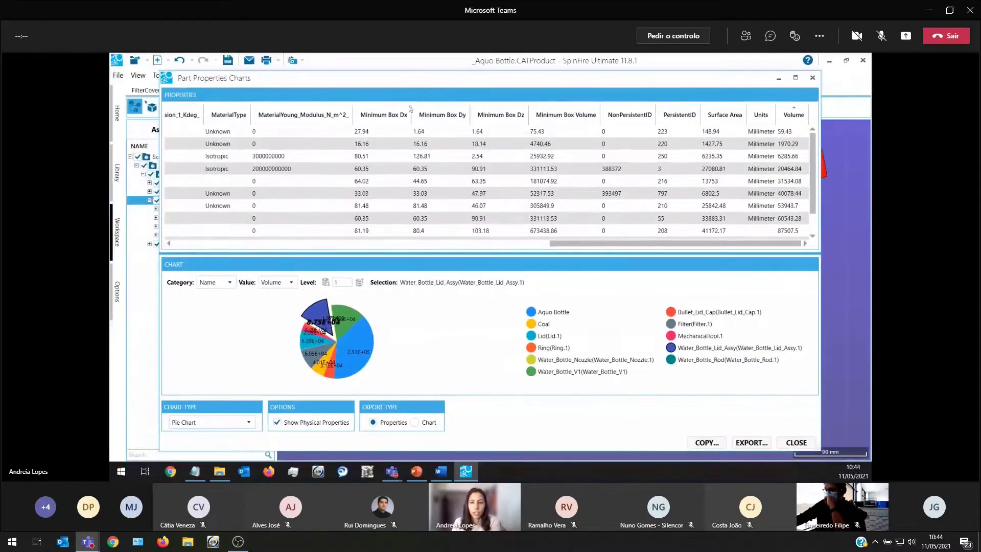
# Export the part properties as an Excel 2007 file named _Aquo Bottle using the default template.
pyautogui.click(750, 442)
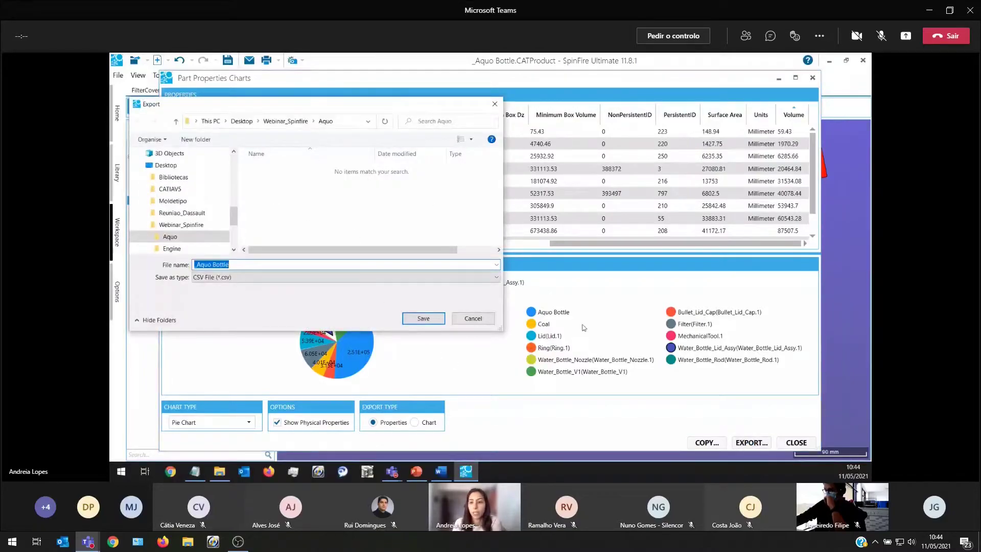
pyautogui.click(241, 277)
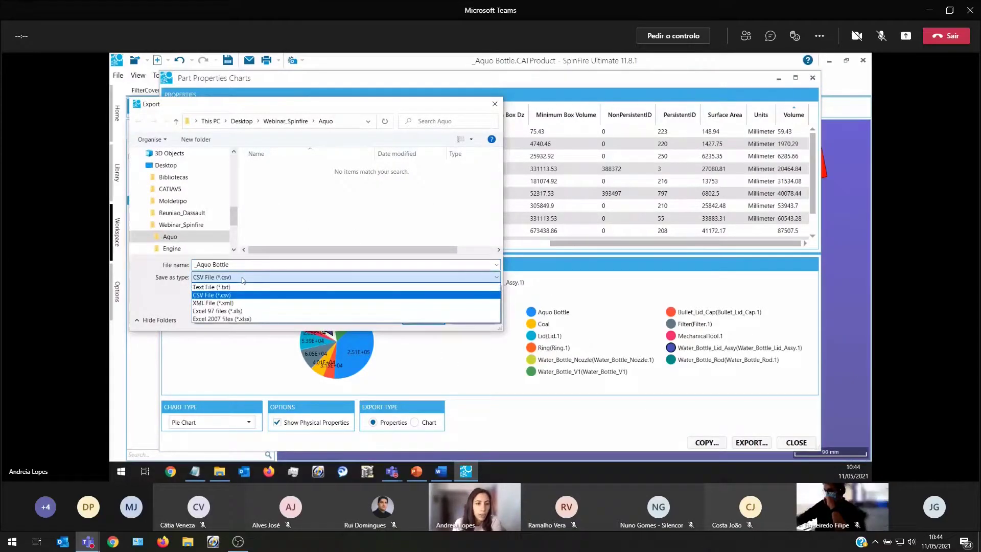
pyautogui.click(225, 318)
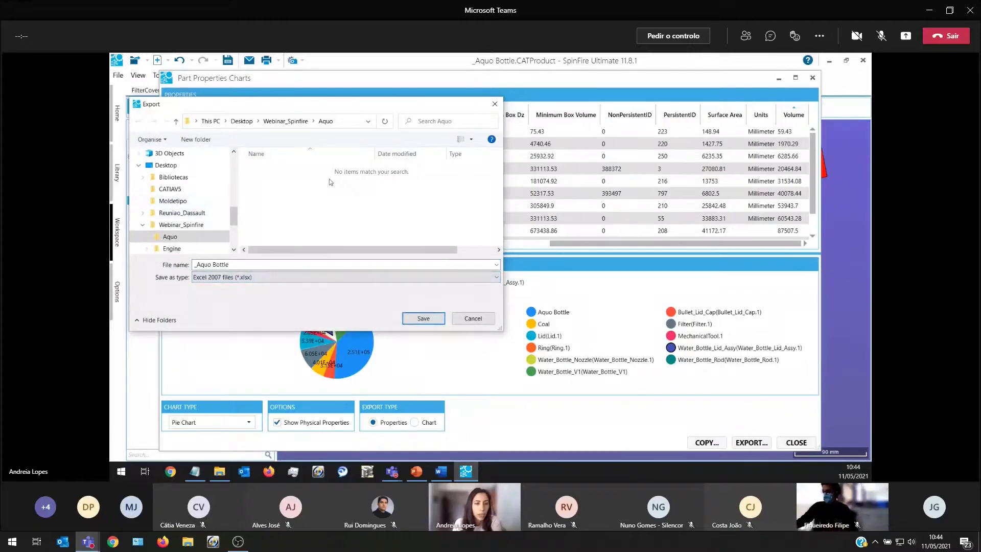
pyautogui.click(241, 122)
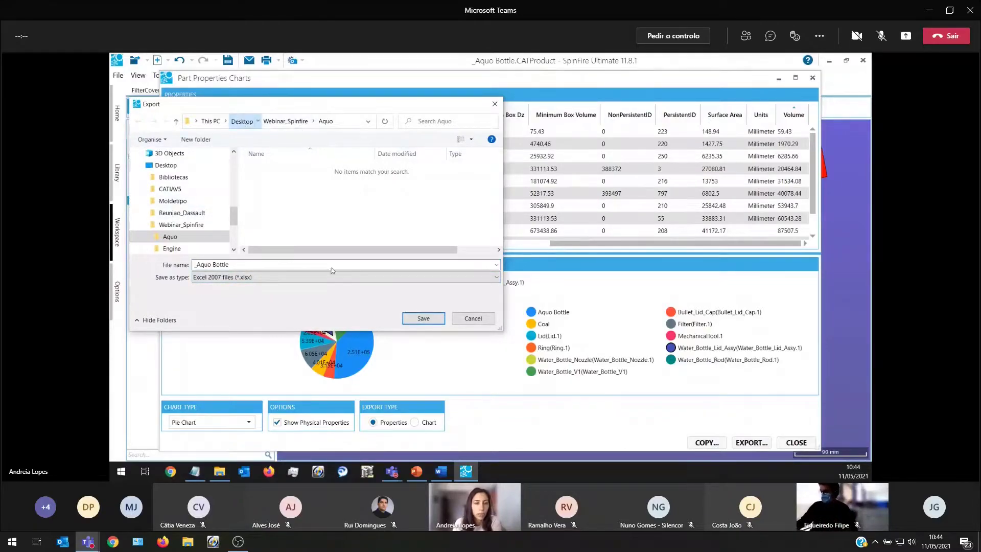
pyautogui.click(424, 318)
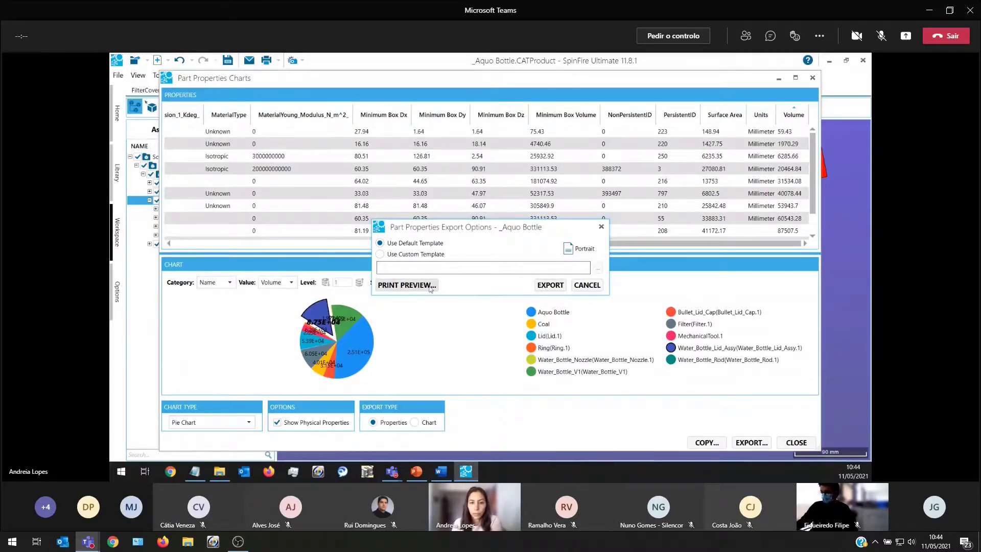
pyautogui.click(550, 285)
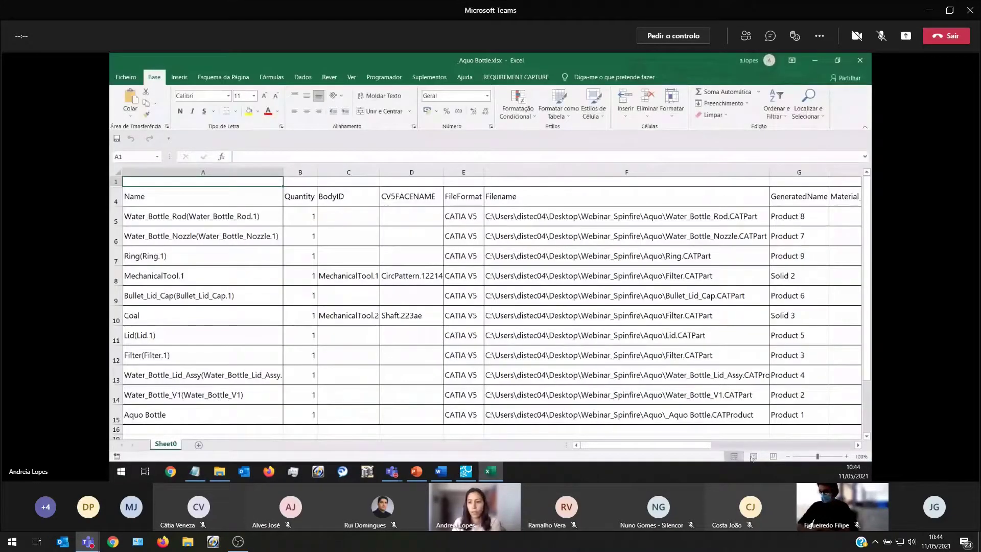
# Review the exported workbook's columns through Volume, and close both it and the Part Properties Charts.
pyautogui.keyDown('ctrl'); pyautogui.scroll(-4, 765, 438); pyautogui.keyUp('ctrl')
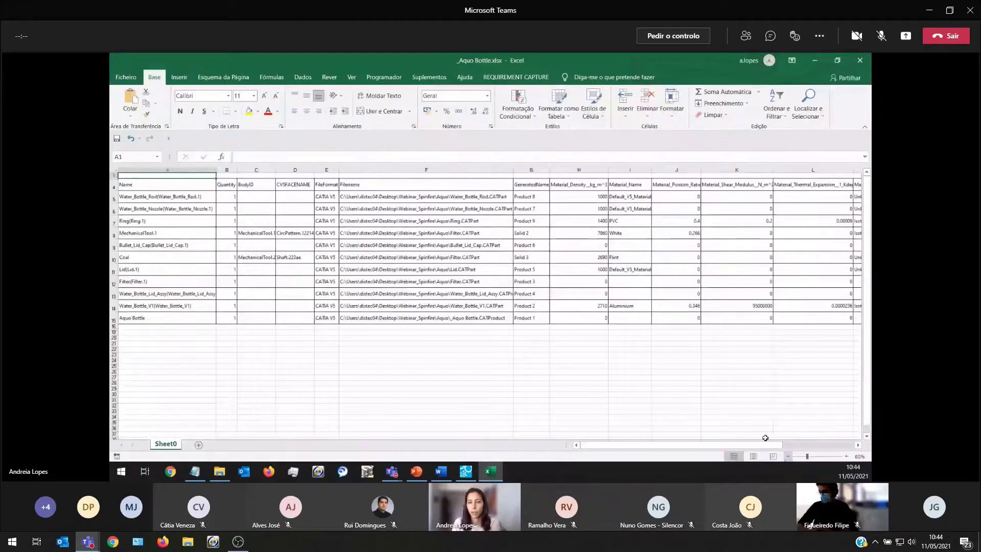
pyautogui.hscroll(3, 651, 449)
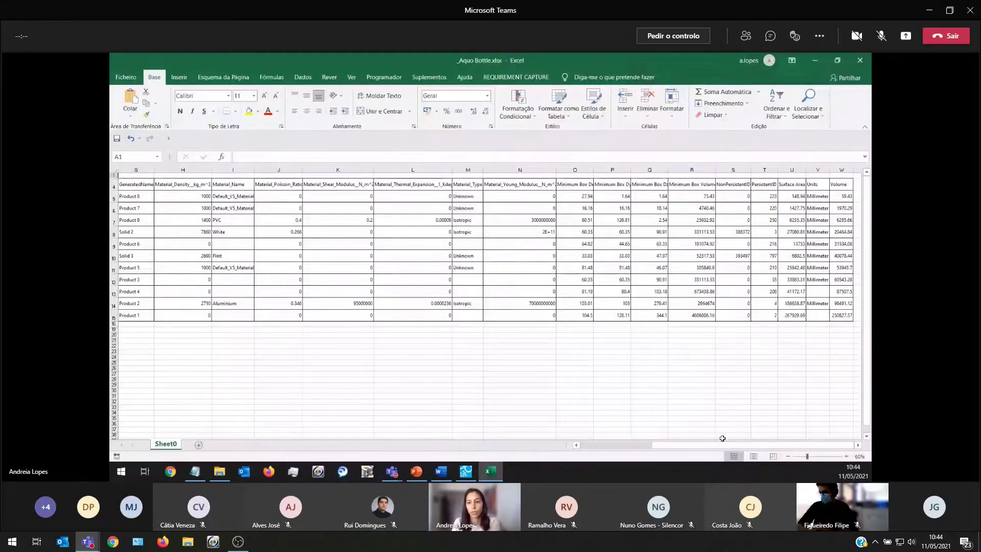
pyautogui.hscroll(-3, 654, 393)
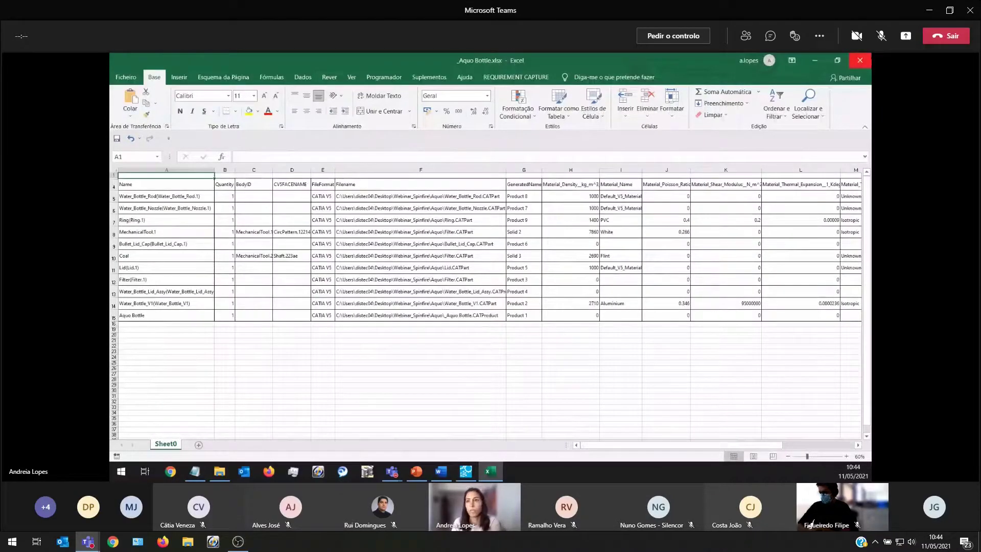
pyautogui.click(859, 60)
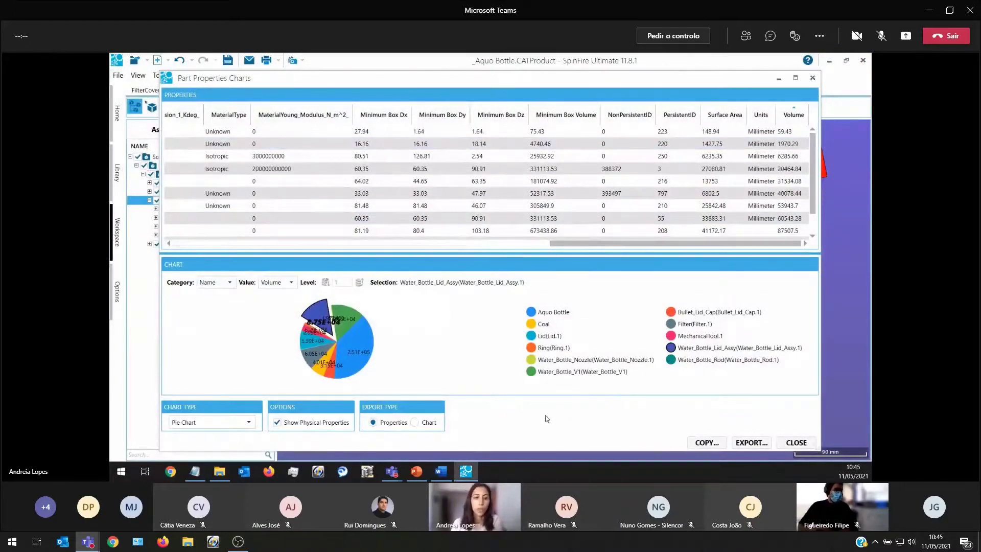
pyautogui.click(795, 443)
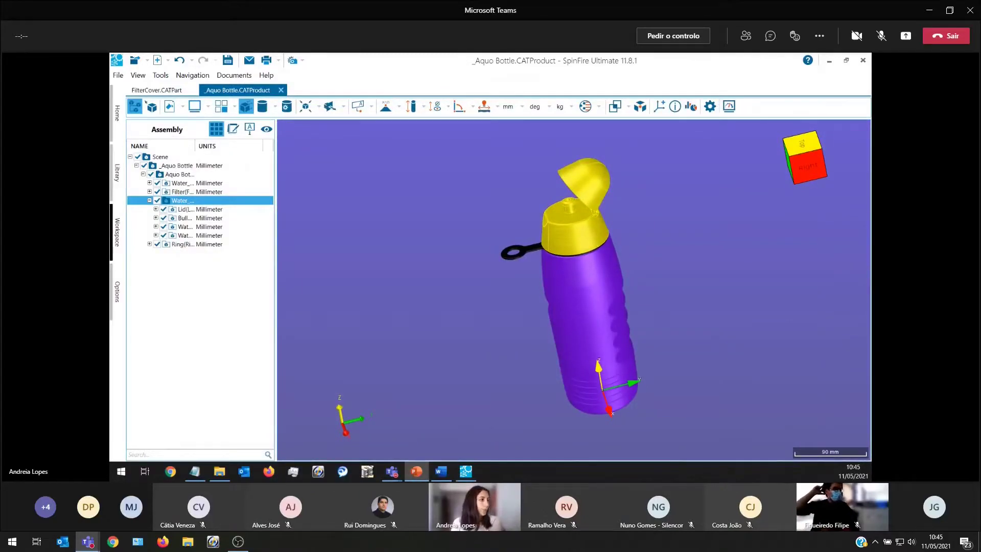
pyautogui.click(387, 291)
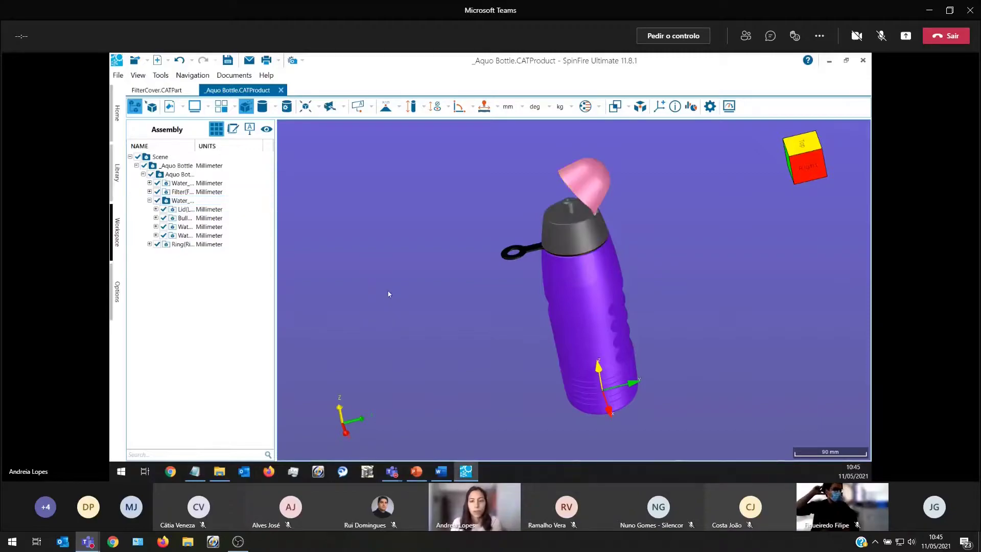
# Bring up the Shortcut Toolbar definition from the application's 3D Viewer settings.
pyautogui.click(117, 292)
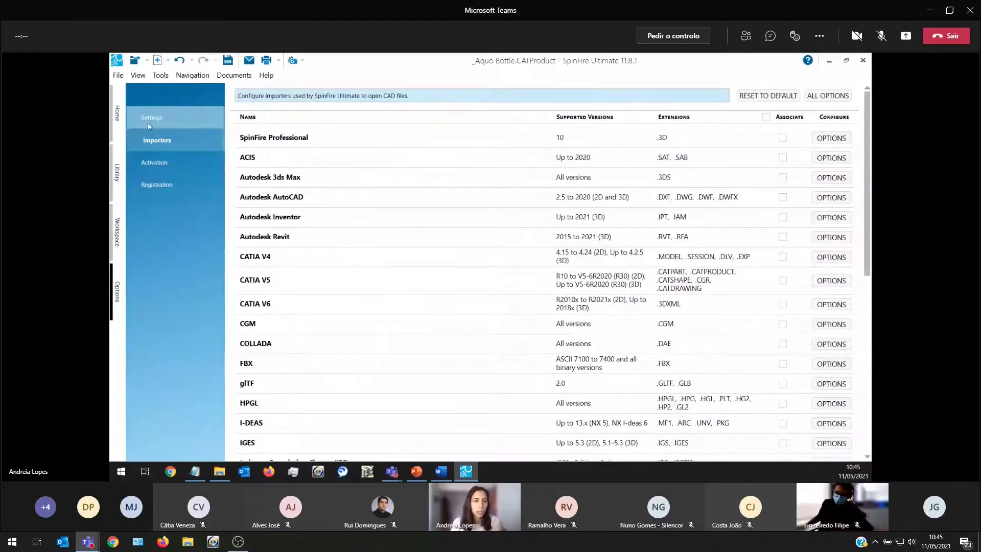
pyautogui.click(155, 118)
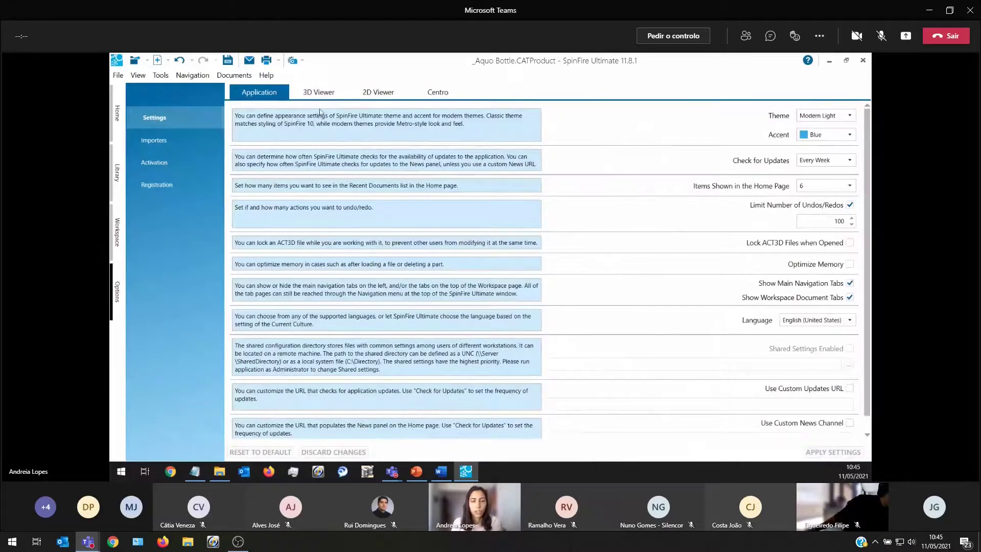
pyautogui.click(317, 92)
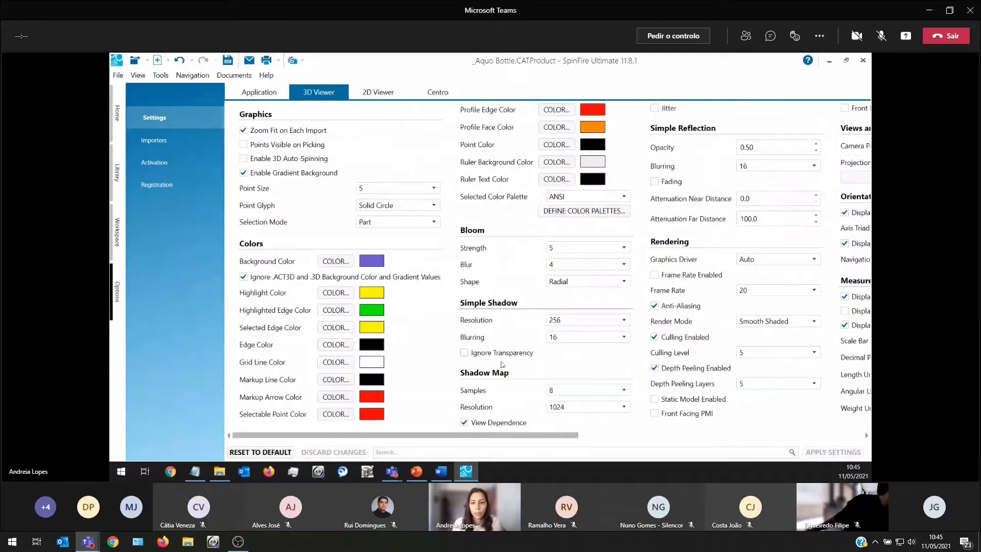
pyautogui.moveTo(514, 438); pyautogui.dragTo(828, 449)
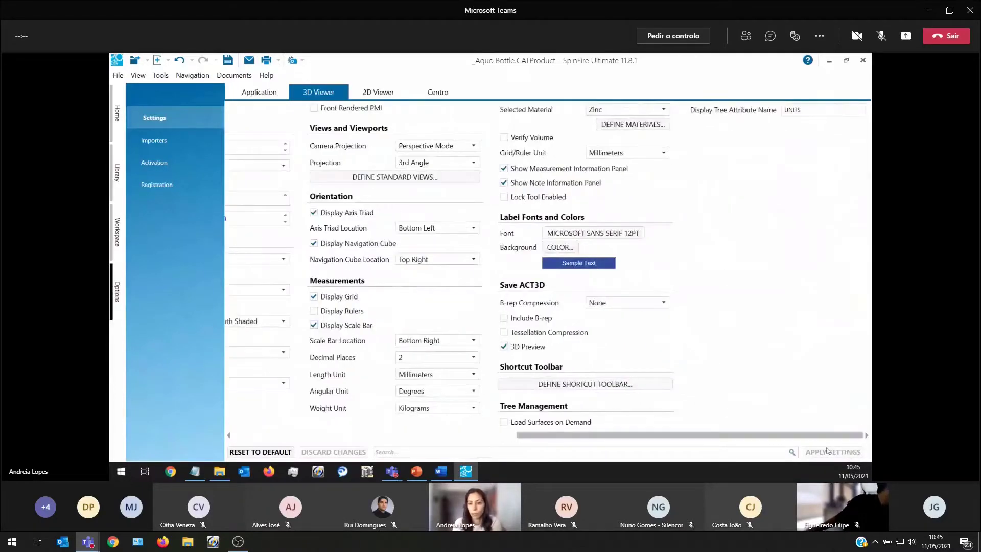
pyautogui.click(591, 388)
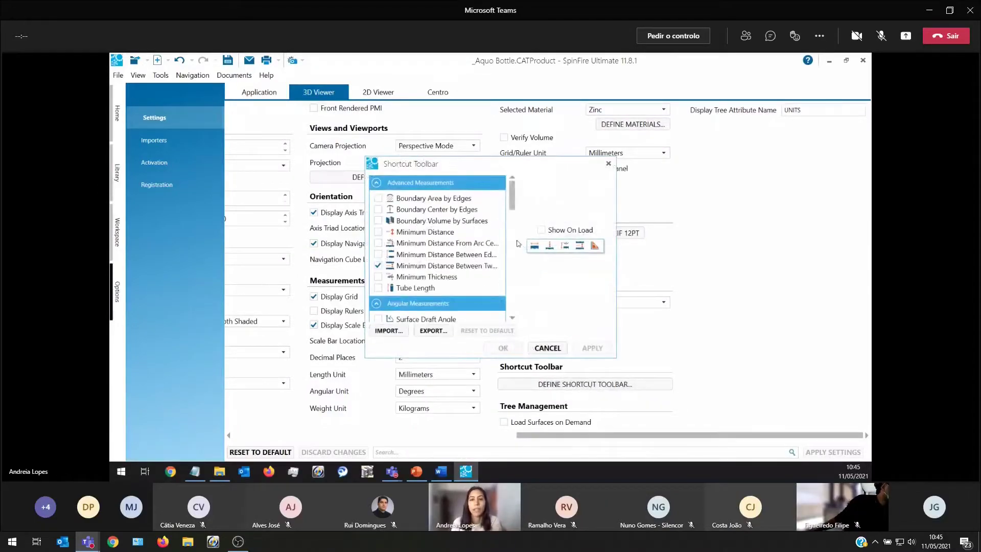
pyautogui.moveTo(491, 162); pyautogui.dragTo(366, 115)
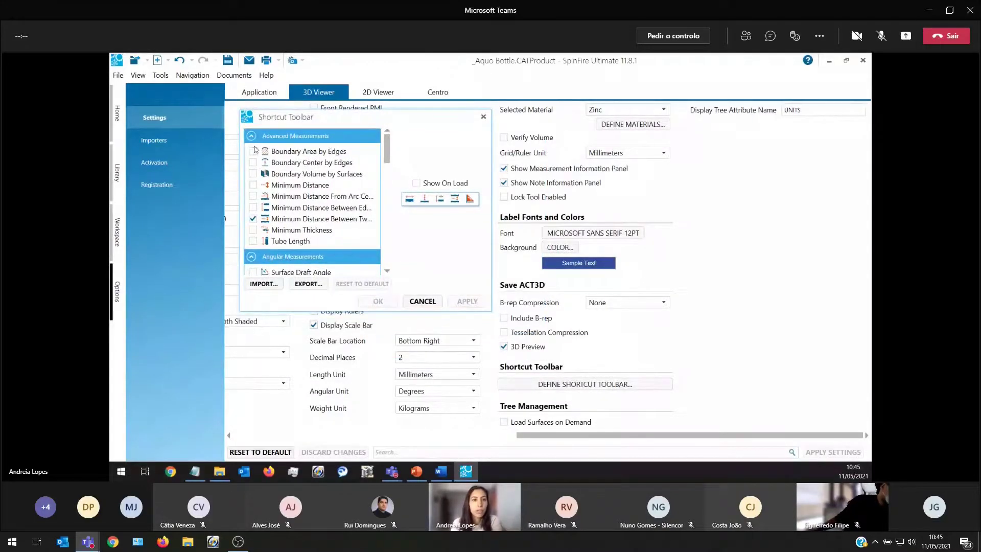
pyautogui.moveTo(387, 155)
pyautogui.mouseDown()
pyautogui.moveTo(390, 207)
pyautogui.moveTo(402, 216)
pyautogui.moveTo(402, 148)
pyautogui.mouseUp()
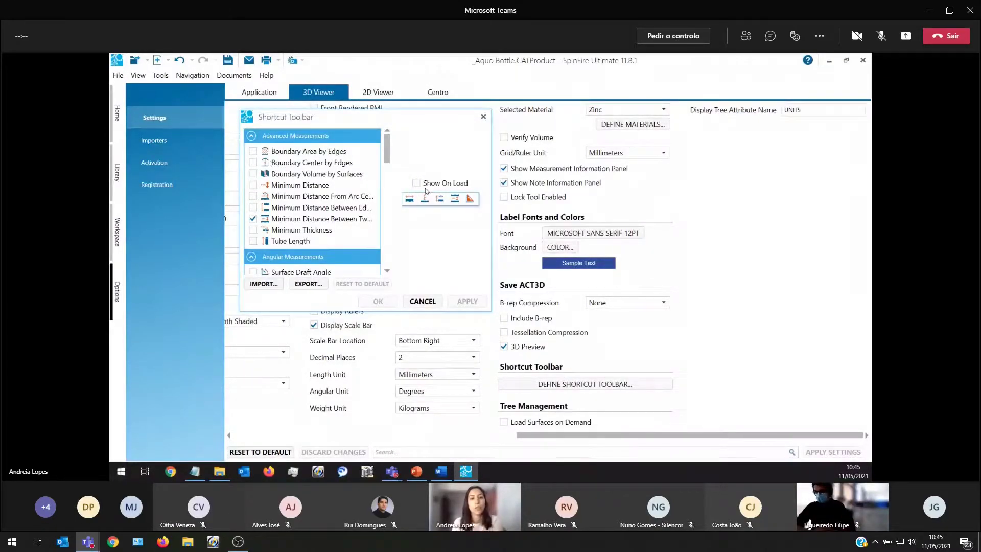
# Add the first five Advanced Measurements tools, starting with Boundary Area by Edges, to the shortcut toolbar and apply it with Show On Load enabled.
pyautogui.click(253, 152)
pyautogui.click(252, 163)
pyautogui.click(253, 184)
pyautogui.click(253, 196)
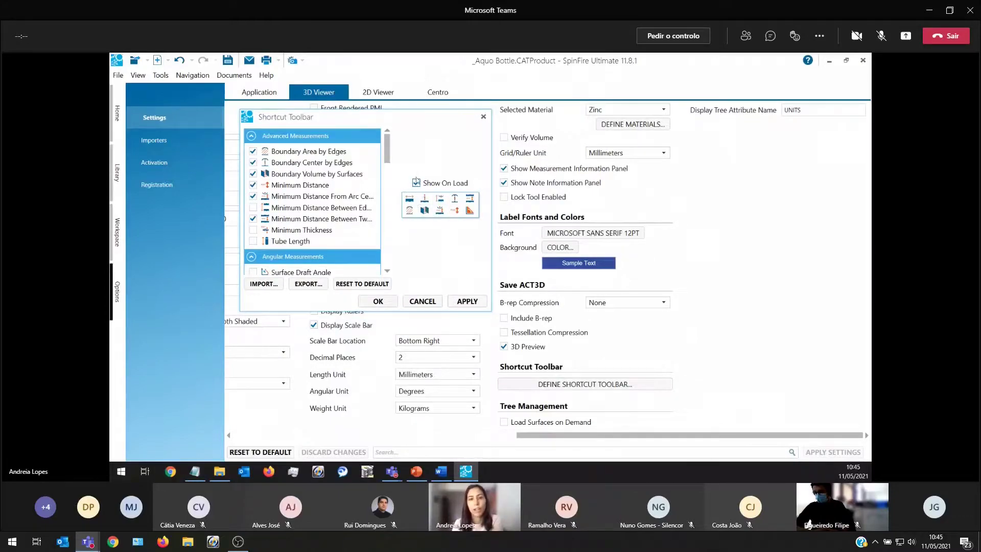
pyautogui.click(466, 303)
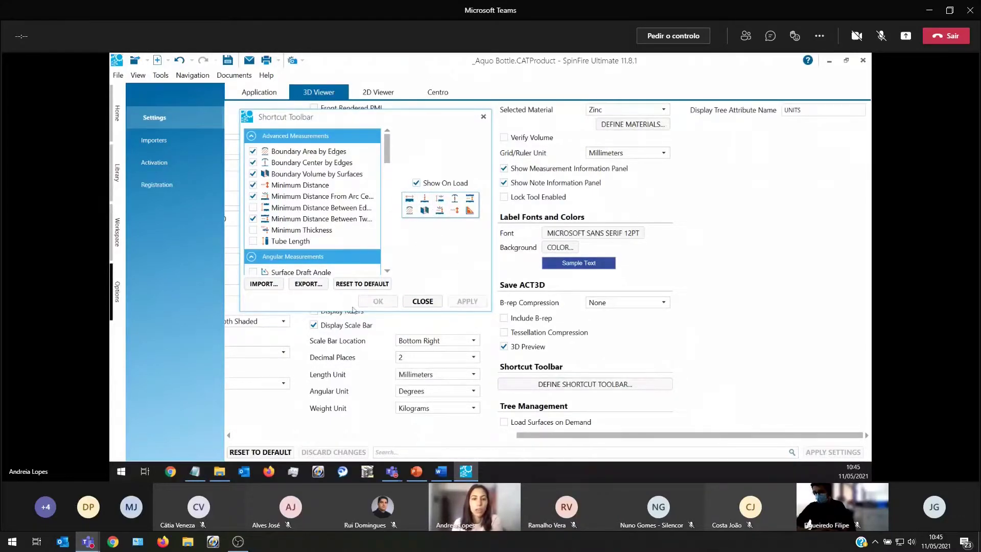
pyautogui.click(423, 300)
pyautogui.click(117, 232)
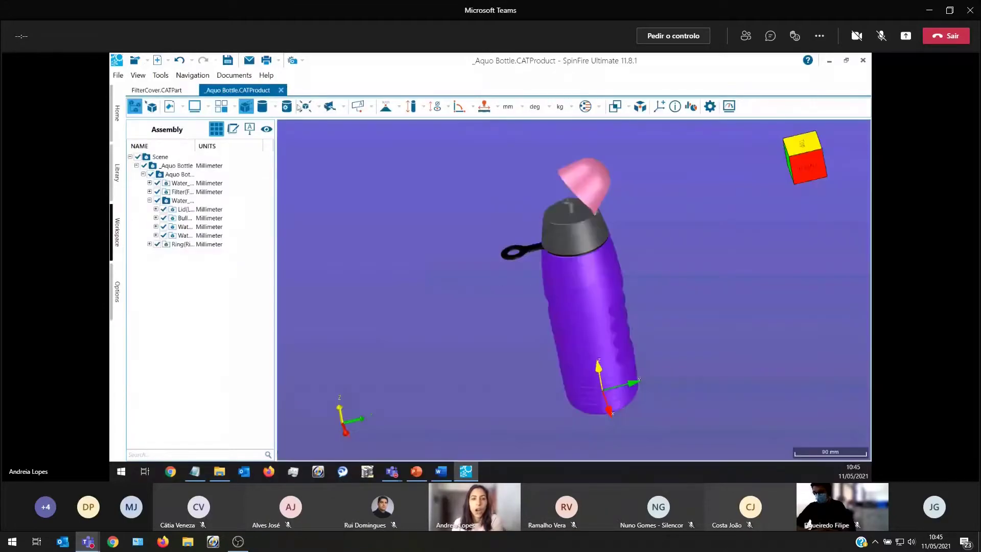
# Load _Aquo Bottle.stp from the Webinar_Spinfire folder into the workspace and dismiss its floating shortcut toolbar.
pyautogui.click(119, 76)
pyautogui.click(148, 88)
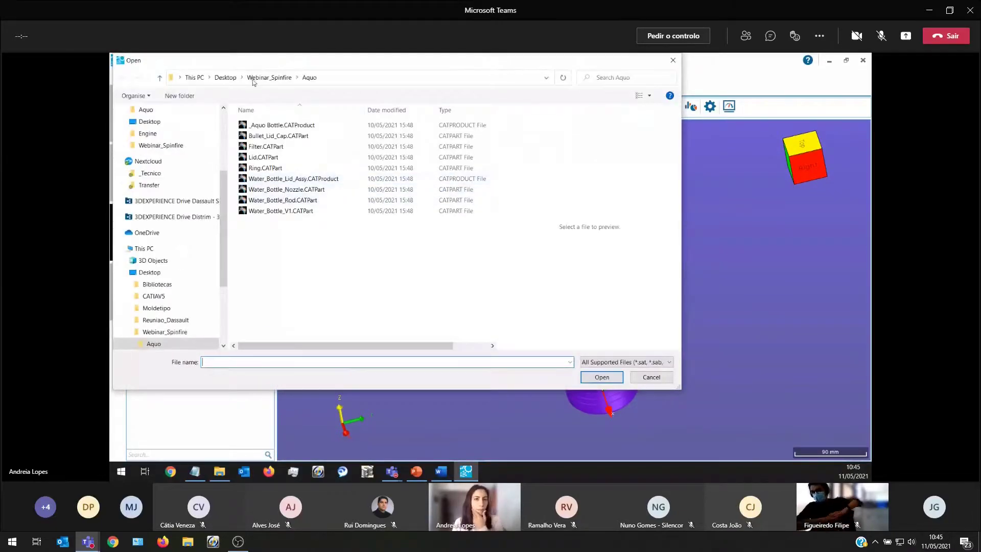
pyautogui.click(256, 78)
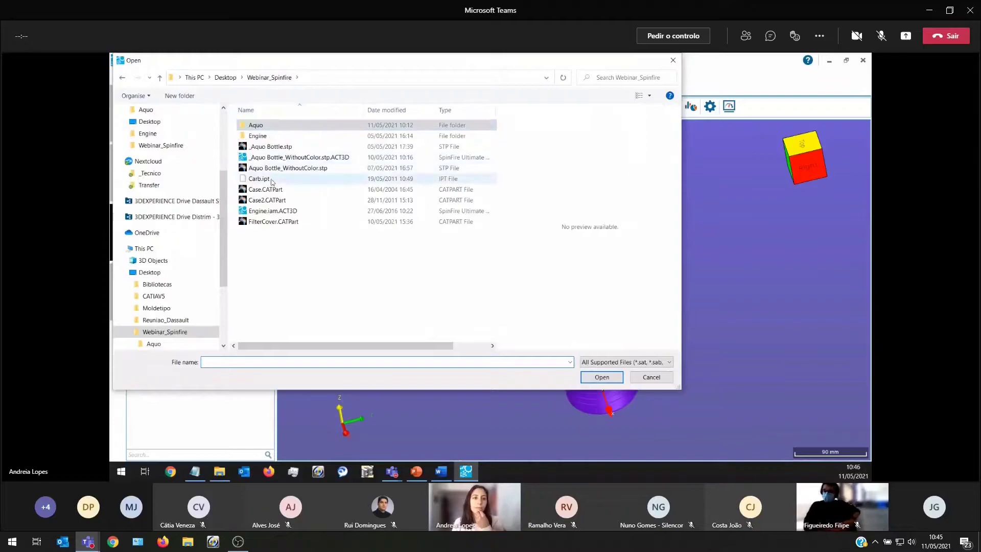
pyautogui.click(265, 148)
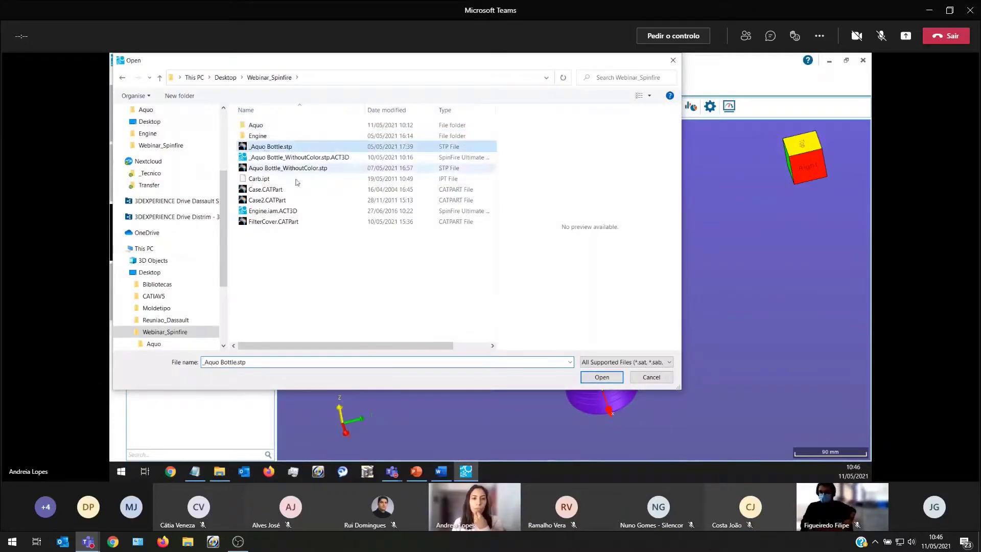
pyautogui.click(602, 377)
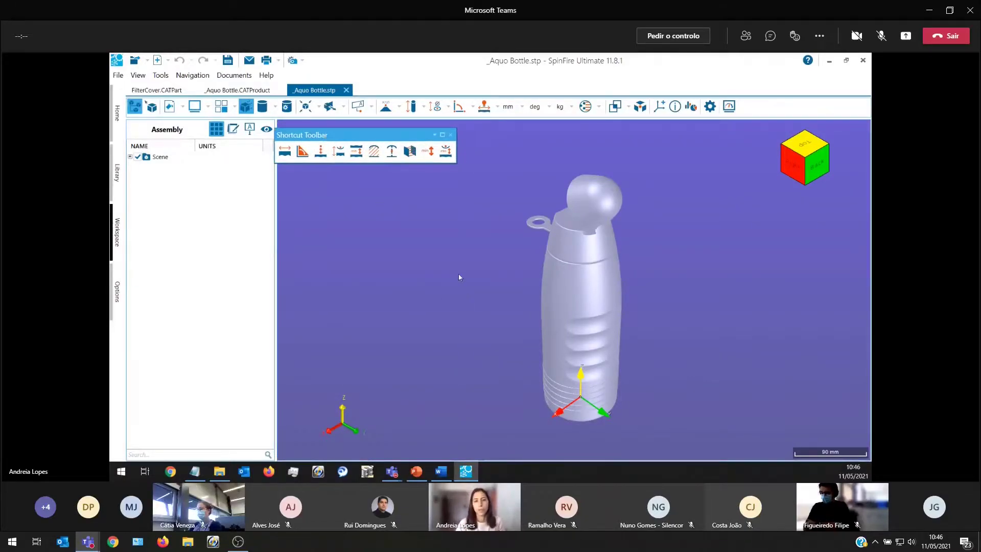
pyautogui.click(449, 135)
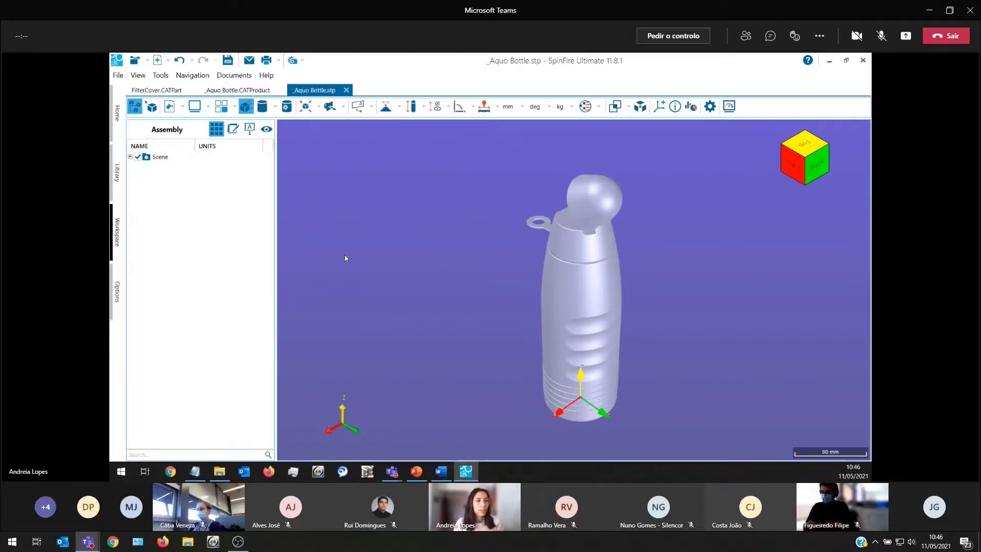
pyautogui.click(118, 76)
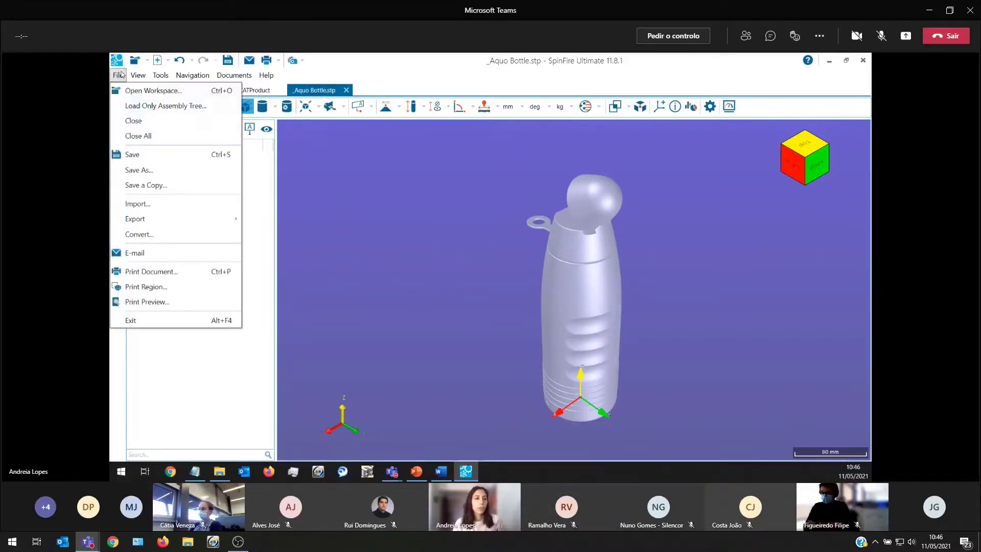
pyautogui.moveTo(176, 223)
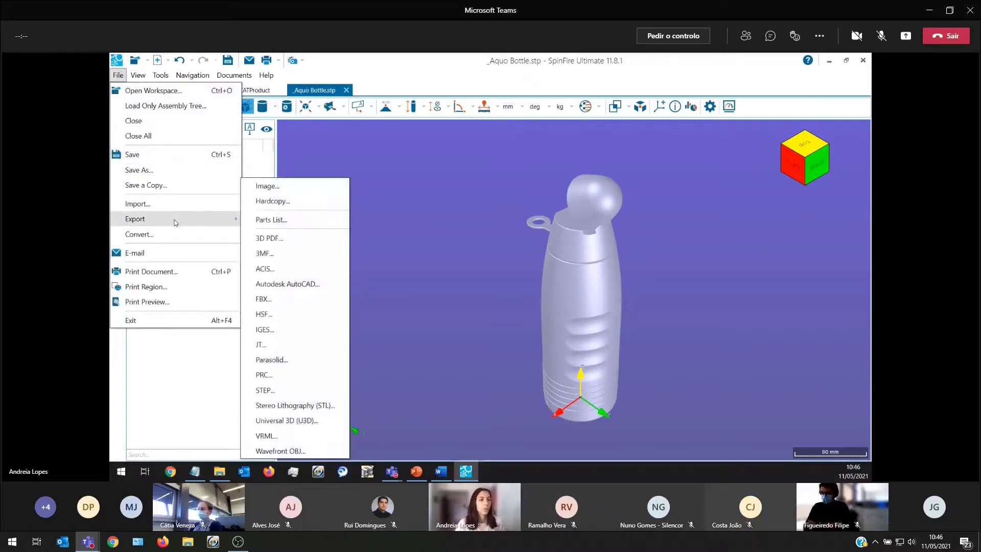
pyautogui.click(412, 179)
# Start a 3D PDF export of the Aquo Bottle and enable the full User permissions group.
pyautogui.click(118, 75)
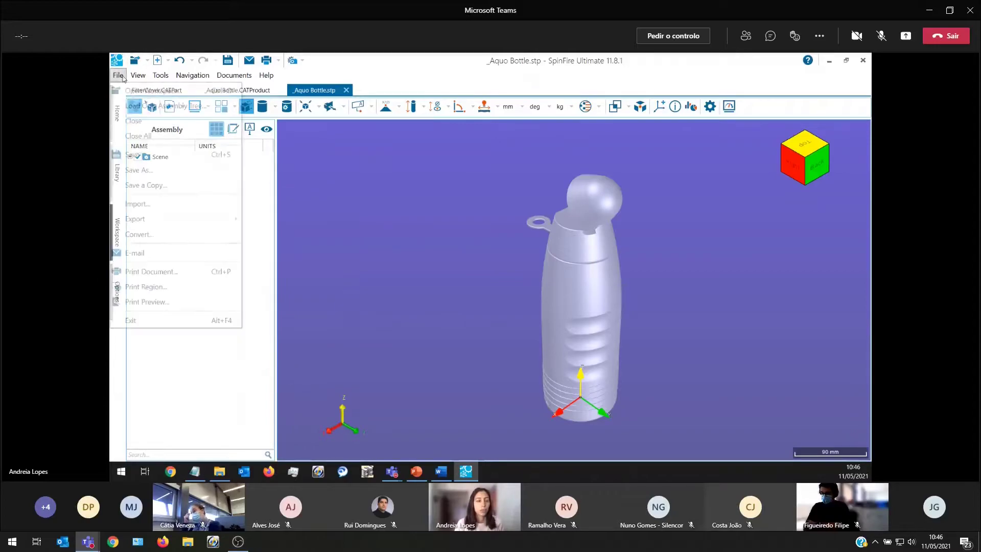
pyautogui.moveTo(143, 218)
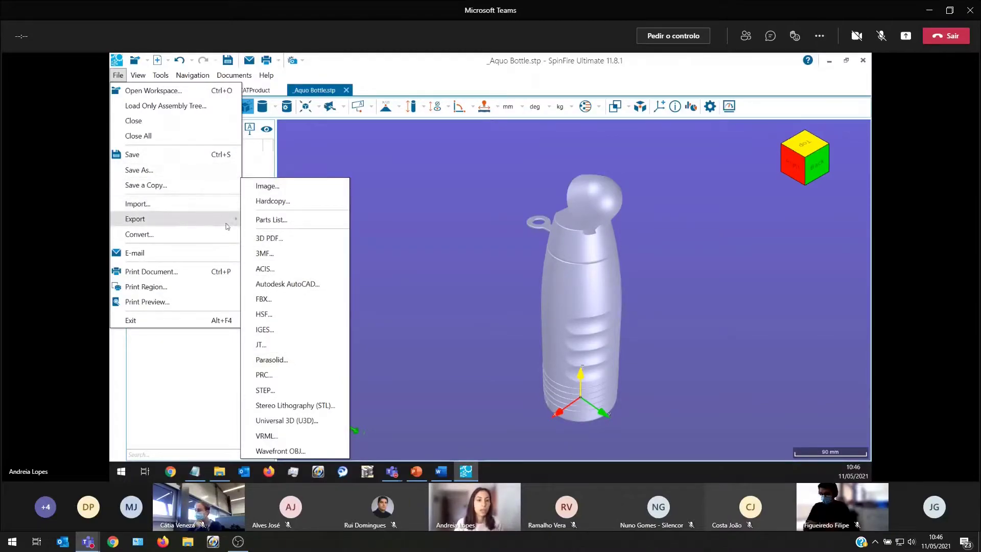
pyautogui.click(280, 238)
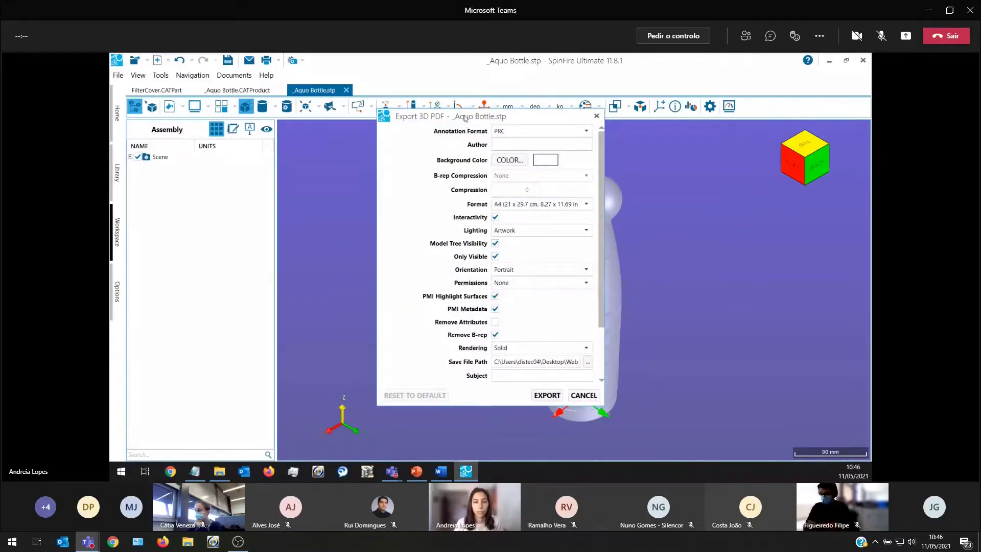
pyautogui.moveTo(466, 117); pyautogui.dragTo(353, 115)
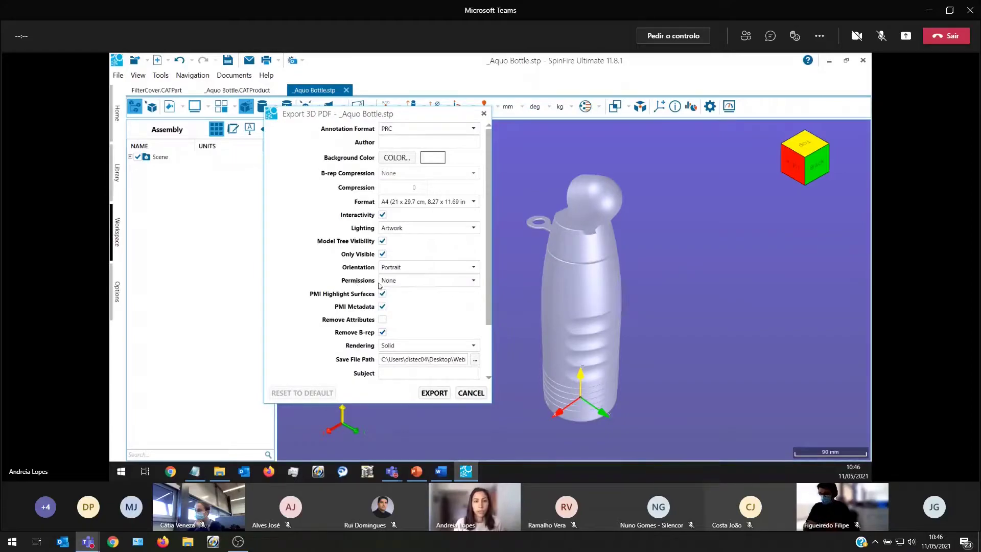
pyautogui.click(416, 282)
pyautogui.click(405, 285)
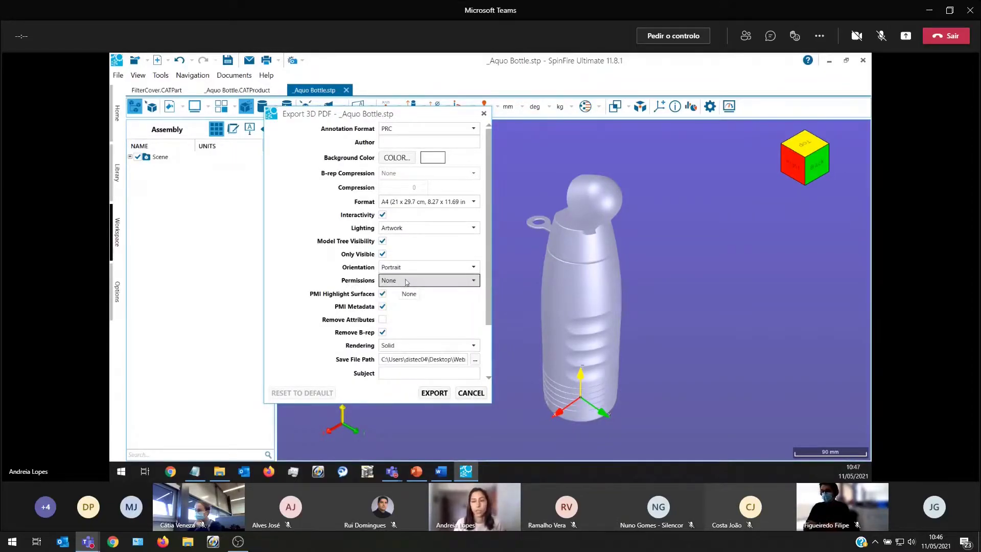
pyautogui.click(406, 282)
pyautogui.click(396, 322)
pyautogui.scroll(-1, 480, 350)
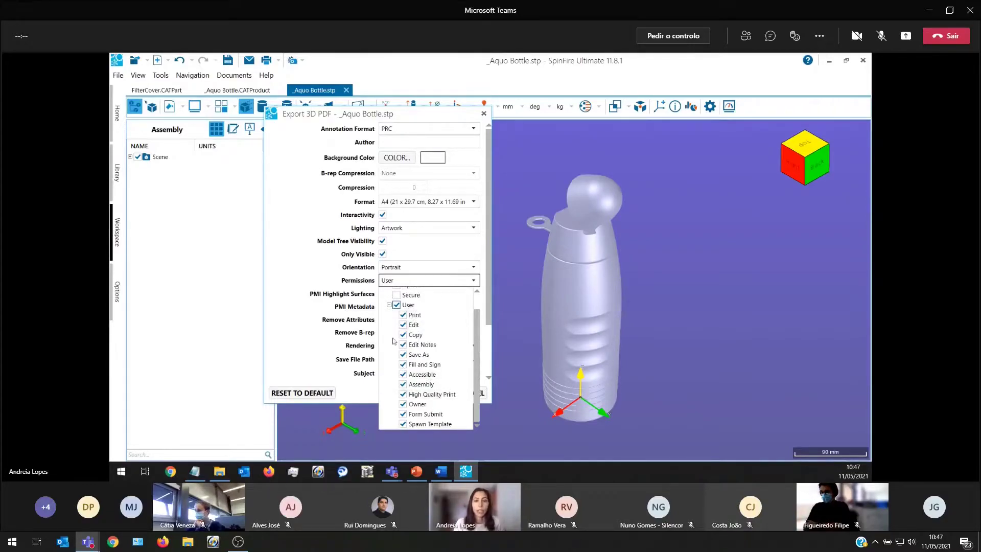
# Restrict the 3D PDF's user permissions by clearing Edit, Copy and Save As while keeping Print enabled, and export the file.
pyautogui.click(403, 315)
pyautogui.click(403, 324)
pyautogui.click(403, 335)
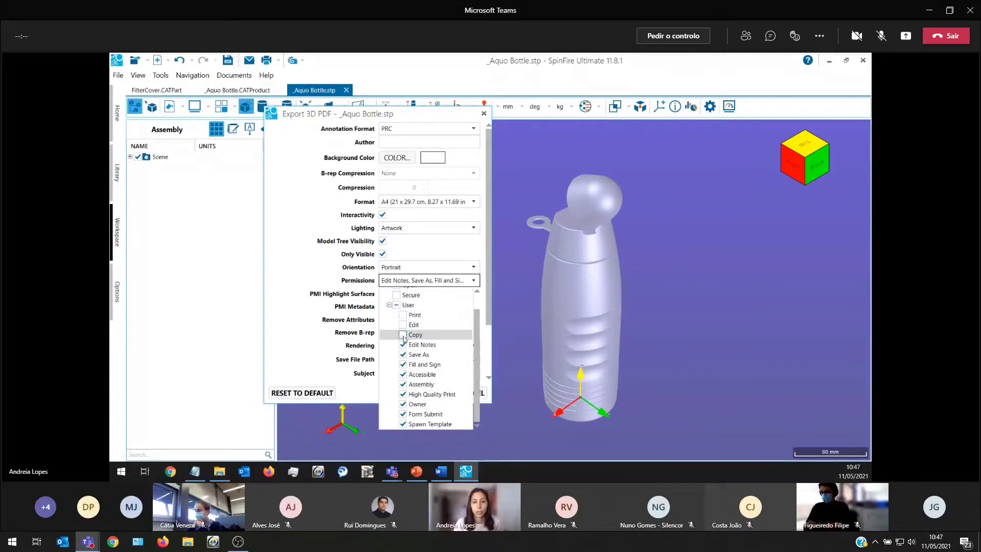
pyautogui.click(403, 355)
pyautogui.click(403, 375)
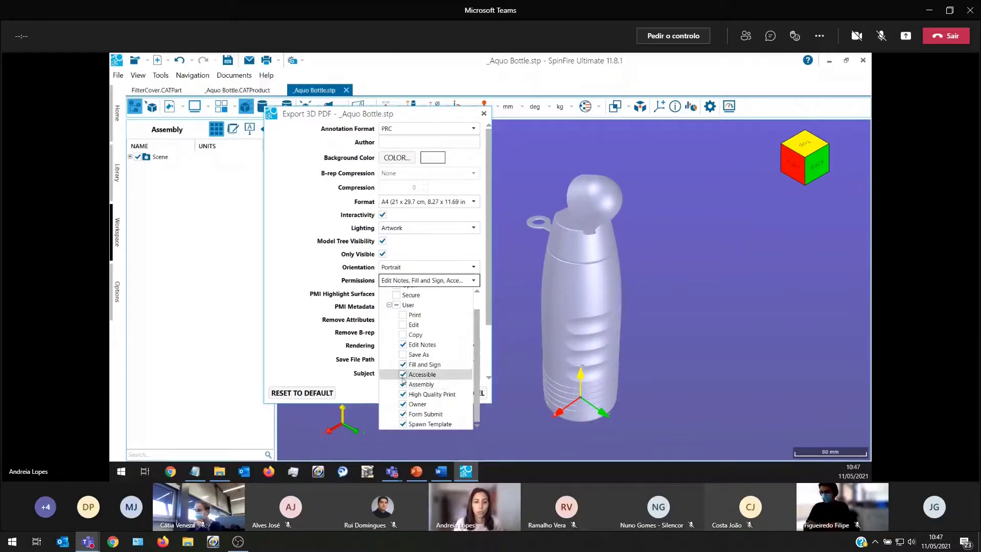
pyautogui.click(403, 386)
pyautogui.click(402, 315)
pyautogui.click(322, 368)
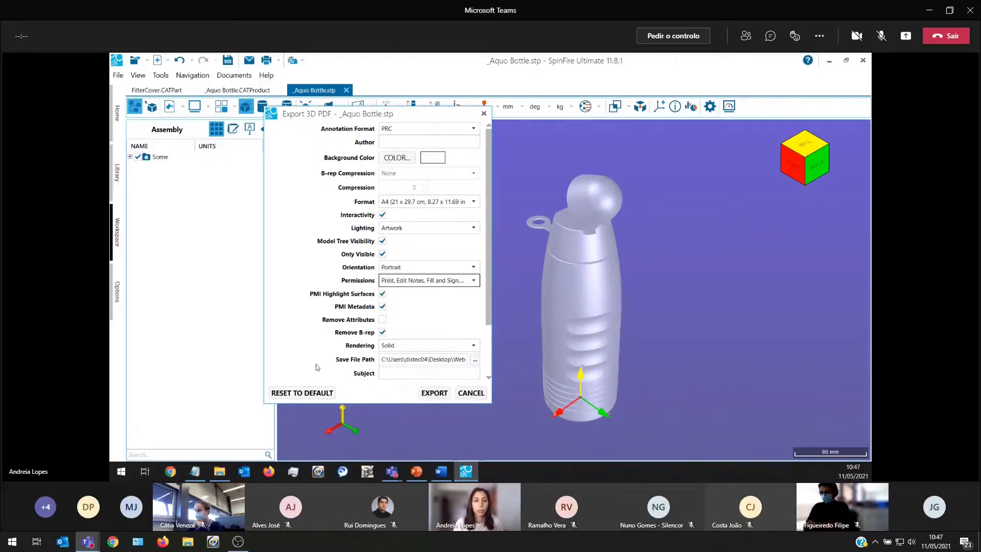
pyautogui.click(434, 394)
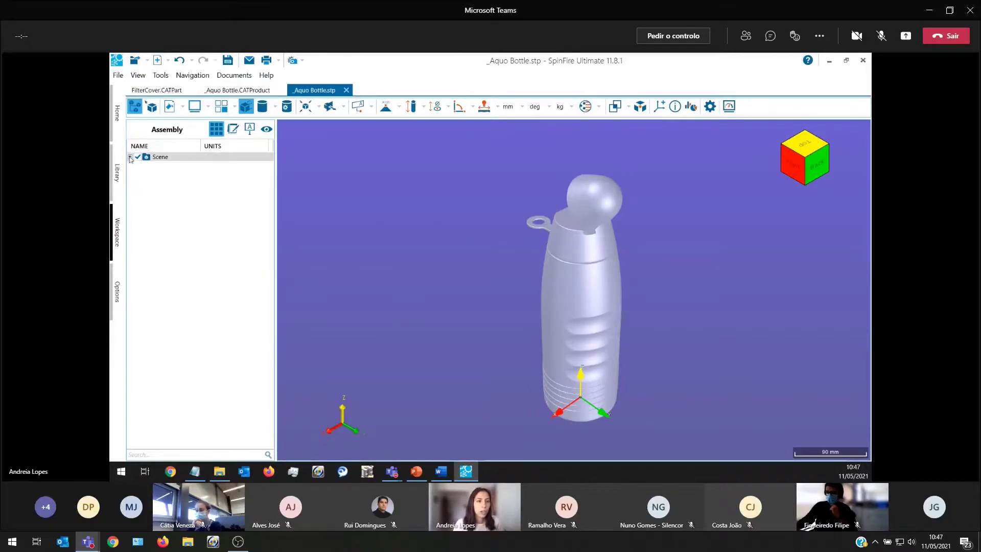
# Switch to the FilterCover.CATPart document and widen its assembly tree to show the whole Units column.
pyautogui.click(155, 93)
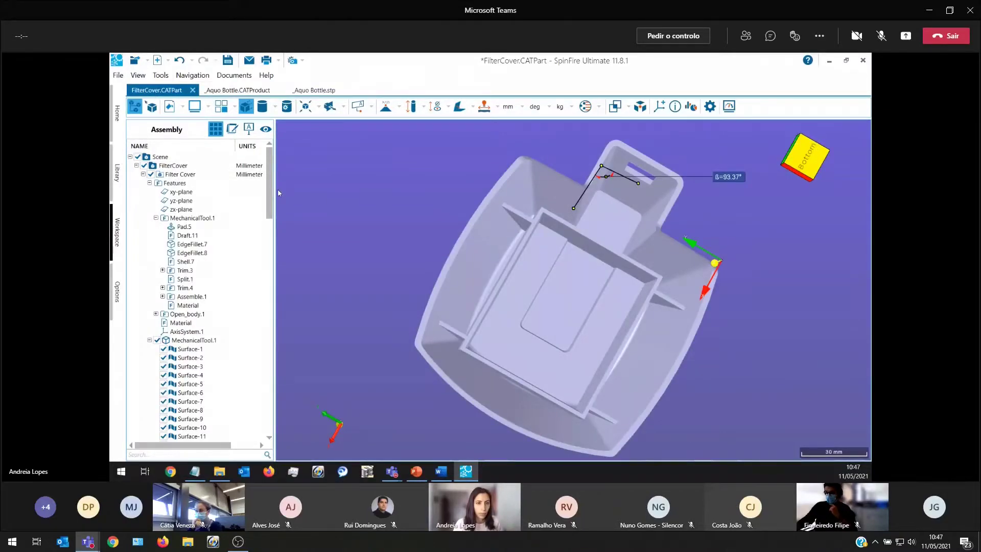
pyautogui.moveTo(276, 193); pyautogui.dragTo(398, 193)
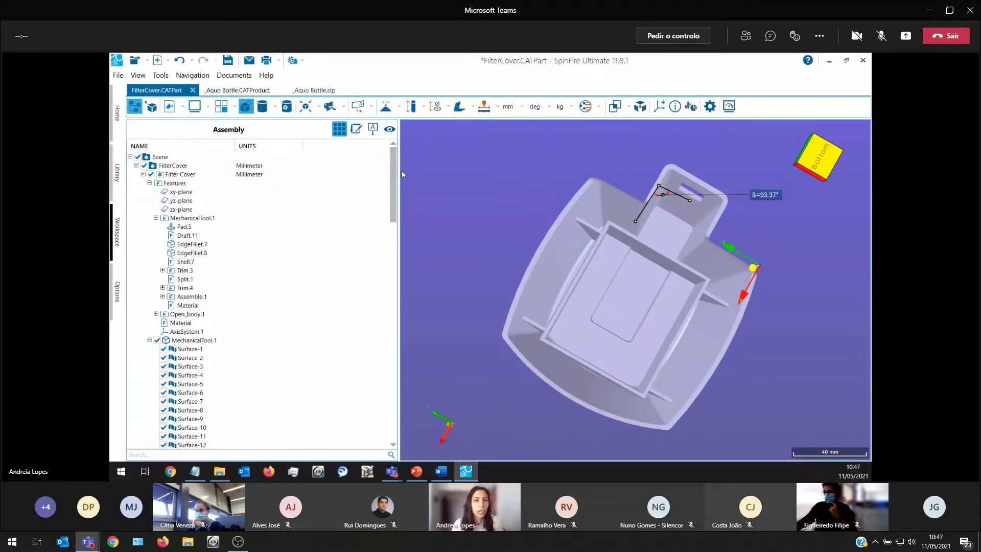
pyautogui.moveTo(399, 172); pyautogui.dragTo(368, 173)
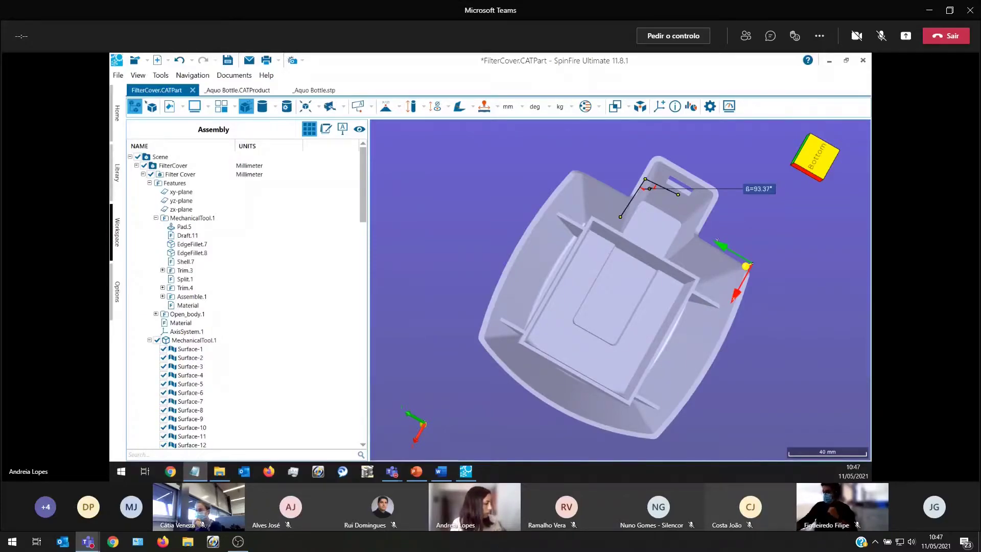
# Set the 3D Viewer's Display Tree Attribute Name to MATERIAL/NAME and apply the settings.
pyautogui.click(119, 298)
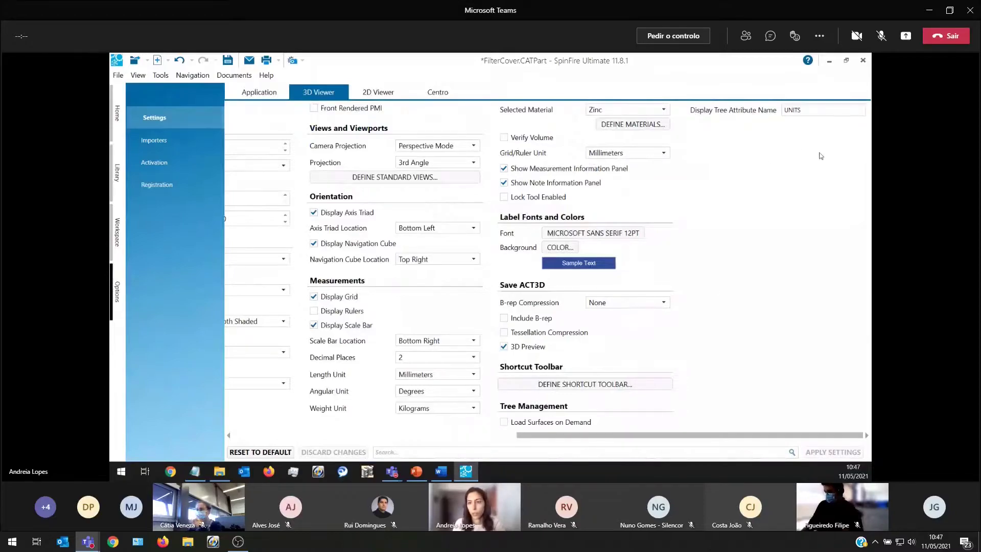
pyautogui.click(851, 107)
pyautogui.doubleClick(792, 110)
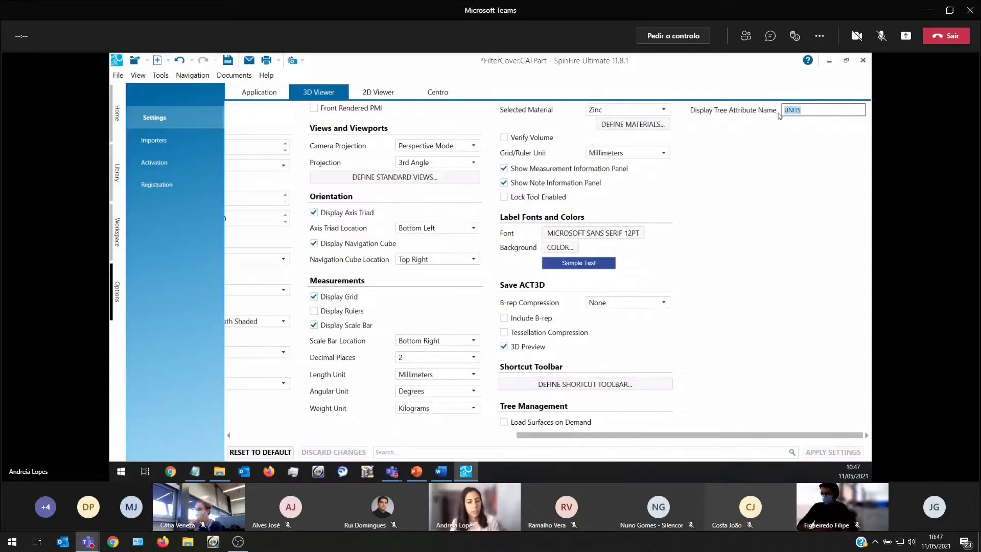
pyautogui.write('MATERIAL/NAME')
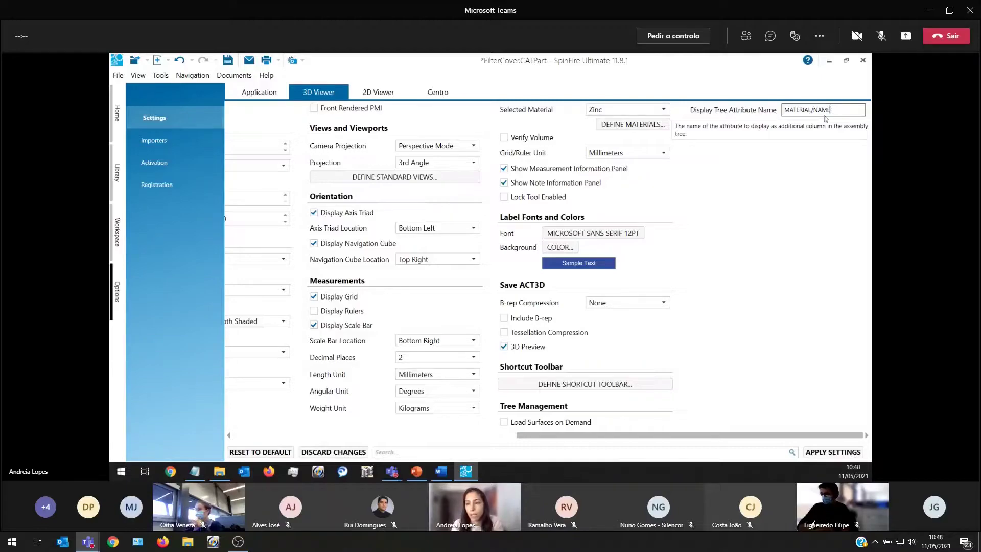
pyautogui.click(842, 453)
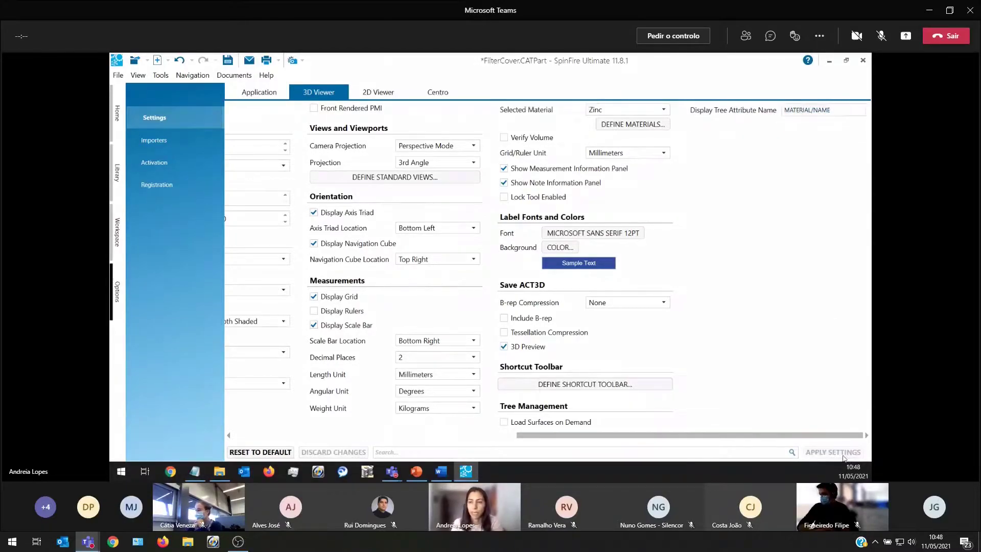
# Return to the workspace and load FilterCover.CATPart again from the Webinar_Spinfire folder.
pyautogui.click(117, 233)
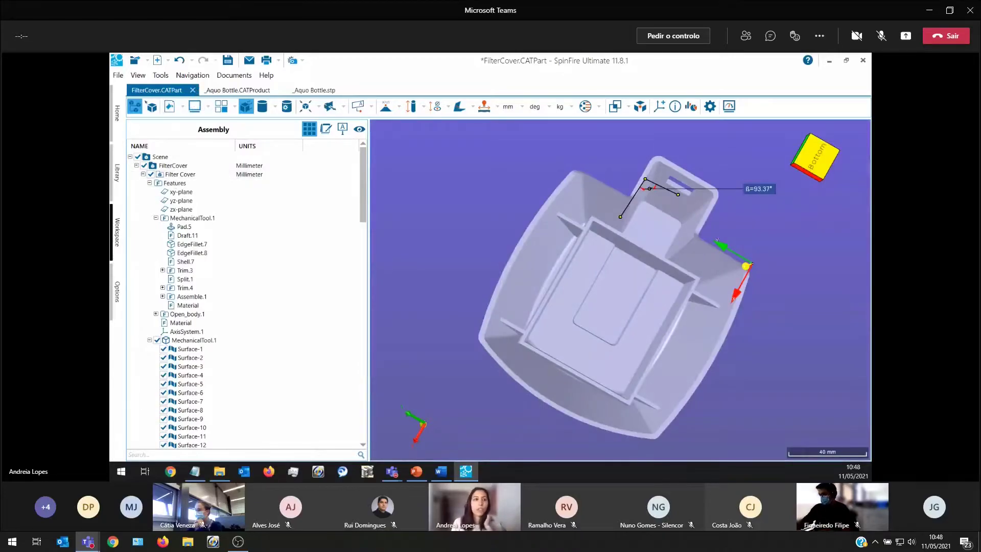
pyautogui.click(118, 75)
pyautogui.click(132, 89)
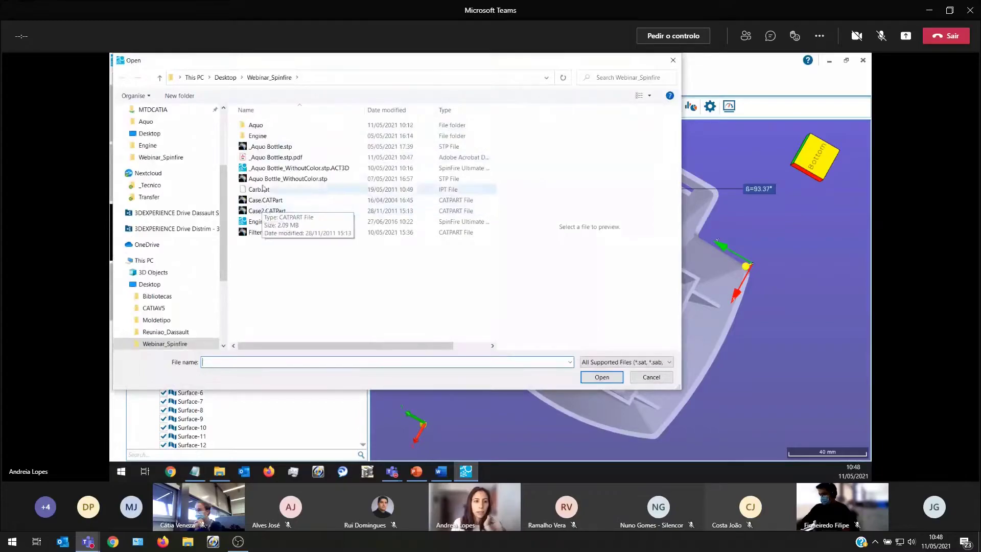
pyautogui.click(274, 232)
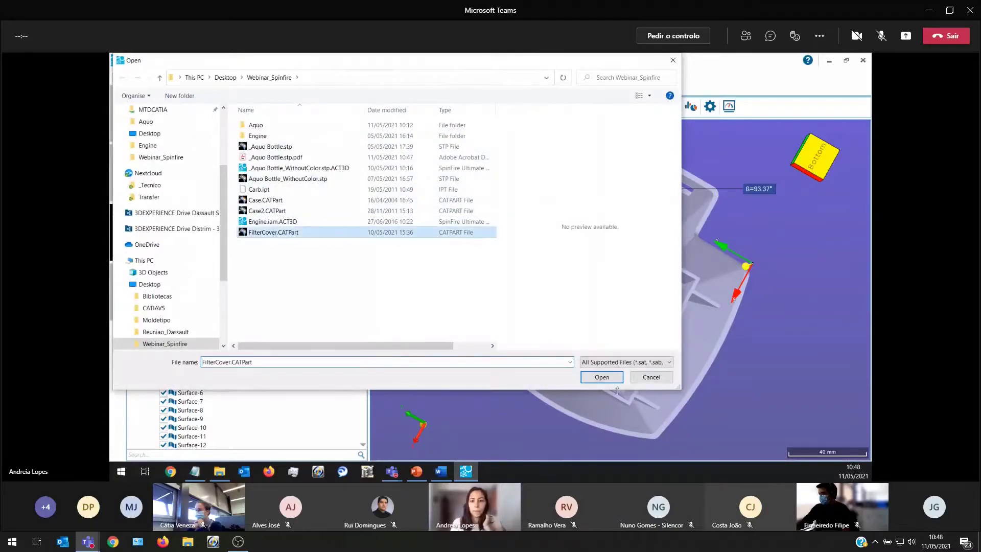
pyautogui.click(601, 377)
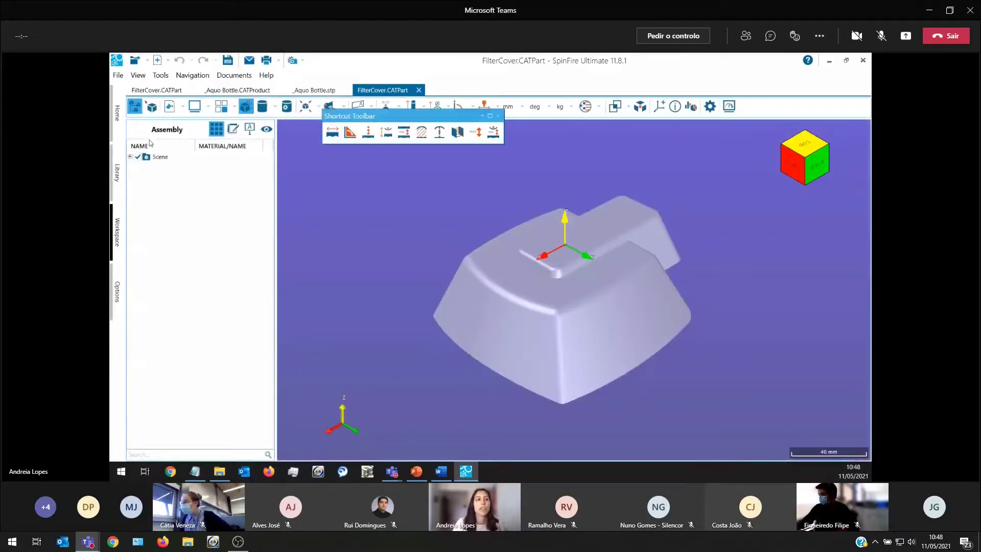
# Expand the assembly tree down to the Filter Cover part, widen the Name column, and select the part's material entry.
pyautogui.click(130, 156)
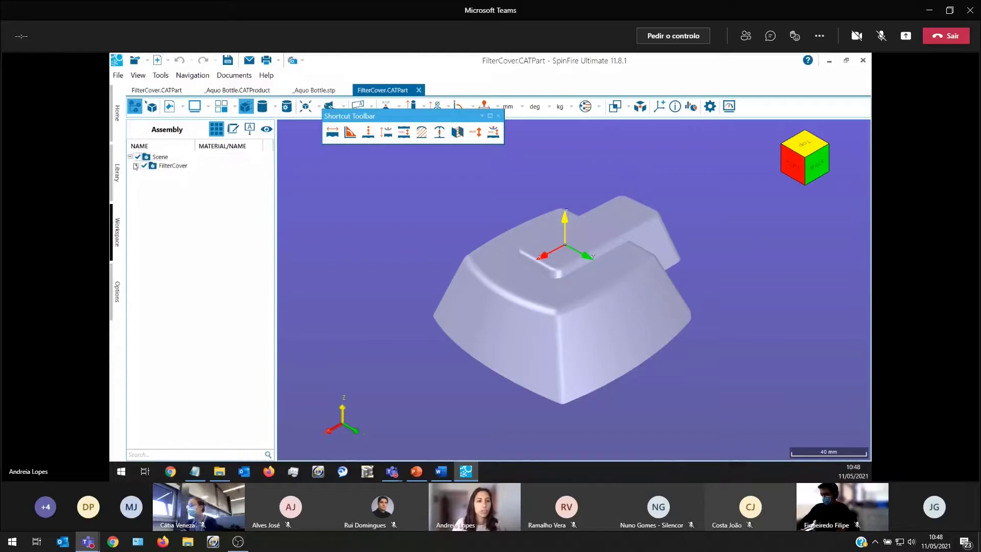
pyautogui.click(137, 165)
pyautogui.click(143, 174)
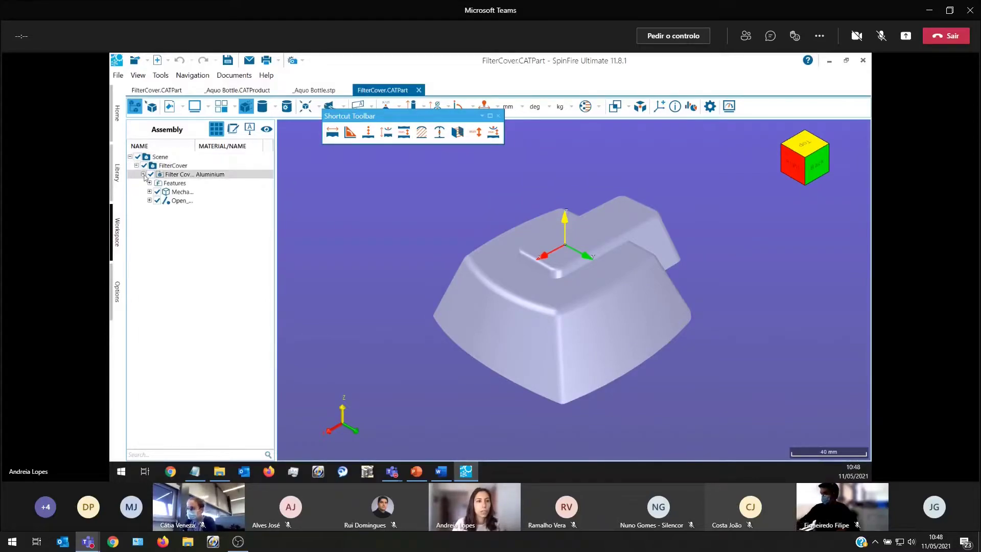
pyautogui.moveTo(194, 146); pyautogui.dragTo(202, 146)
pyautogui.click(219, 174)
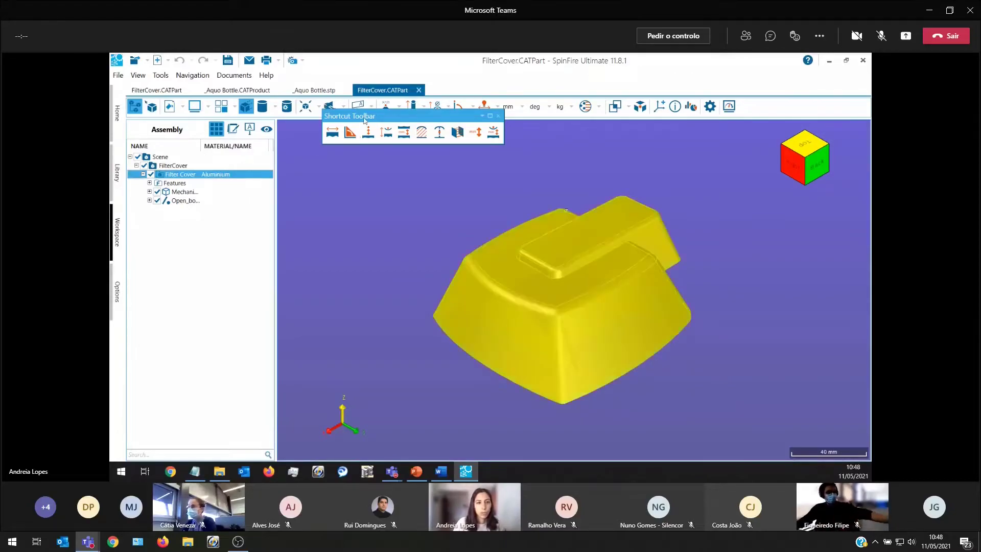
# Move the floating shortcut toolbar aside, close it, and deselect the Filter Cover part.
pyautogui.moveTo(363, 115); pyautogui.dragTo(326, 131)
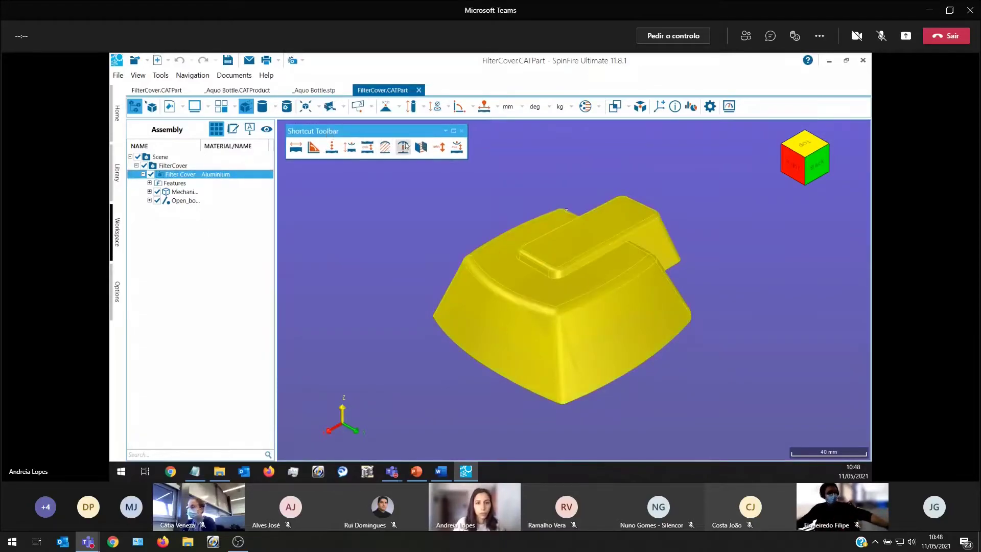
pyautogui.click(462, 131)
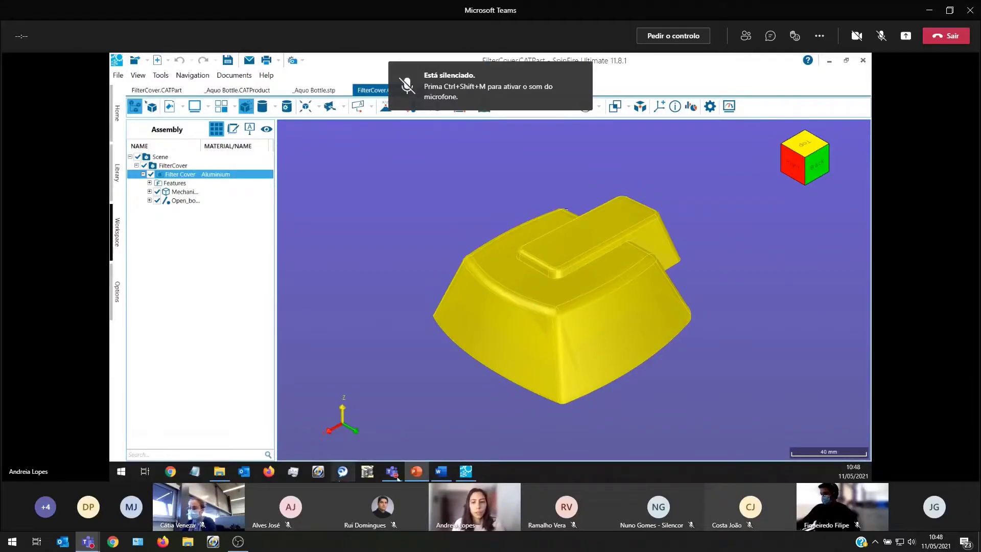
pyautogui.click(429, 394)
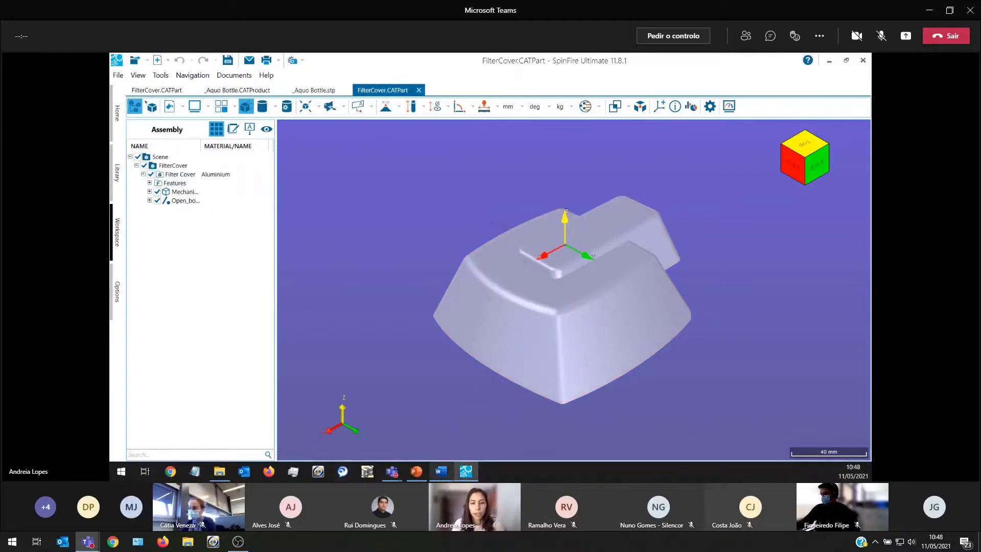
# Switch to the blank Word document and maximize its window.
pyautogui.click(441, 471)
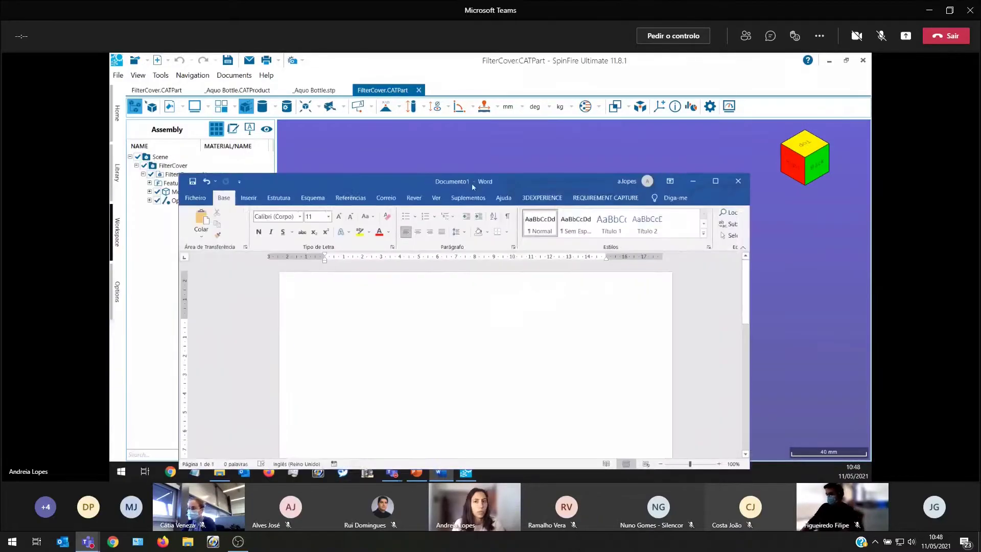
pyautogui.moveTo(387, 174); pyautogui.dragTo(406, 92)
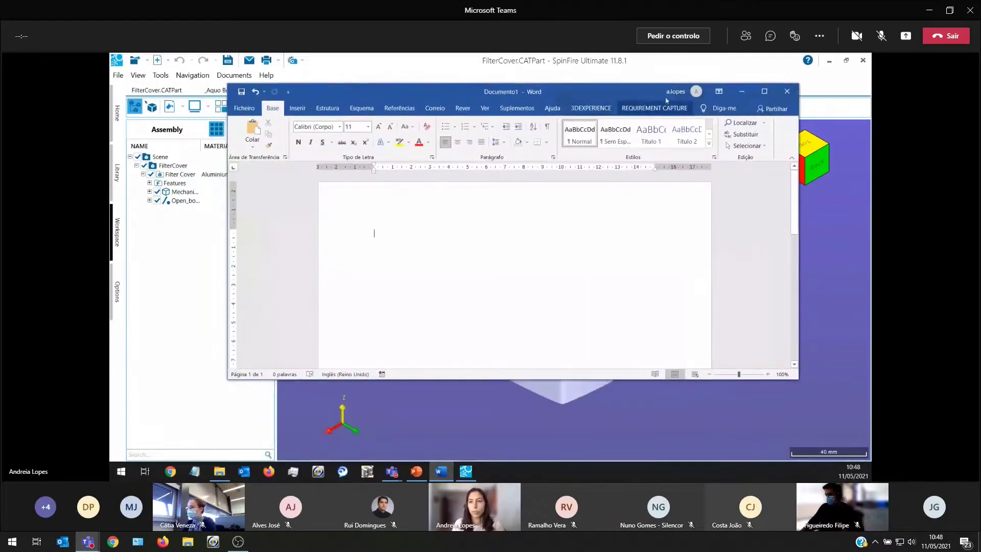
pyautogui.click(763, 91)
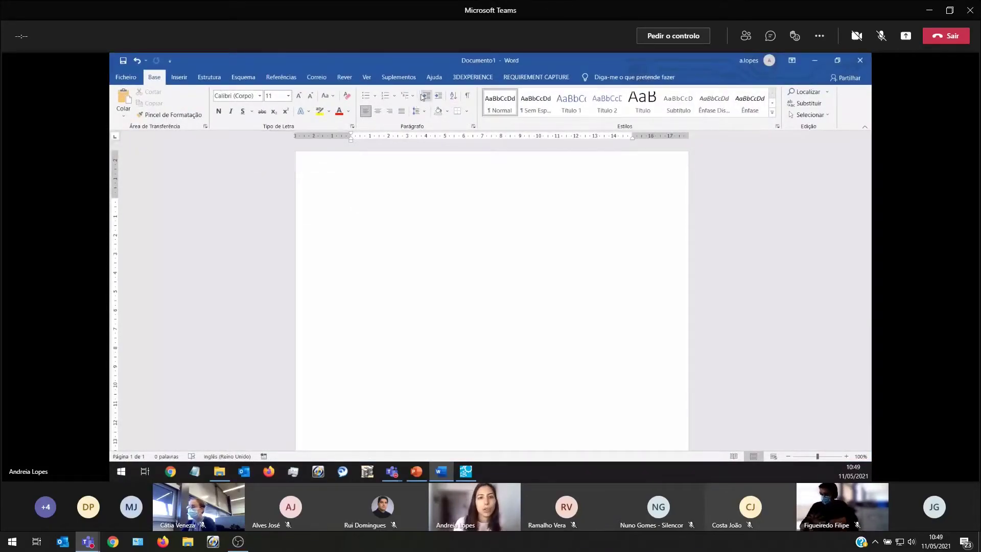
# Launch the SpinFire workspace add-in from the Word document and open Case.CATPart from the Webinar_Spinfire folder.
pyautogui.click(411, 79)
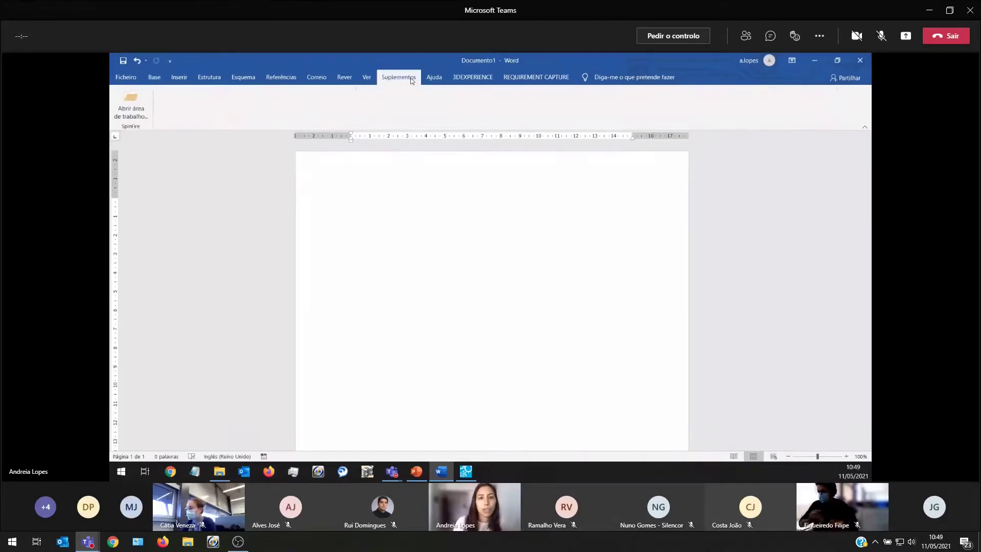
pyautogui.click(143, 112)
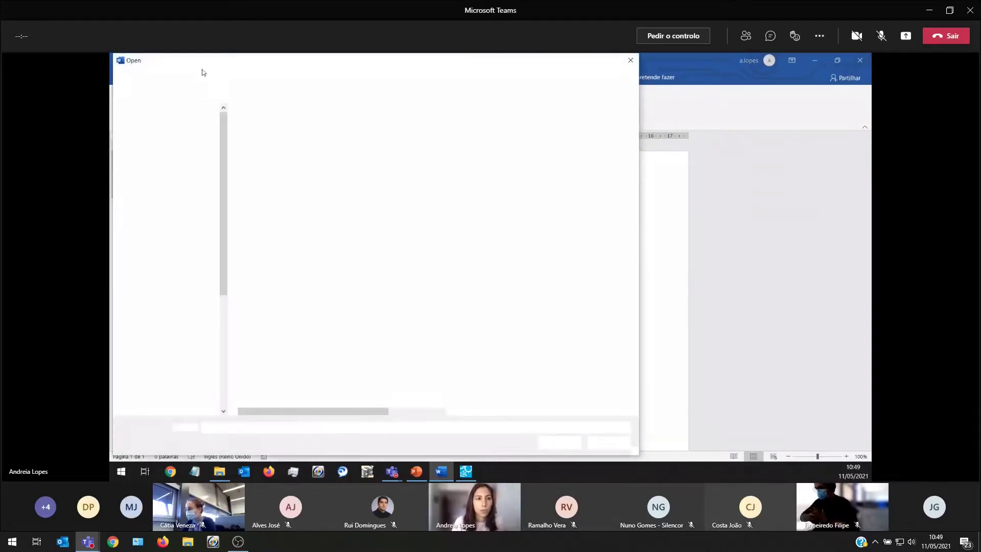
pyautogui.moveTo(213, 63); pyautogui.dragTo(383, 95)
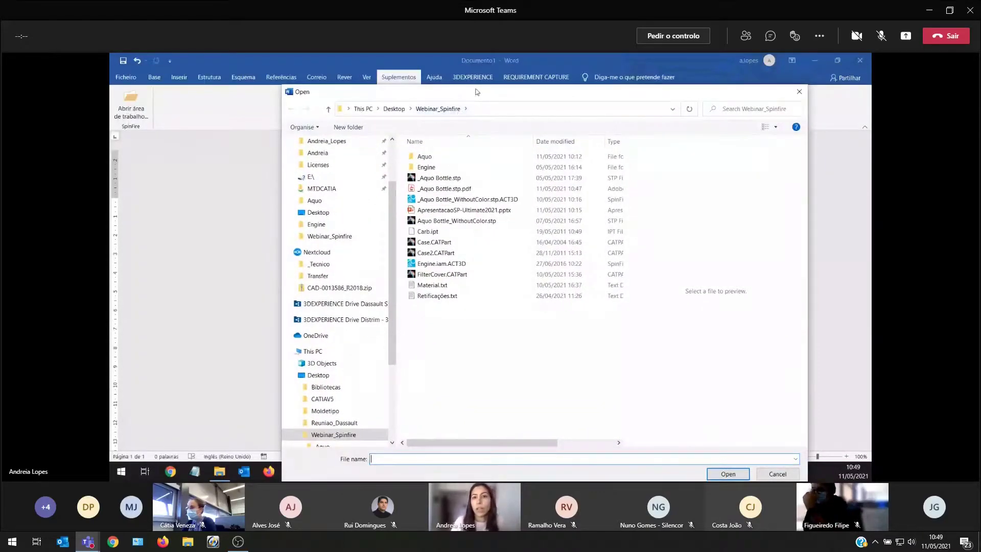
pyautogui.moveTo(475, 86); pyautogui.dragTo(493, 107)
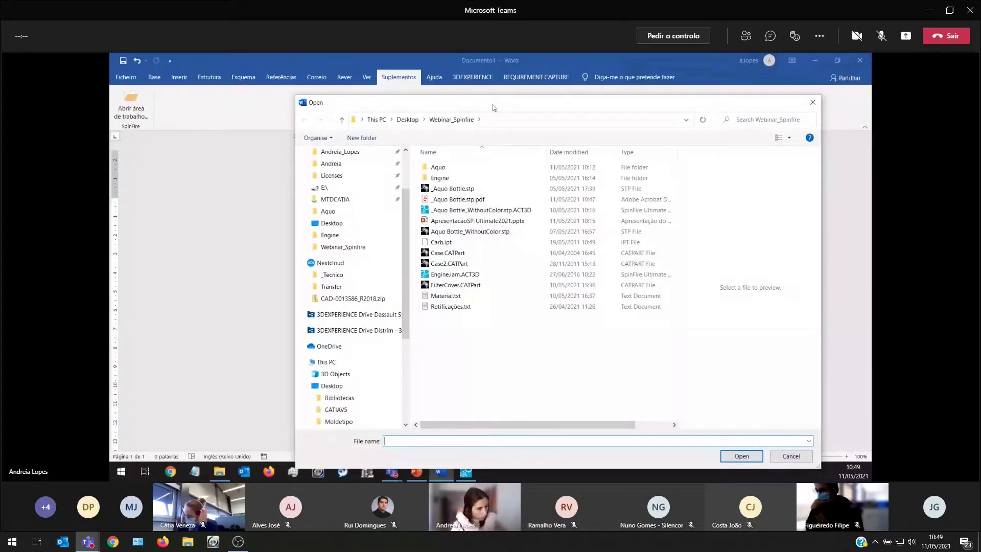
pyautogui.moveTo(493, 104); pyautogui.dragTo(489, 87)
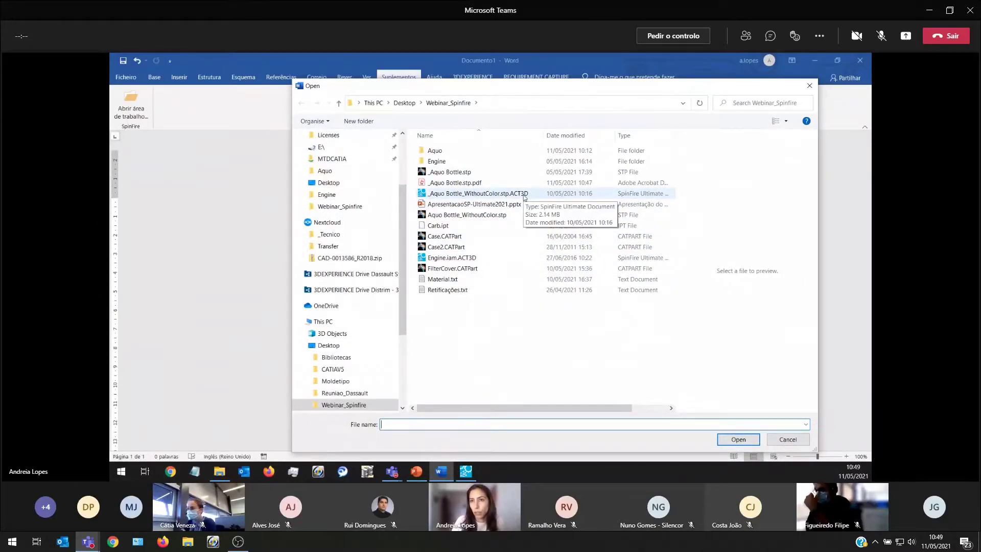
pyautogui.click(427, 237)
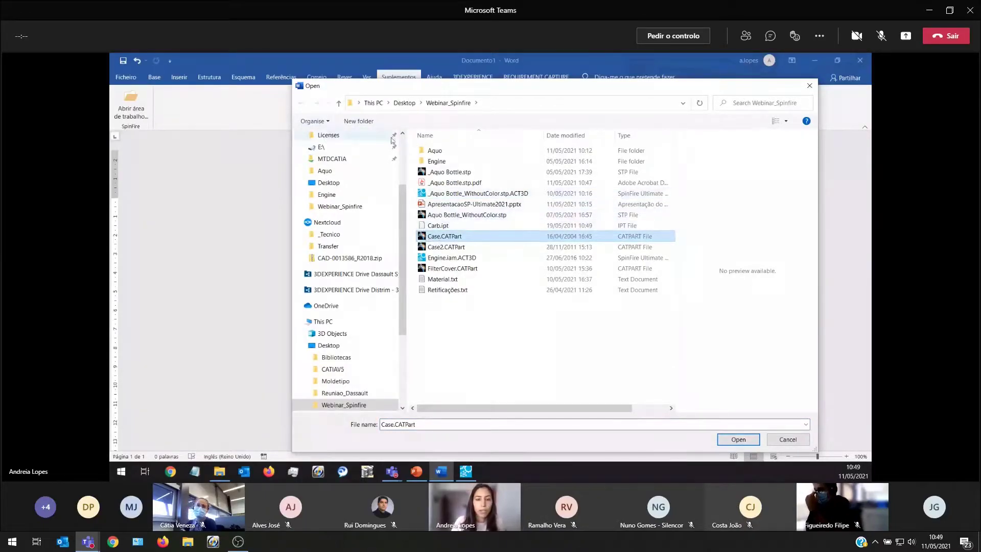
pyautogui.click(731, 440)
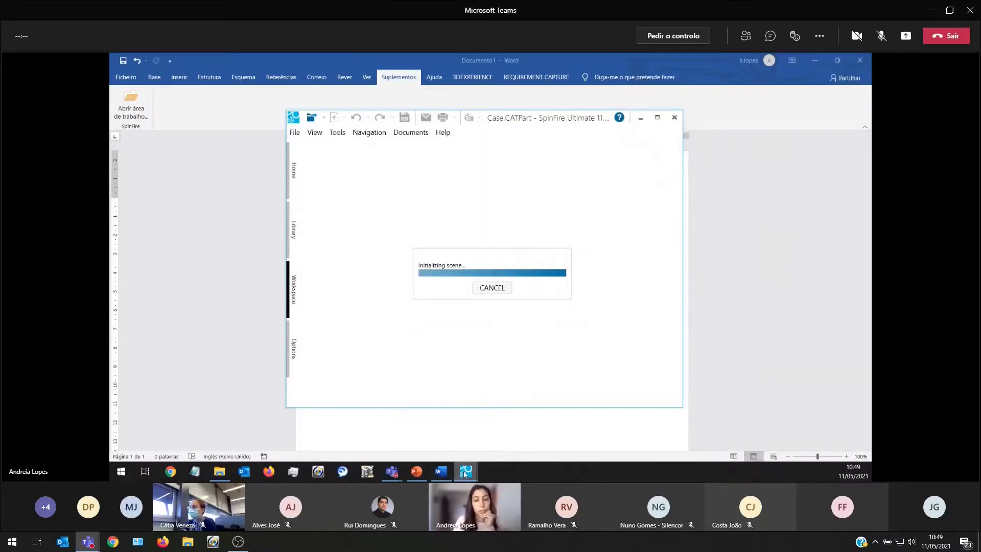
# Maximize the SpinFire Ultimate for Office window holding Case.CATPart and close the floating shortcut toolbar.
pyautogui.moveTo(465, 474)
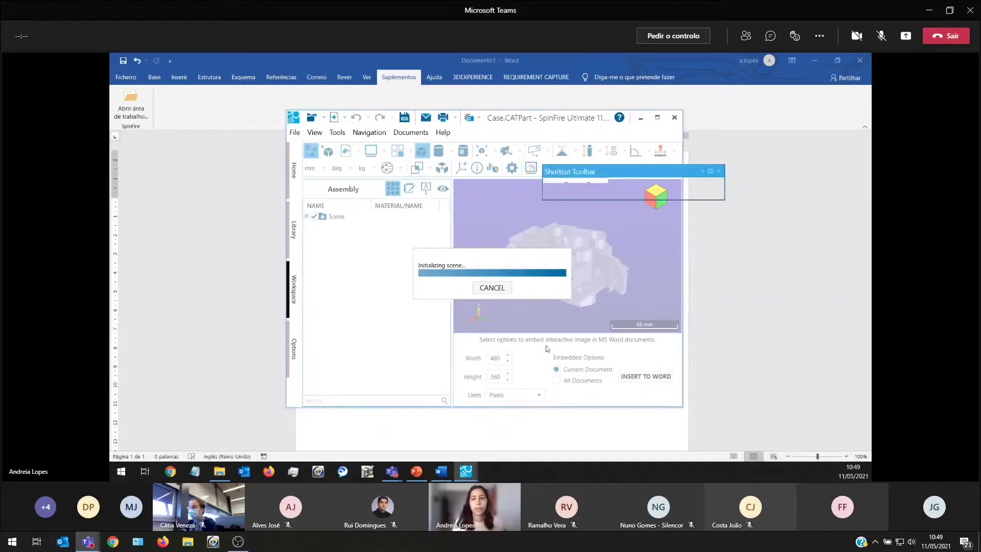
pyautogui.click(657, 119)
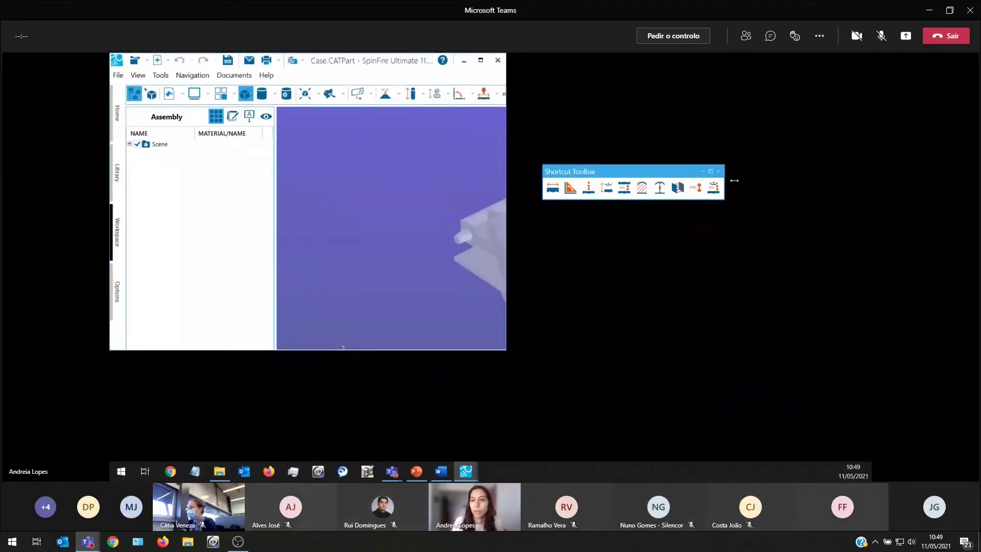
pyautogui.click(718, 172)
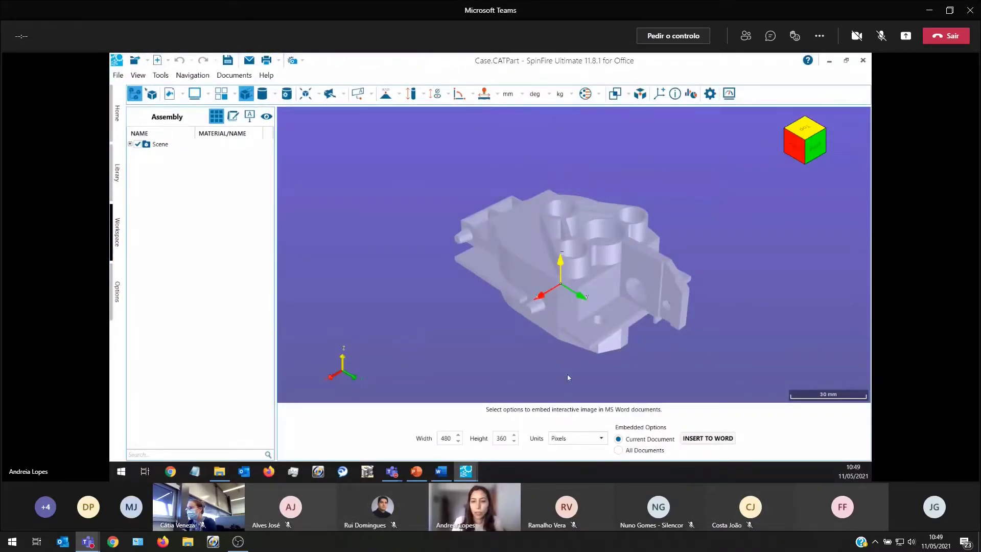
# Attach a 3D Edge Note reading "TESTE" to the long upper edge of the Case part and finish the note.
pyautogui.click(372, 96)
pyautogui.click(372, 96)
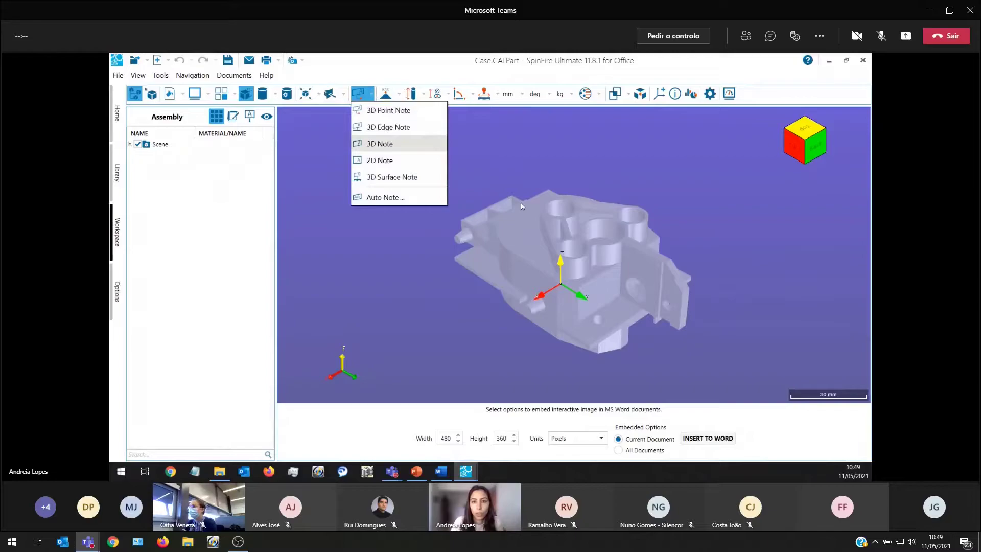
pyautogui.click(388, 127)
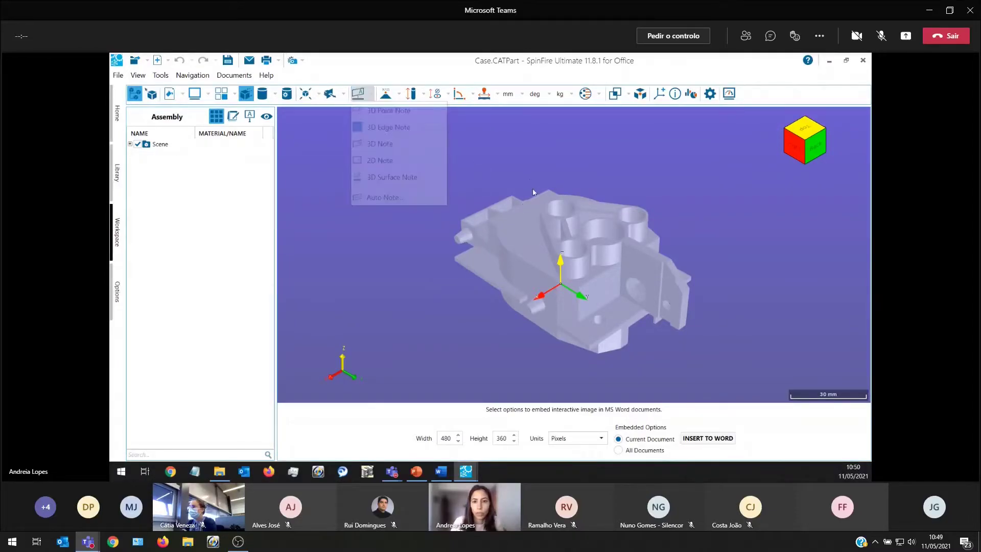
pyautogui.click(526, 201)
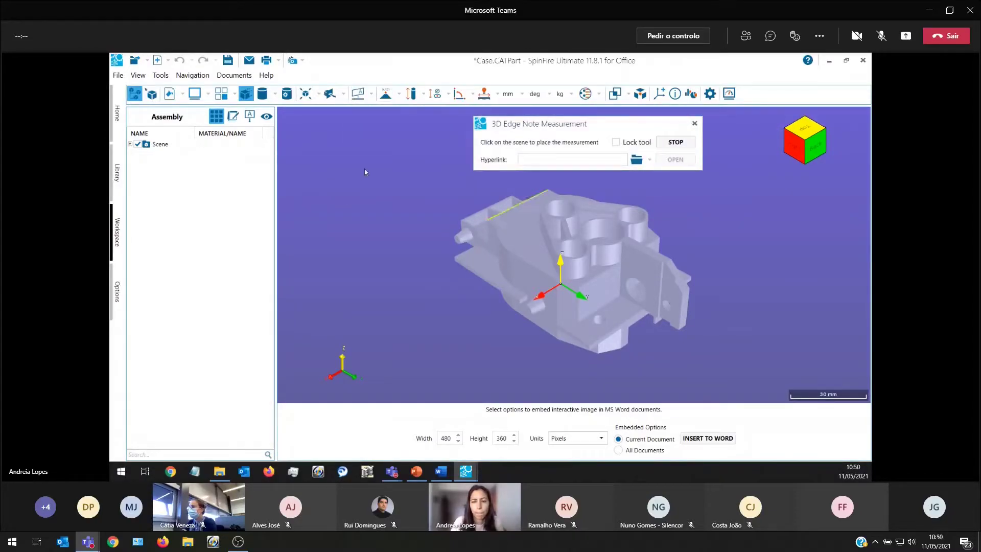
pyautogui.click(374, 172)
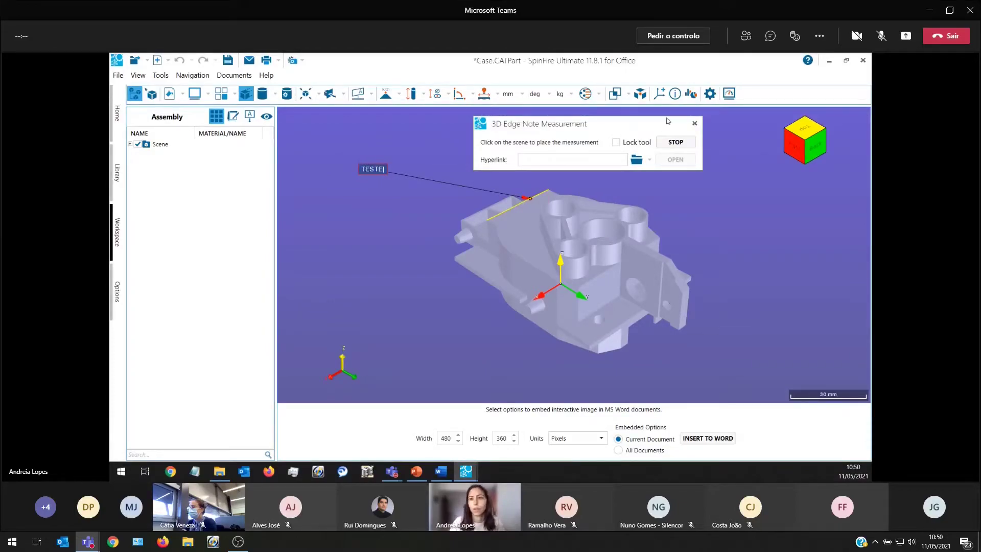
pyautogui.click(673, 143)
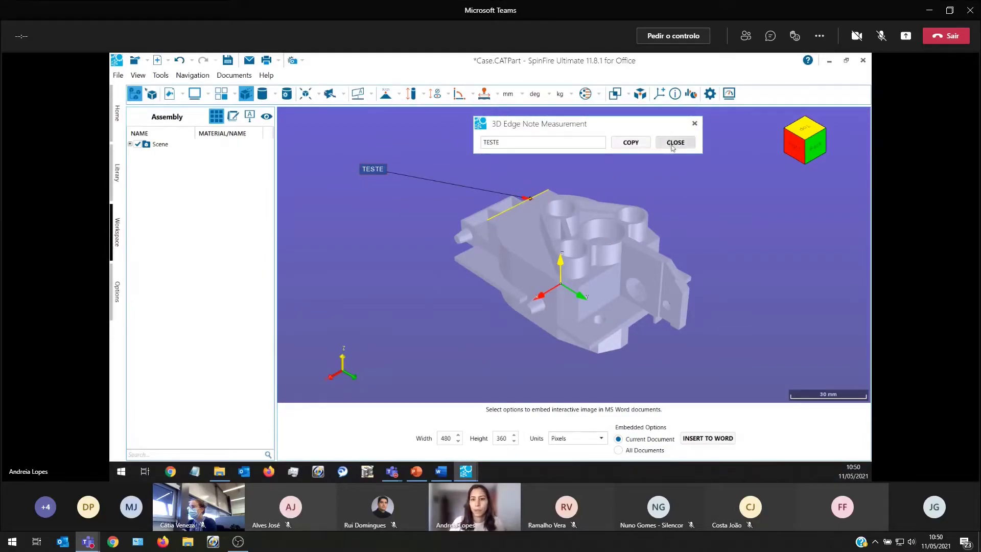
pyautogui.click(674, 143)
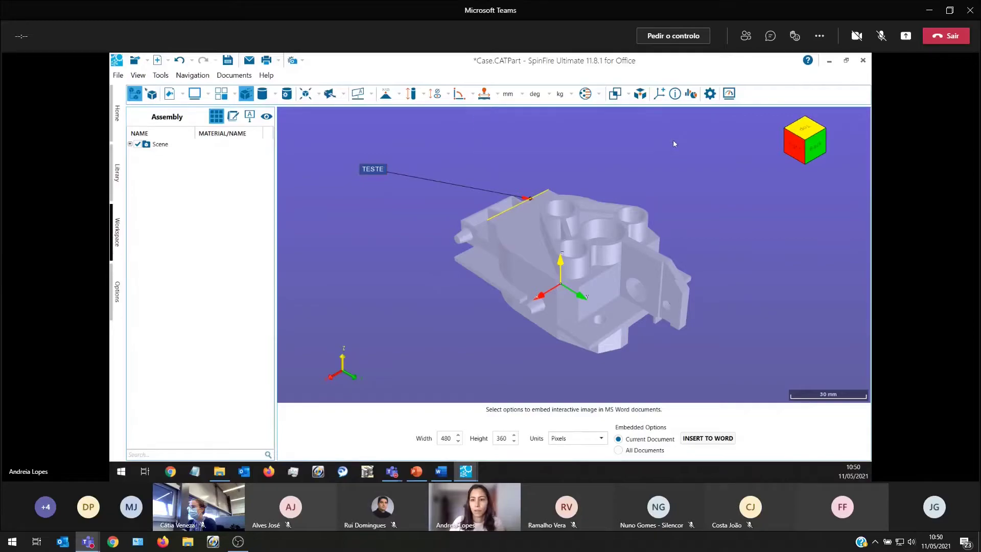
# Insert the annotated Case model into the current Word document, switch to Word, and admit the participant waiting in the Teams lobby.
pyautogui.click(704, 442)
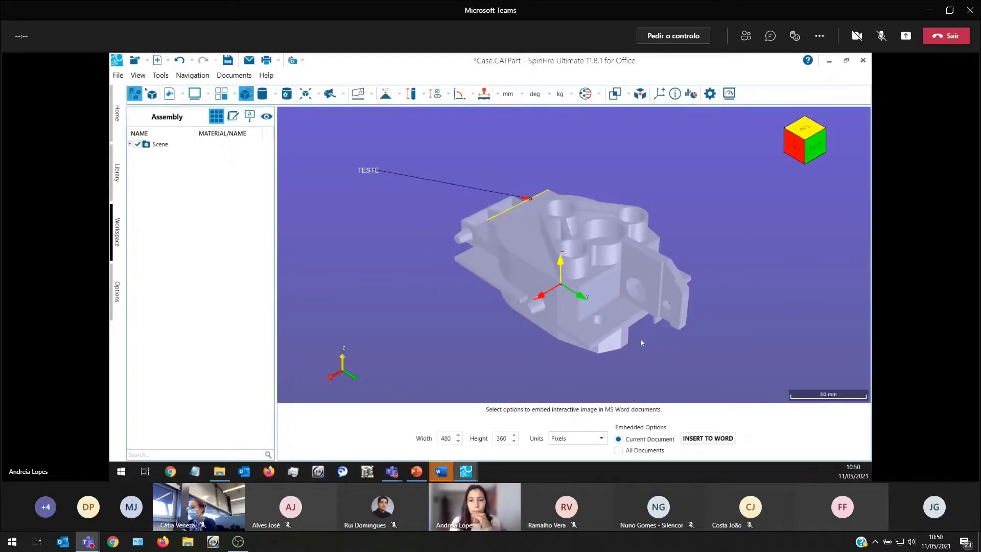
pyautogui.click(443, 473)
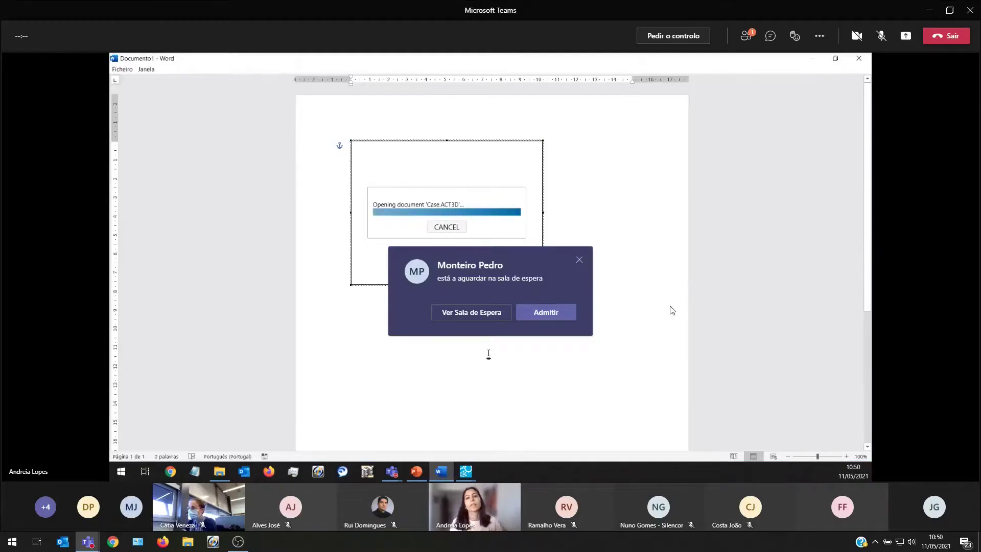
pyautogui.click(558, 312)
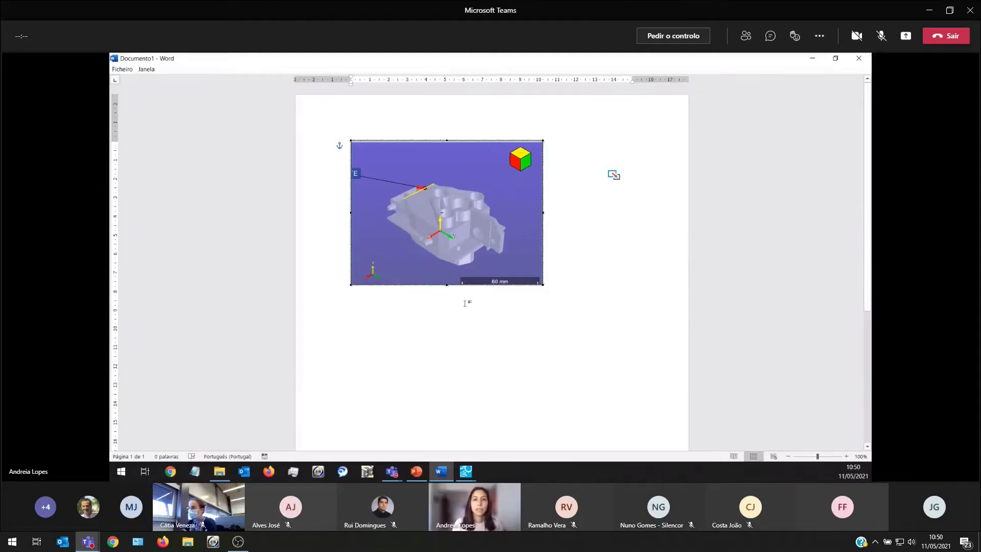
# Add the text "fjeheçl" with spacing above the embedded model, and reactivate the model to rotate it inside the document.
pyautogui.click(572, 302)
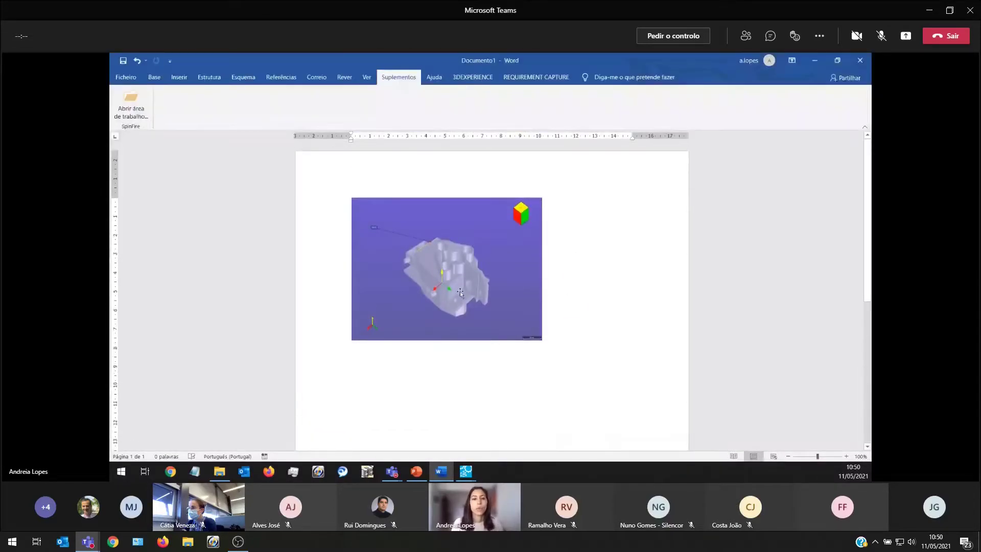
pyautogui.press('Return')
pyautogui.press('Return')
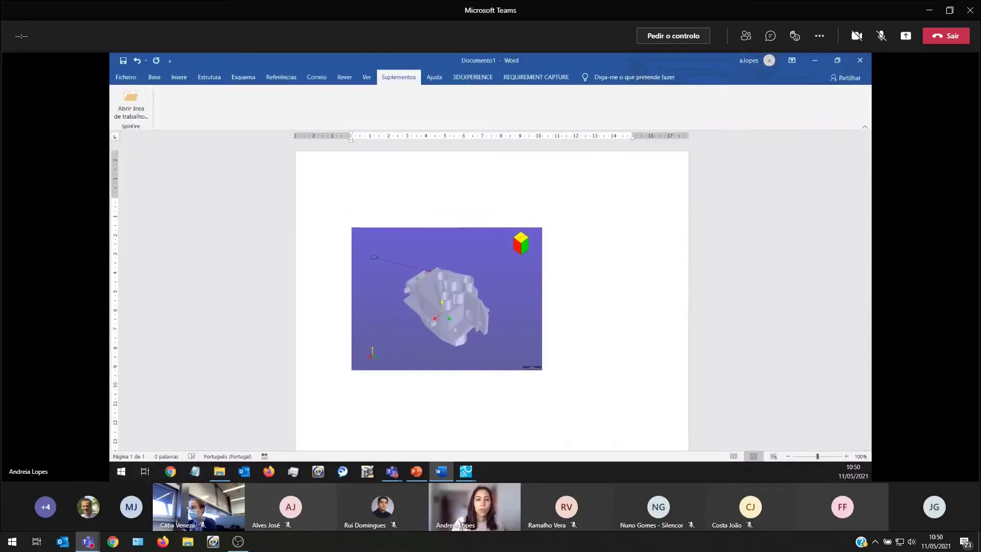
pyautogui.click(155, 78)
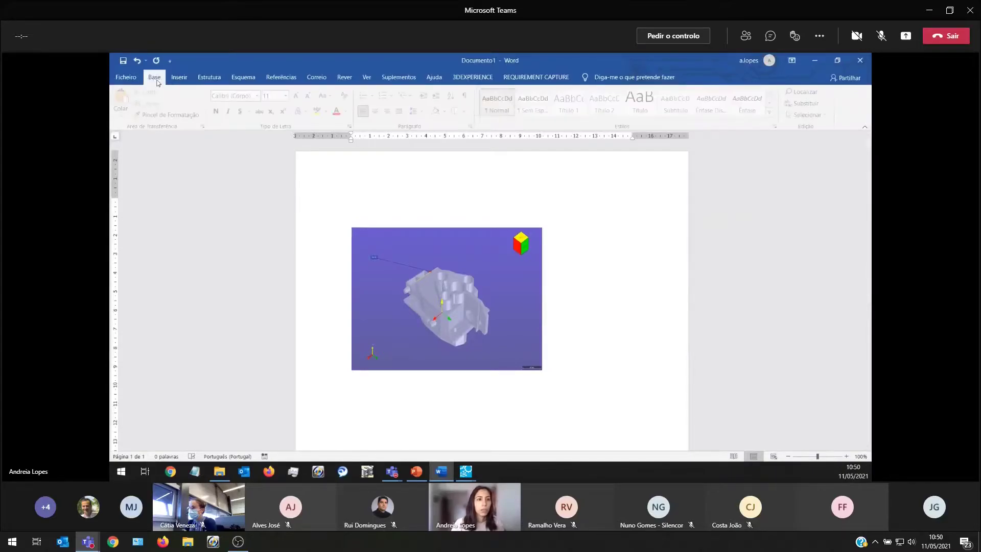
pyautogui.write('fjeheçl')
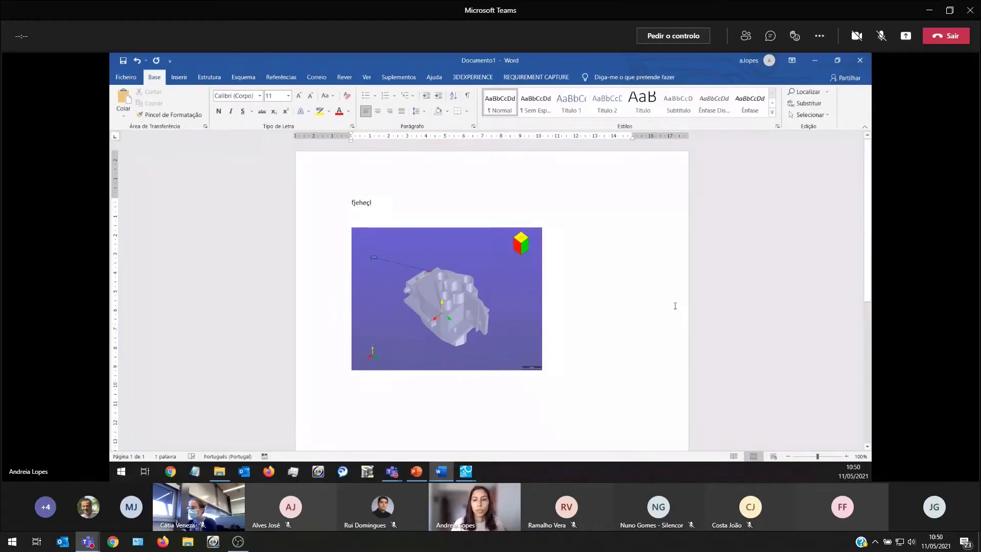
pyautogui.doubleClick(437, 303)
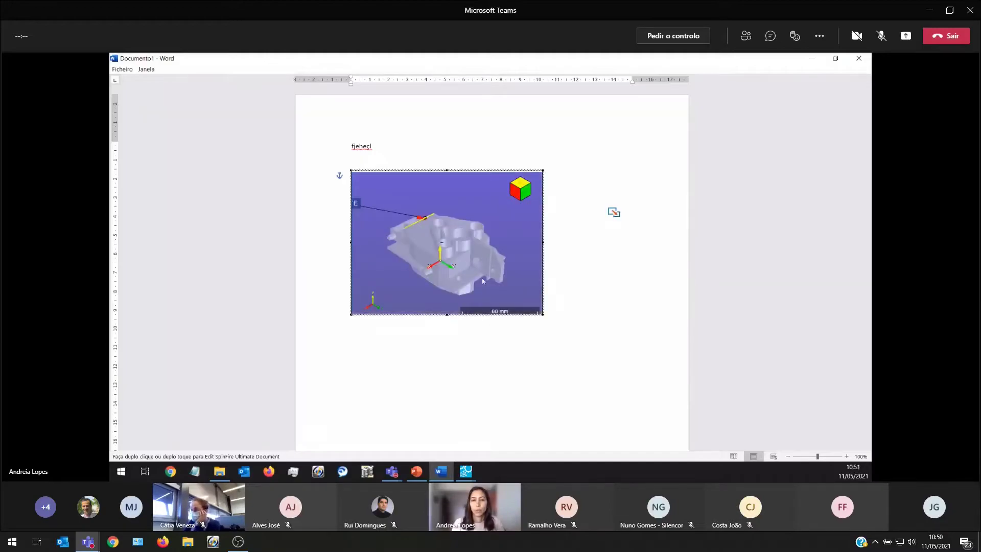
pyautogui.moveTo(412, 250); pyautogui.dragTo(444, 254)
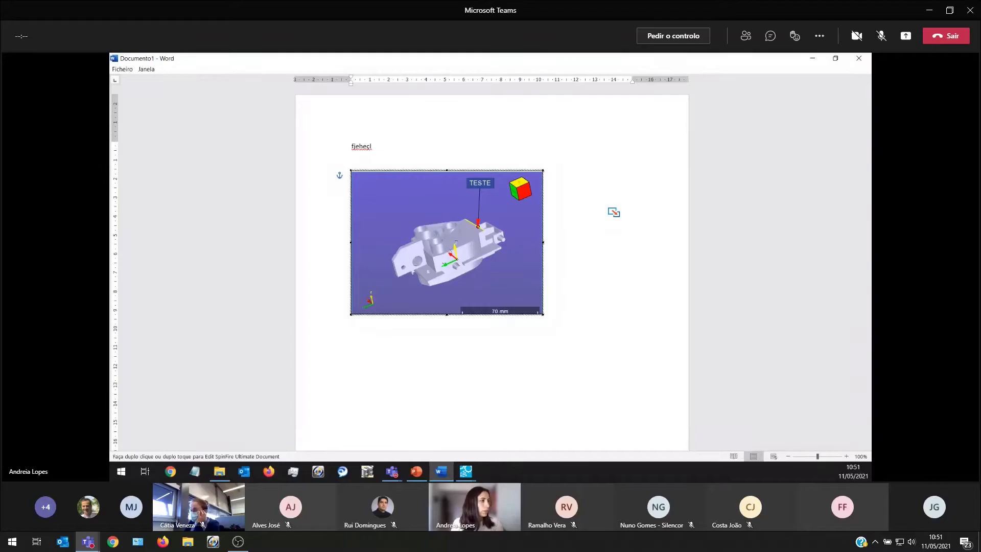
# Switch to the main SpinFire Ultimate window and close the second FilterCover.CATPart, _Aquo Bottle.stp and _Aquo Bottle.CATProduct documents.
pyautogui.click(465, 471)
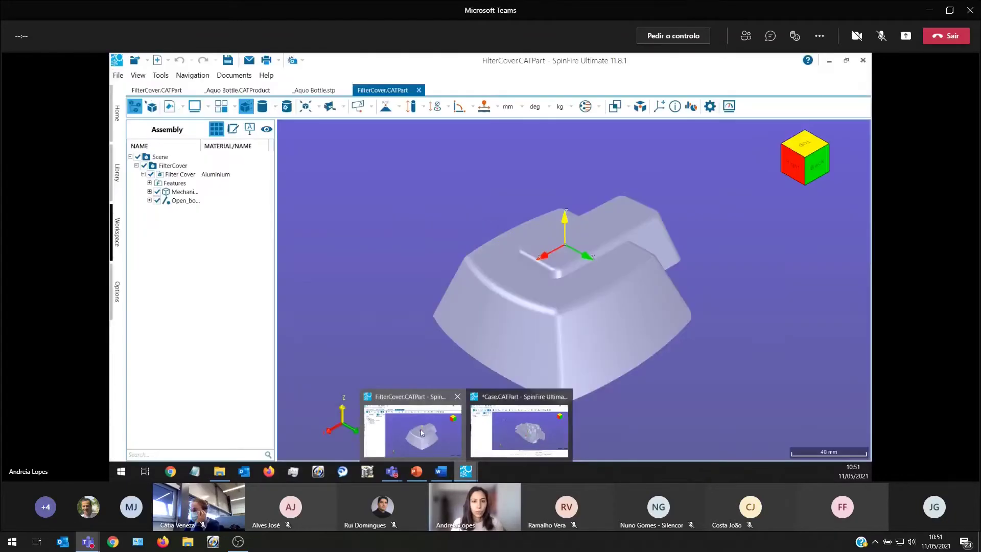
pyautogui.click(421, 432)
pyautogui.click(418, 90)
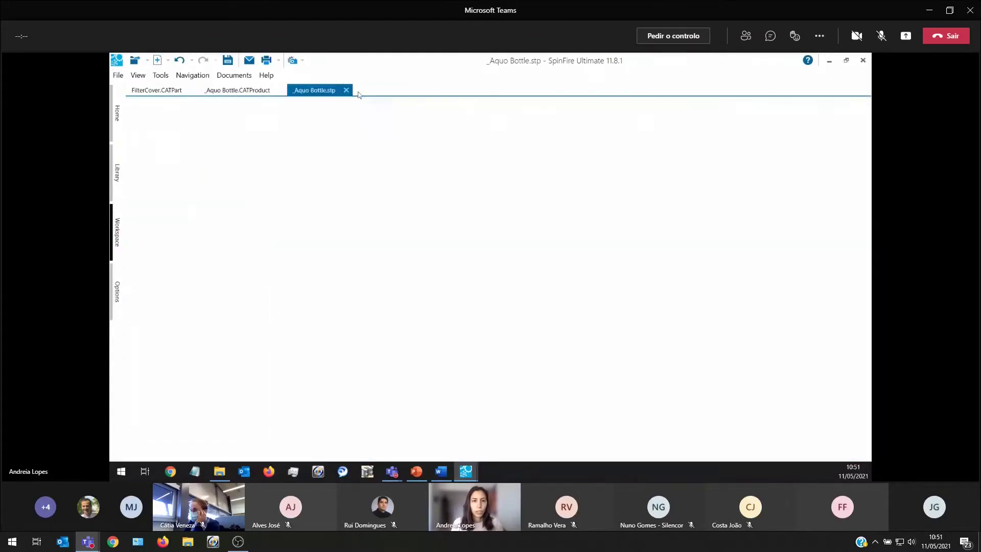
pyautogui.click(344, 90)
pyautogui.click(280, 90)
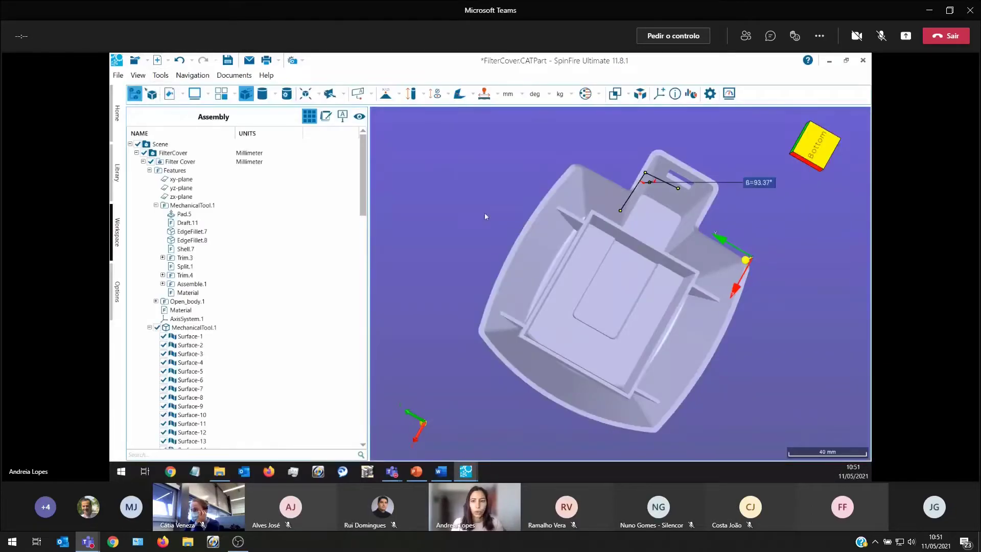
# Add Case.CATPart from the Webinar_Spinfire folder as a second document alongside the open FilterCover document.
pyautogui.moveTo(484, 212); pyautogui.dragTo(669, 325)
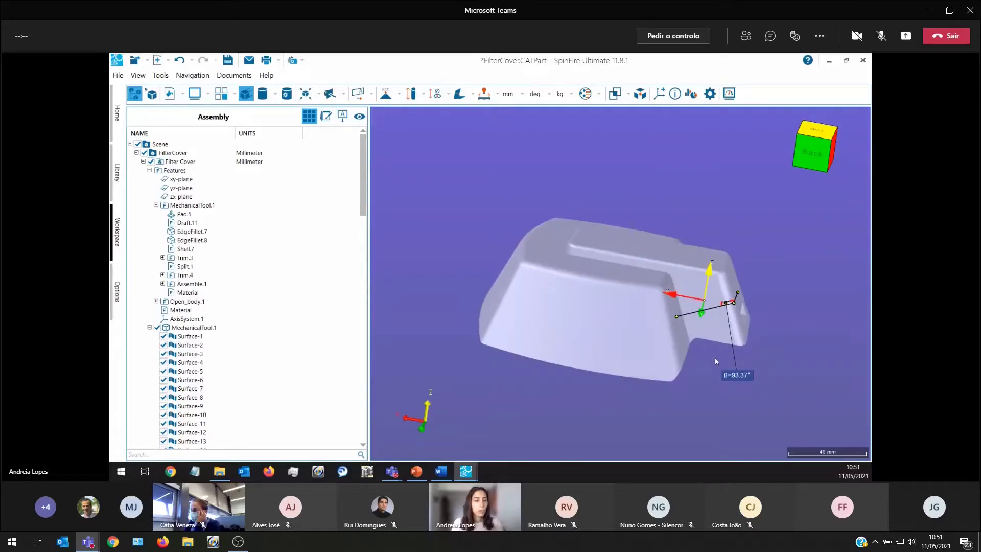
pyautogui.moveTo(715, 361); pyautogui.dragTo(506, 347)
pyautogui.moveTo(477, 225); pyautogui.dragTo(475, 202)
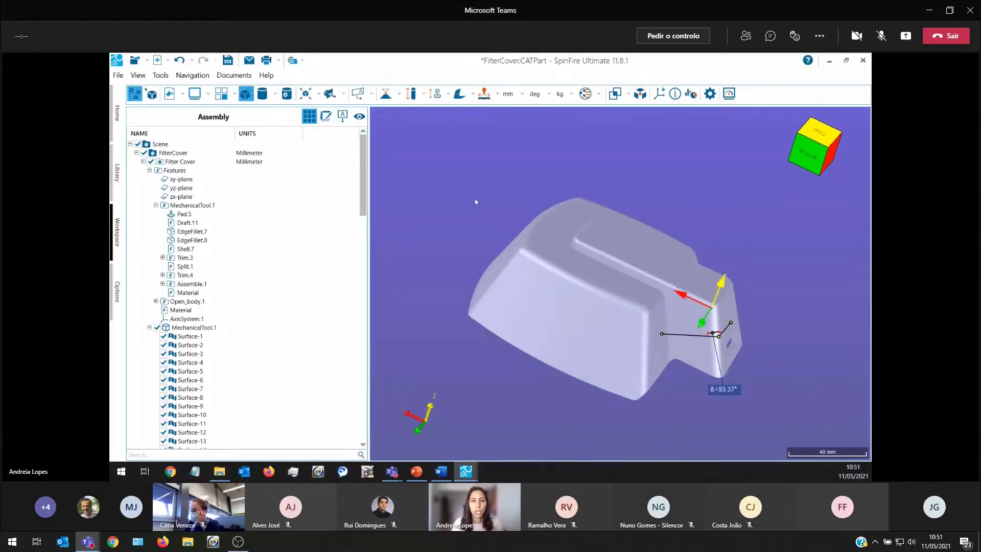
pyautogui.click(242, 75)
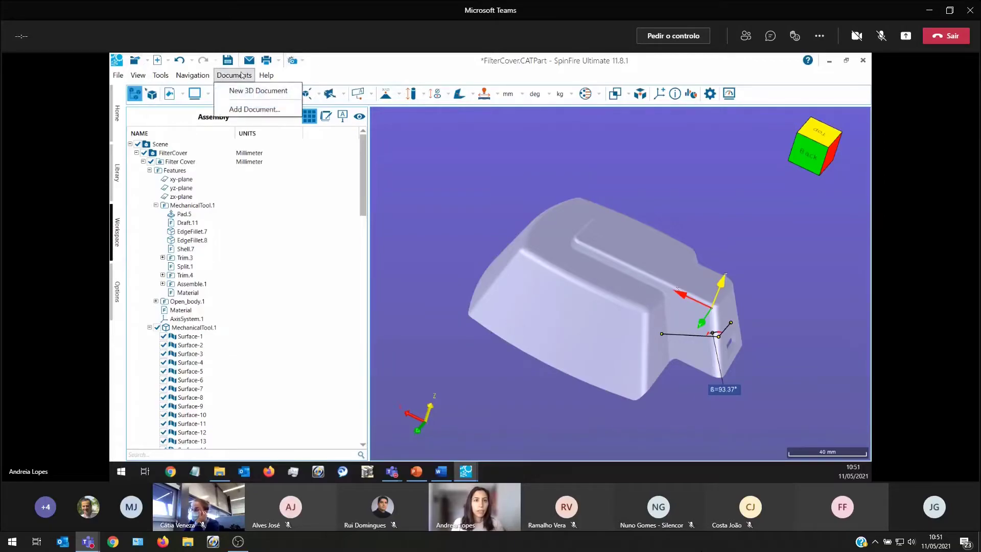
pyautogui.click(249, 109)
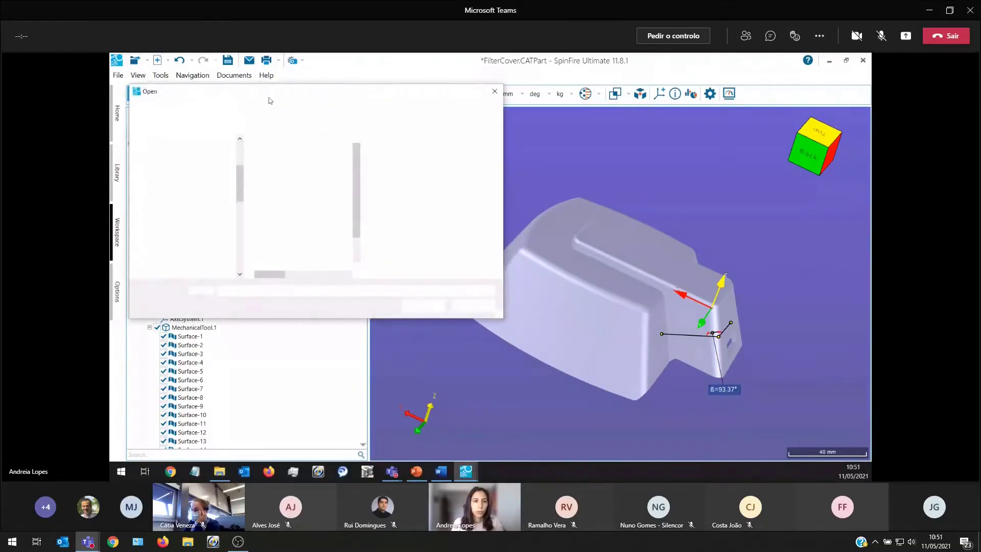
pyautogui.moveTo(265, 95); pyautogui.dragTo(410, 96)
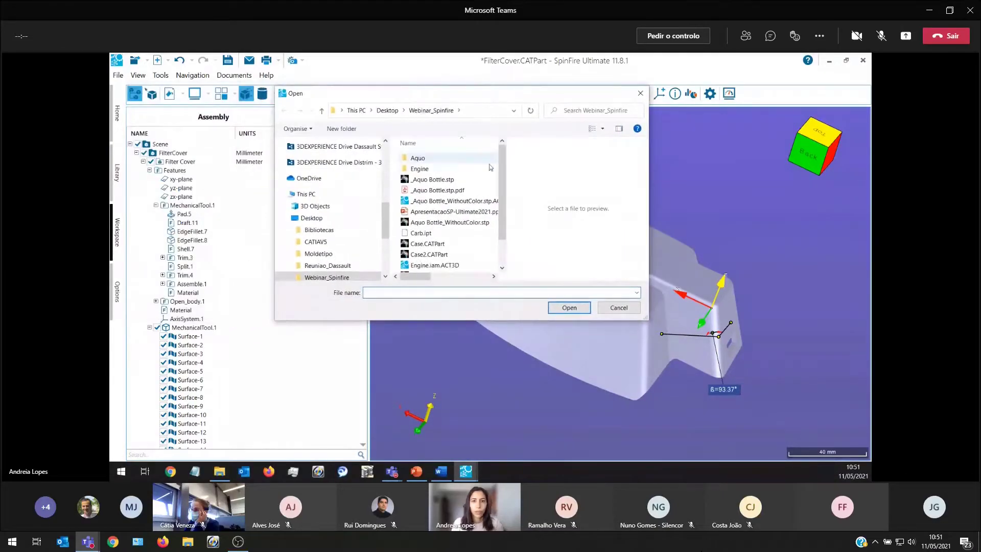
pyautogui.moveTo(509, 194); pyautogui.dragTo(568, 194)
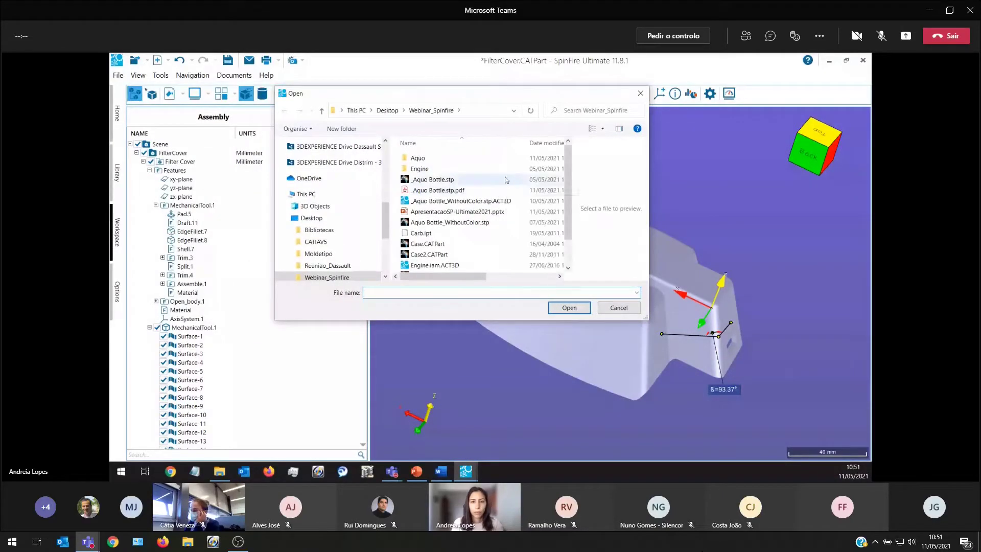
pyautogui.doubleClick(417, 244)
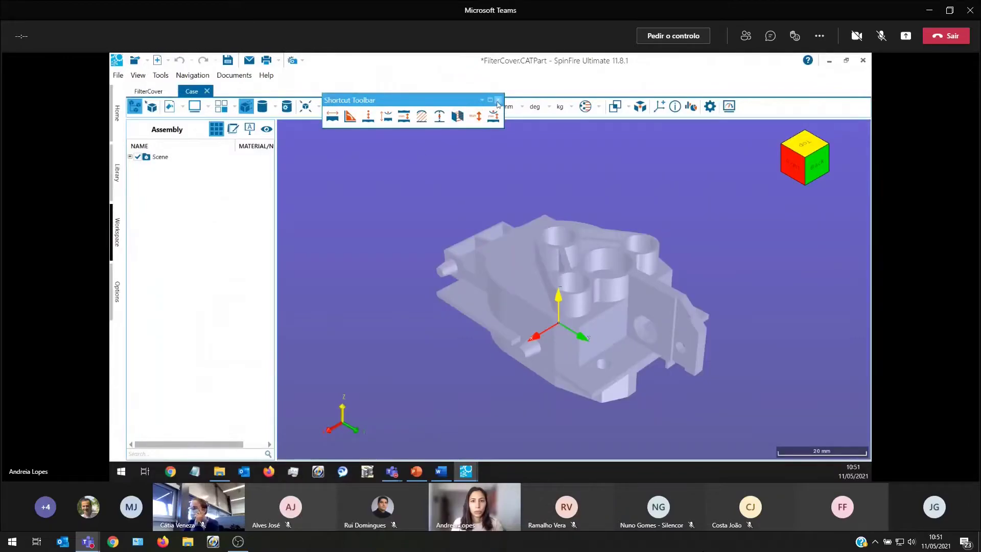
# Hide the Shortcut Toolbar, then add FilterCover.CATPart from the Webinar_Spinfire folder as a third document and rotate its model.
pyautogui.click(497, 100)
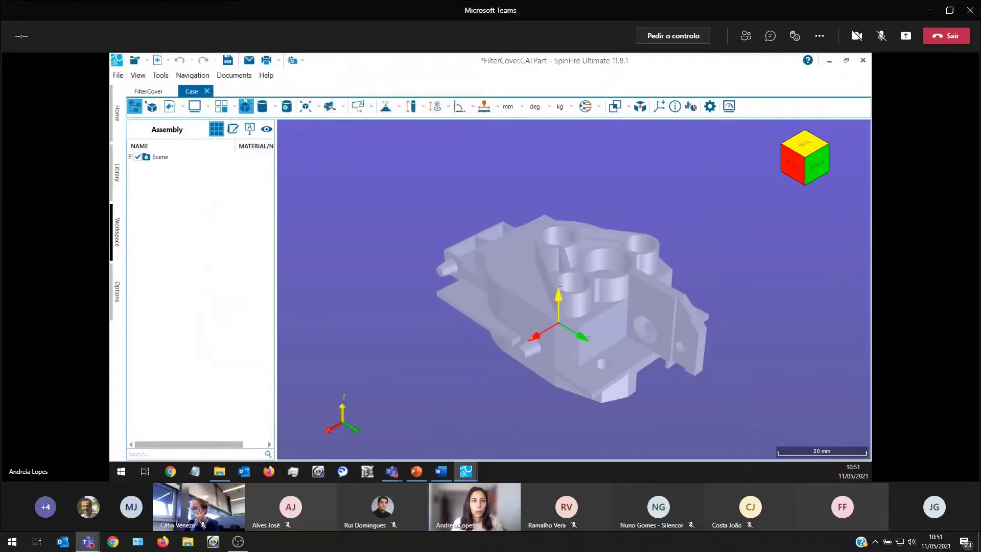
pyautogui.click(236, 76)
pyautogui.click(259, 108)
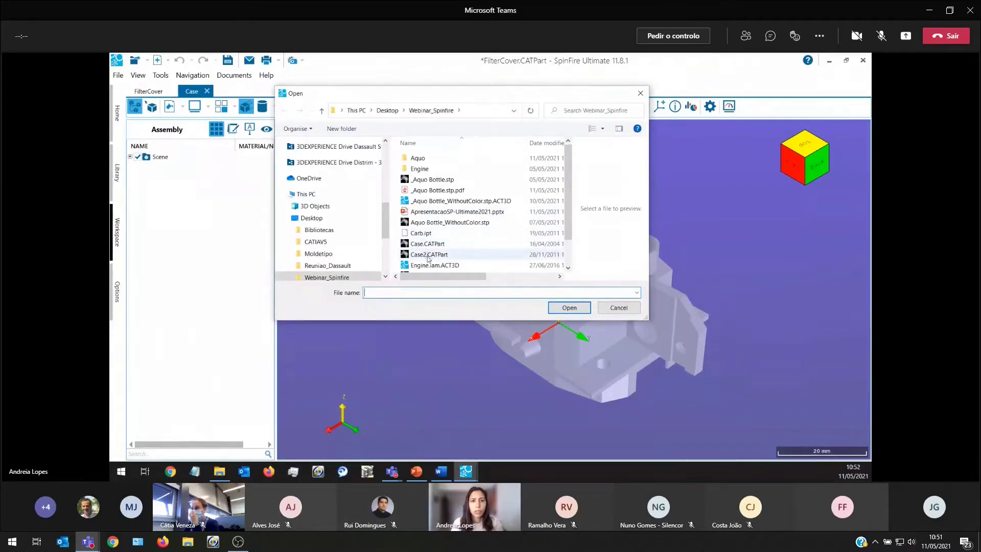
pyautogui.scroll(-1, 425, 270)
pyautogui.click(434, 245)
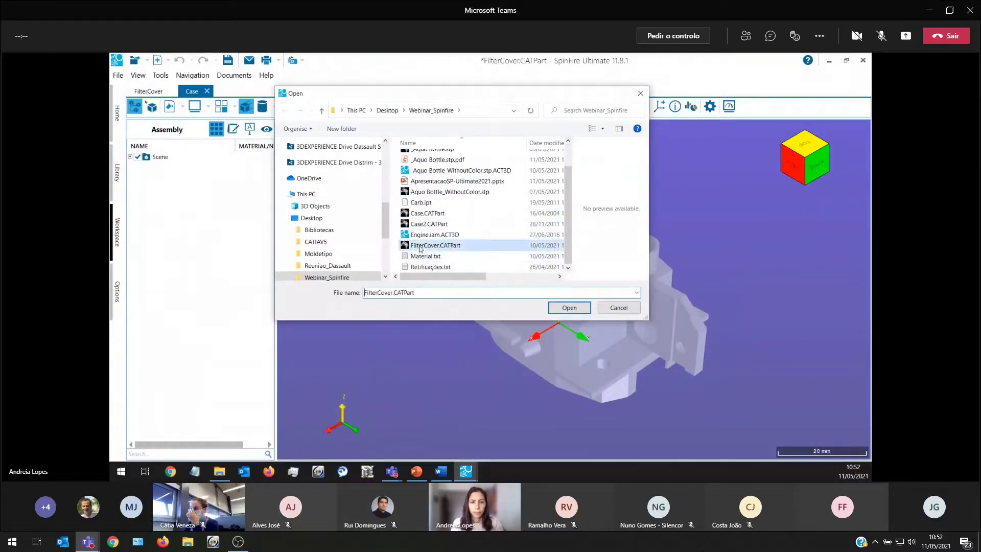
pyautogui.click(585, 312)
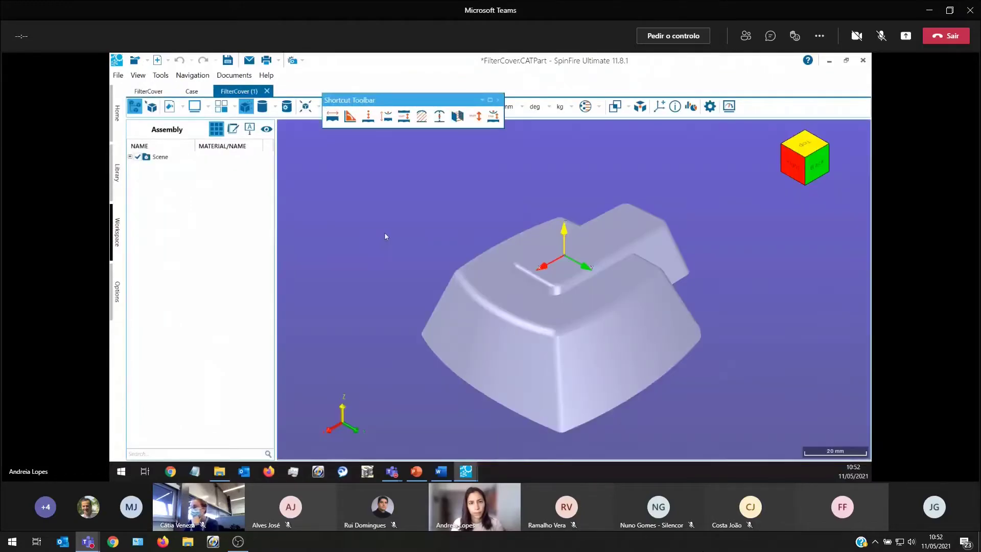
pyautogui.moveTo(404, 269); pyautogui.dragTo(439, 270, button='middle')
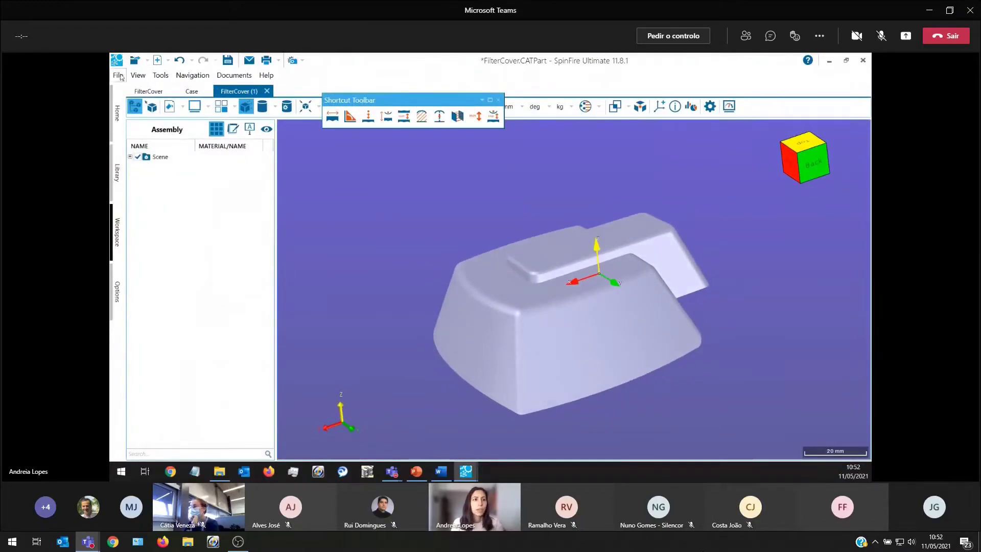
# Save the multi-document workspace to the Desktop as FilterCover.CATPart.ACT3D, and admit the participant waiting in the Teams lobby.
pyautogui.click(234, 76)
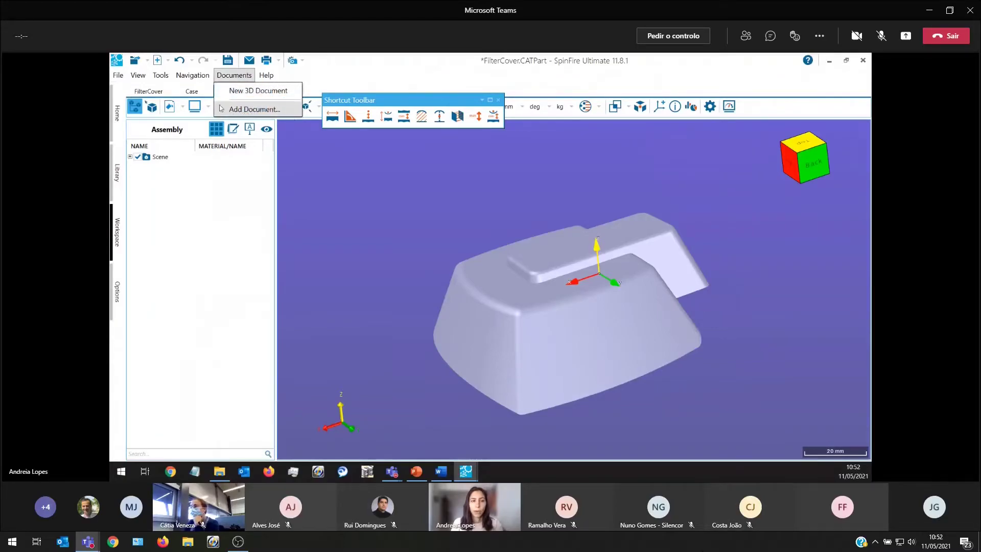
pyautogui.click(117, 79)
pyautogui.click(118, 76)
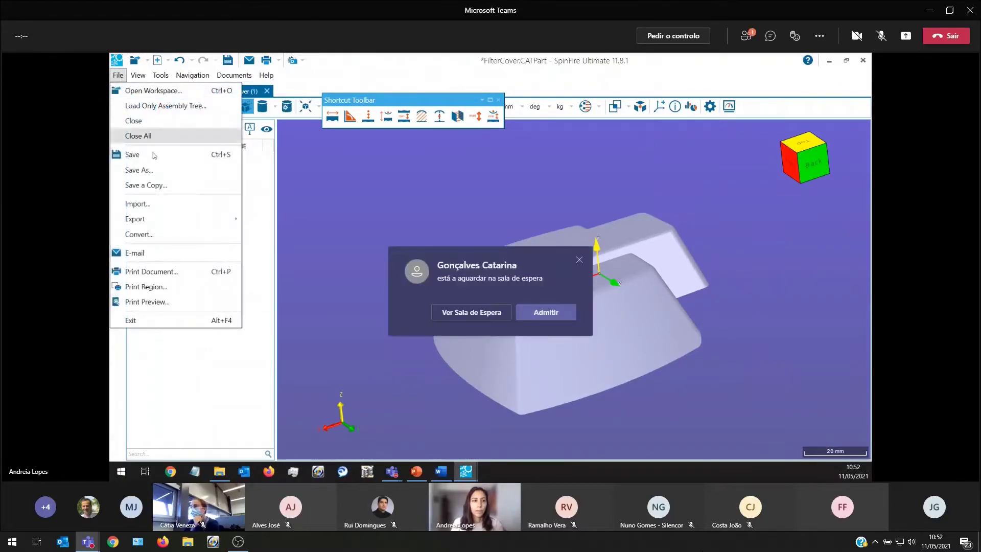
pyautogui.click(153, 169)
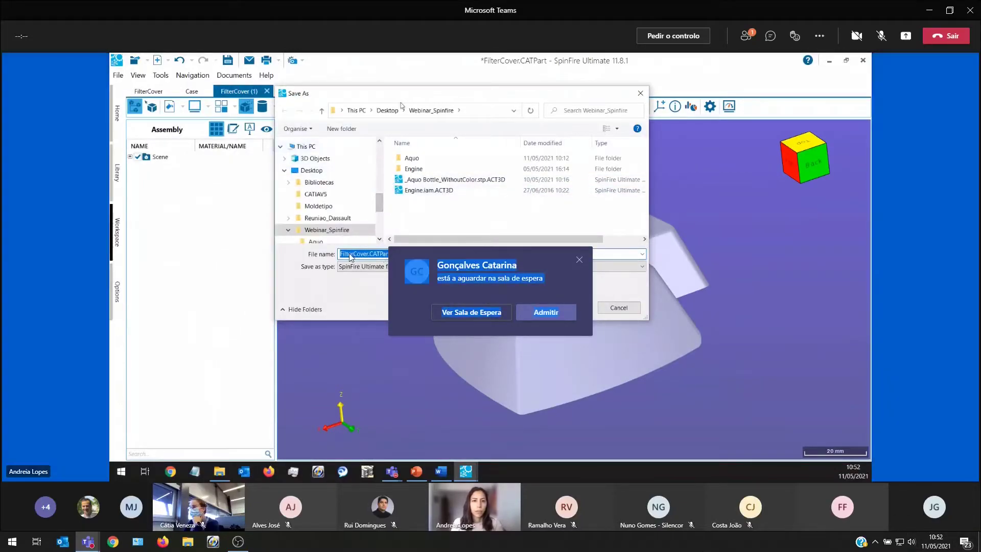
pyautogui.click(545, 312)
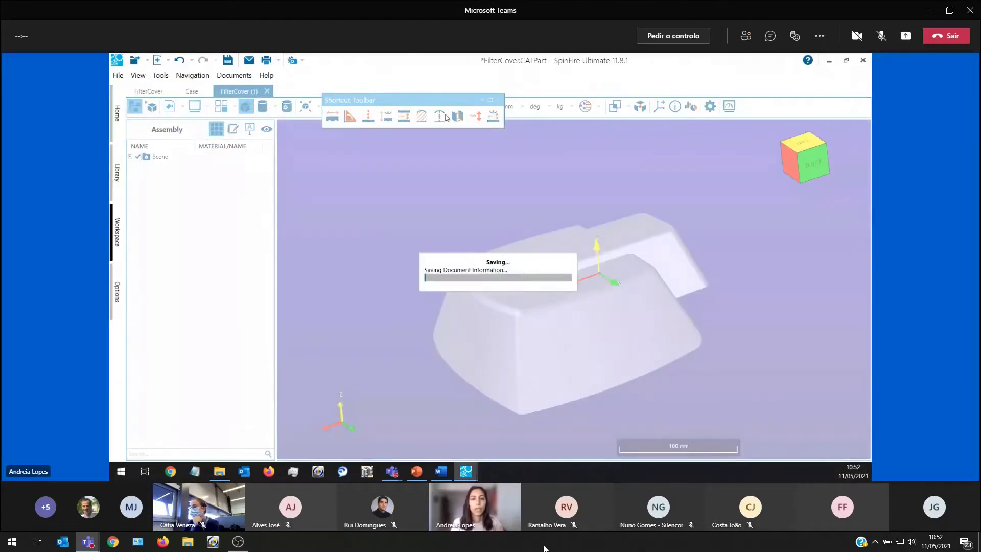
pyautogui.click(545, 549)
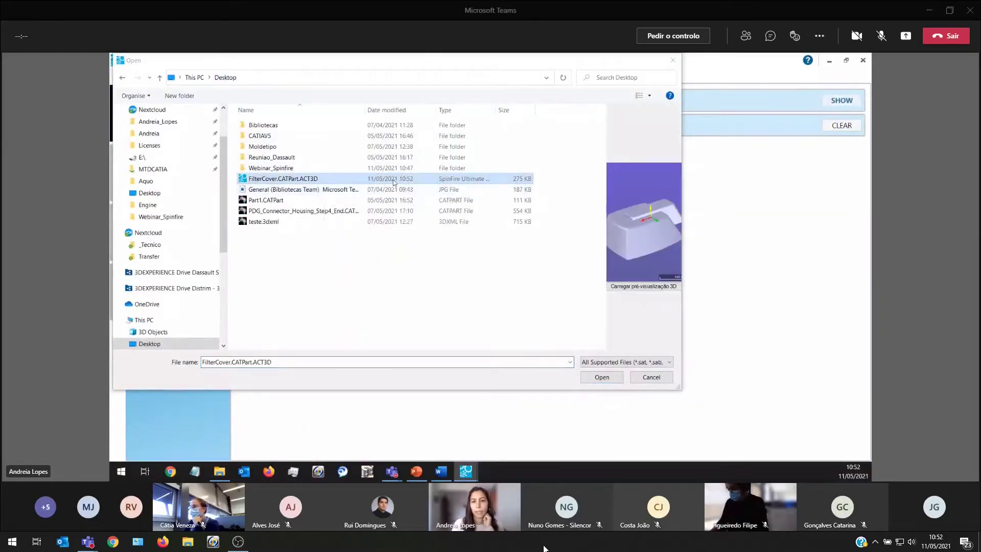
# Open FilterCover.CATPart.ACT3D from the Desktop and look through its FilterCover, Case and FilterCover (1) documents.
pyautogui.click(605, 377)
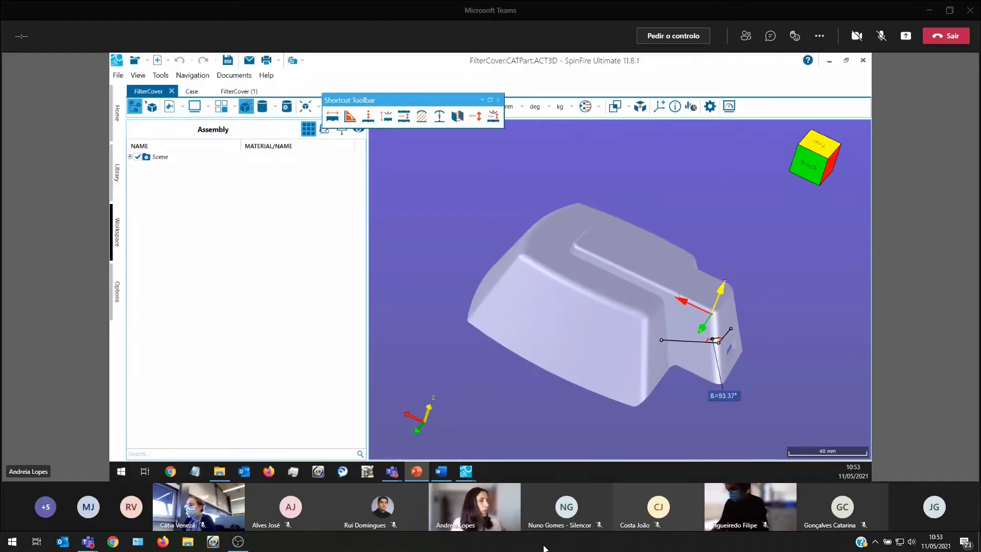
pyautogui.click(470, 145)
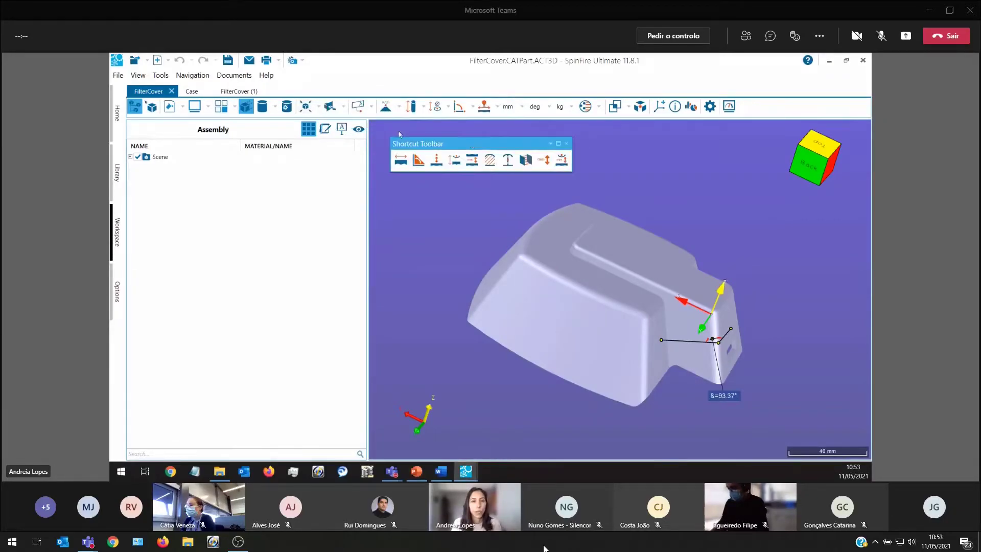
pyautogui.click(192, 91)
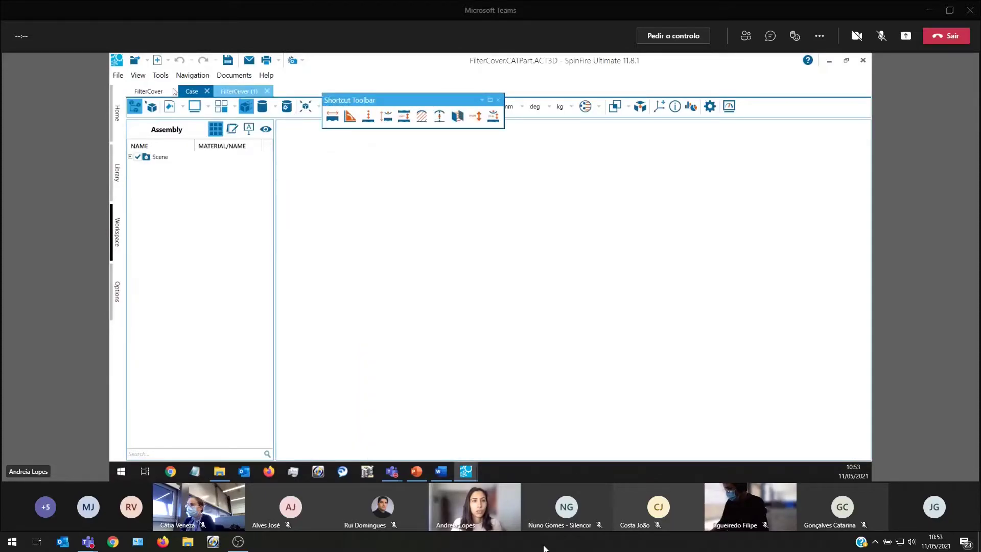
pyautogui.click(239, 90)
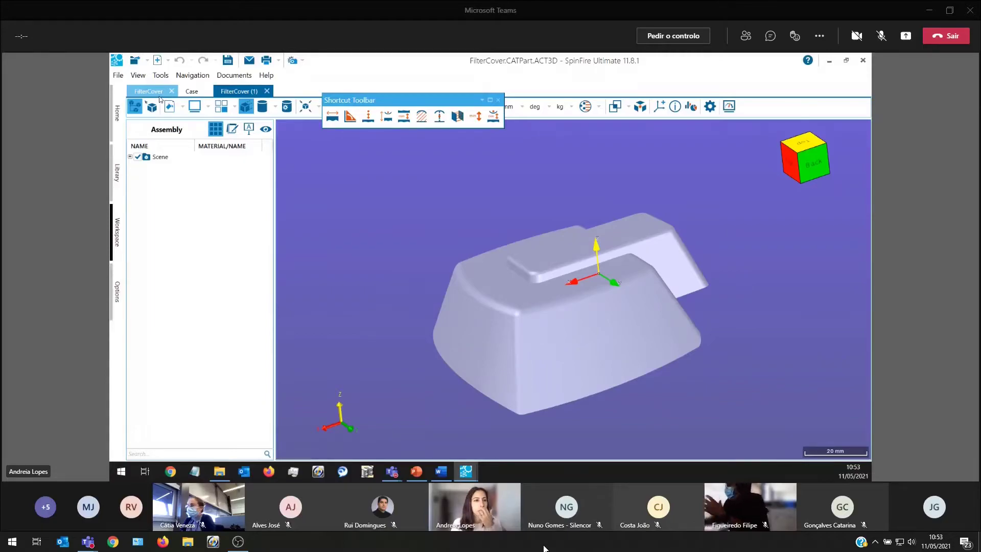
pyautogui.click(160, 94)
pyautogui.click(193, 91)
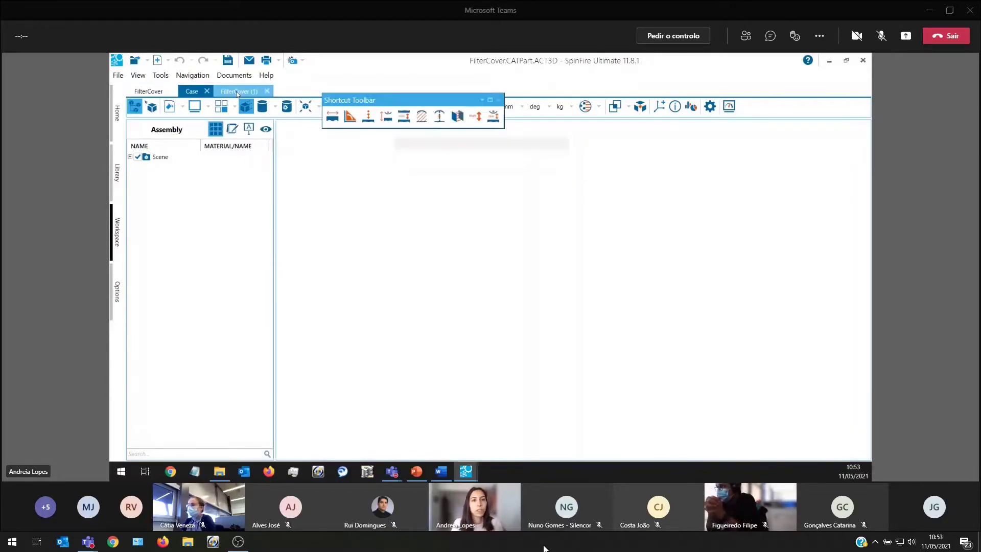
pyautogui.click(239, 91)
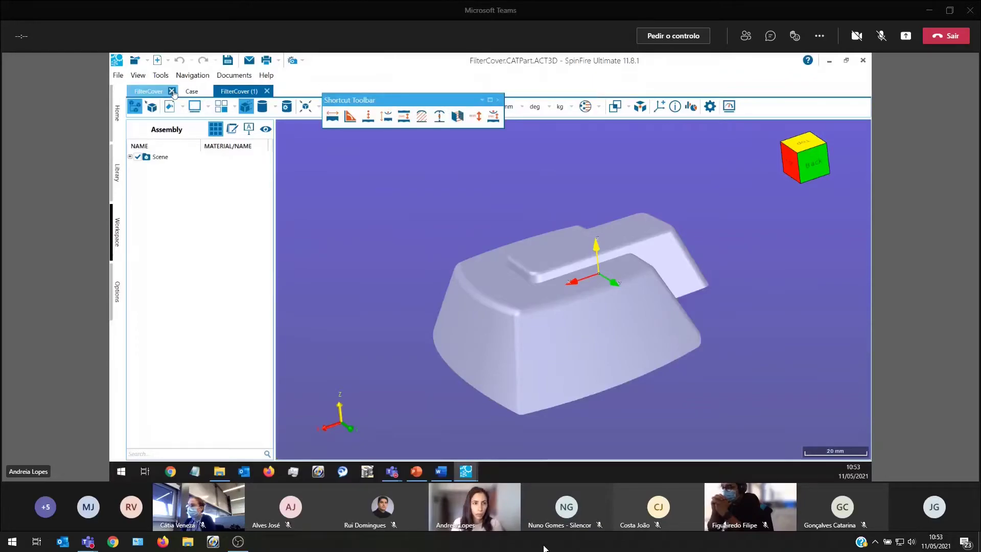
# Close the FilterCover and FilterCover (1) documents so only Case stays open, and minimize the main SpinFire window.
pyautogui.click(171, 92)
pyautogui.click(216, 91)
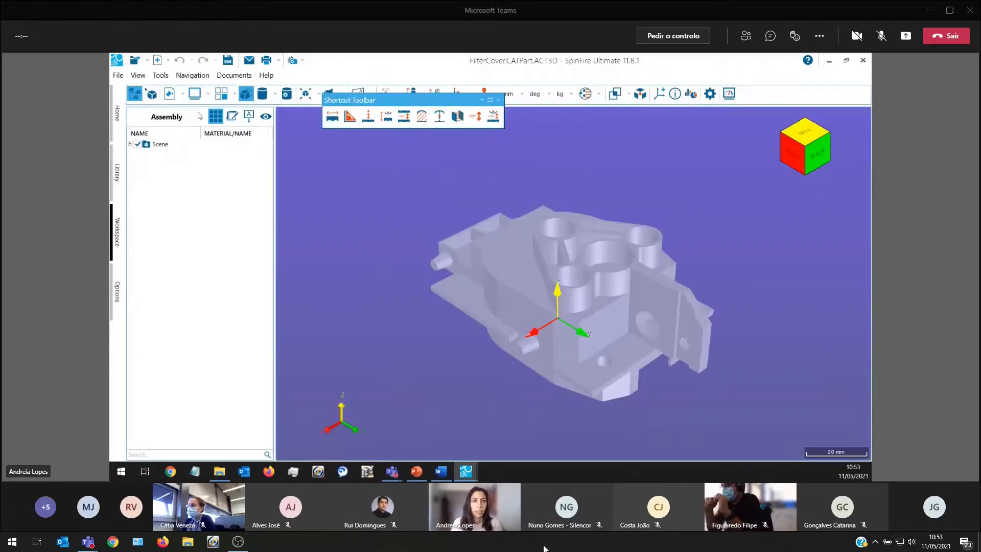
pyautogui.click(829, 61)
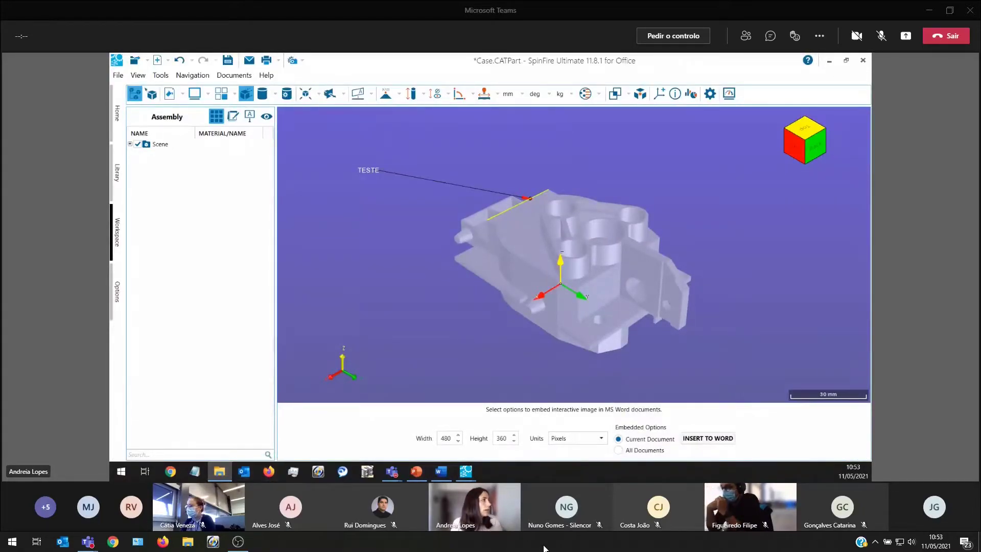
# Switch to File Explorer's Webinar_Spinfire folder and load the 3D preview of _Aquo Bottle_WithoutColor.stp.ACT3D.
pyautogui.click(219, 471)
pyautogui.click(750, 98)
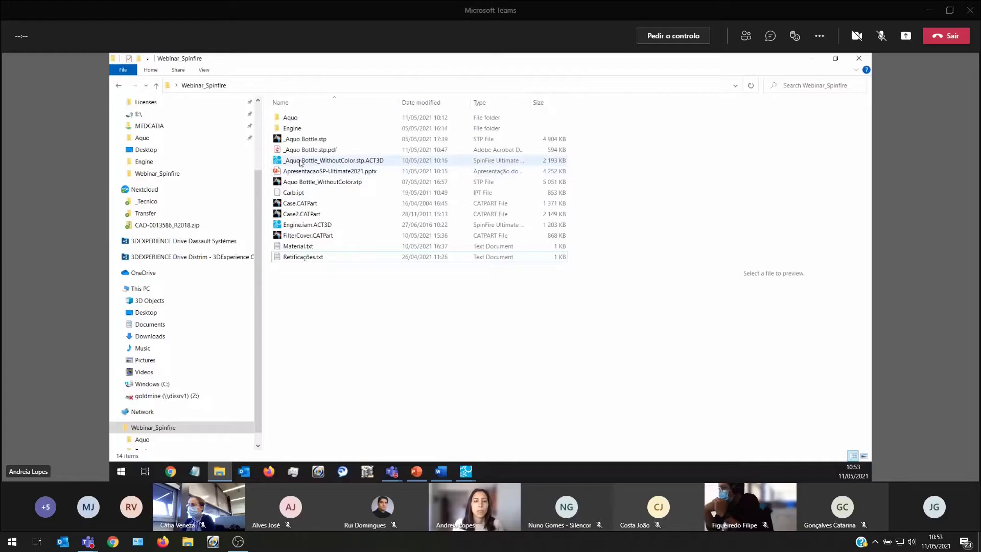
pyautogui.click(352, 161)
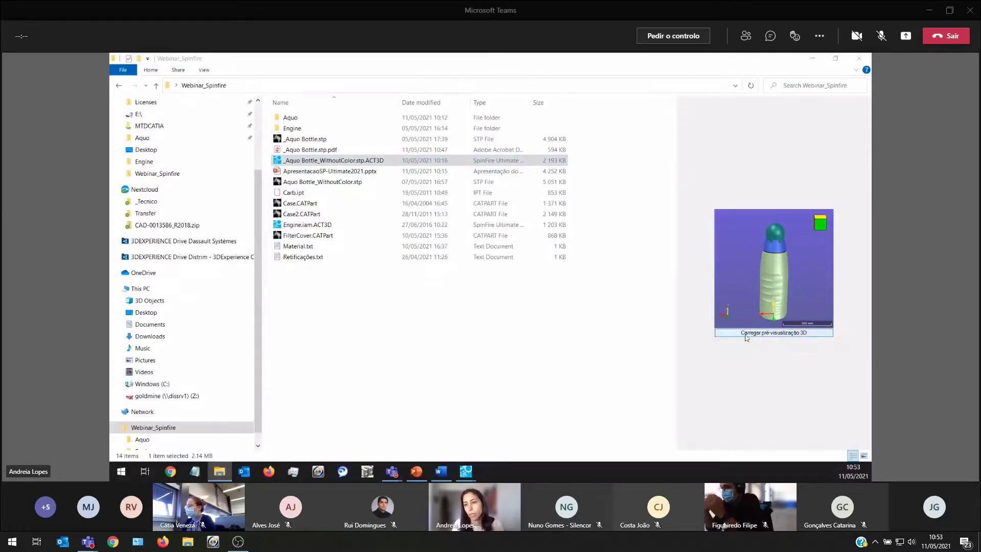
pyautogui.click(790, 333)
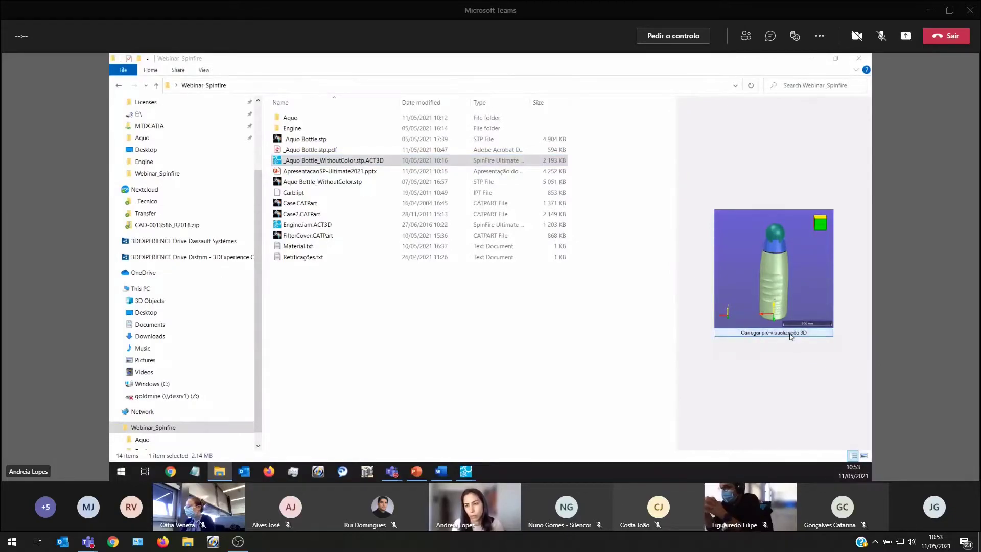
# Widen the preview pane and rotate the bottle to inspect its cap and body in 3D.
pyautogui.moveTo(789, 336); pyautogui.dragTo(797, 236)
pyautogui.scroll(5, 792, 238)
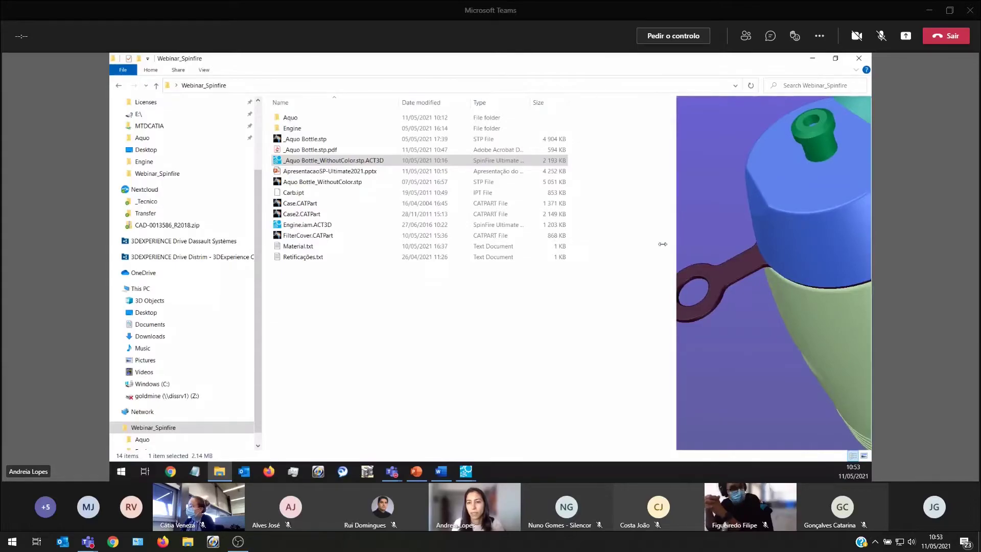
pyautogui.moveTo(675, 244); pyautogui.dragTo(552, 245)
pyautogui.moveTo(681, 250); pyautogui.dragTo(627, 318)
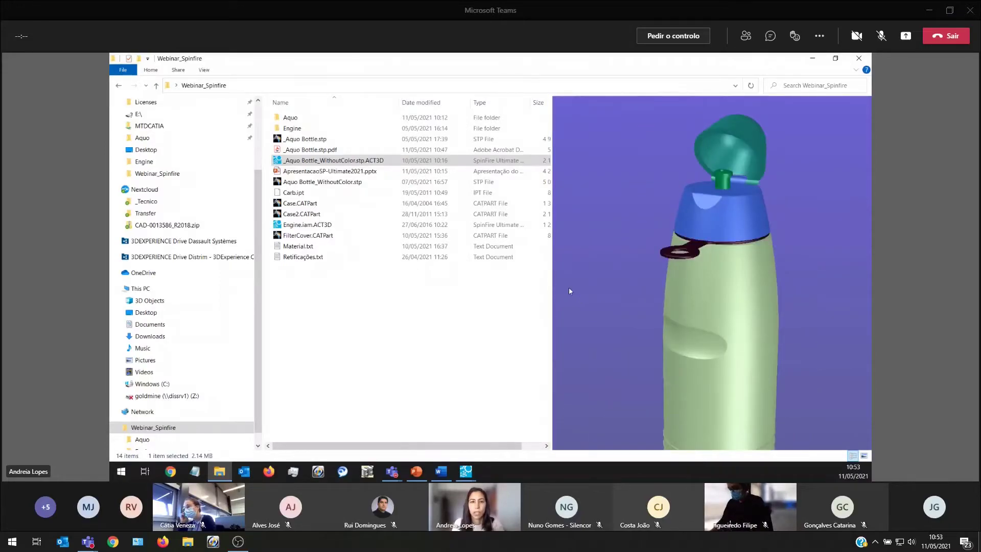
# Display the Webinar_Spinfire folder as extra large icons, look over the file thumbnails, and minimize File Explorer.
pyautogui.click(204, 69)
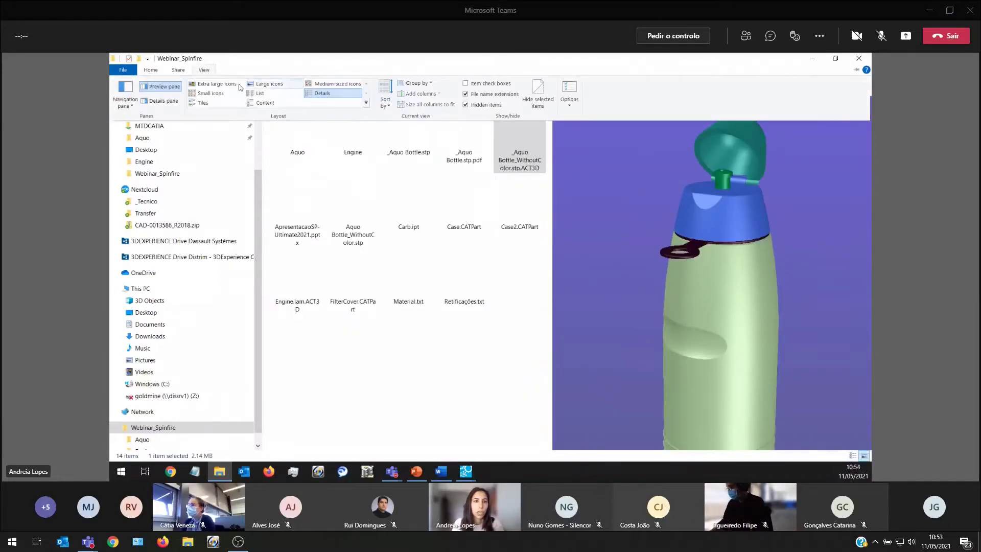
pyautogui.click(221, 85)
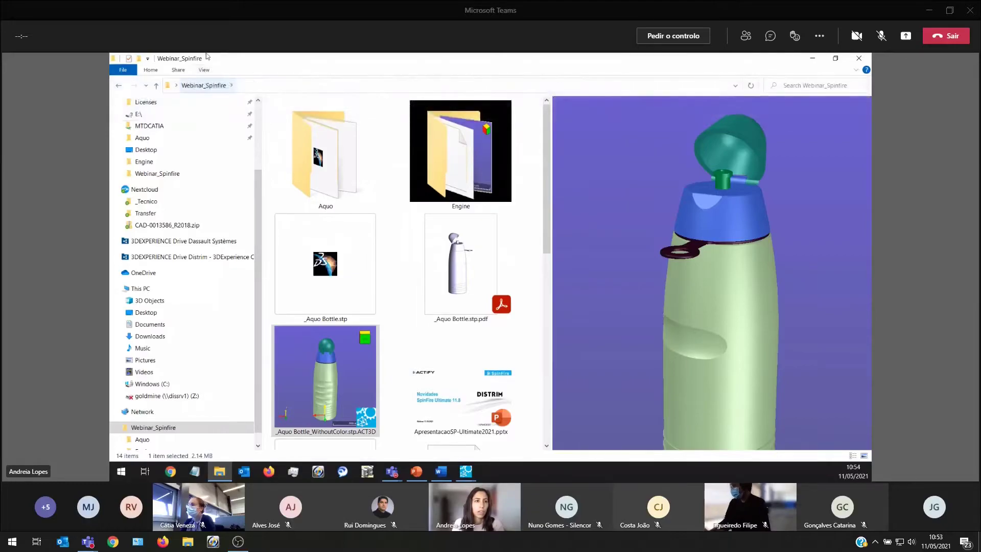
pyautogui.scroll(-3, 345, 158)
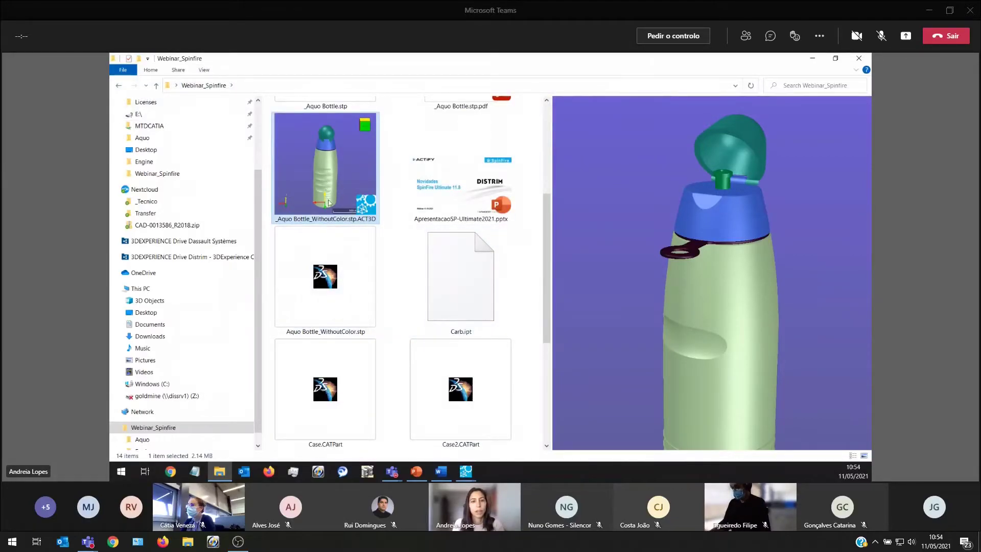
pyautogui.scroll(-3, 371, 290)
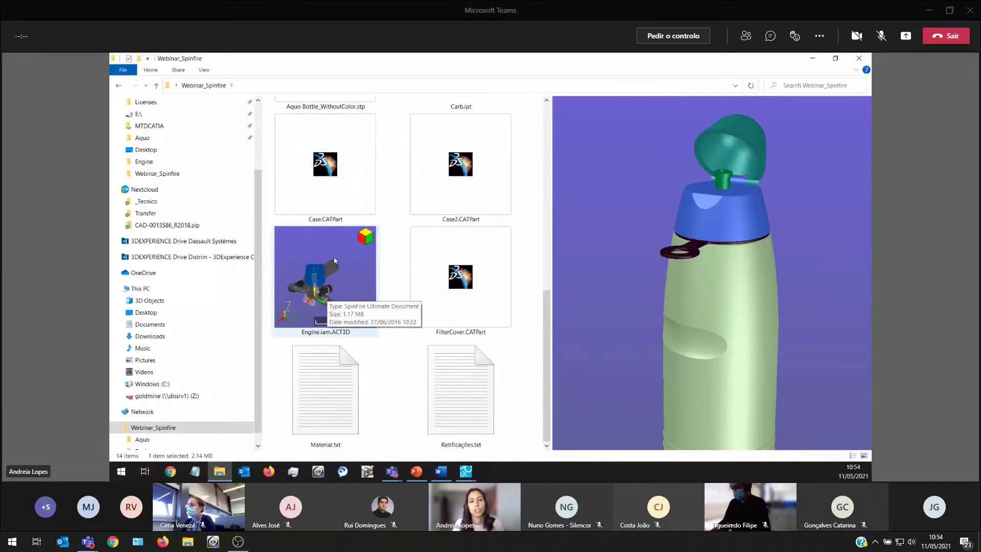
pyautogui.scroll(6, 334, 261)
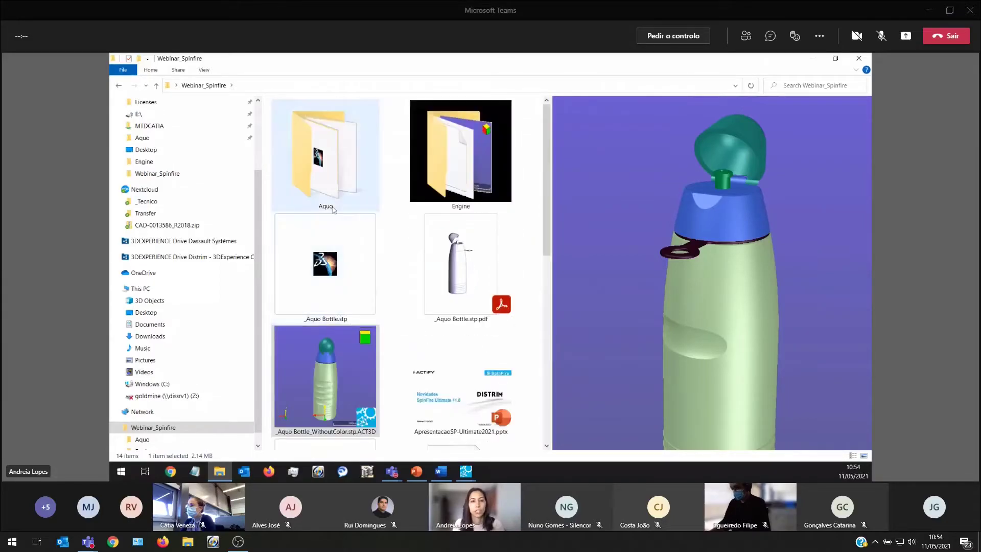
pyautogui.click(813, 58)
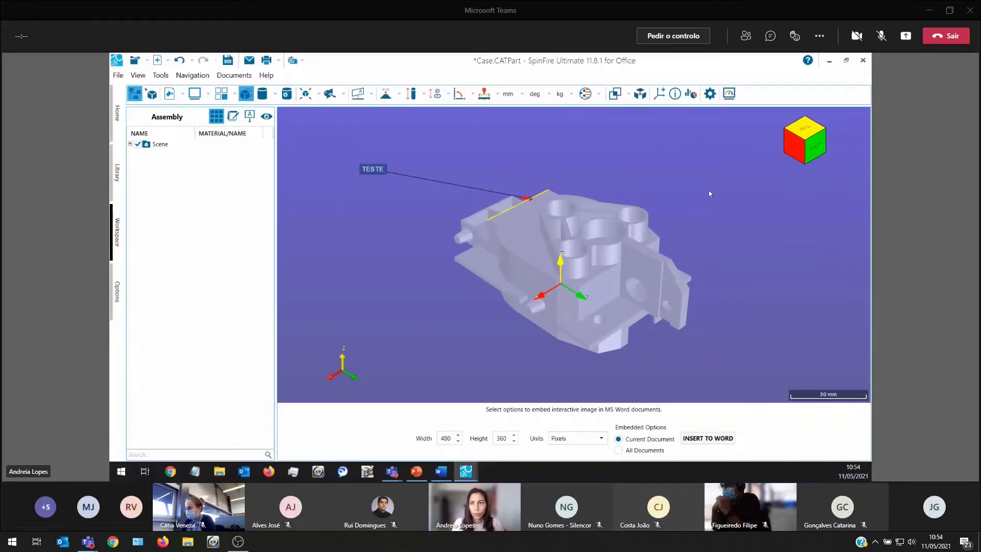
# Close the SpinFire for Office window without saving the changes to Case.CATPart, and return to the main SpinFire window.
pyautogui.click(863, 60)
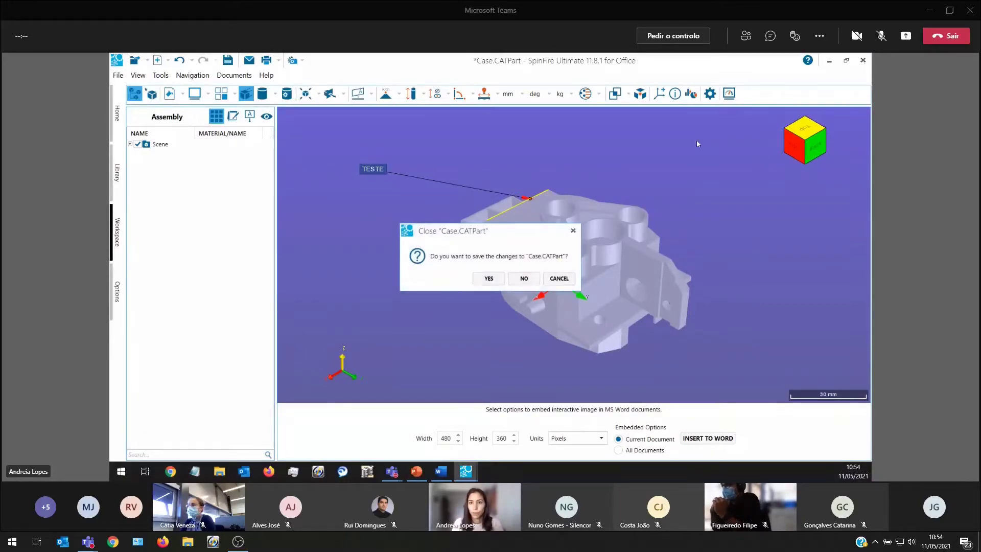
pyautogui.click(527, 279)
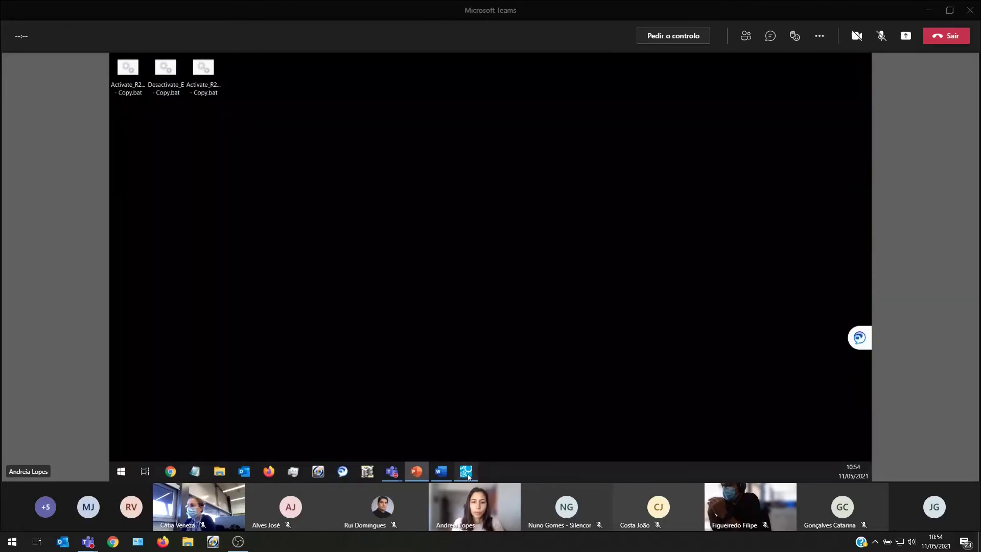
pyautogui.click(467, 477)
# Load only the assembly tree of _Aquo Bottle.CATProduct from the Aquo folder in Webinar_Spinfire.
pyautogui.click(120, 76)
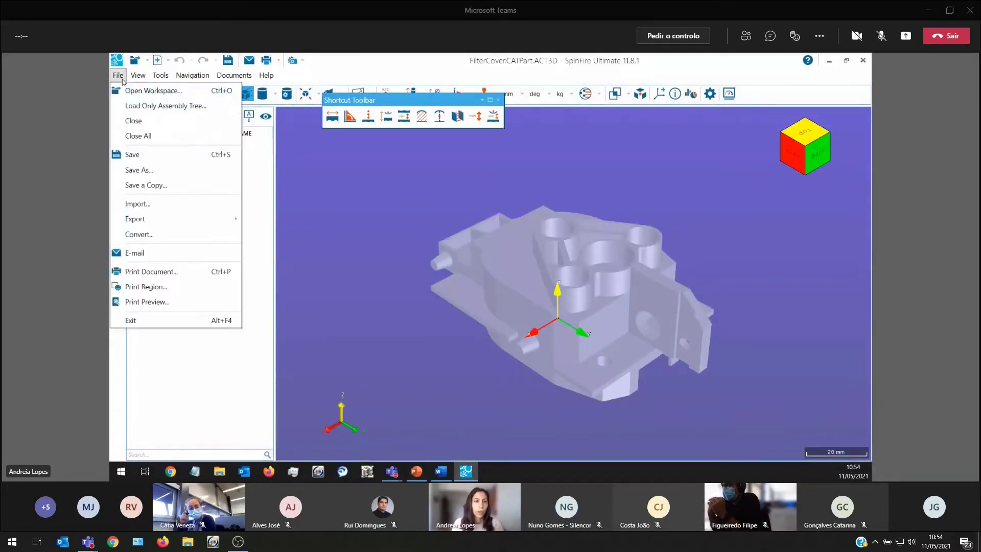
pyautogui.click(172, 106)
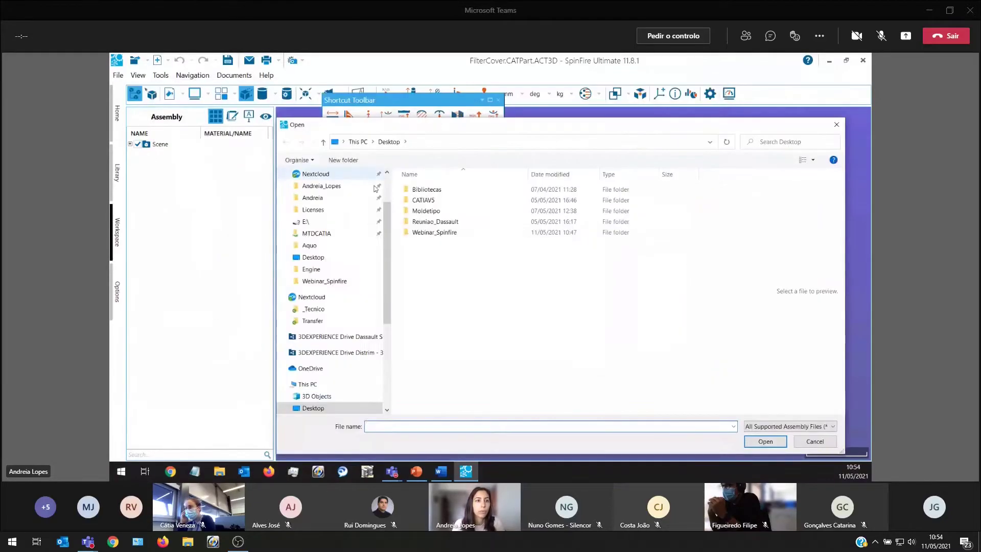
pyautogui.click(320, 246)
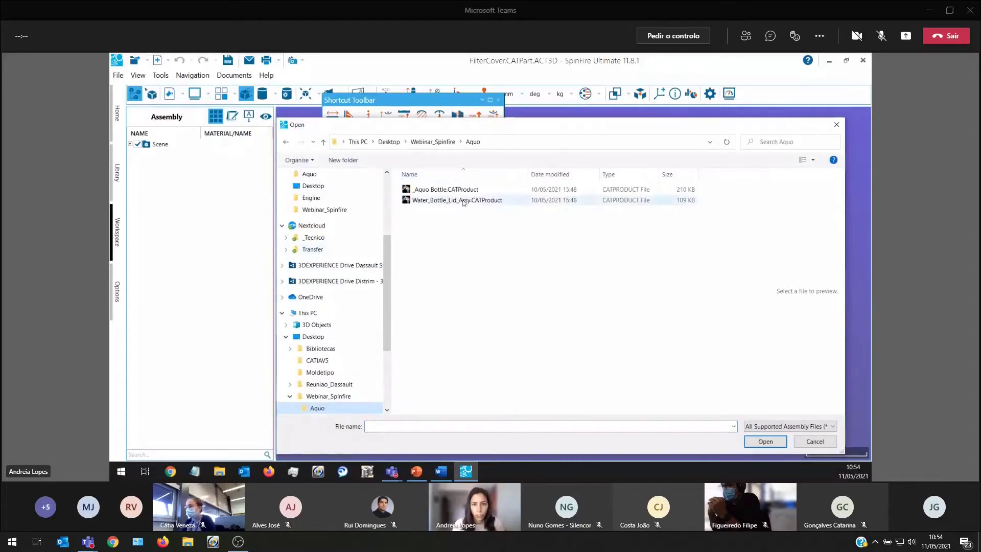
pyautogui.click(440, 190)
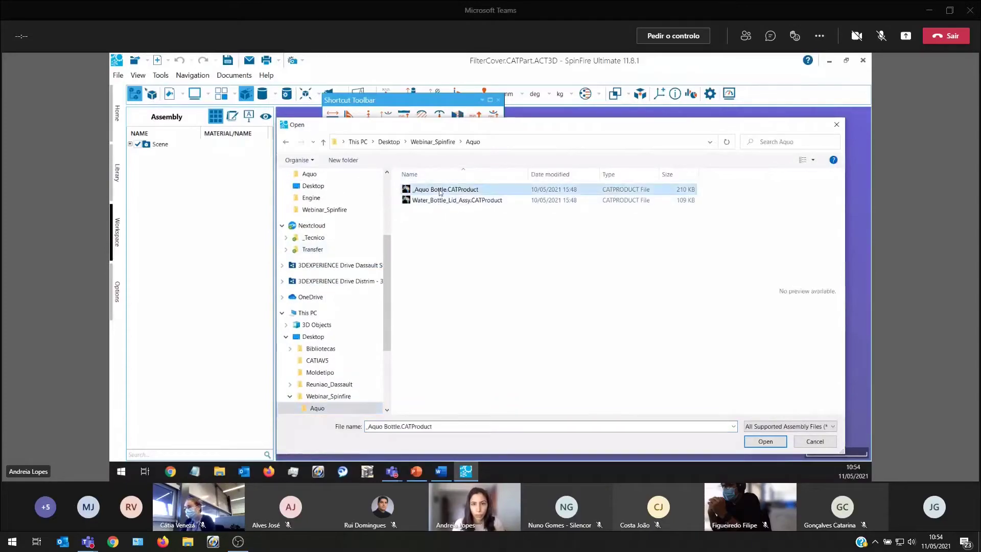
pyautogui.click(755, 440)
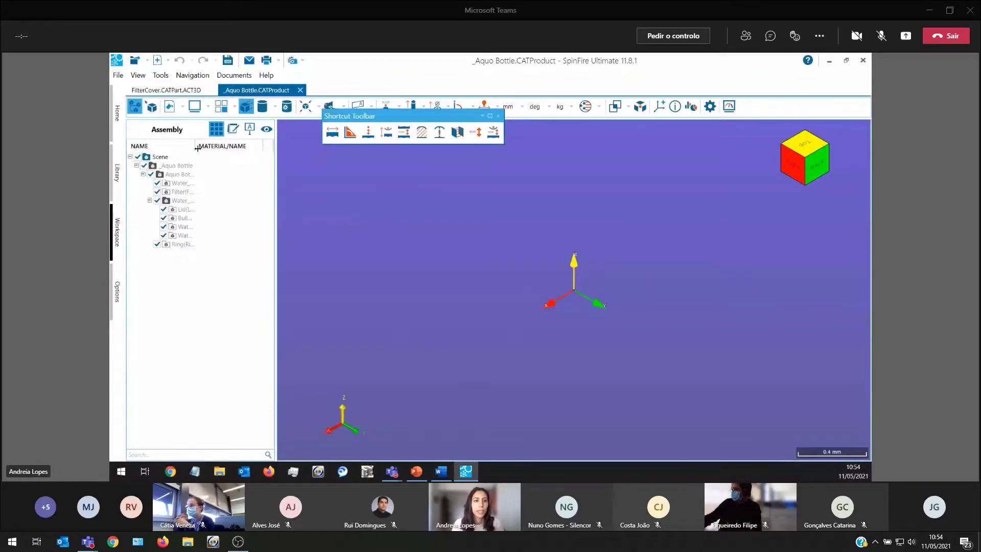
# Widen the assembly tree's name column and panel, and import the subassemblies of the Water_Bottle_Lid_Assy node.
pyautogui.moveTo(196, 148); pyautogui.dragTo(211, 148)
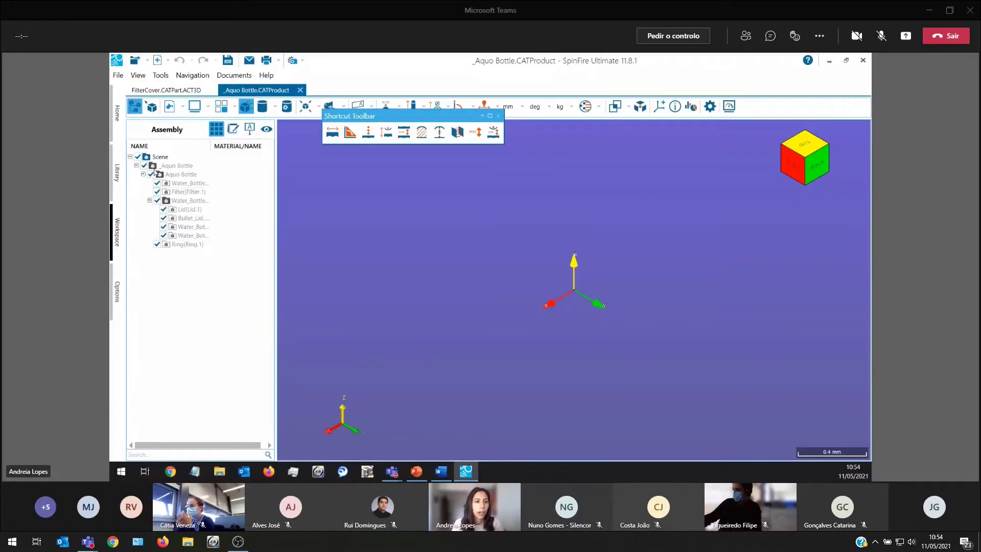
pyautogui.moveTo(276, 202); pyautogui.dragTo(332, 200)
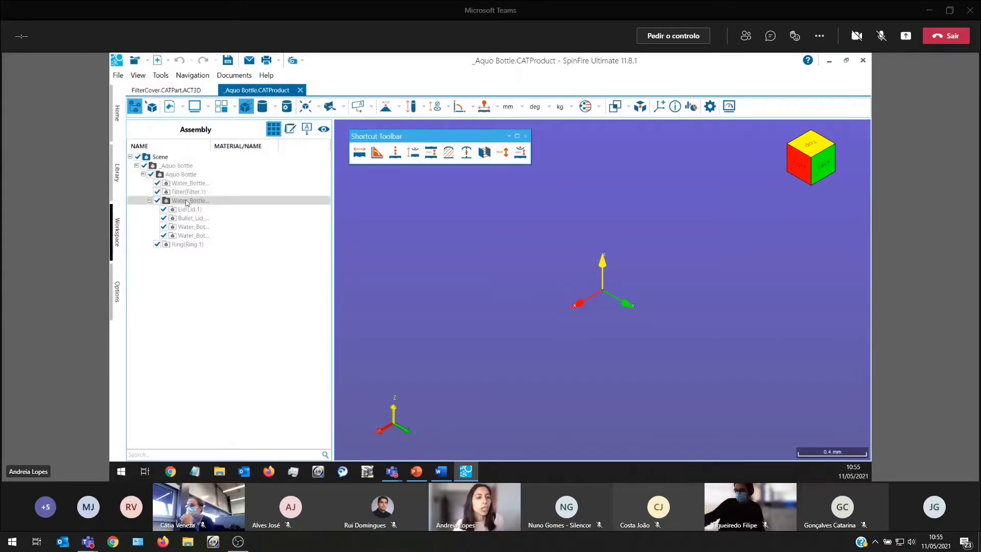
pyautogui.click(187, 202)
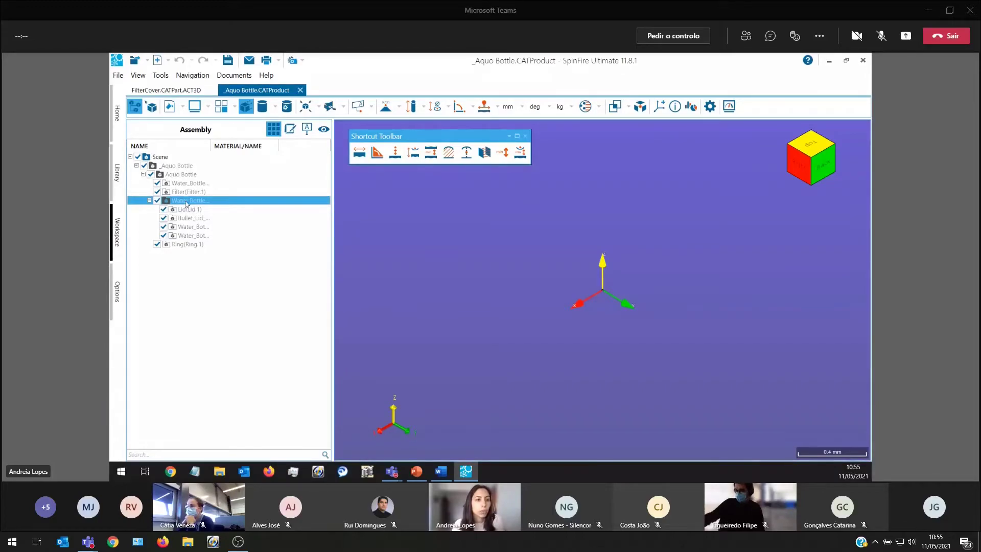
pyautogui.rightClick(186, 203)
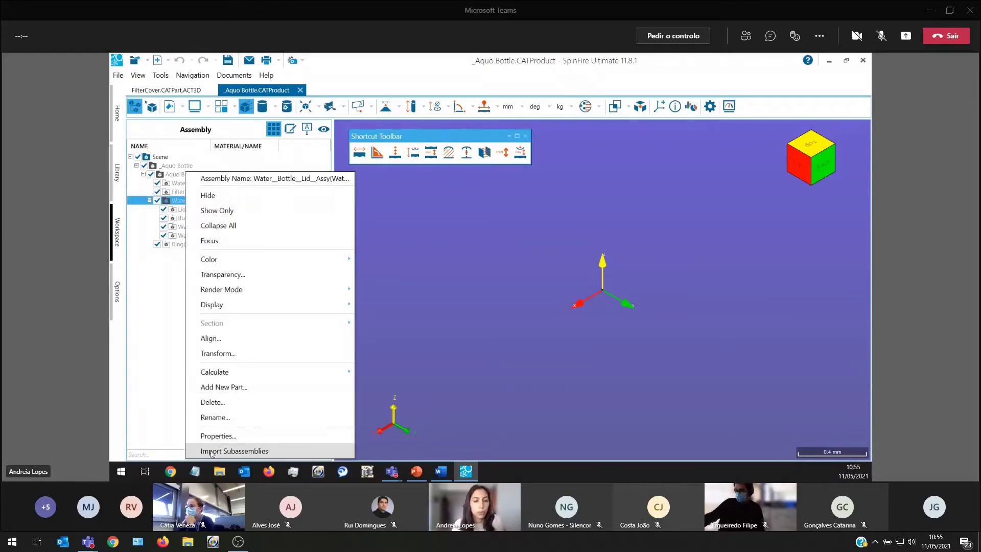
pyautogui.click(235, 451)
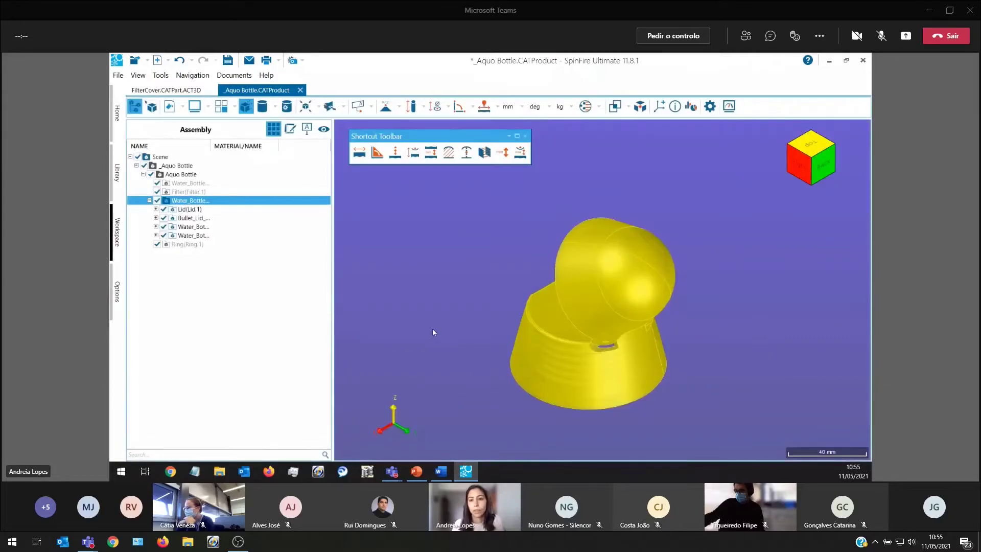
# Deselect the imported lid, close the floating Shortcut Toolbar, and inspect the lid and cap from several angles.
pyautogui.click(429, 314)
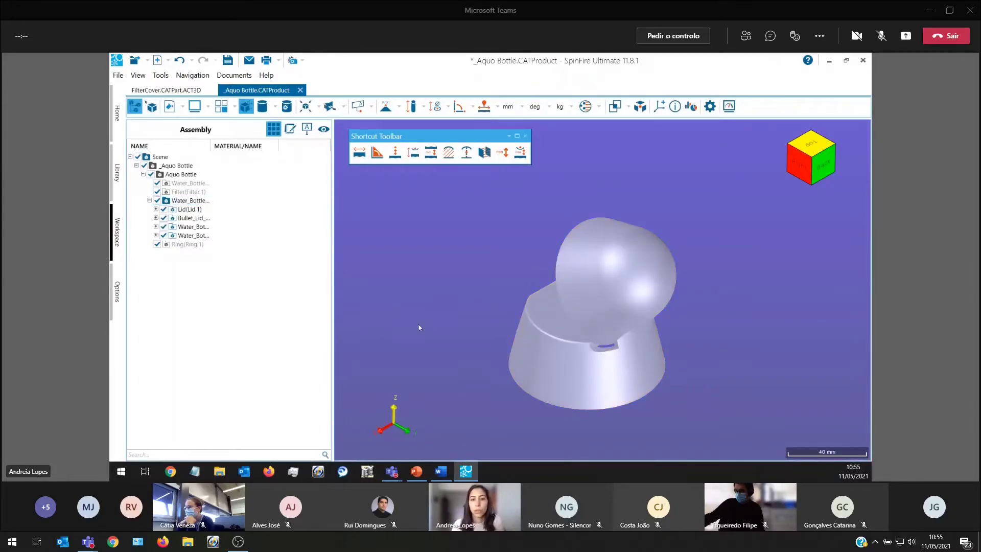
pyautogui.moveTo(506, 384); pyautogui.dragTo(565, 339)
pyautogui.moveTo(469, 331); pyautogui.dragTo(578, 396)
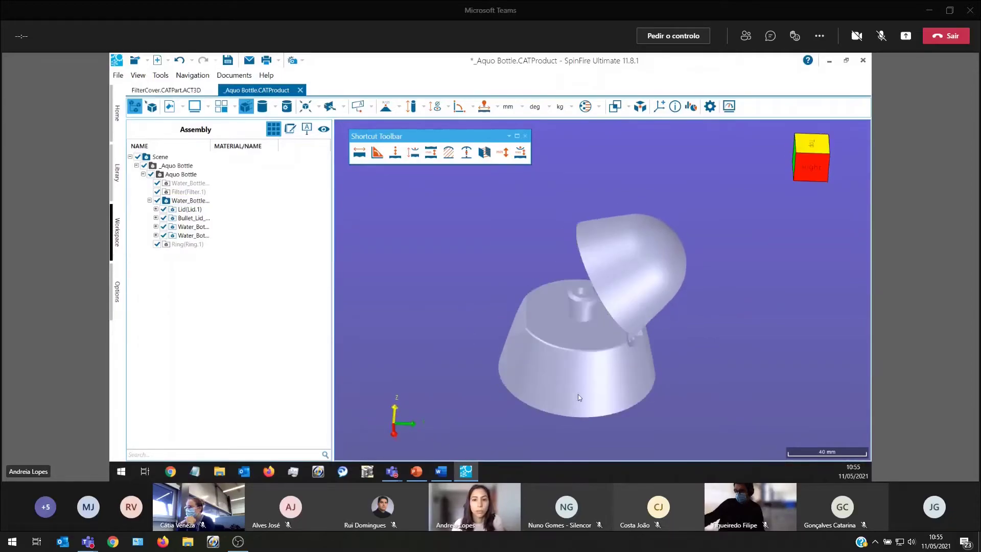
pyautogui.click(525, 136)
pyautogui.scroll(2, 392, 194)
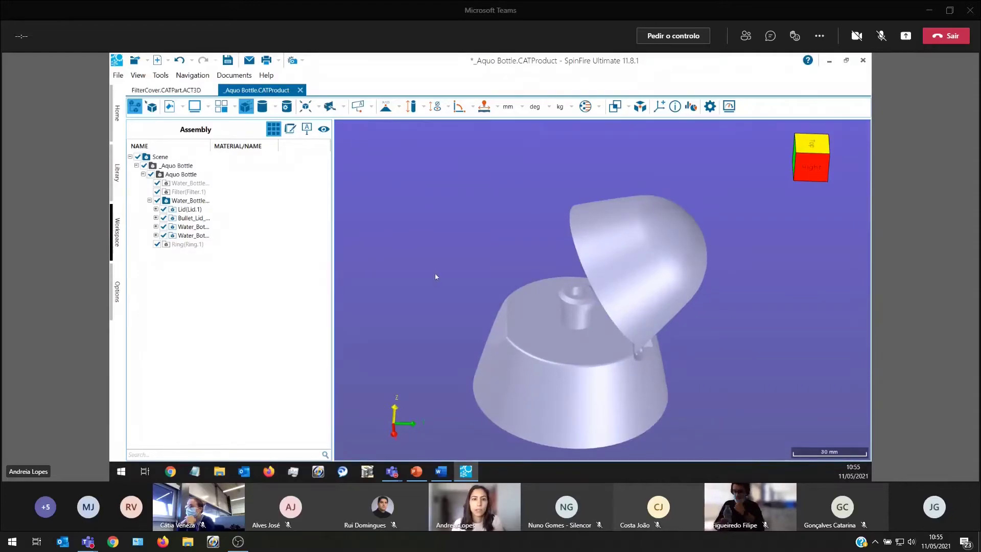
pyautogui.moveTo(435, 273); pyautogui.dragTo(404, 262)
pyautogui.moveTo(490, 290); pyautogui.dragTo(518, 293)
pyautogui.moveTo(550, 289); pyautogui.dragTo(531, 241, button='middle')
pyautogui.moveTo(451, 274); pyautogui.dragTo(407, 193)
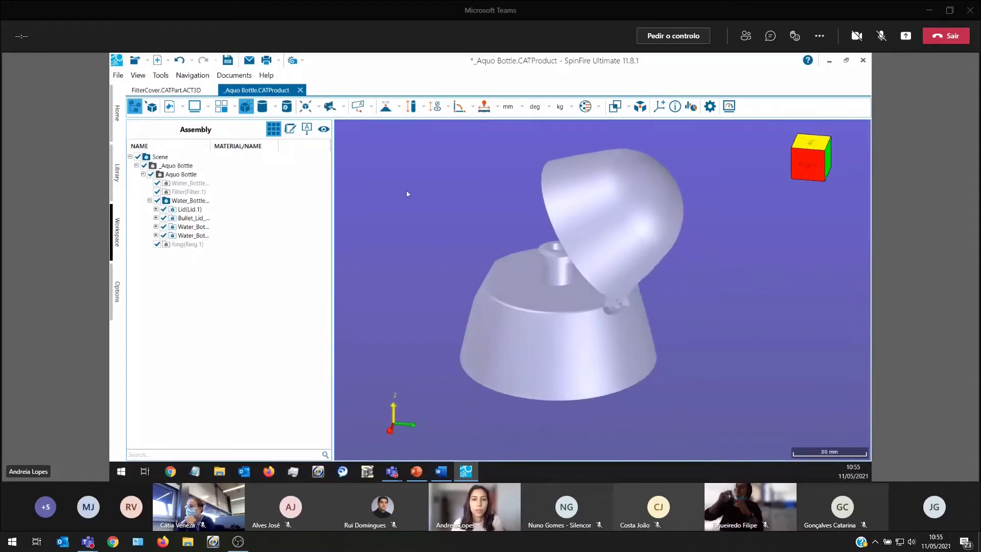
# Attach a 3D Edge Note reading "PDF" to the upper rim edge of the lid's conical base.
pyautogui.click(363, 106)
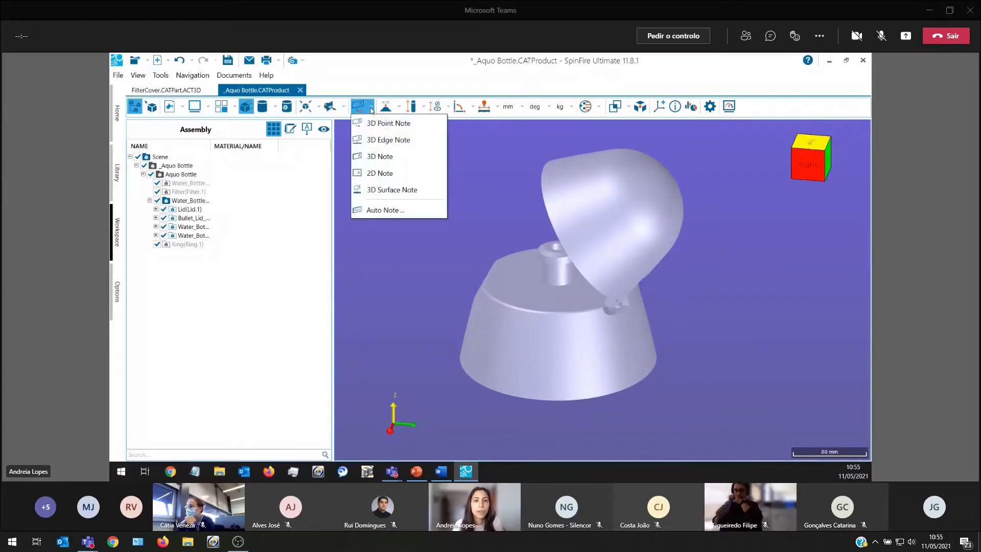
pyautogui.click(383, 140)
pyautogui.click(521, 310)
pyautogui.click(402, 199)
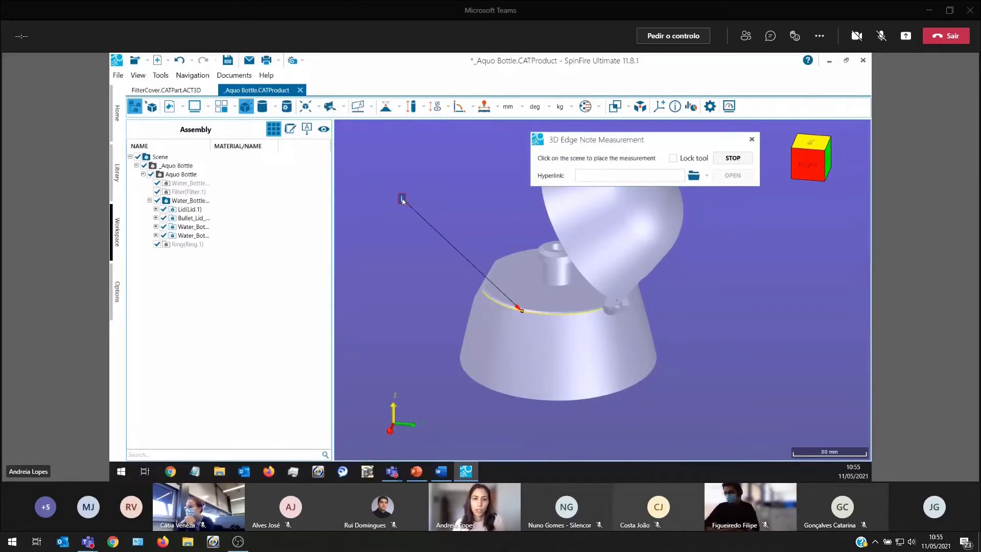
pyautogui.write('PDF')
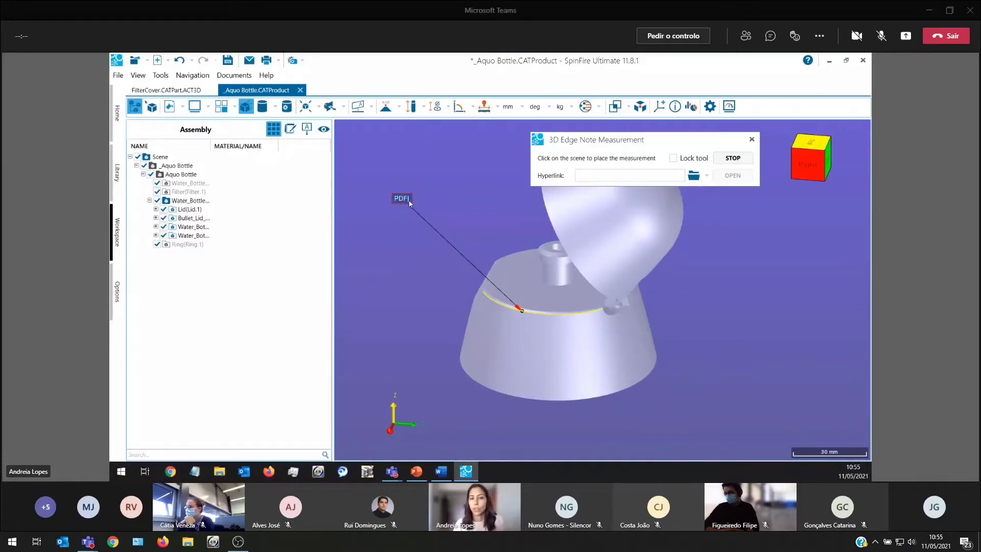
# Hyperlink the edge note to Retificações.txt in the Webinar_Spinfire folder and finish the note.
pyautogui.click(697, 175)
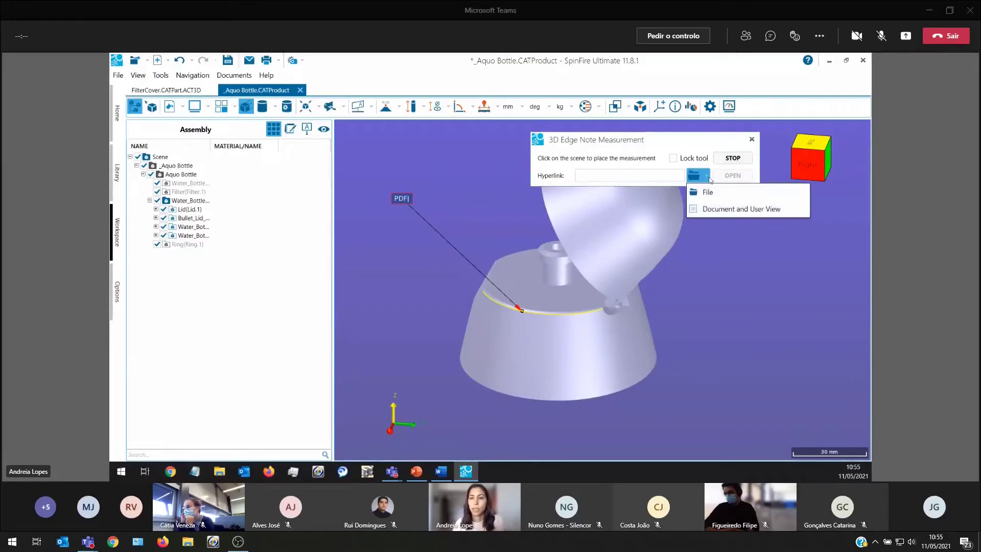
pyautogui.click(717, 196)
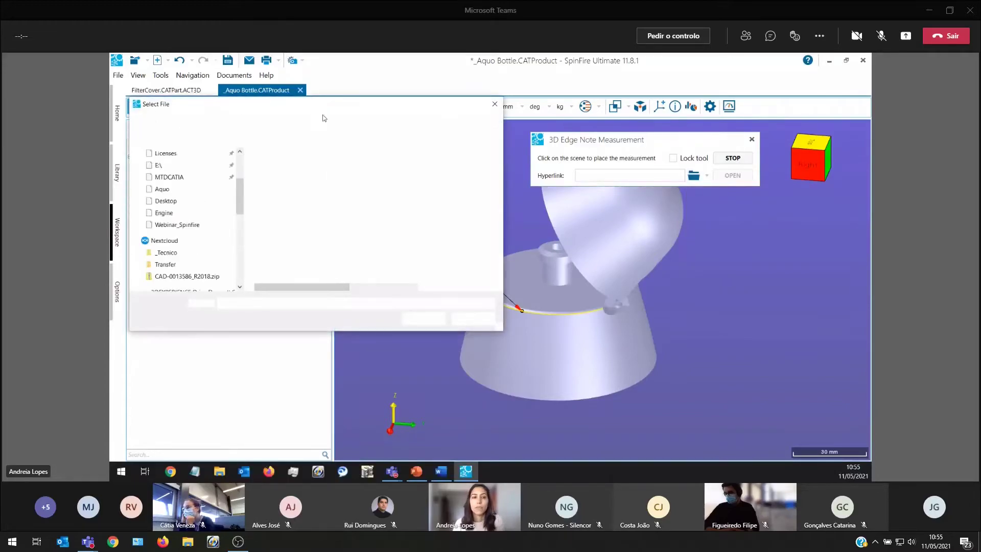
pyautogui.moveTo(321, 98); pyautogui.dragTo(321, 88)
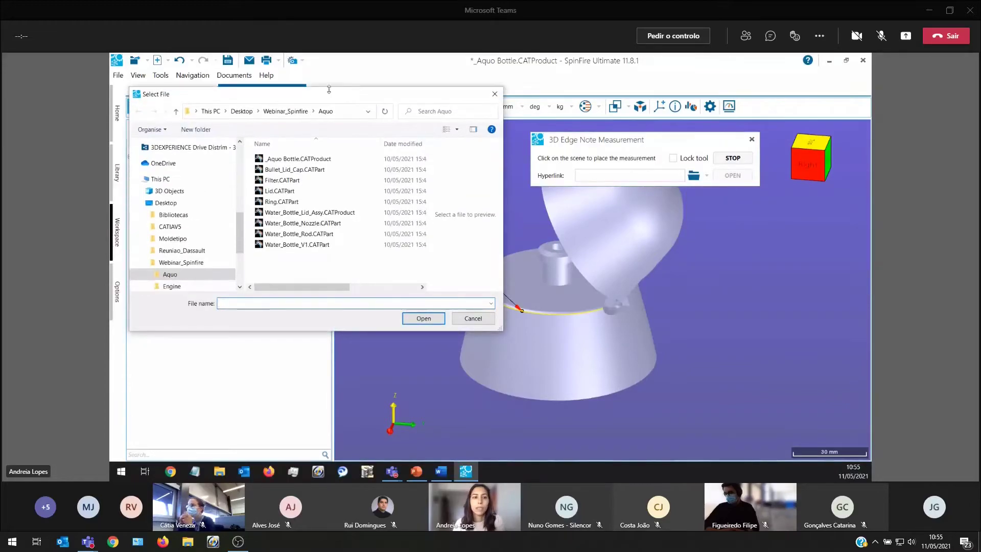
pyautogui.click(283, 112)
pyautogui.scroll(-1, 284, 266)
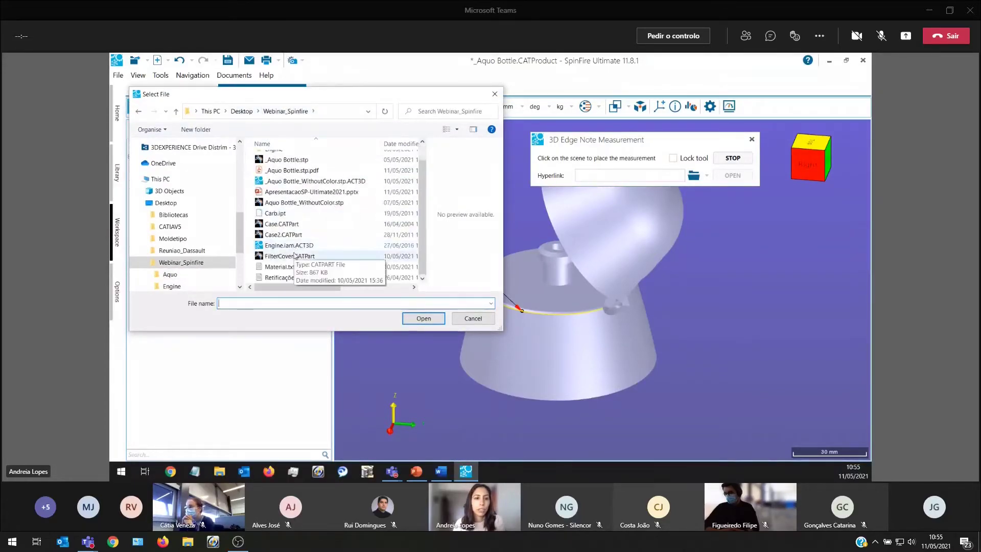
pyautogui.click(274, 279)
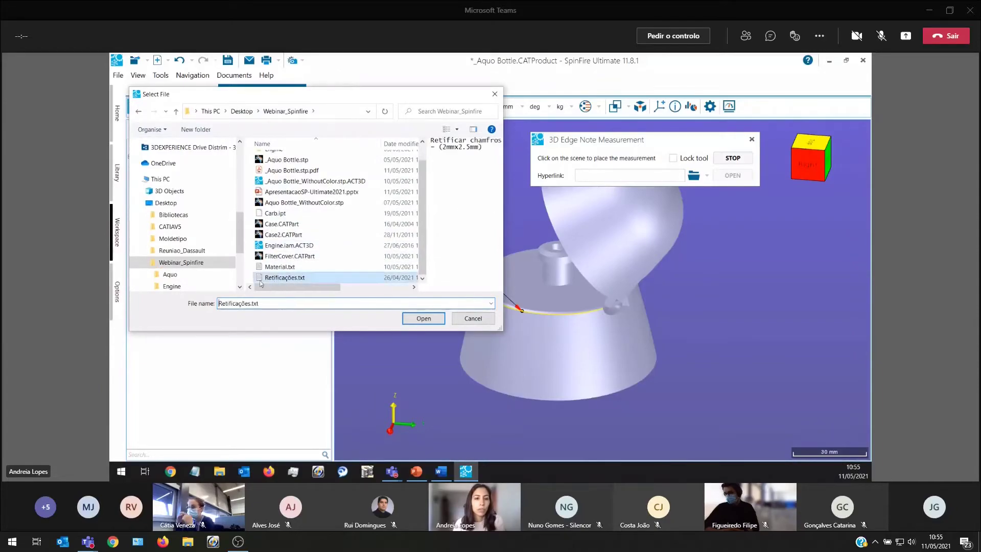
pyautogui.click(424, 318)
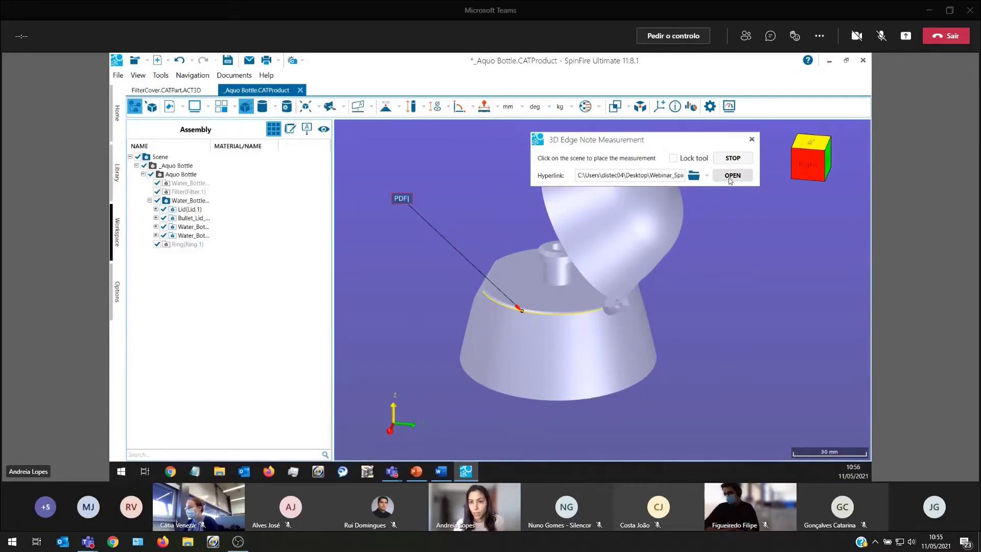
pyautogui.click(728, 158)
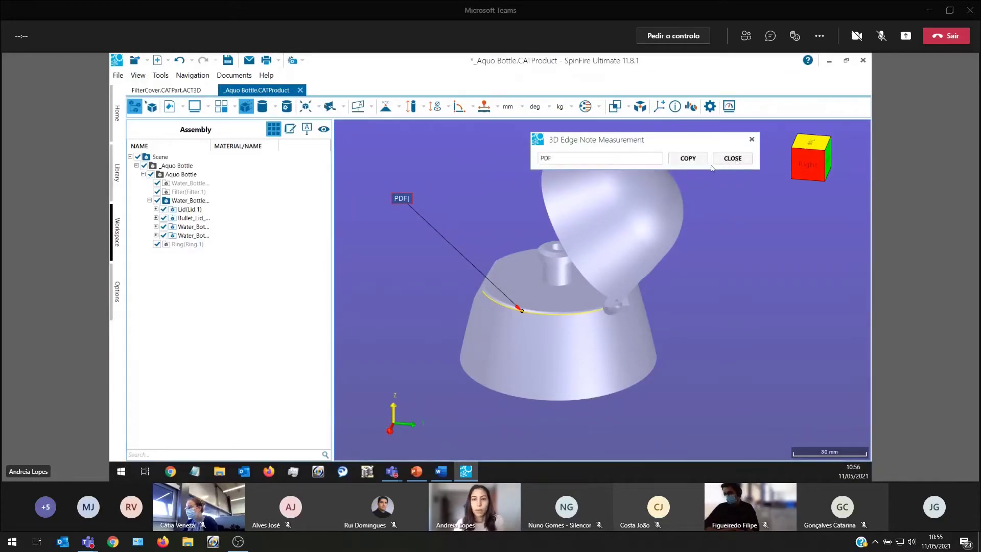
pyautogui.click(718, 160)
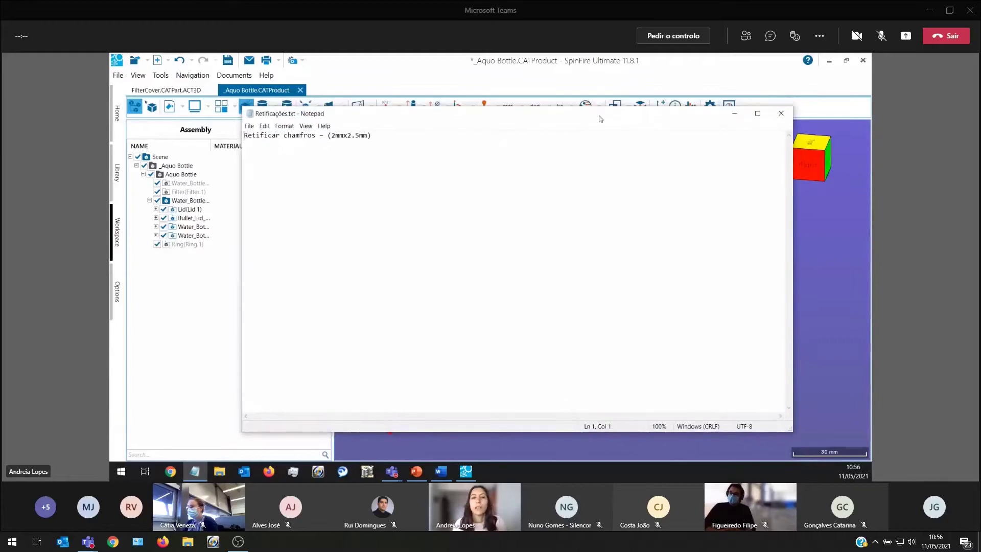
# Read the text of the linked Retificações.txt in Notepad and close the file.
pyautogui.moveTo(372, 136); pyautogui.dragTo(264, 136)
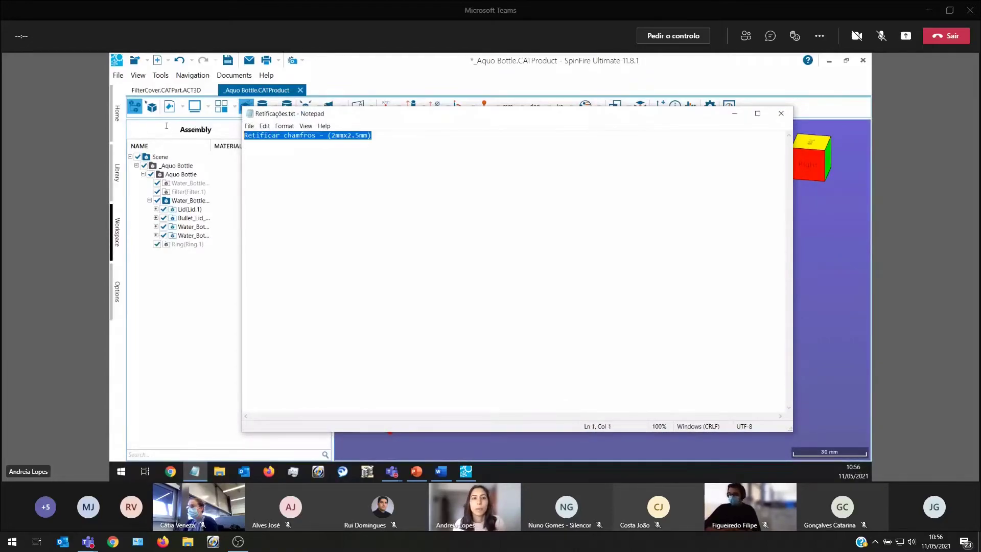
pyautogui.moveTo(415, 120); pyautogui.dragTo(262, 139)
pyautogui.click(791, 122)
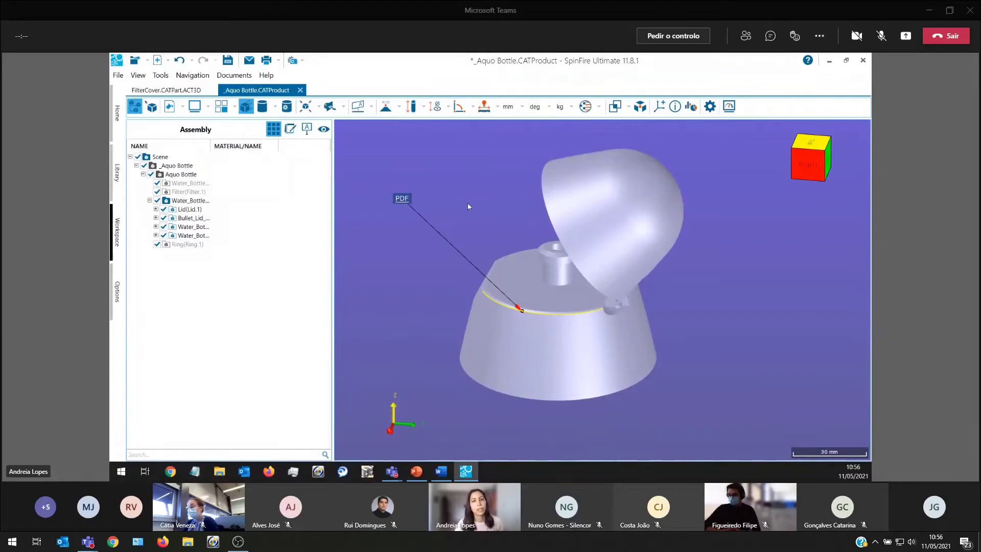
# Open the custom material definitions in the 3D Viewer settings and go to the blank row ending the list.
pyautogui.click(118, 291)
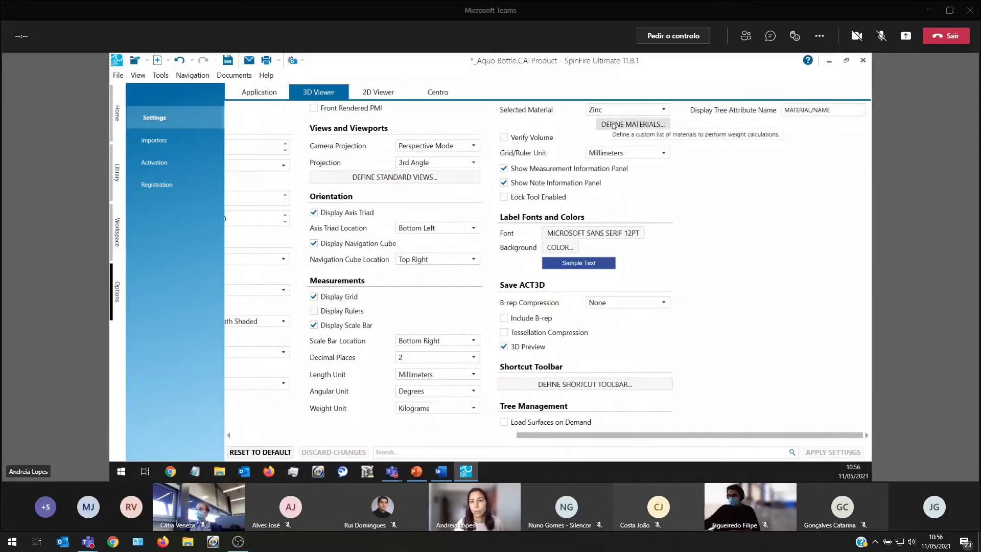
pyautogui.hscroll(-1, 632, 130)
pyautogui.click(633, 128)
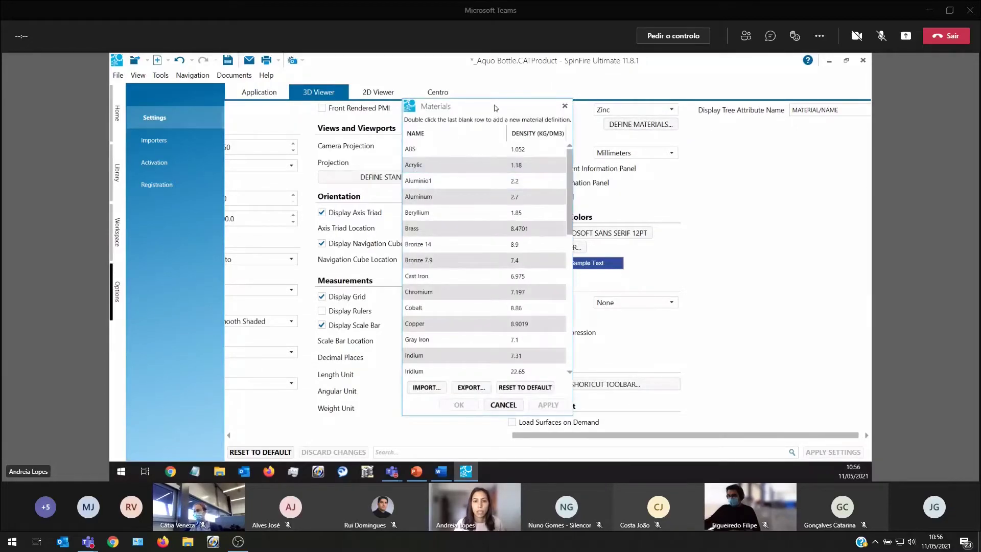
pyautogui.moveTo(495, 108); pyautogui.dragTo(487, 76)
pyautogui.scroll(-10, 511, 307)
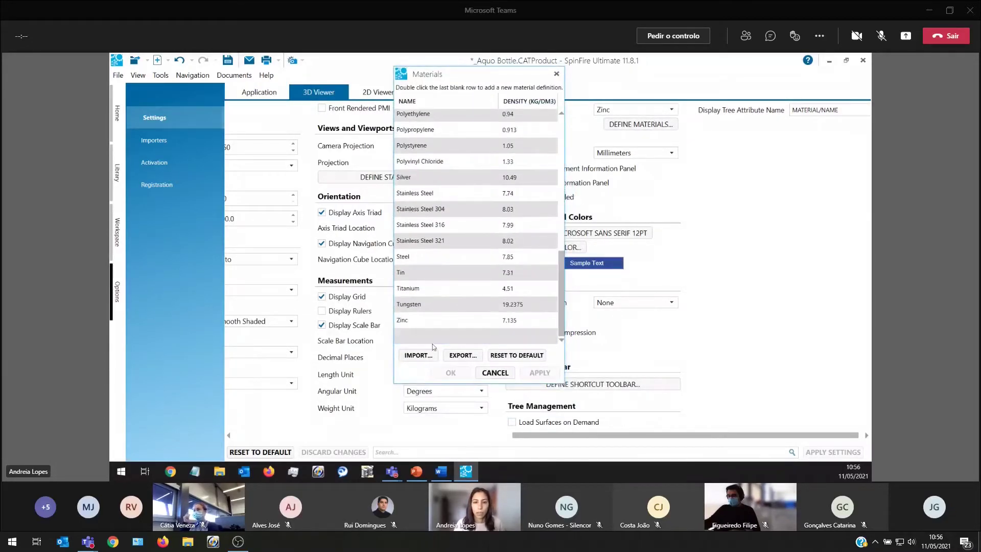
# Add a custom material named Aluminio with a density of 3.02 kg/dm3 and apply it.
pyautogui.doubleClick(509, 337)
pyautogui.click(458, 335)
pyautogui.write('Aluminio')
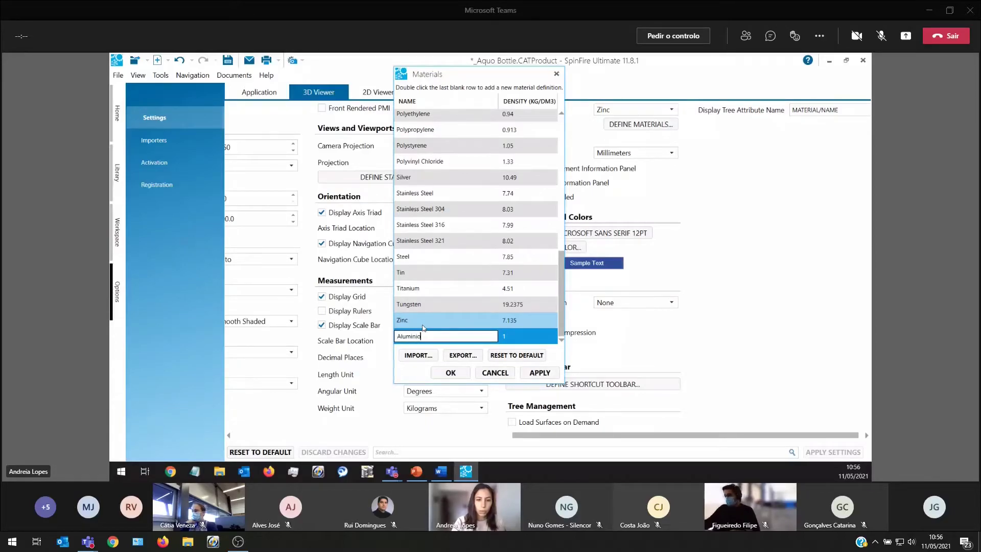
pyautogui.click(516, 334)
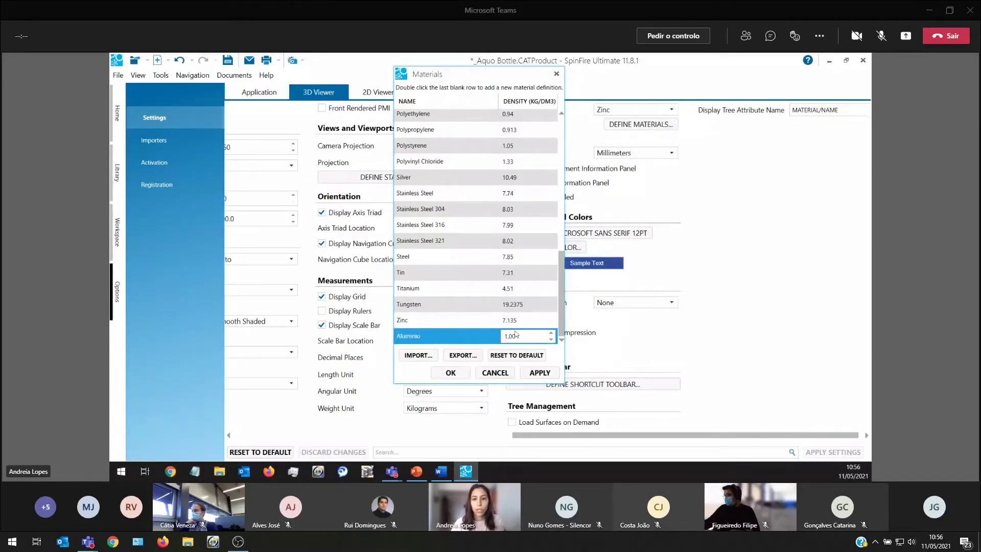
pyautogui.write('3')
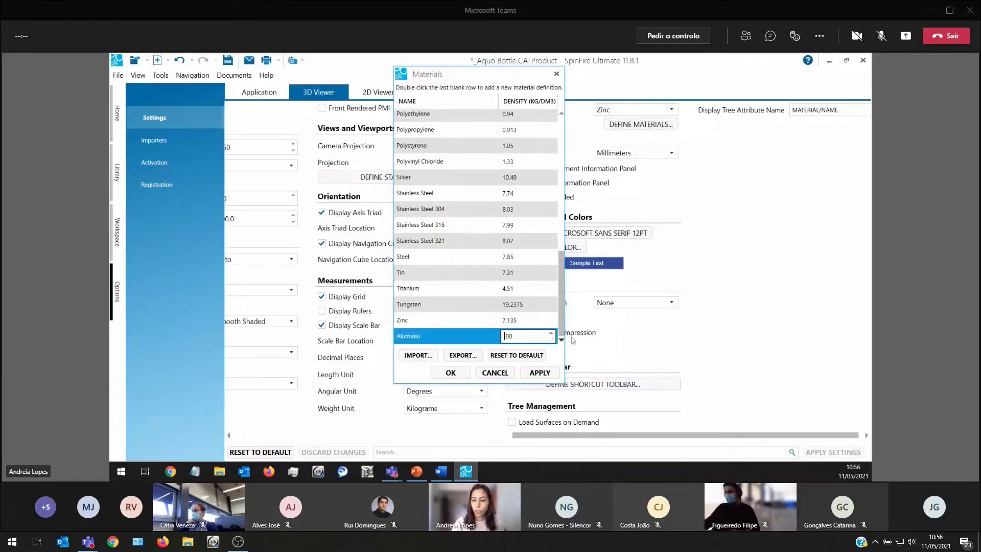
pyautogui.press('End')
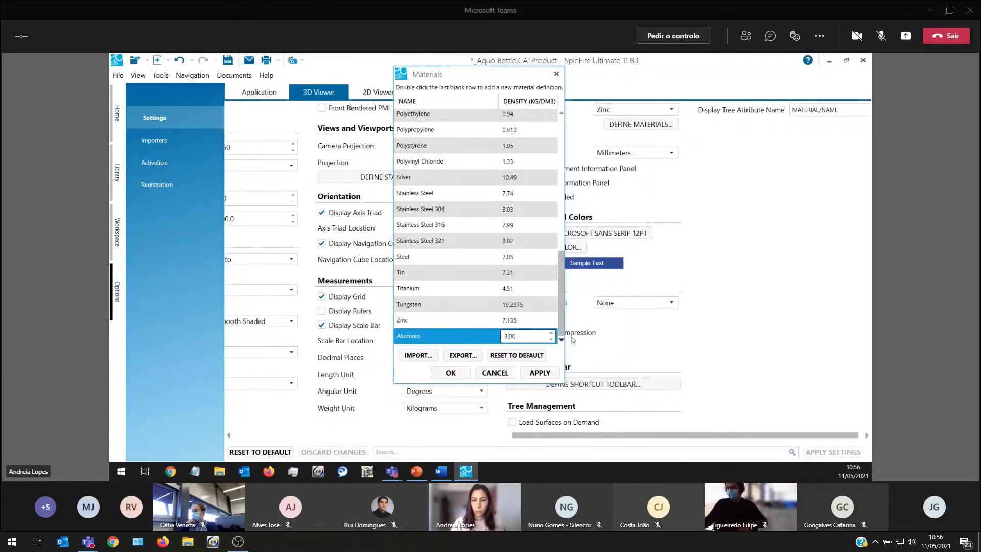
pyautogui.press('BackSpace')
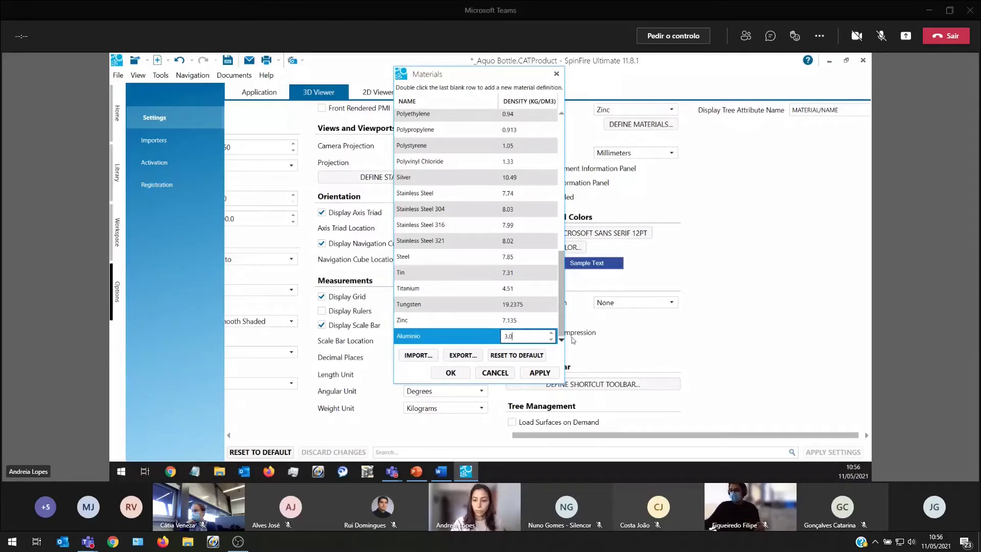
pyautogui.click(546, 374)
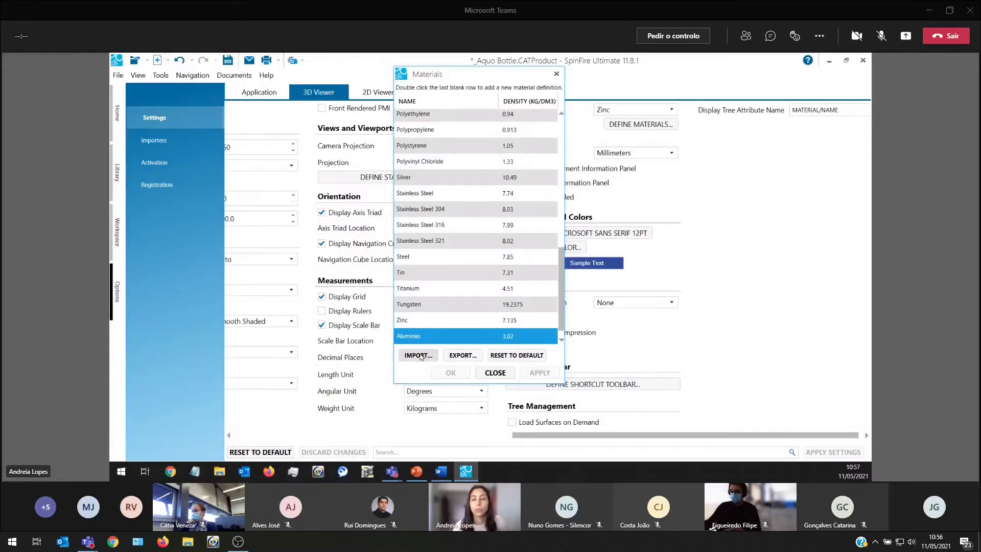
# Open Material.txt in Notepad, examine how its material name and density are written, and close the file.
pyautogui.click(222, 472)
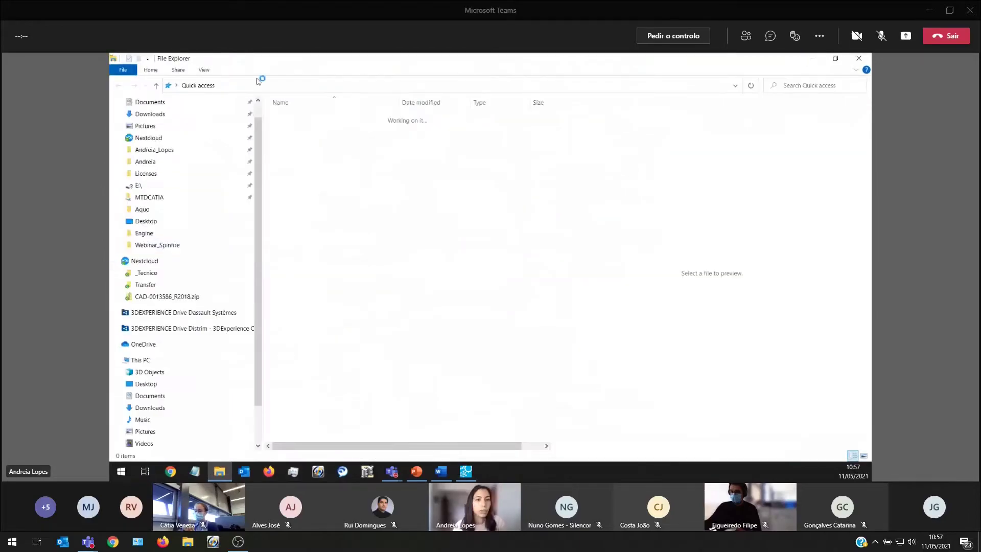
pyautogui.moveTo(298, 61); pyautogui.dragTo(109, 102)
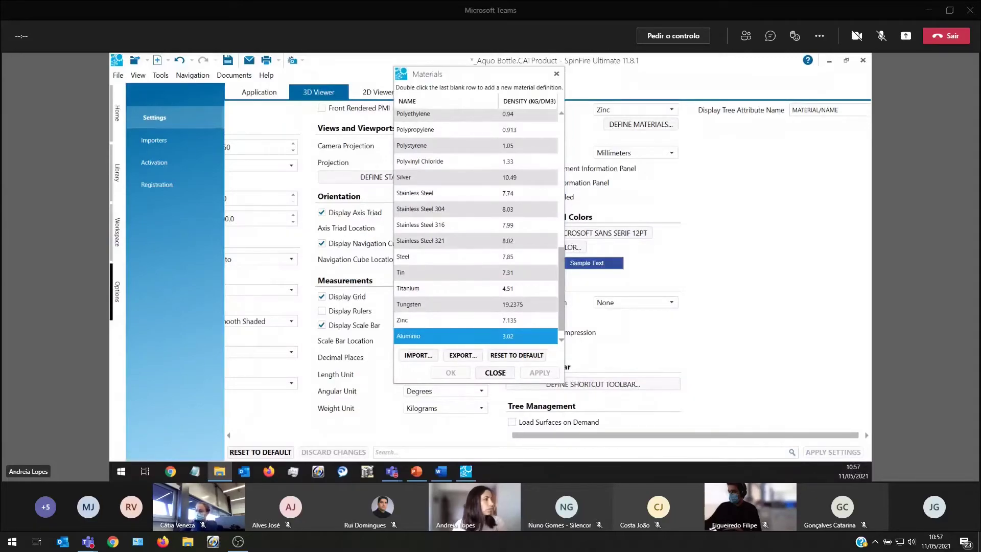
pyautogui.moveTo(373, 123); pyautogui.dragTo(399, 127)
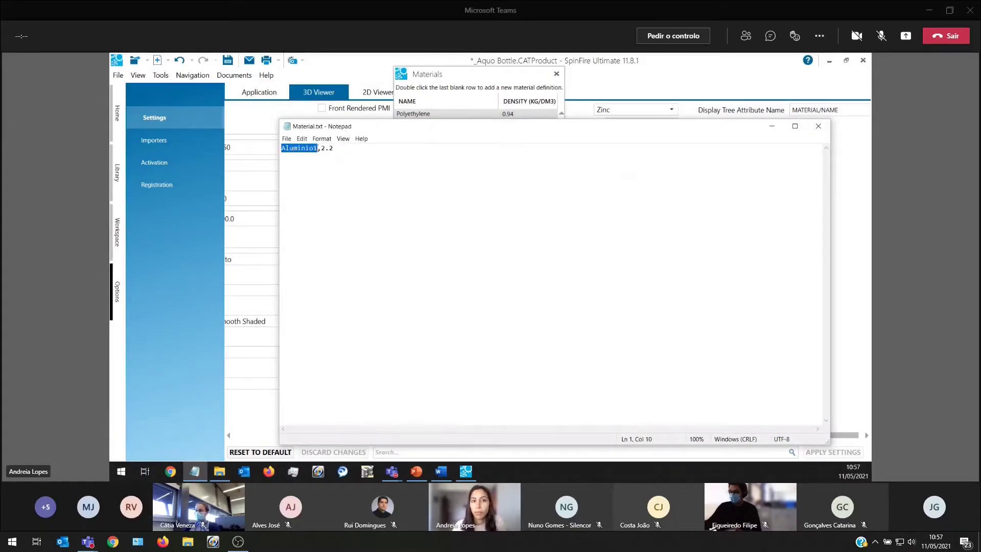
pyautogui.click(320, 149)
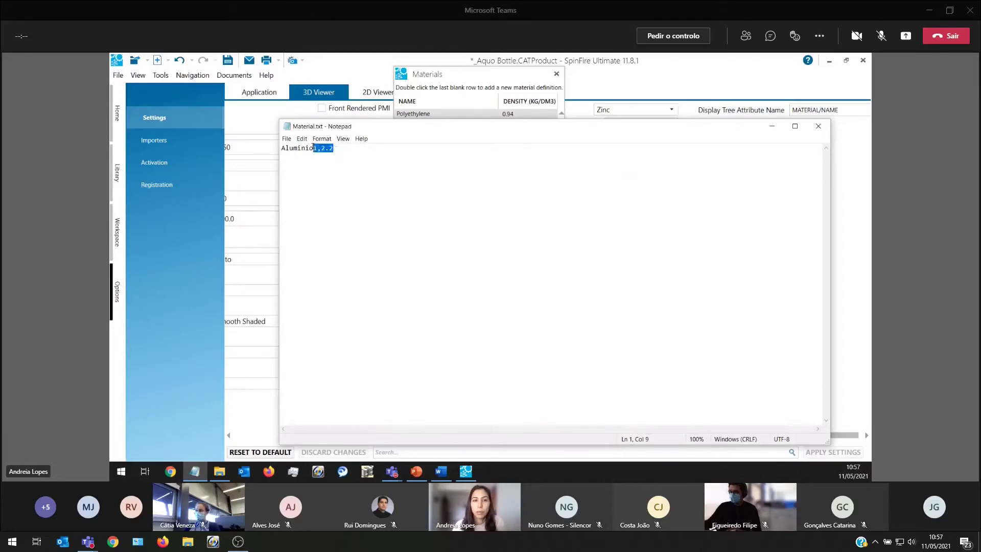
pyautogui.click(428, 144)
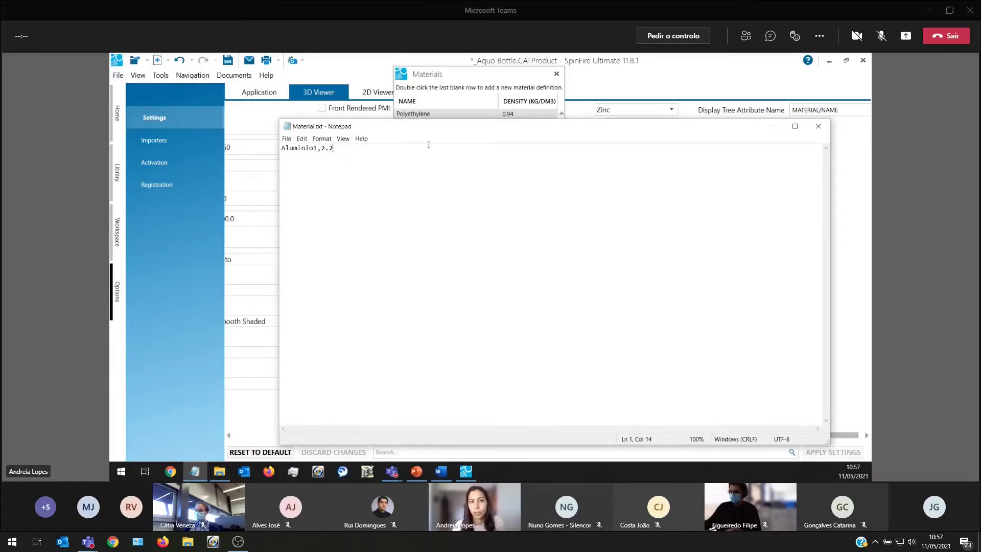
pyautogui.hotkey('shift', 'Home')
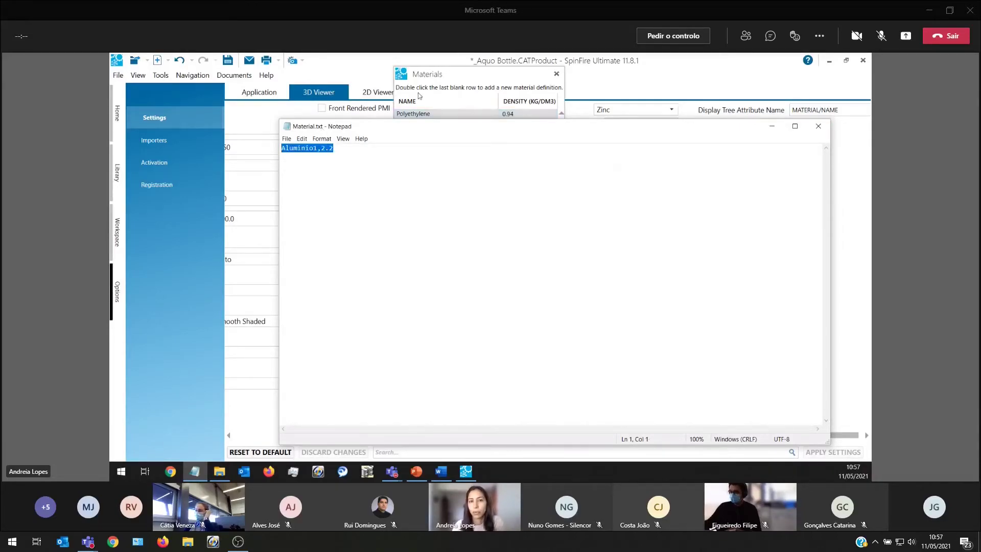
pyautogui.click(819, 127)
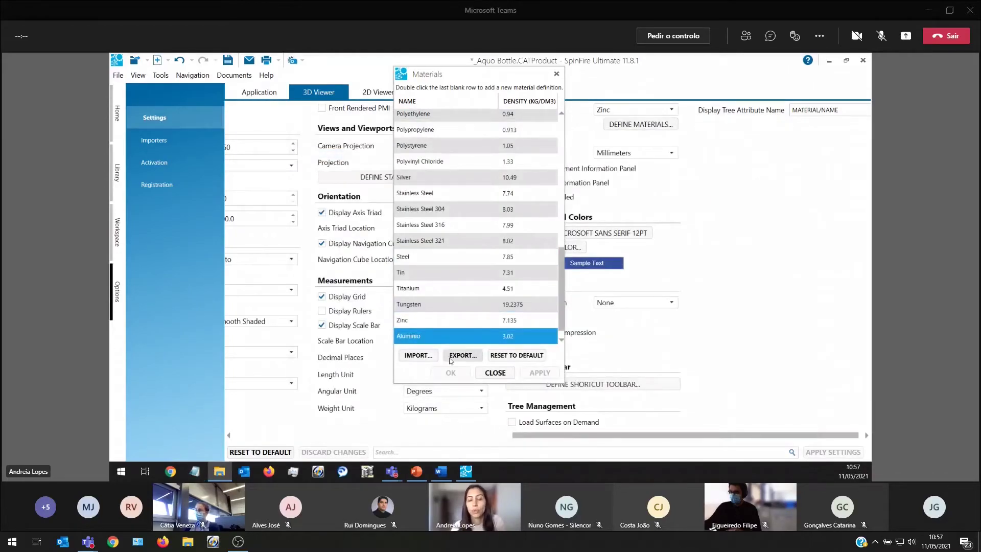
# Import the material definitions from Material.txt in the Webinar_Spinfire folder, overwriting existing materials, and apply the updated list.
pyautogui.click(419, 358)
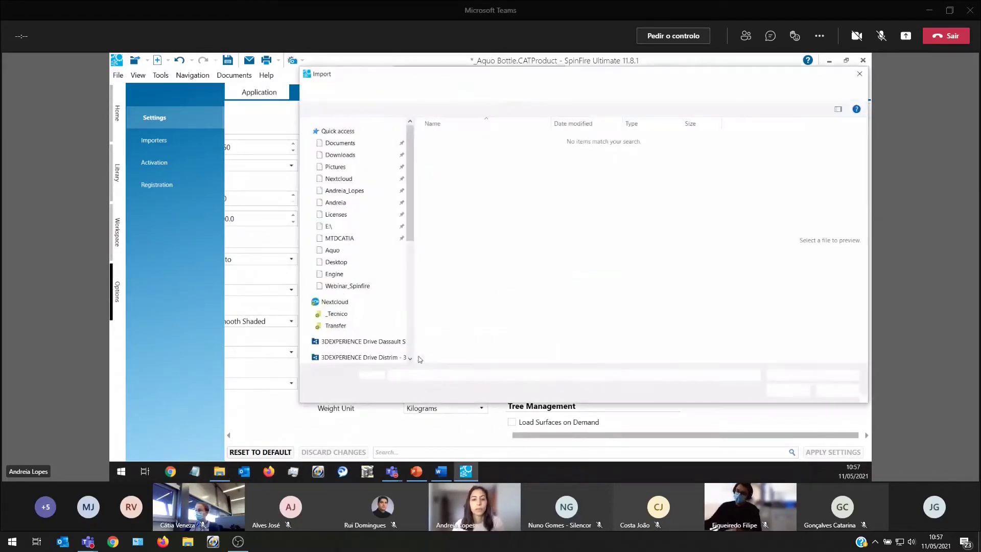
pyautogui.click(450, 92)
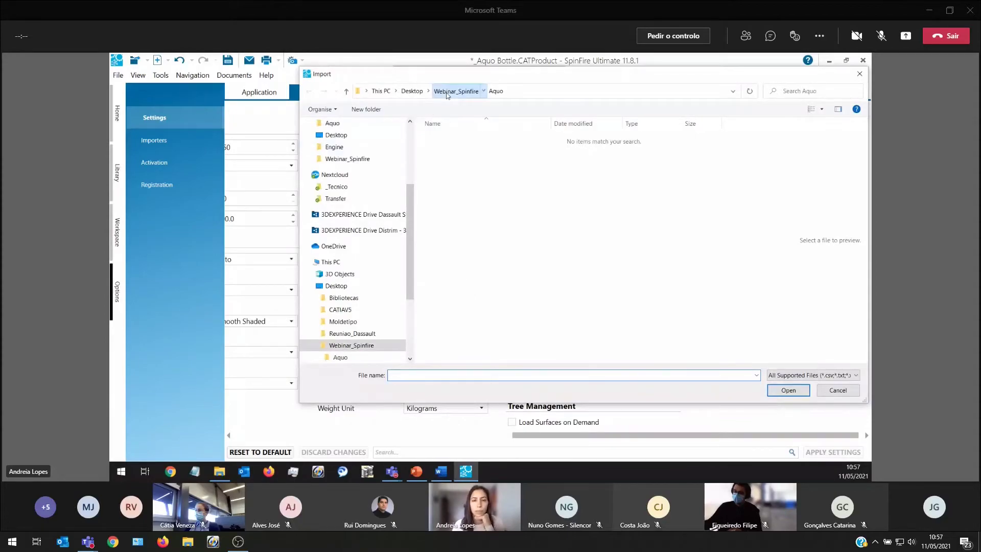
pyautogui.click(445, 161)
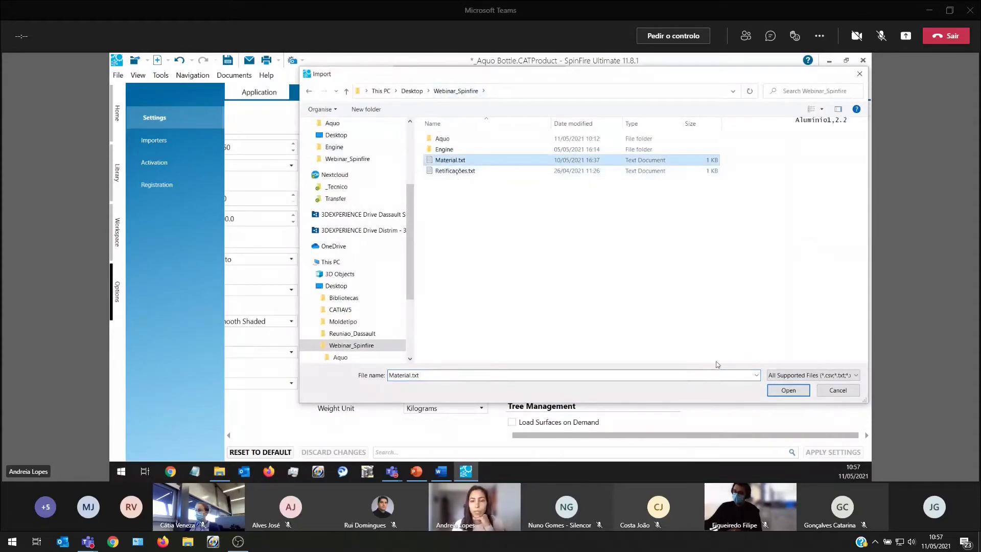
pyautogui.click(793, 391)
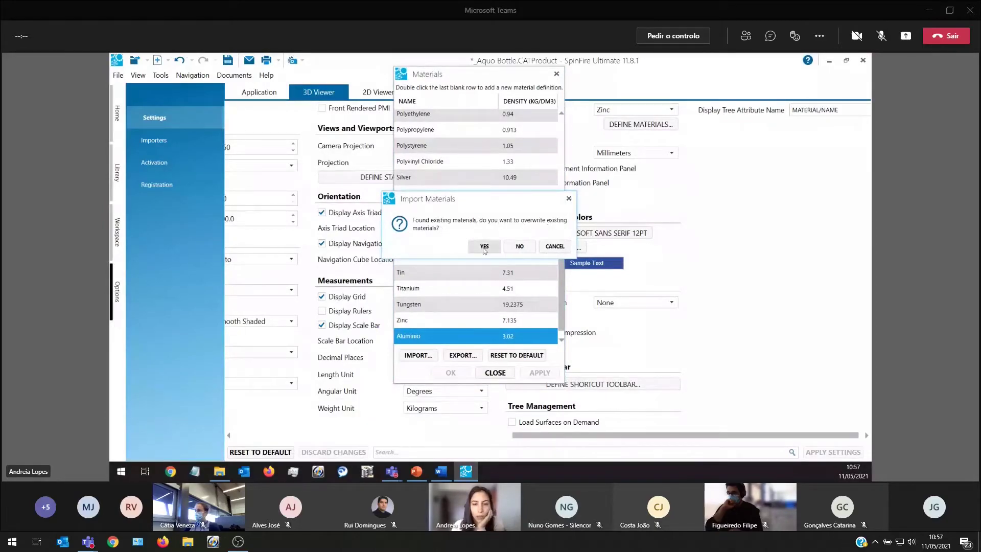
pyautogui.click(484, 246)
pyautogui.moveTo(562, 288); pyautogui.dragTo(565, 155)
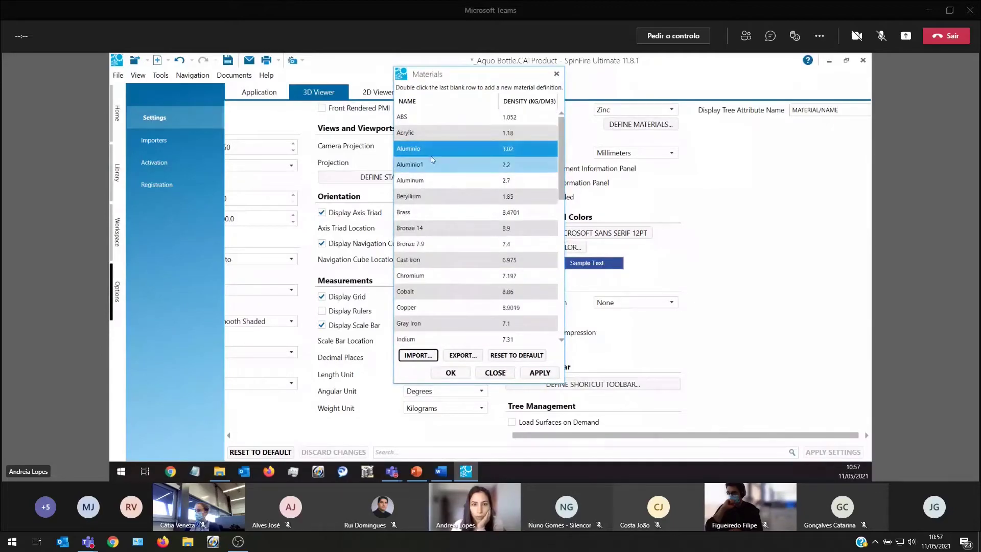
pyautogui.click(536, 375)
pyautogui.click(495, 372)
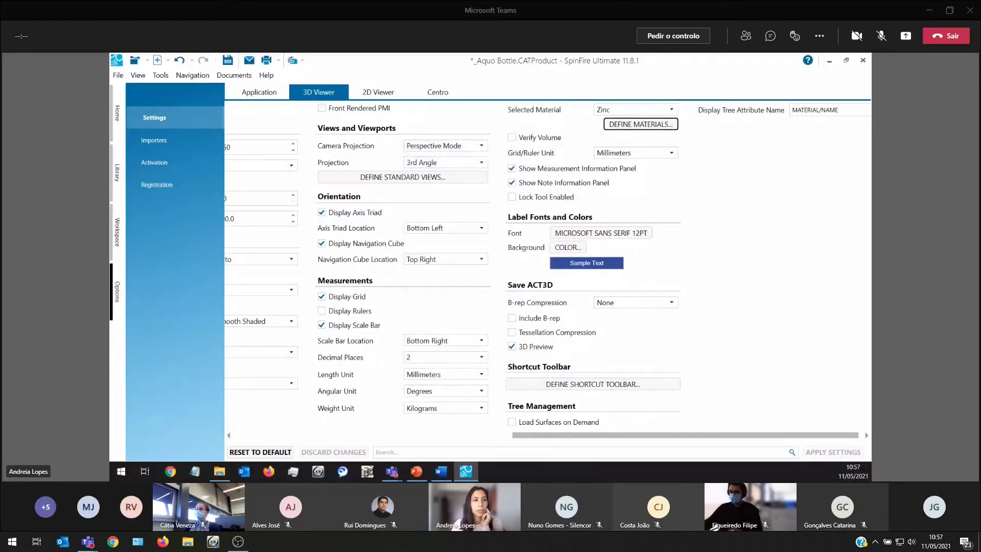
# Return to the bottle assembly and set Aluminio1 with density 2.2 as its material.
pyautogui.click(116, 233)
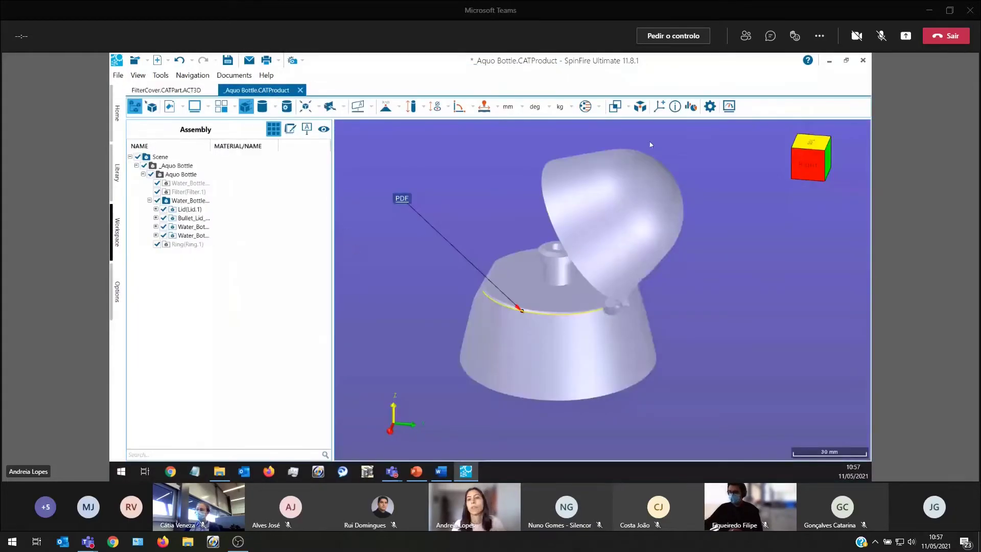
pyautogui.click(598, 106)
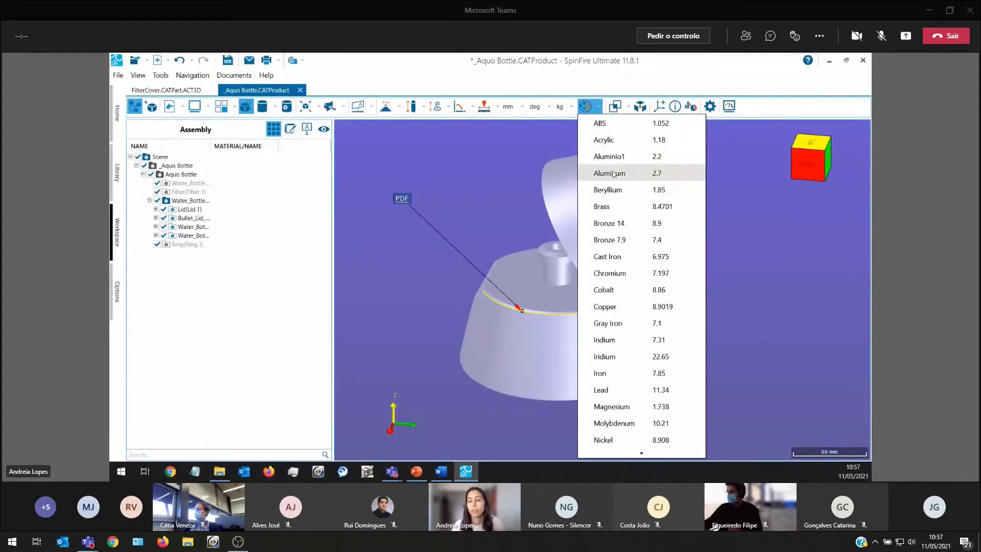
pyautogui.click(476, 171)
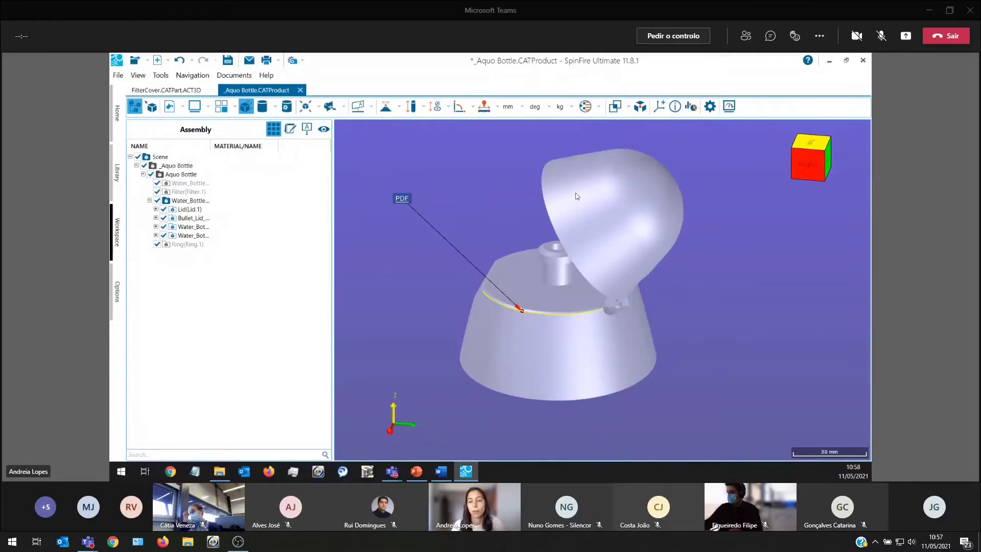
pyautogui.click(585, 107)
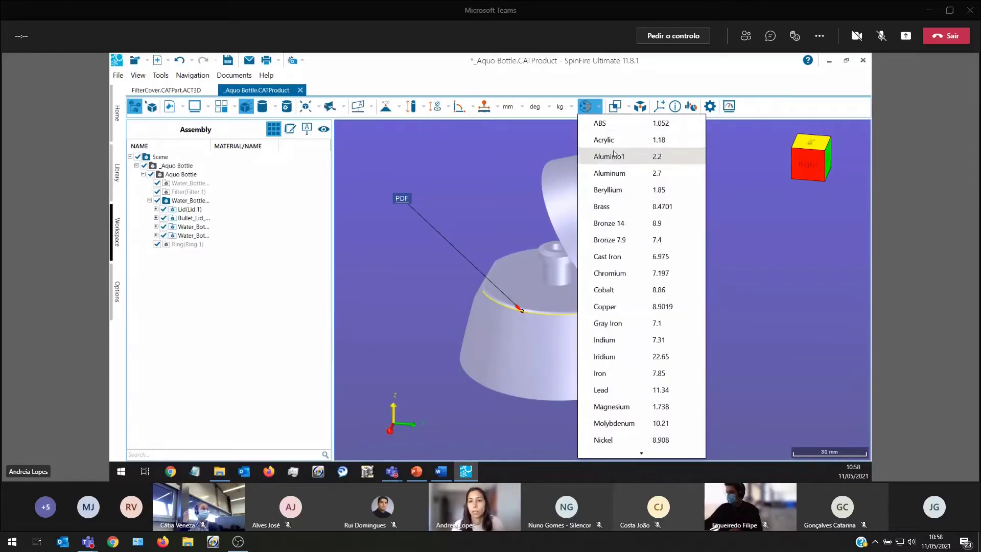
pyautogui.click(598, 107)
pyautogui.click(599, 109)
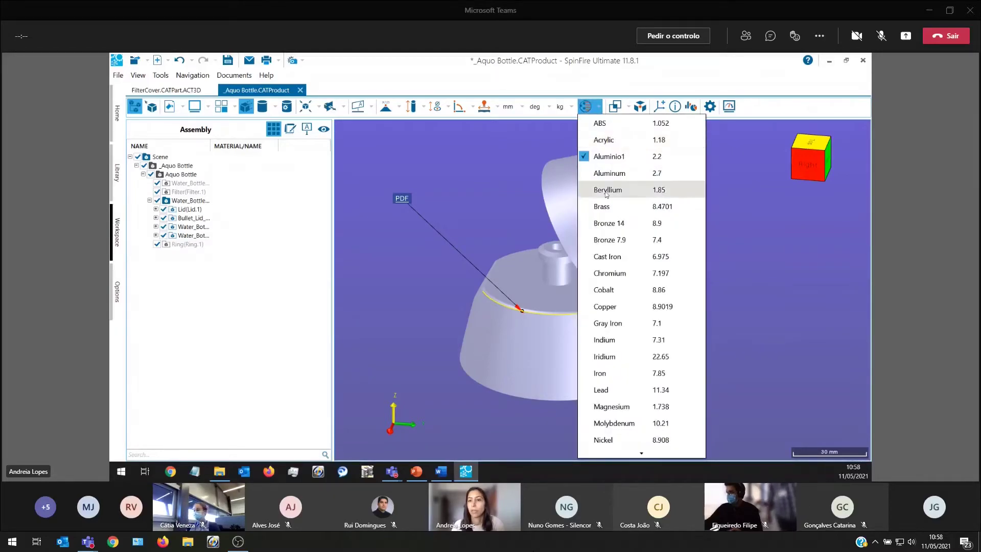
pyautogui.click(428, 166)
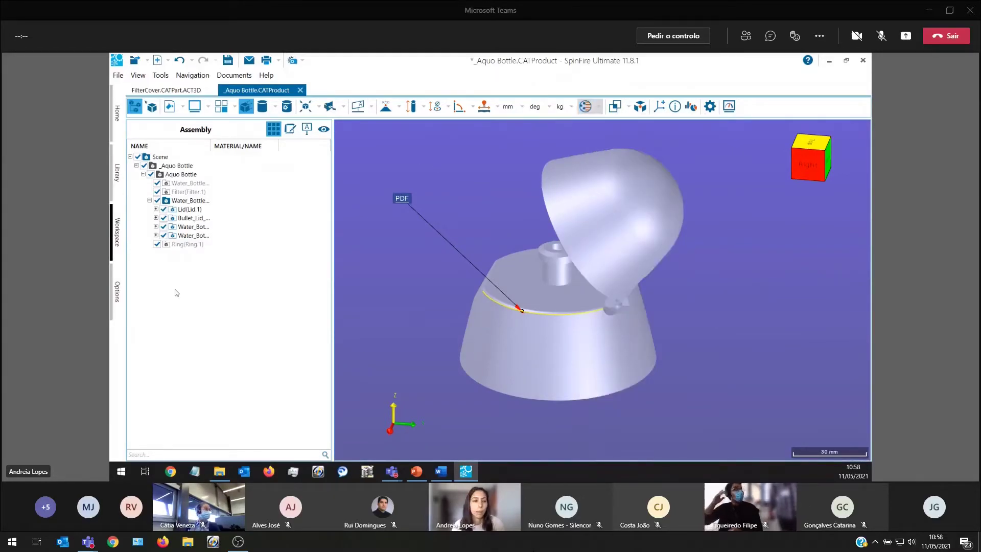
# Look through the materials offered for the Selected Material option in the 3D Viewer settings.
pyautogui.click(118, 297)
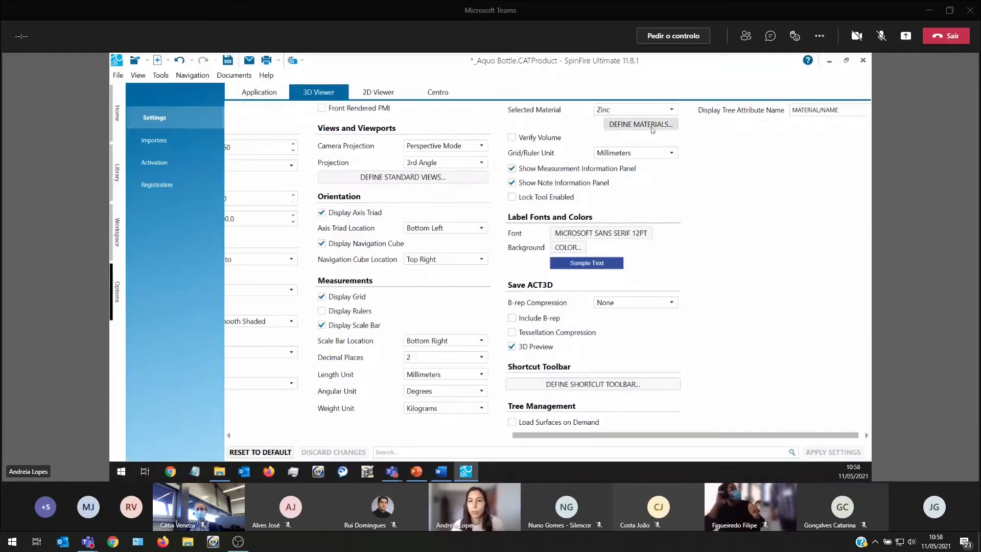
pyautogui.click(638, 110)
pyautogui.scroll(-1, 660, 249)
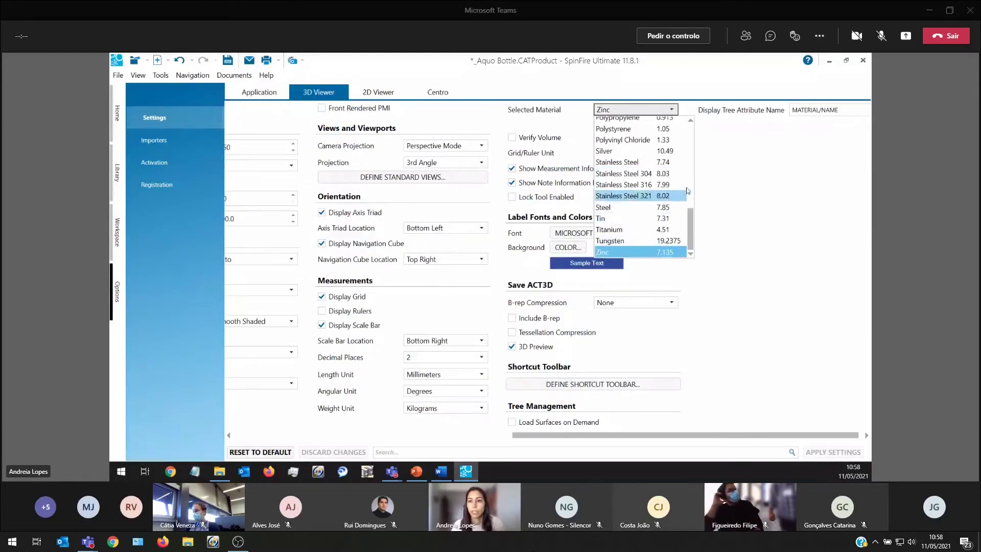
pyautogui.click(701, 169)
# Examine the file types available for exporting the material definitions, and leave the definitions without exporting.
pyautogui.click(641, 124)
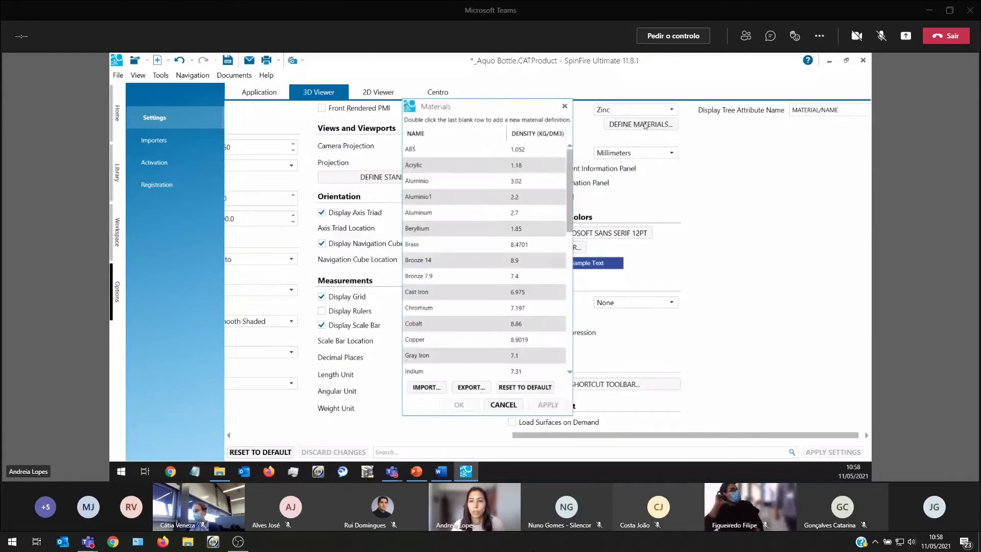
pyautogui.click(472, 387)
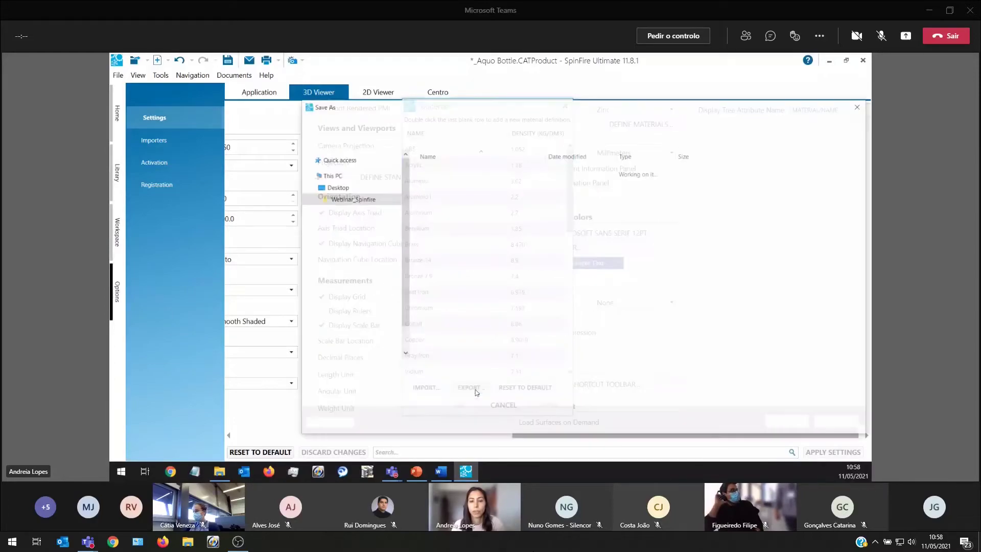
pyautogui.click(420, 383)
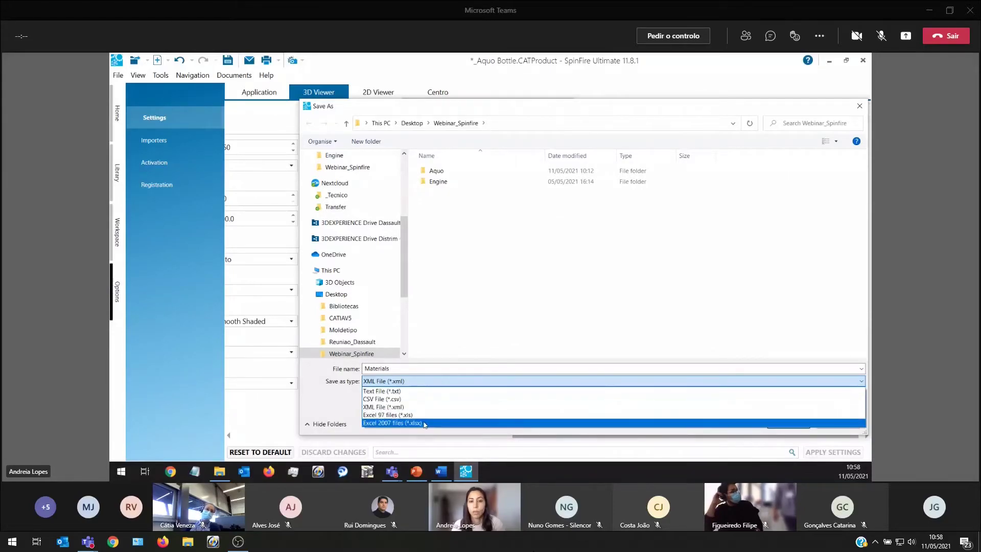
pyautogui.click(609, 126)
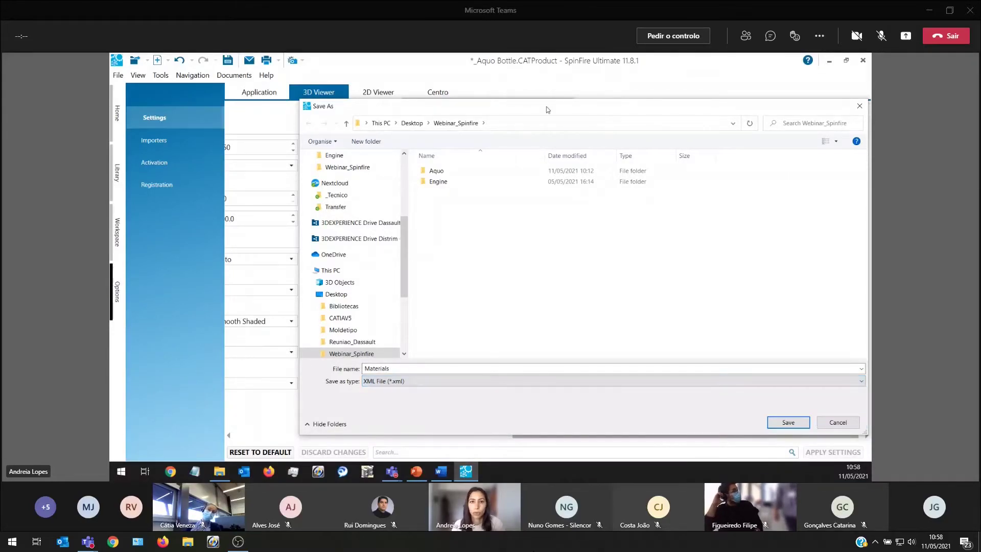
pyautogui.moveTo(546, 106); pyautogui.dragTo(409, 95)
pyautogui.click(697, 409)
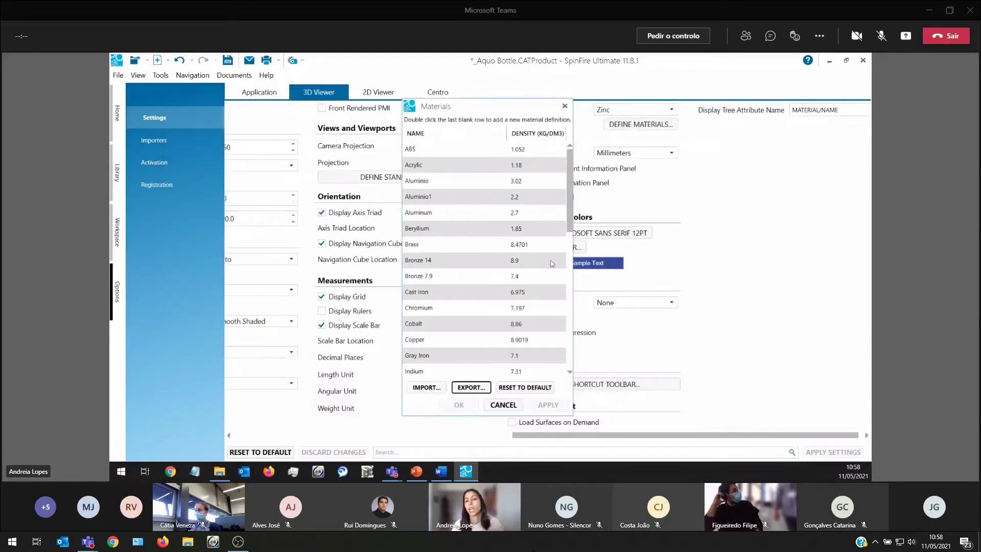
pyautogui.click(503, 405)
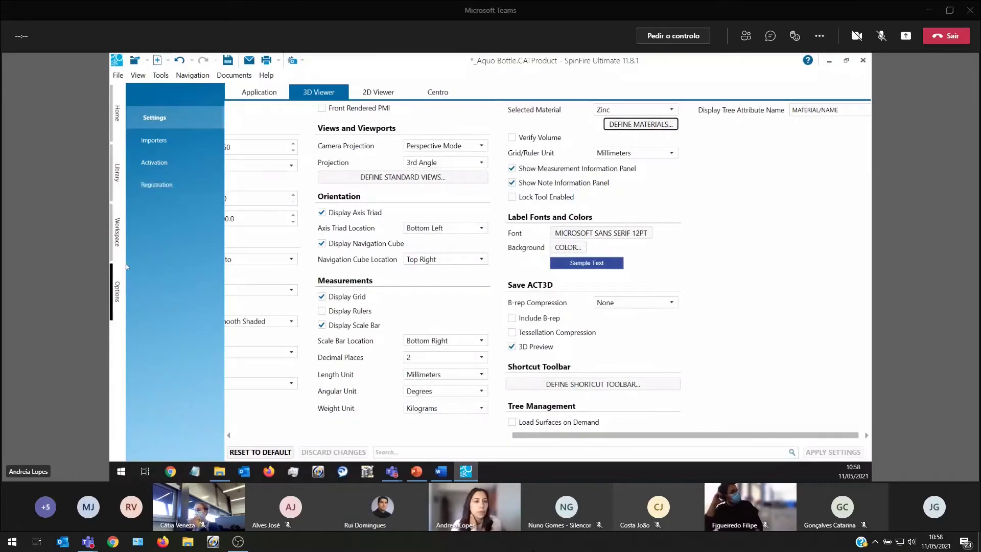
# Return to the workspace, open Engine.iam.ACT3D from the Webinar_Spinfire folder, and close the floating Shortcut Toolbar.
pyautogui.click(119, 243)
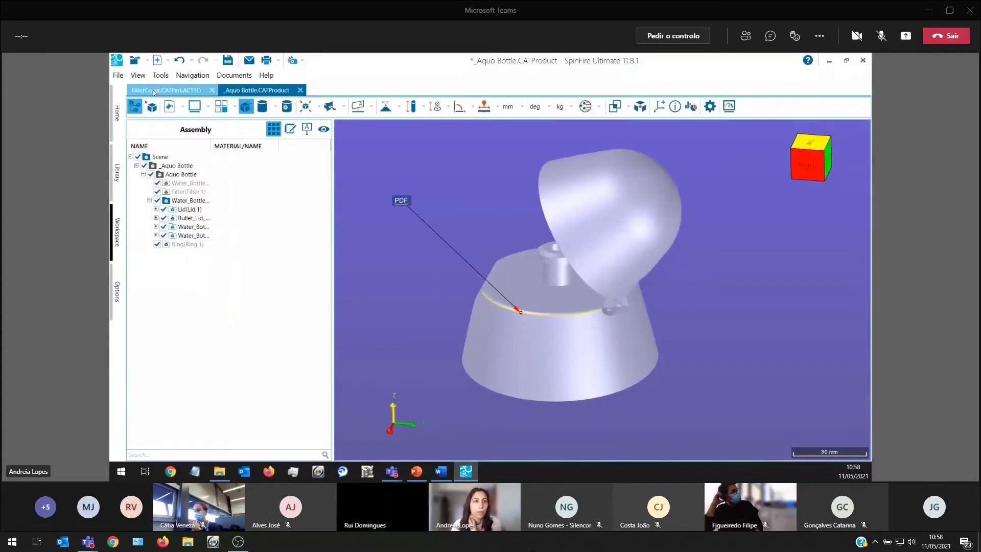
pyautogui.click(118, 75)
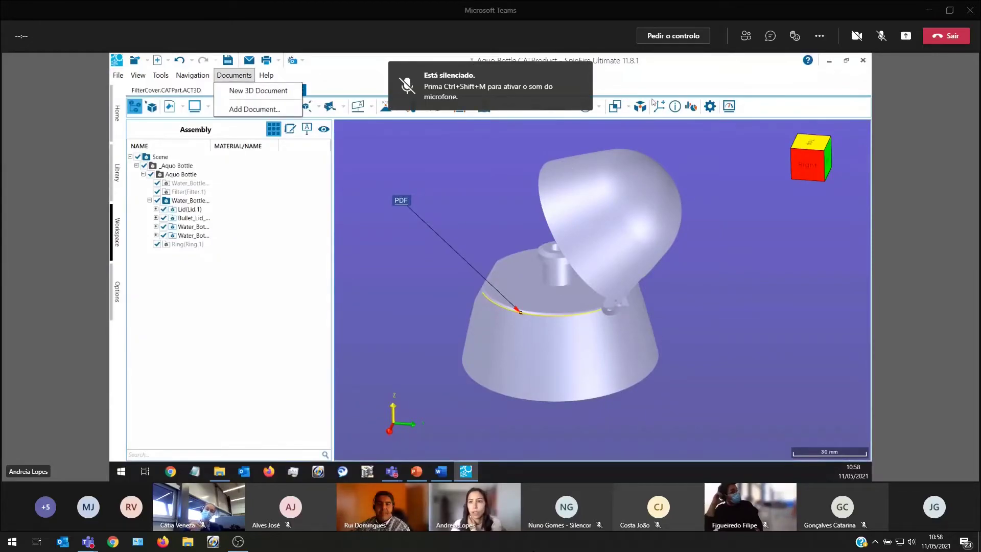
pyautogui.click(622, 106)
pyautogui.click(622, 106)
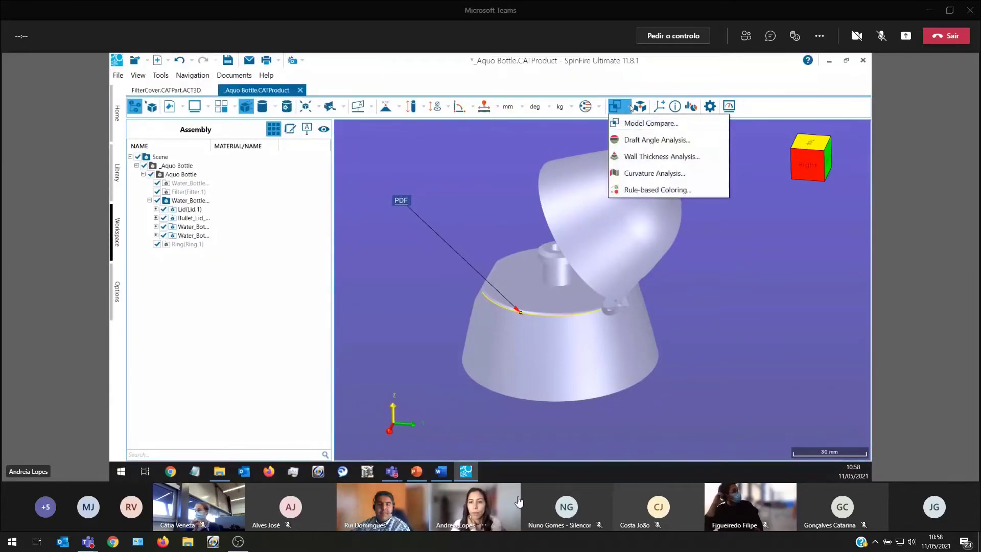
pyautogui.click(464, 173)
pyautogui.click(118, 75)
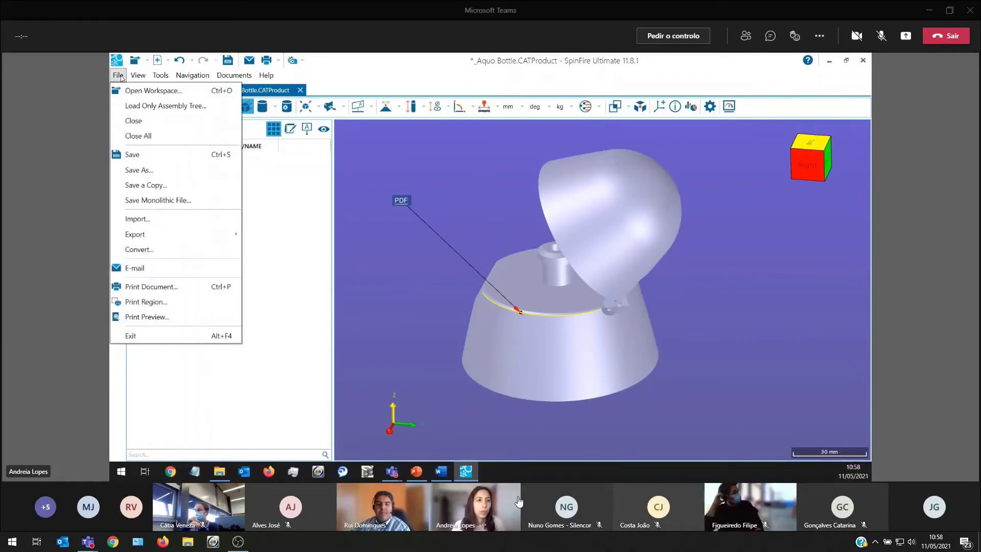
pyautogui.click(132, 91)
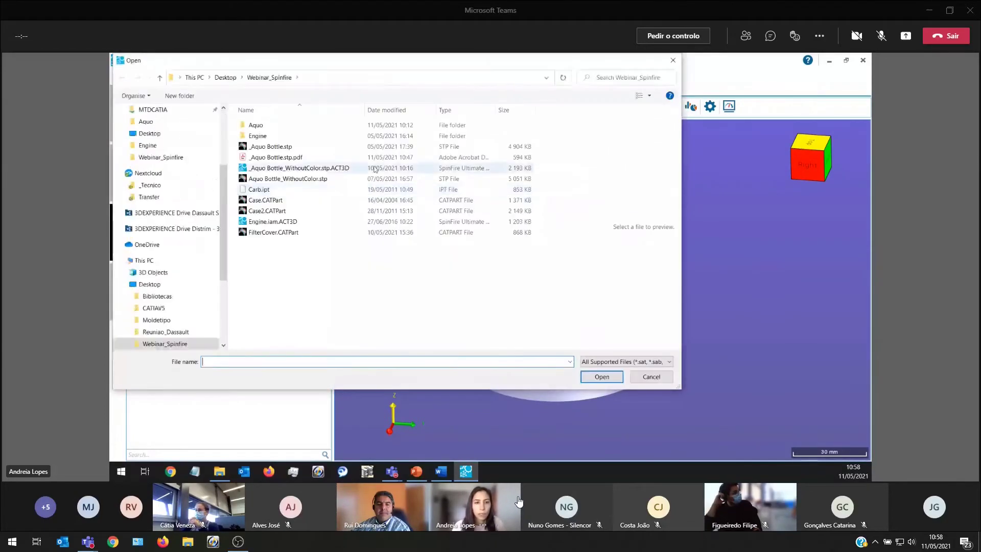
pyautogui.click(260, 221)
pyautogui.click(602, 377)
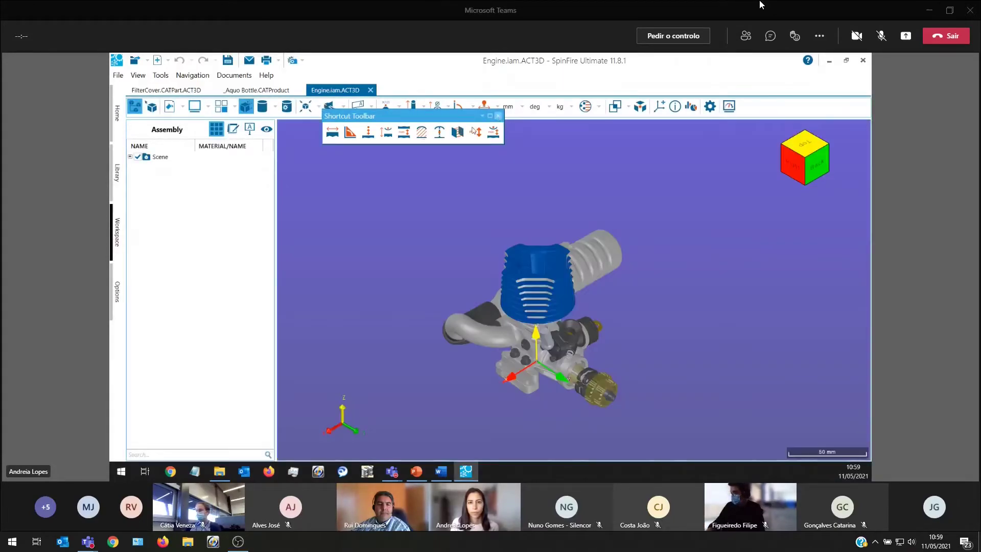
pyautogui.moveTo(418, 119); pyautogui.dragTo(374, 129)
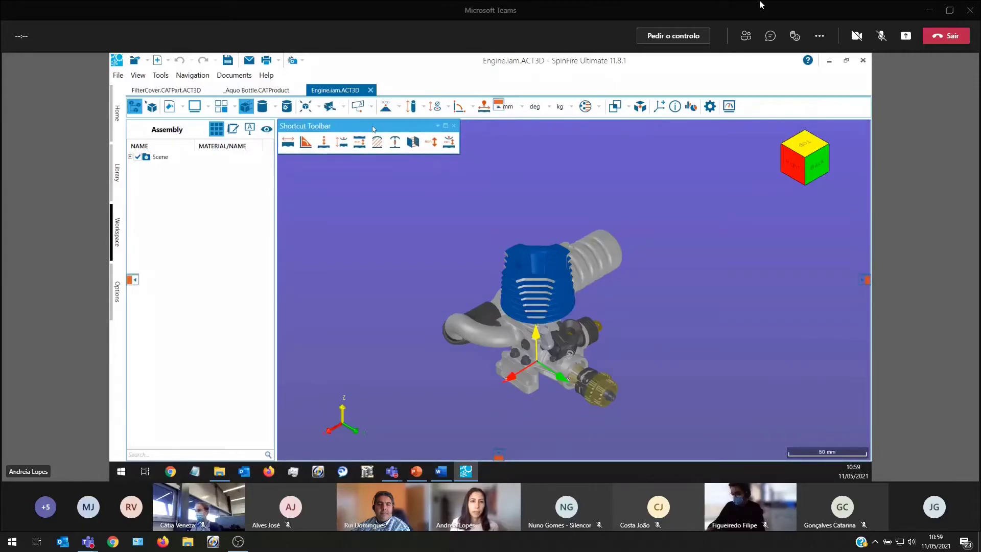
pyautogui.click(455, 126)
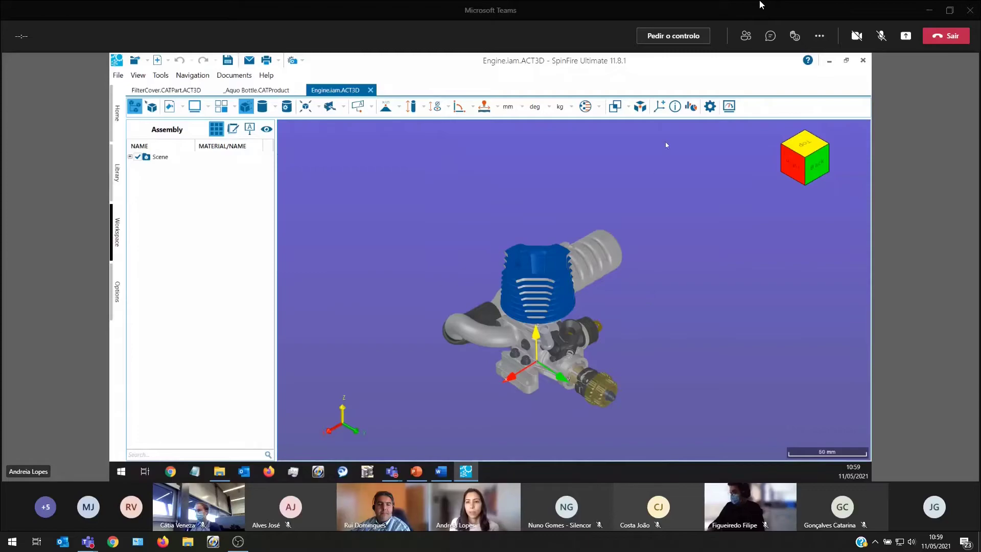
# Start Rule-based Coloring on the engine and set the Match color to Specific.
pyautogui.click(627, 106)
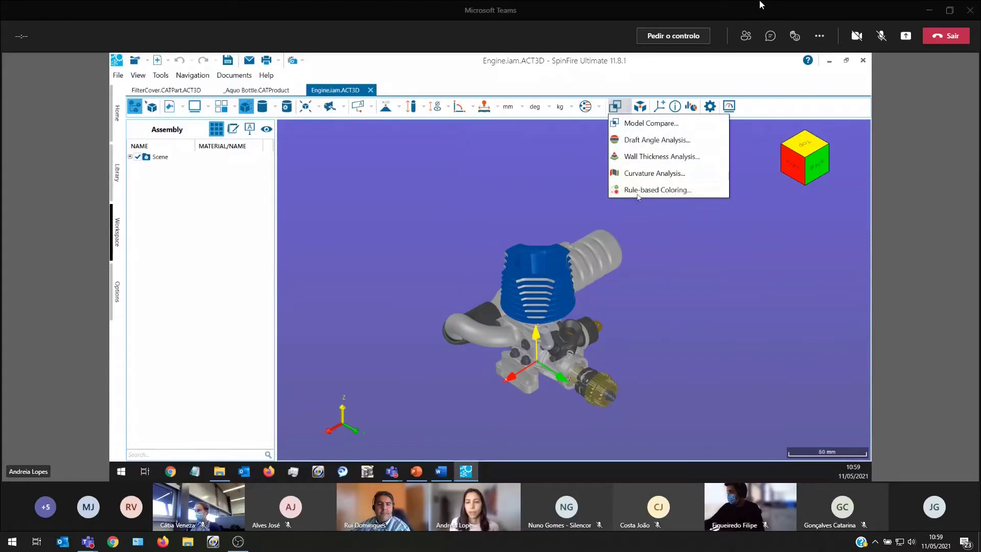
pyautogui.click(638, 194)
pyautogui.moveTo(252, 187); pyautogui.dragTo(477, 102)
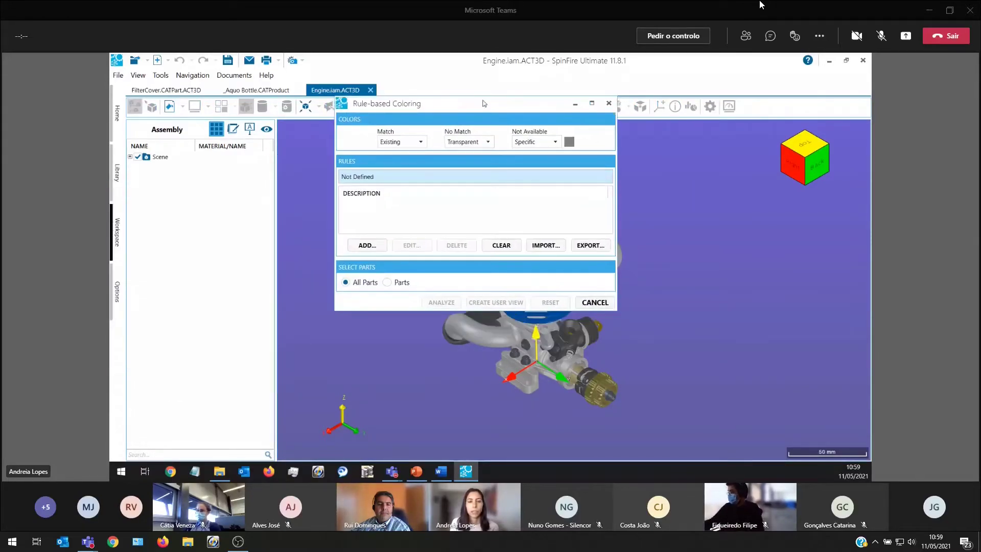
pyautogui.click(421, 142)
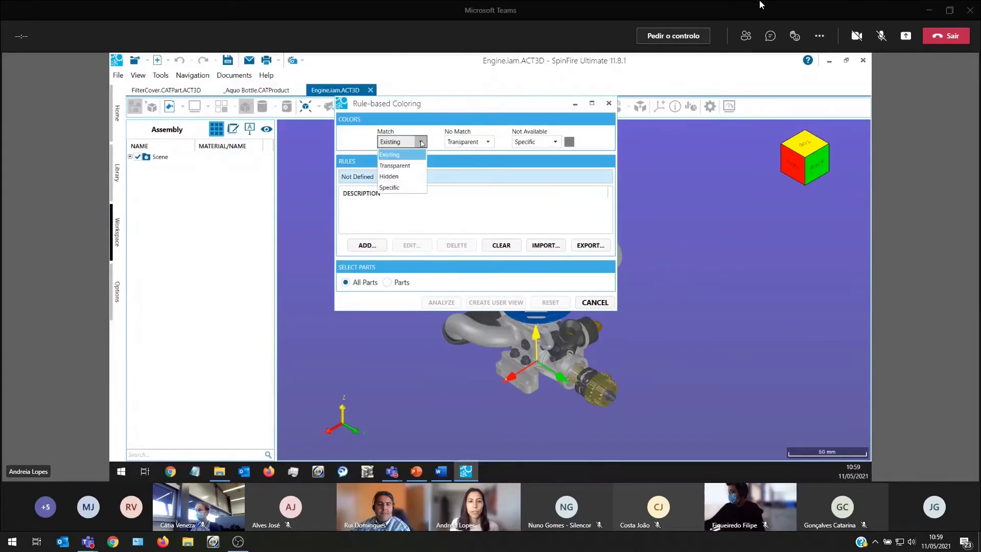
pyautogui.click(398, 188)
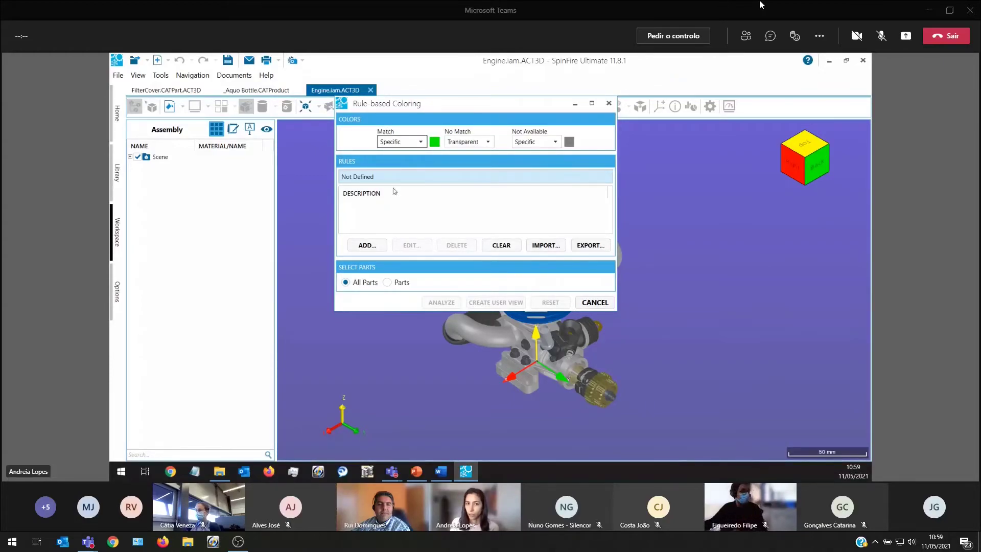
pyautogui.moveTo(436, 103); pyautogui.dragTo(383, 104)
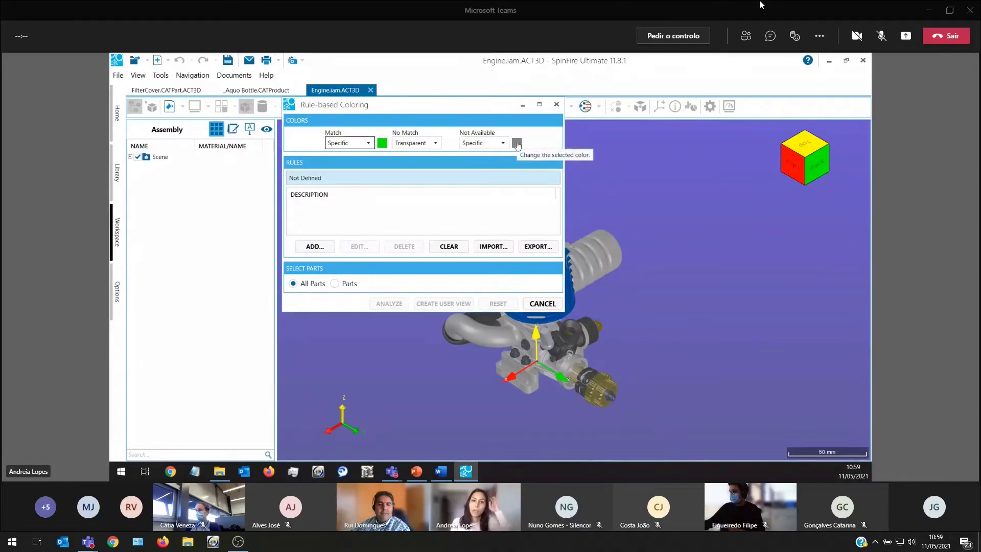
# Add a coloring rule for the physical property Volume, compared to a value, Less or Equal to 50.
pyautogui.click(315, 247)
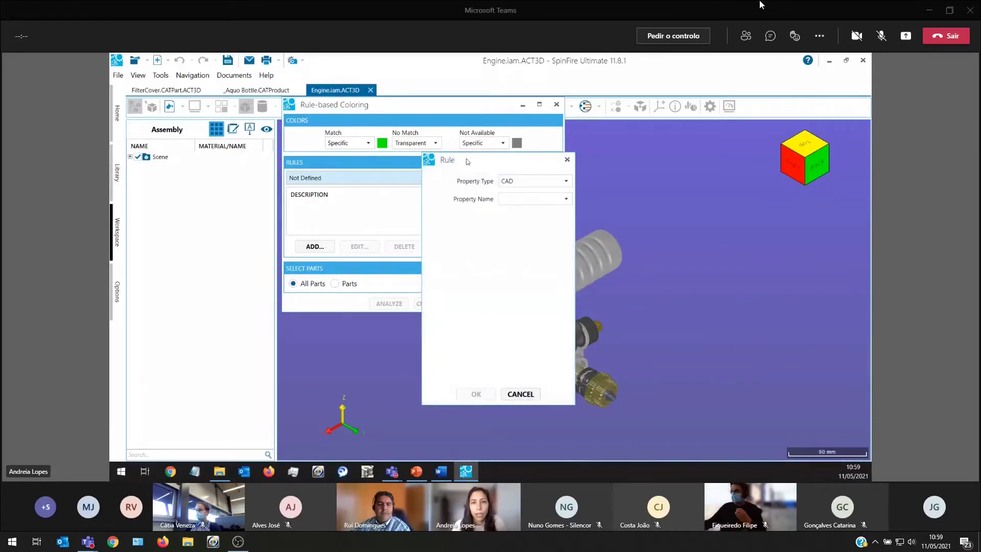
pyautogui.click(503, 157)
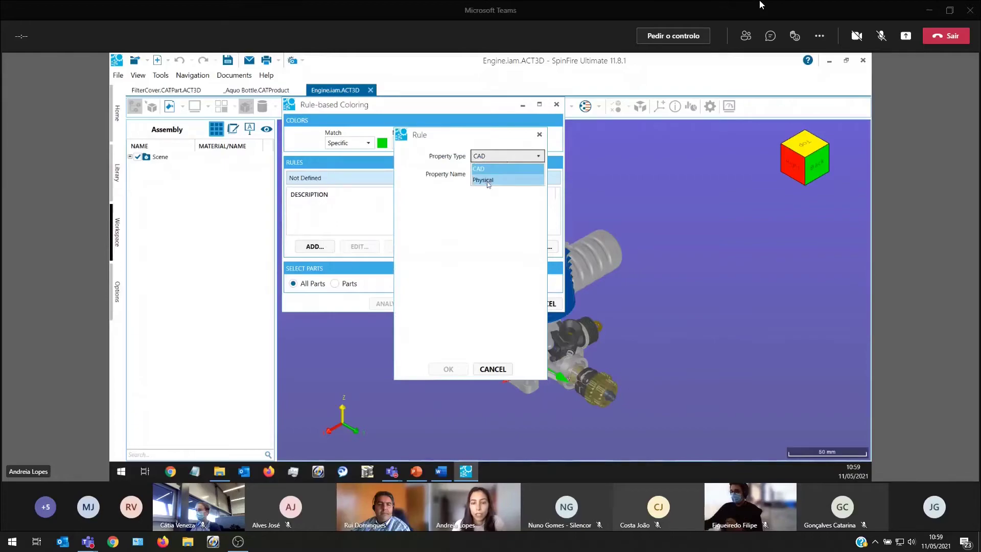
pyautogui.click(491, 179)
pyautogui.click(497, 173)
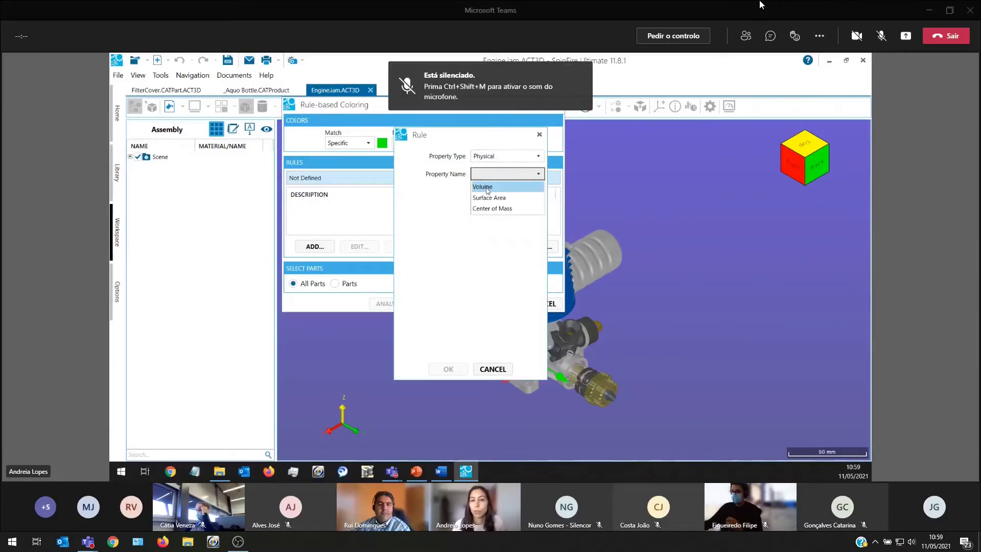
pyautogui.click(490, 187)
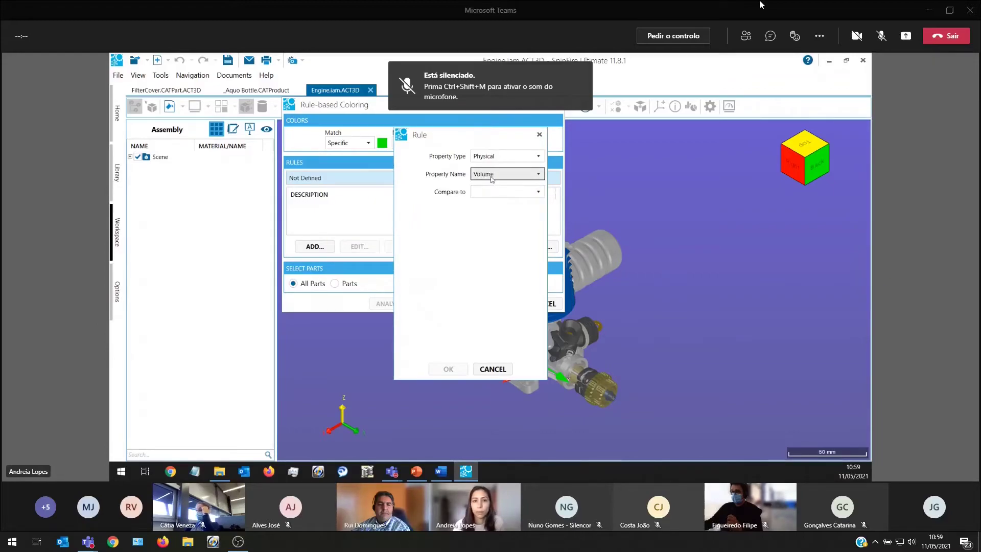
pyautogui.click(489, 192)
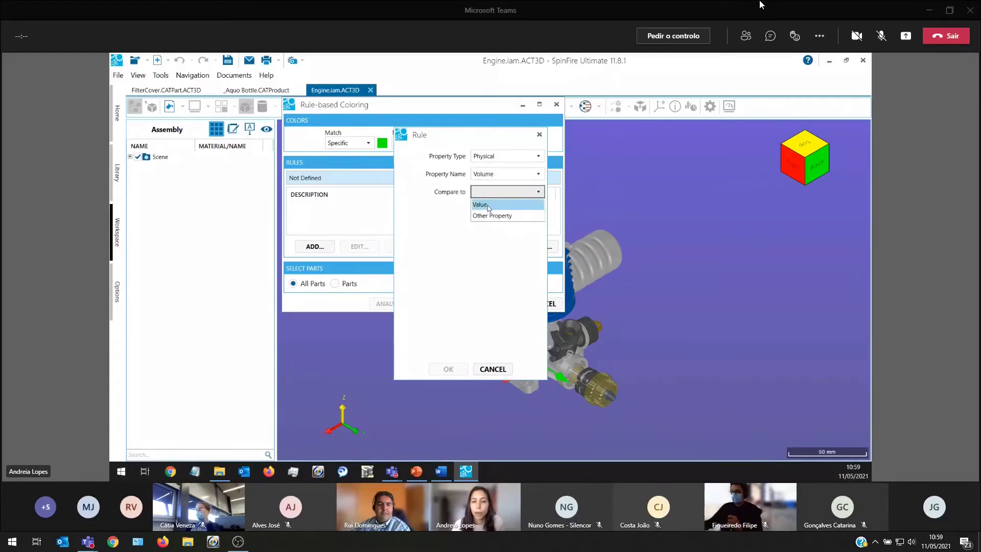
pyautogui.click(489, 205)
pyautogui.click(482, 210)
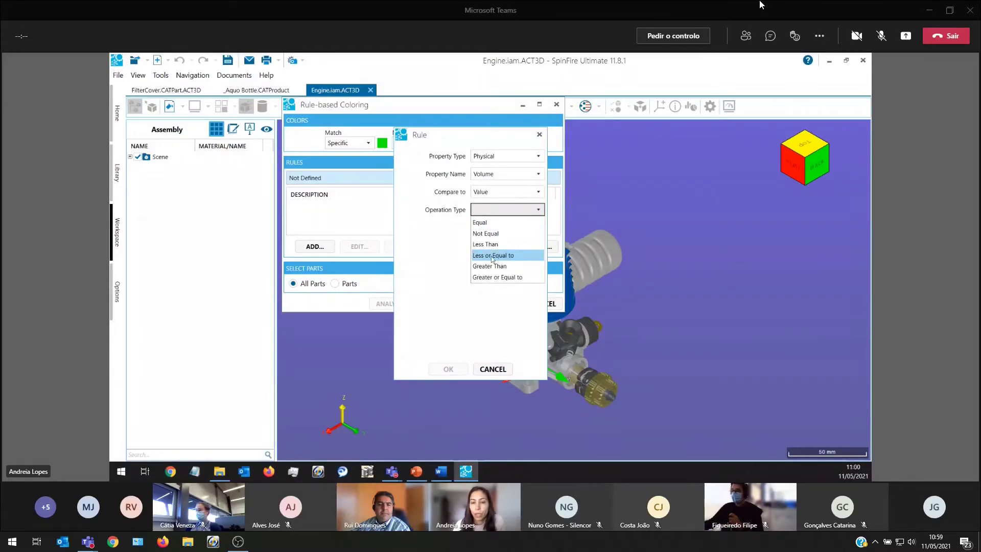
pyautogui.click(492, 256)
pyautogui.click(486, 230)
pyautogui.write('50')
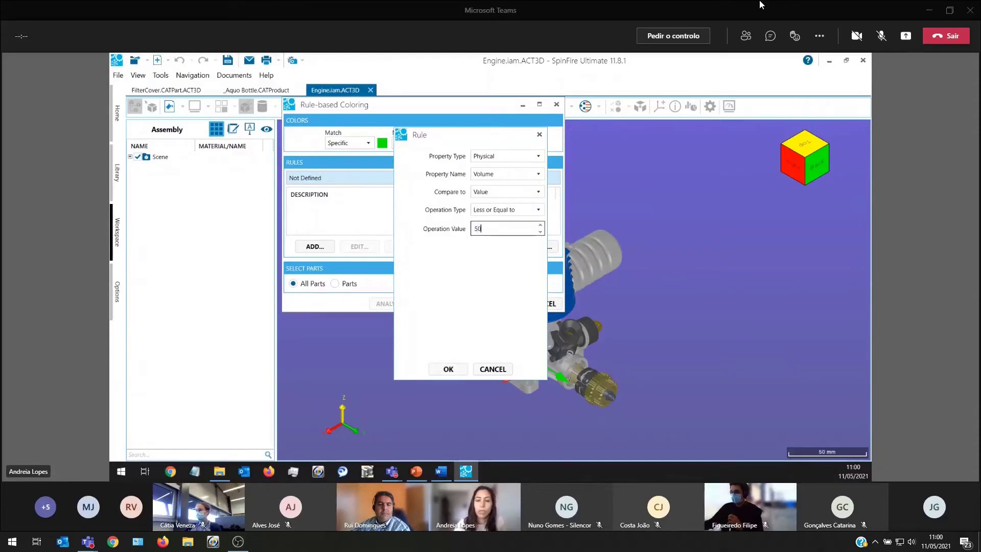
pyautogui.click(449, 369)
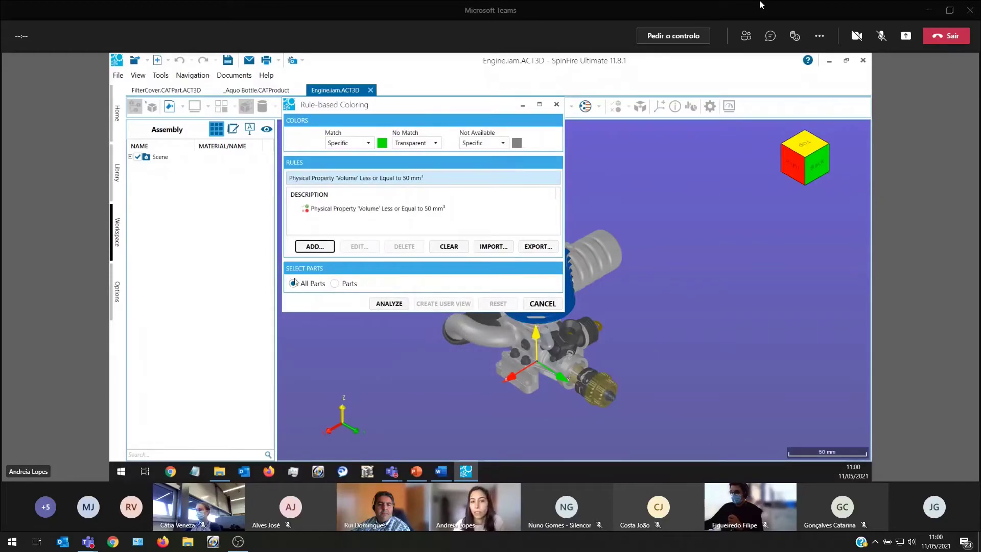
# Analyze all engine parts with the volume rule, and arrange the results window beside the colored model.
pyautogui.moveTo(449, 109); pyautogui.dragTo(356, 106)
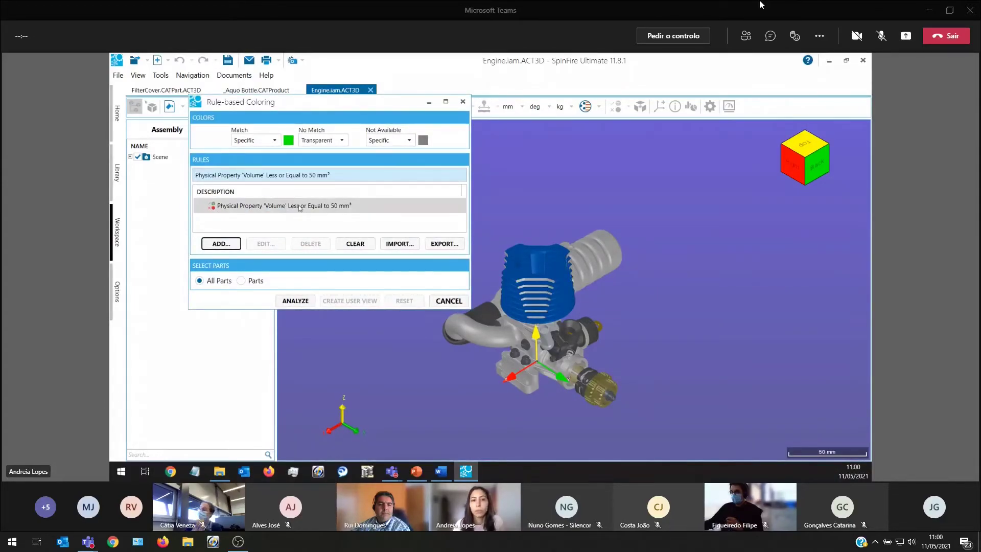
pyautogui.click(295, 301)
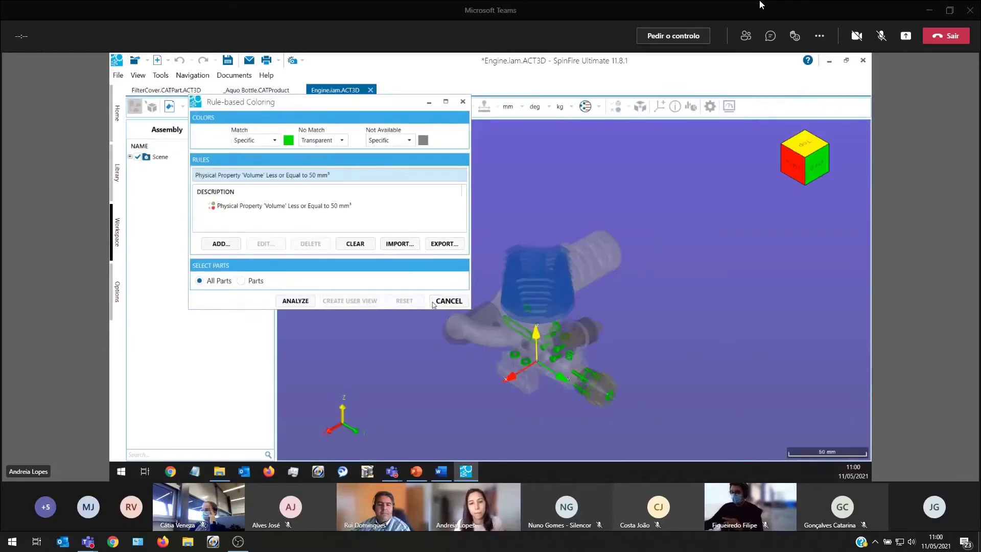
pyautogui.moveTo(570, 340); pyautogui.dragTo(664, 250)
pyautogui.moveTo(421, 204); pyautogui.dragTo(687, 204)
pyautogui.moveTo(501, 348); pyautogui.dragTo(501, 438)
pyautogui.moveTo(437, 157); pyautogui.dragTo(460, 106)
pyautogui.moveTo(465, 385); pyautogui.dragTo(465, 428)
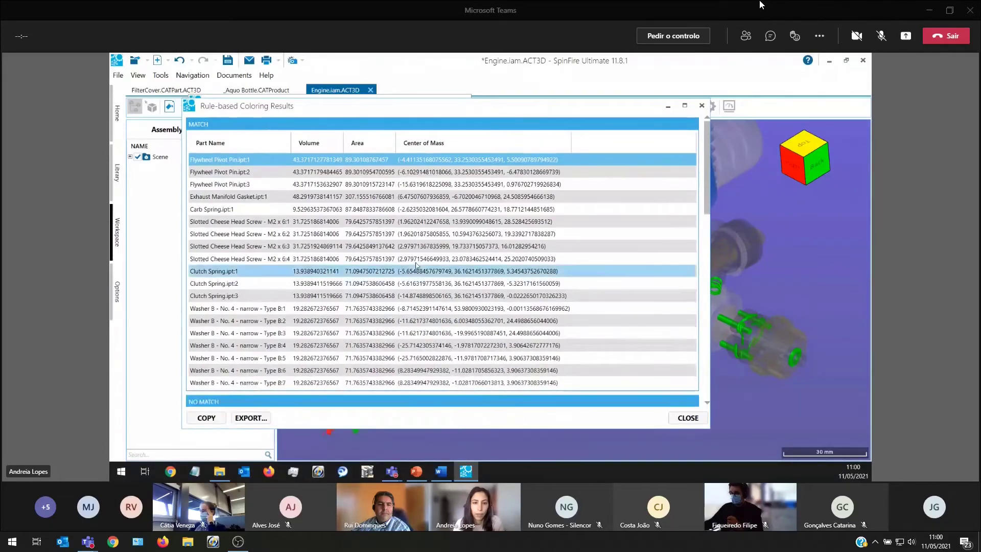
# Sort the matching parts by volume and select several of them to locate them on the engine.
pyautogui.click(364, 147)
pyautogui.click(309, 144)
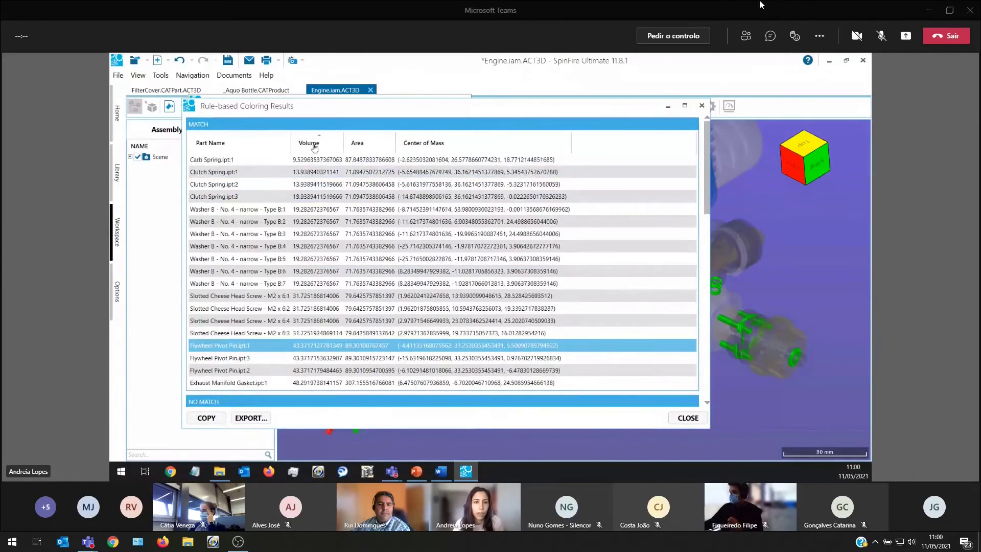
pyautogui.click(308, 161)
pyautogui.moveTo(331, 108); pyautogui.dragTo(302, 106)
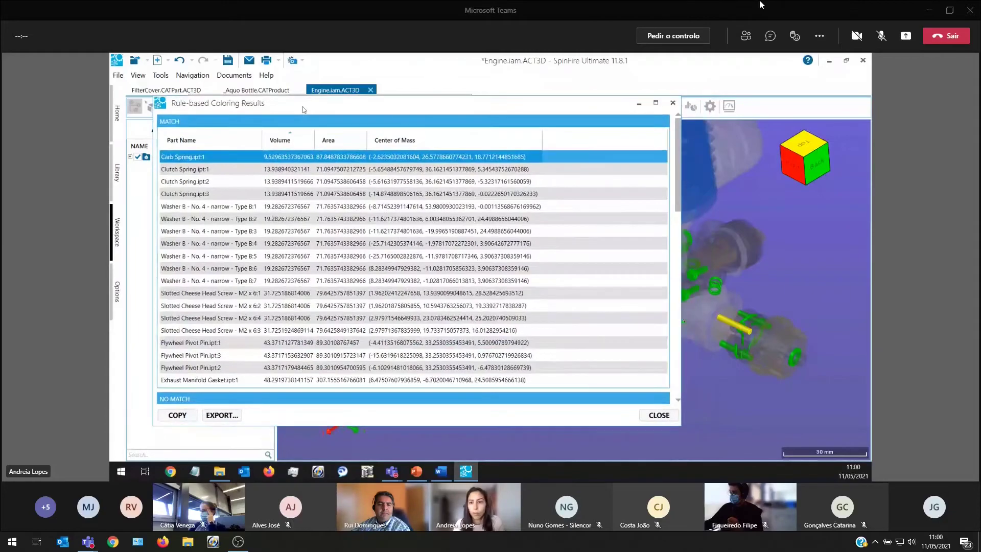
pyautogui.click(285, 168)
pyautogui.press('Down')
pyautogui.press('Down')
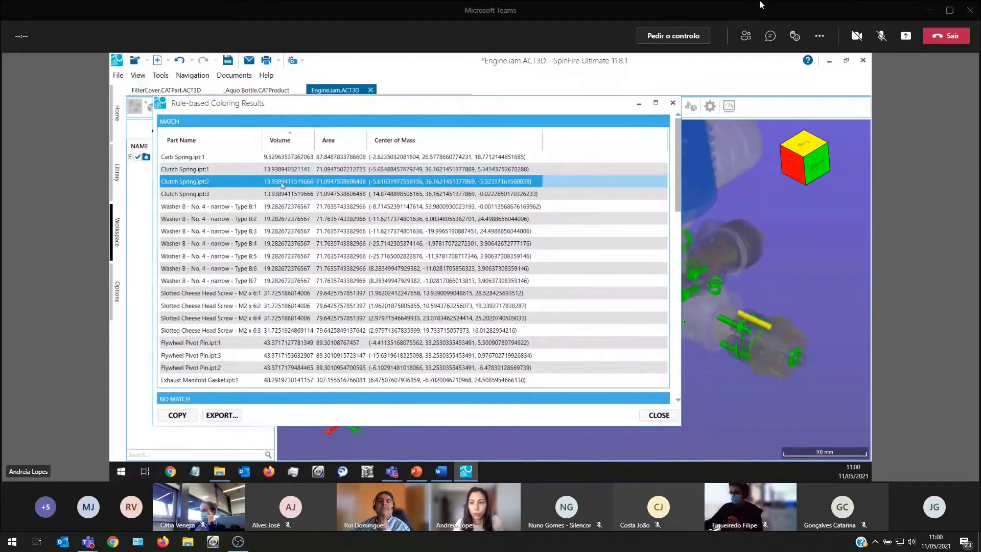
pyautogui.click(278, 160)
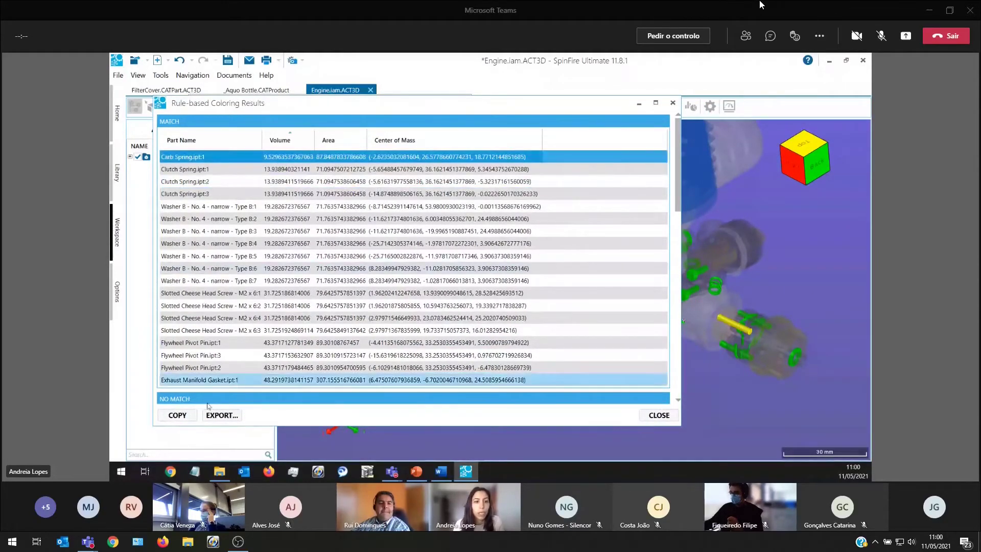
# Examine the file types available for exporting the coloring results, and leave without exporting.
pyautogui.click(221, 416)
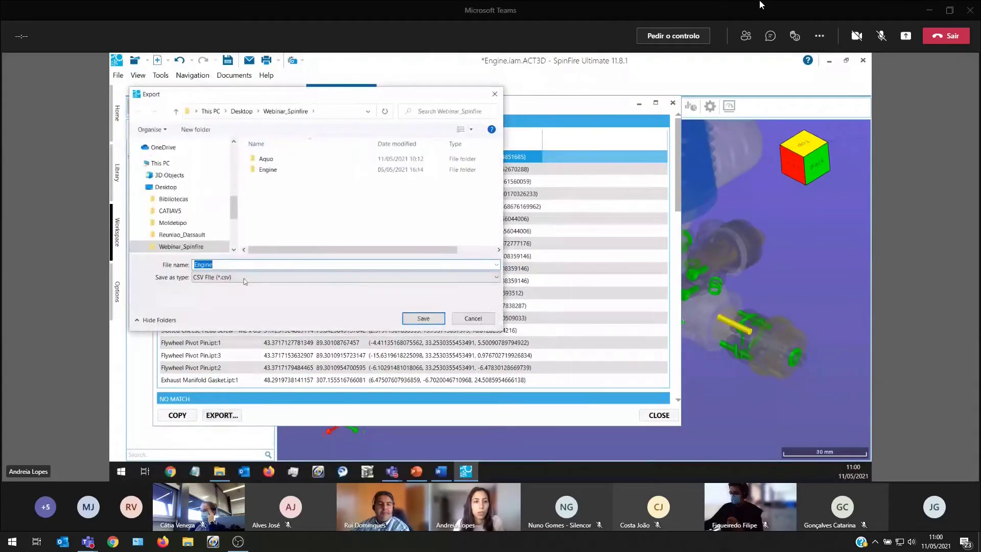
pyautogui.click(240, 277)
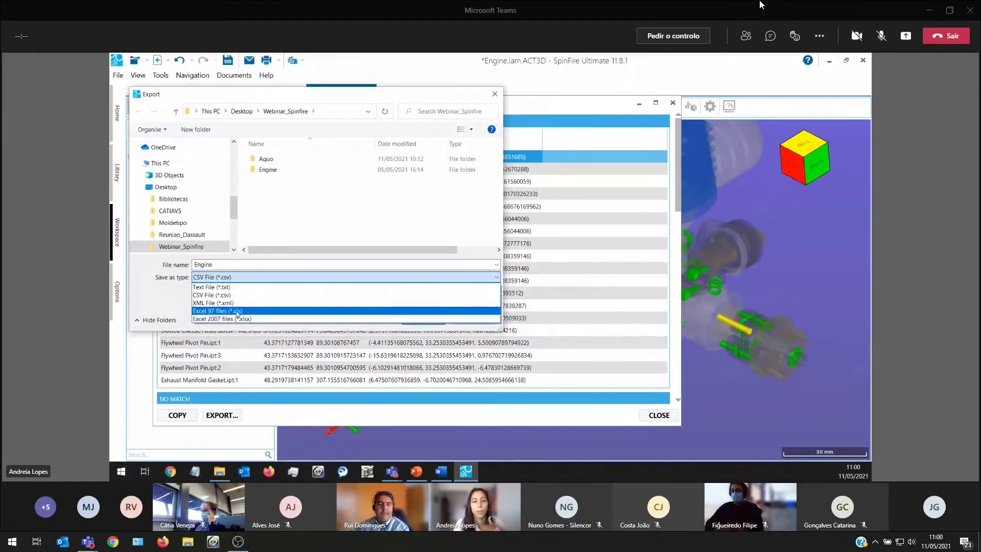
pyautogui.click(333, 101)
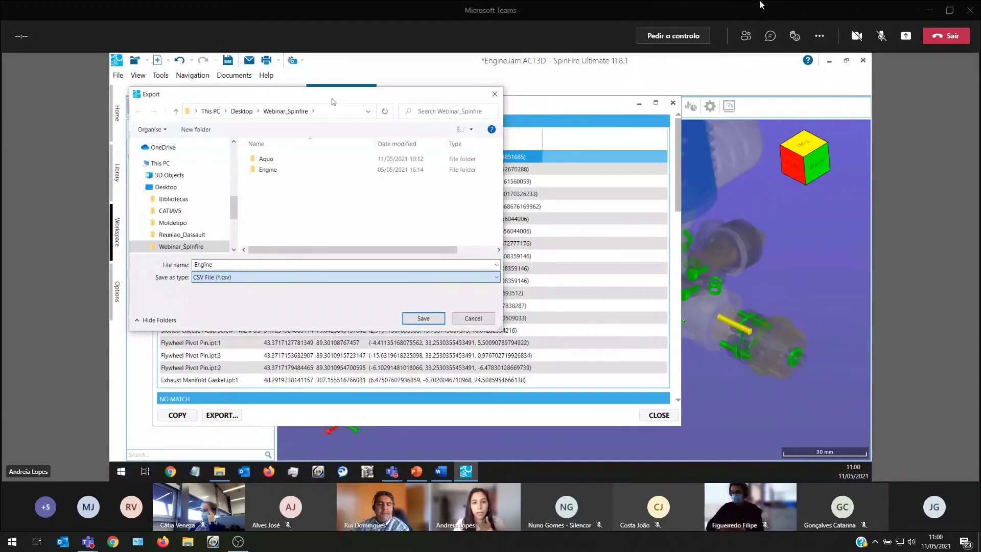
pyautogui.click(470, 320)
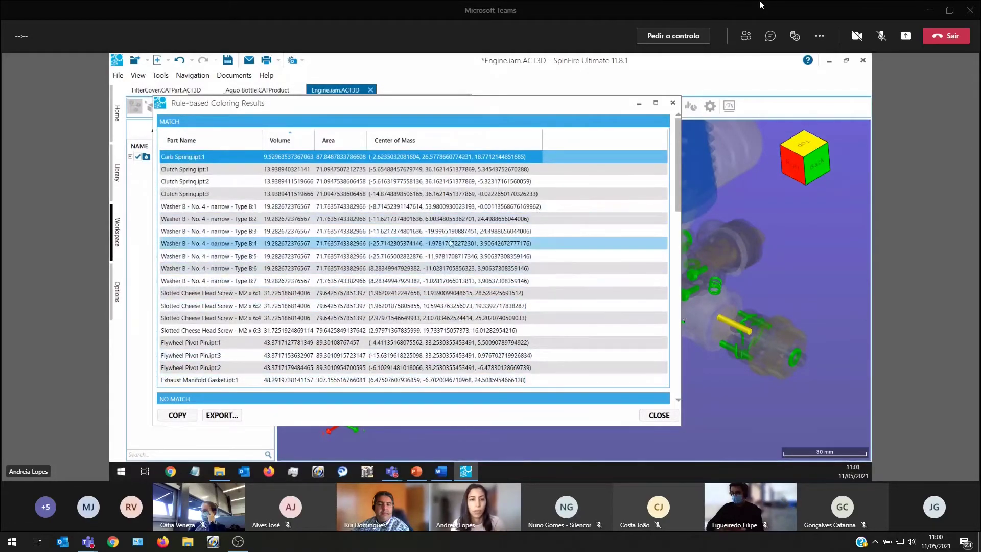
# Close the coloring results and cancel Rule-based Coloring on the engine.
pyautogui.click(652, 416)
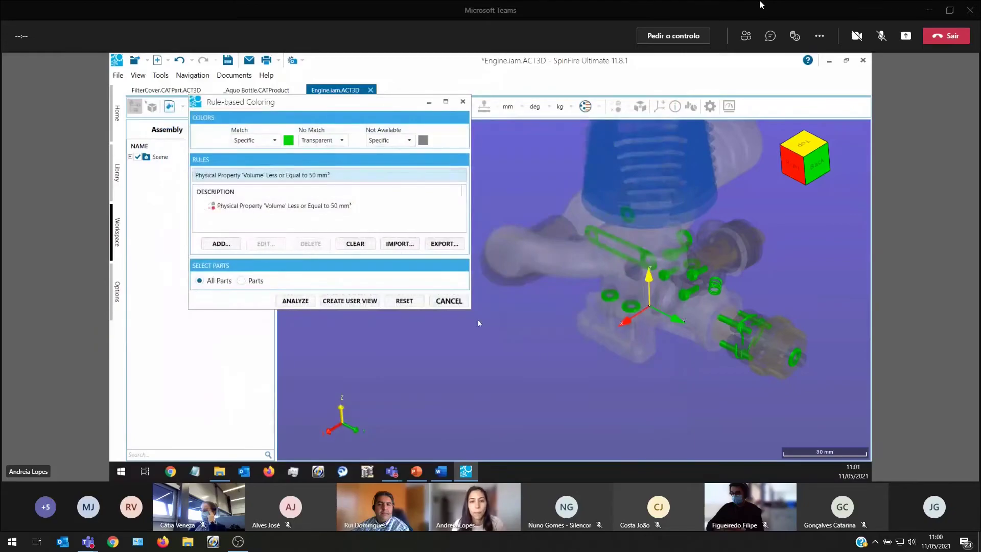
pyautogui.click(448, 301)
pyautogui.moveTo(537, 372)
pyautogui.mouseDown()
pyautogui.moveTo(623, 367)
pyautogui.moveTo(575, 345)
pyautogui.moveTo(652, 290)
pyautogui.moveTo(524, 370)
pyautogui.moveTo(596, 356)
pyautogui.moveTo(528, 370)
pyautogui.mouseUp()
pyautogui.moveTo(427, 280); pyautogui.dragTo(472, 264)
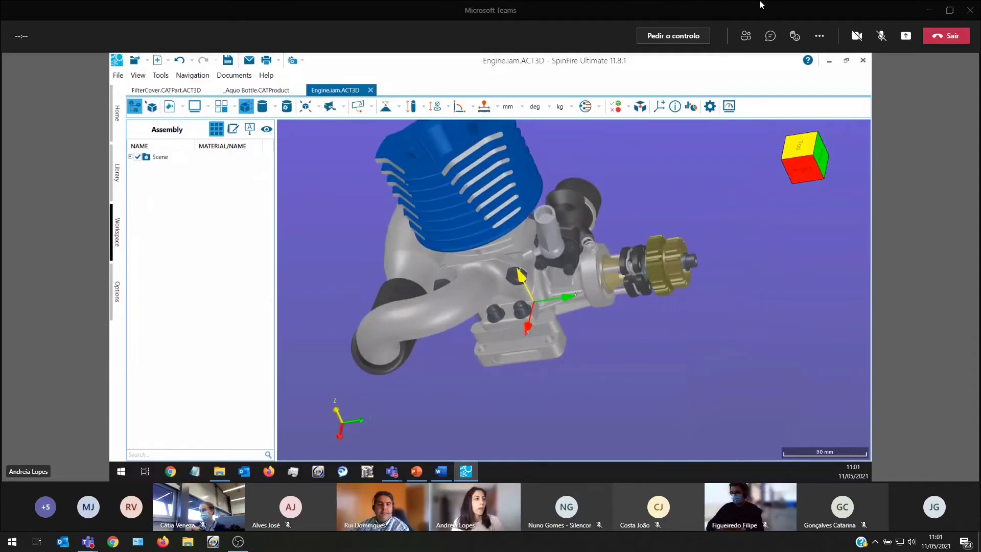
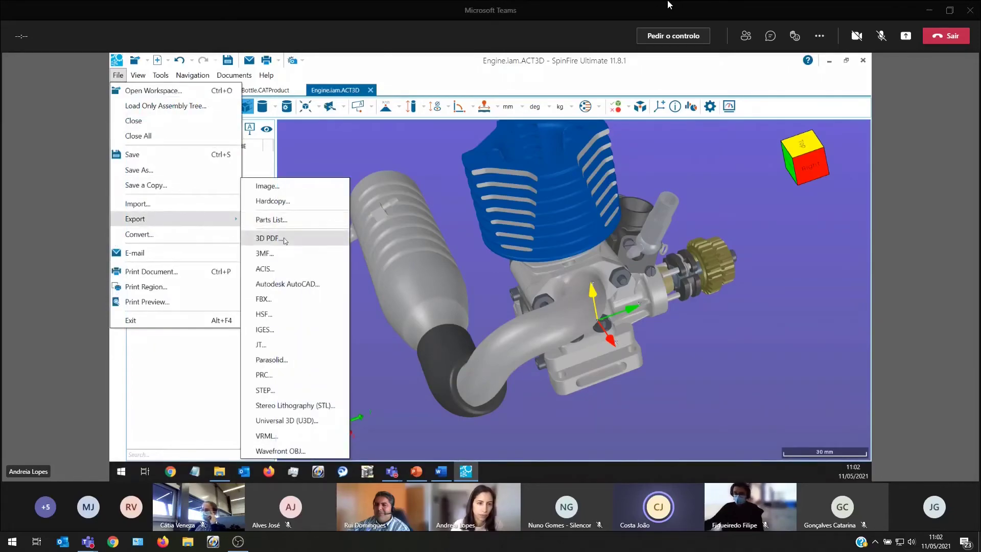
# Start a 3D PDF export of the engine and grant every permission in the User group.
pyautogui.click(284, 238)
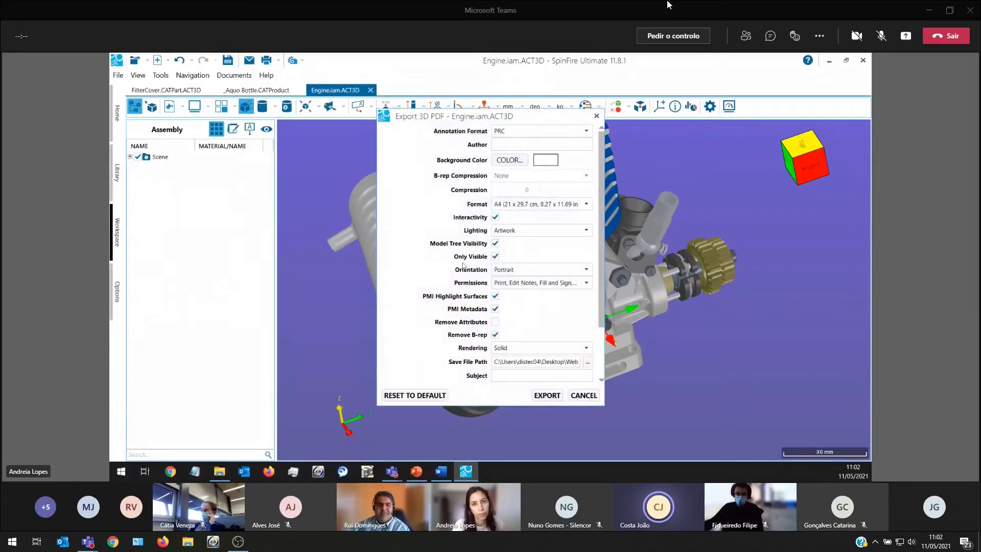
pyautogui.click(500, 285)
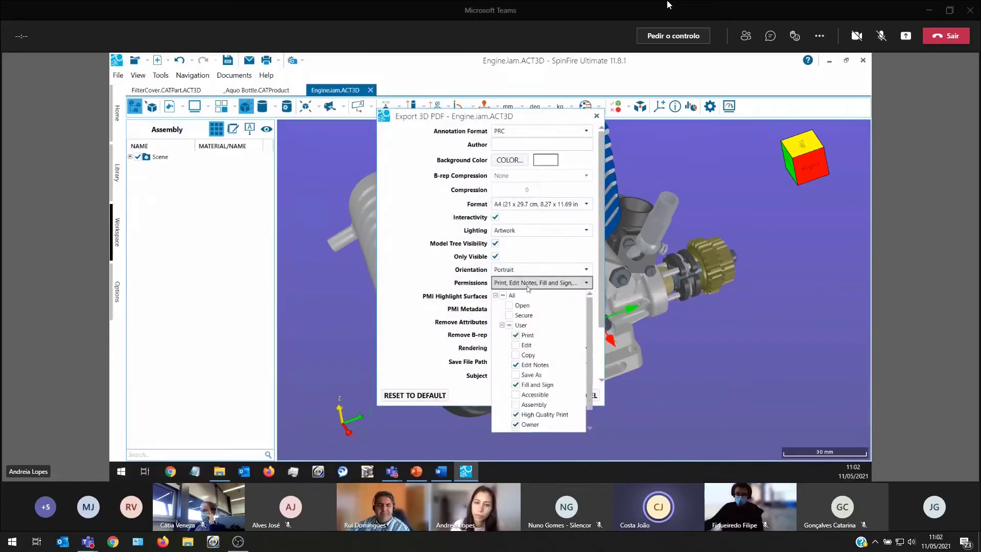
pyautogui.click(483, 123)
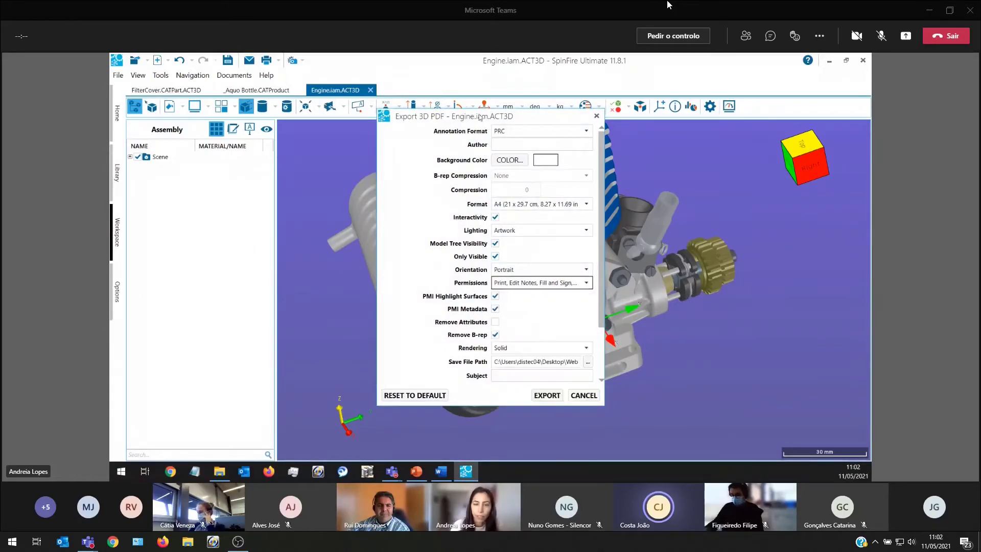
pyautogui.click(498, 285)
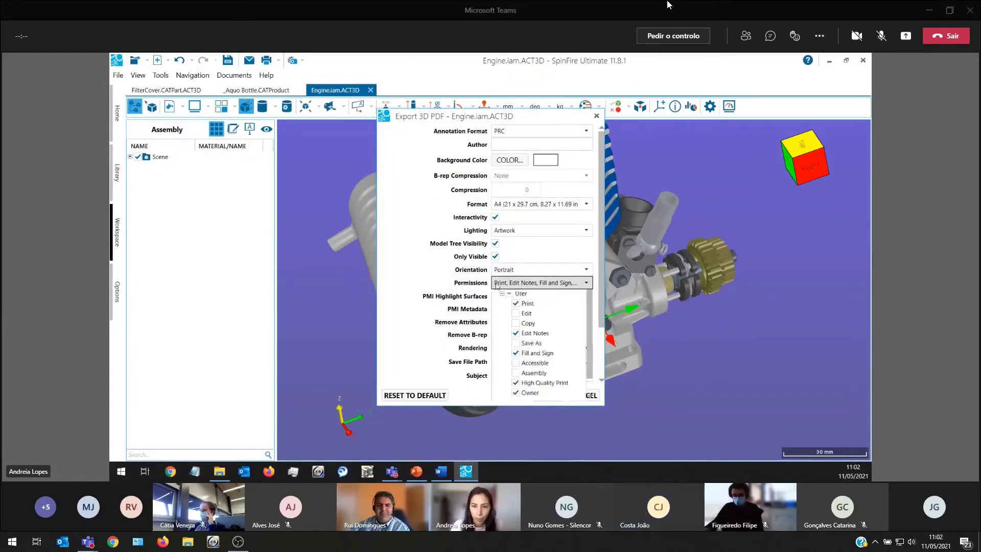
pyautogui.click(509, 325)
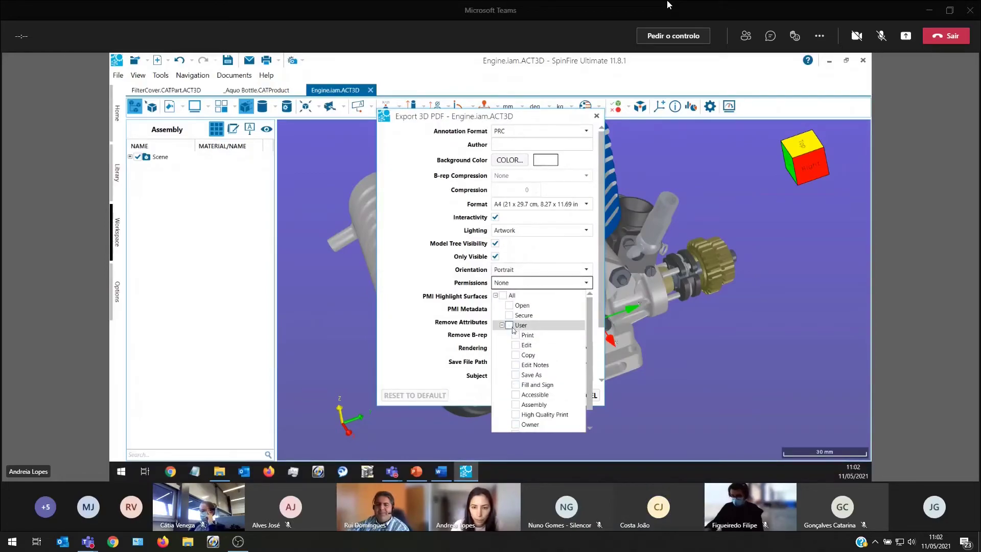
pyautogui.click(510, 325)
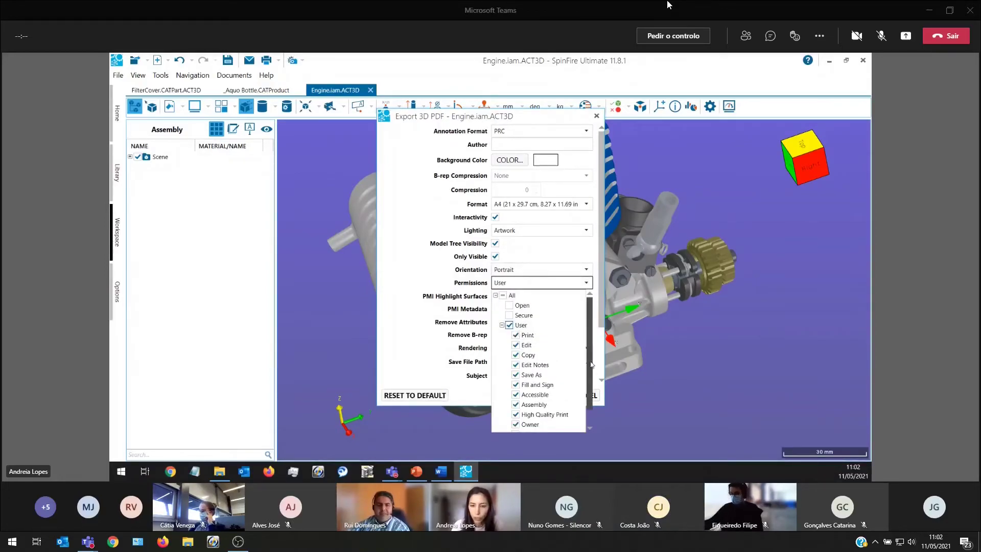
pyautogui.scroll(-1, 590, 392)
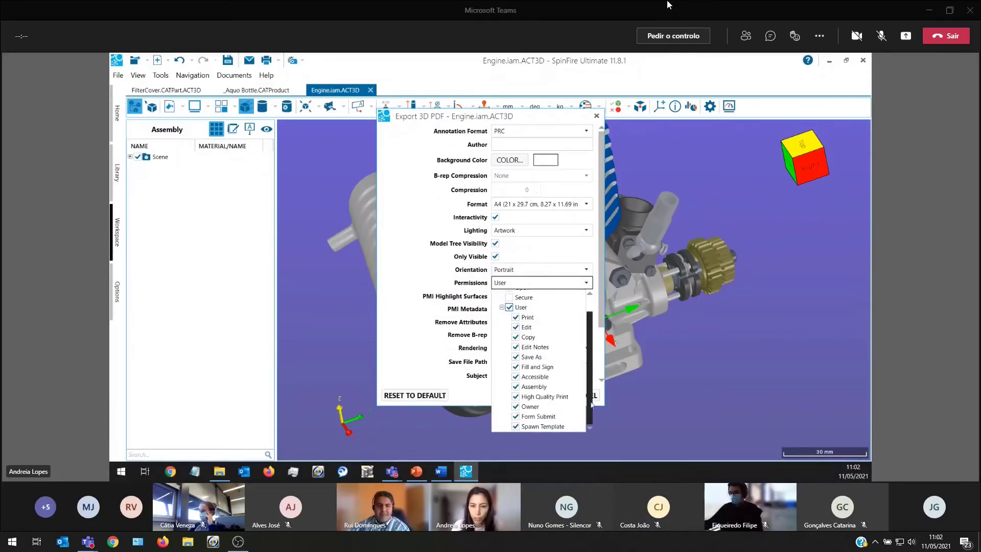
pyautogui.click(477, 121)
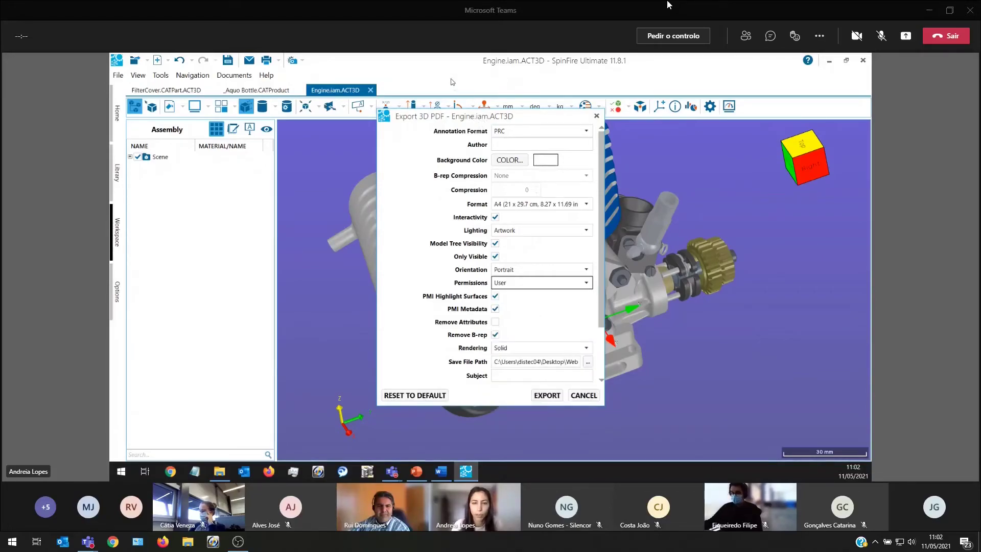
# Examine the individual user permissions offered for the 3D PDF, and leave without exporting.
pyautogui.click(588, 282)
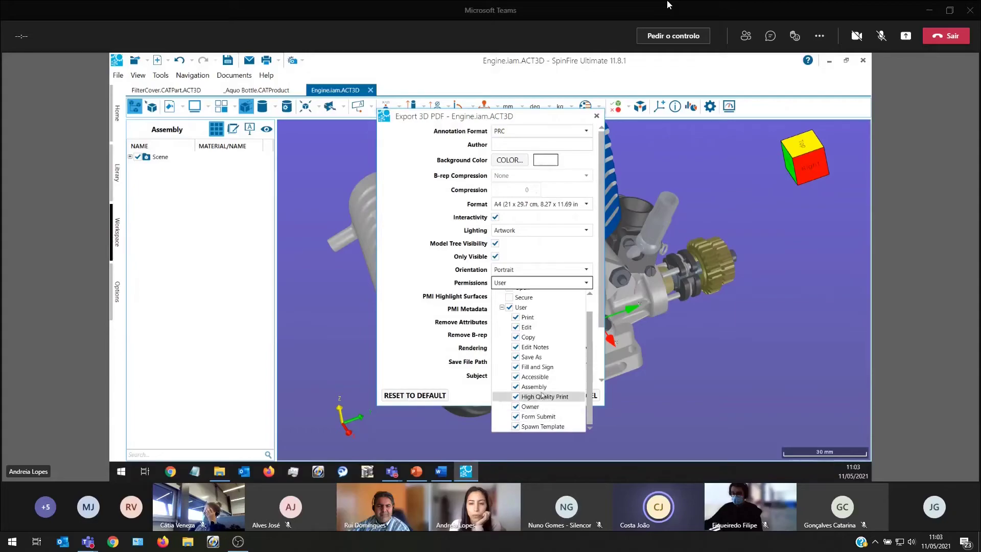
pyautogui.scroll(2, 595, 357)
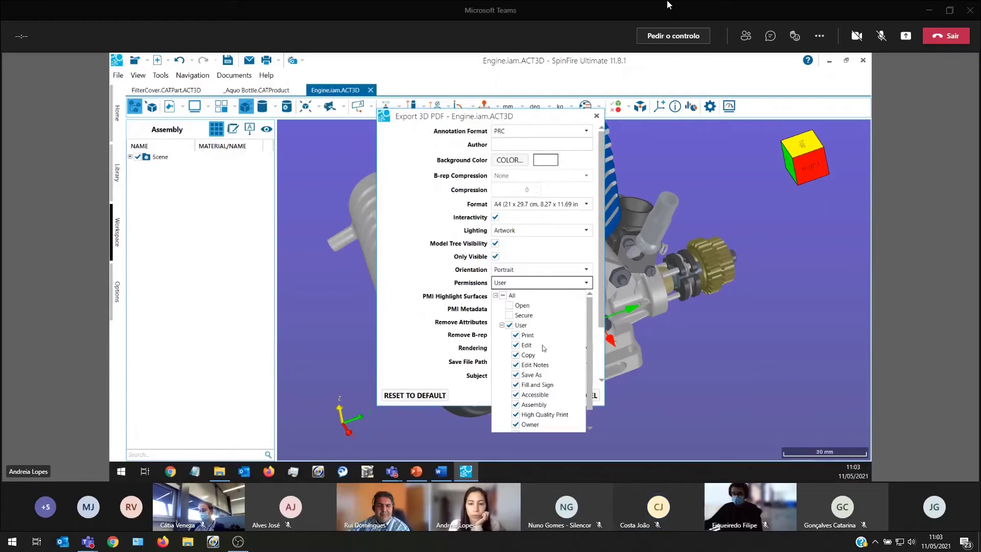
pyautogui.moveTo(588, 405); pyautogui.dragTo(588, 422)
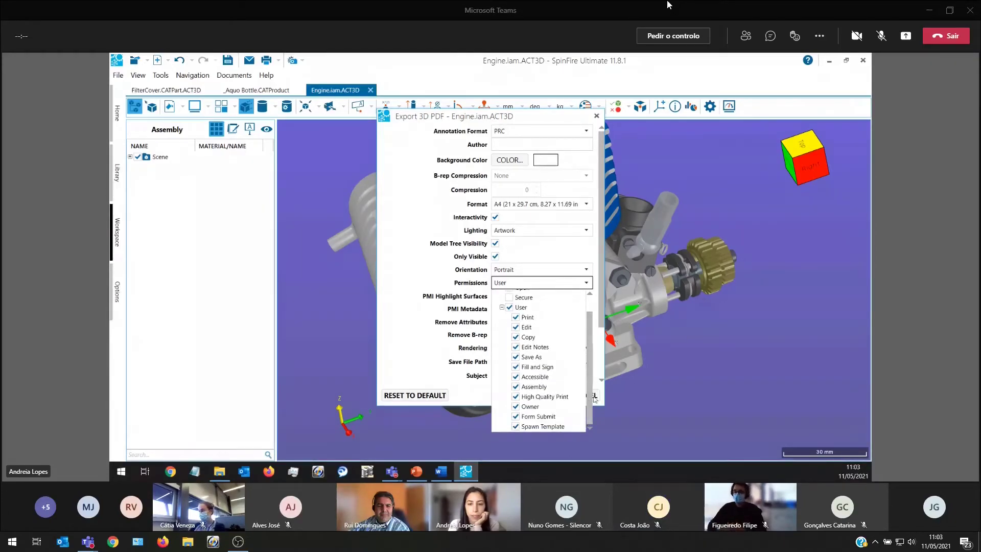
pyautogui.moveTo(589, 398); pyautogui.dragTo(589, 382)
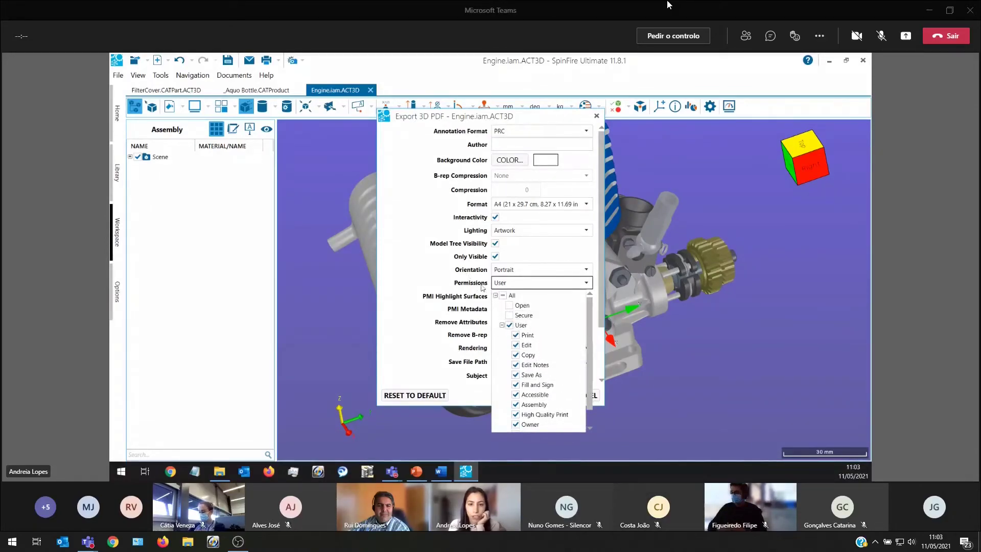
pyautogui.moveTo(589, 352); pyautogui.dragTo(589, 370)
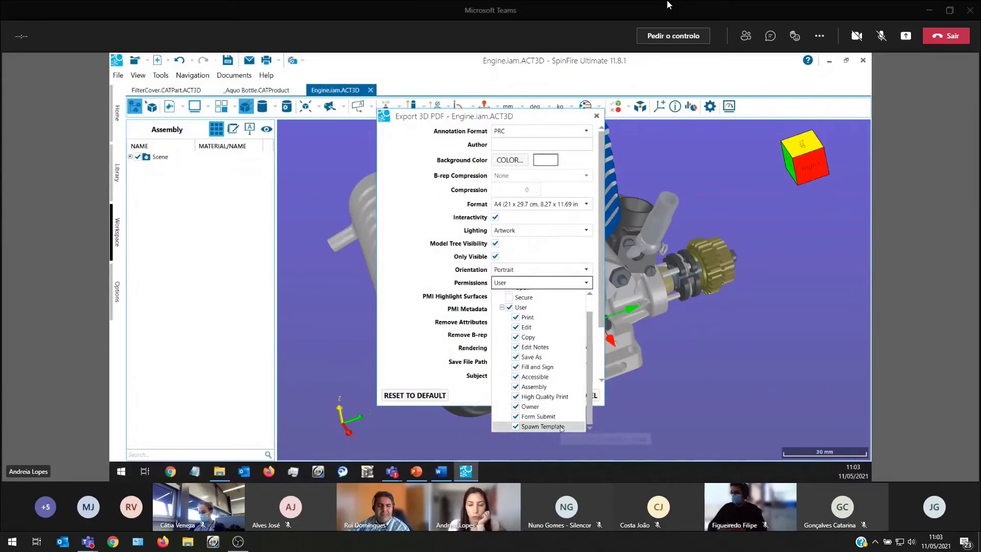
pyautogui.moveTo(590, 424); pyautogui.dragTo(592, 389)
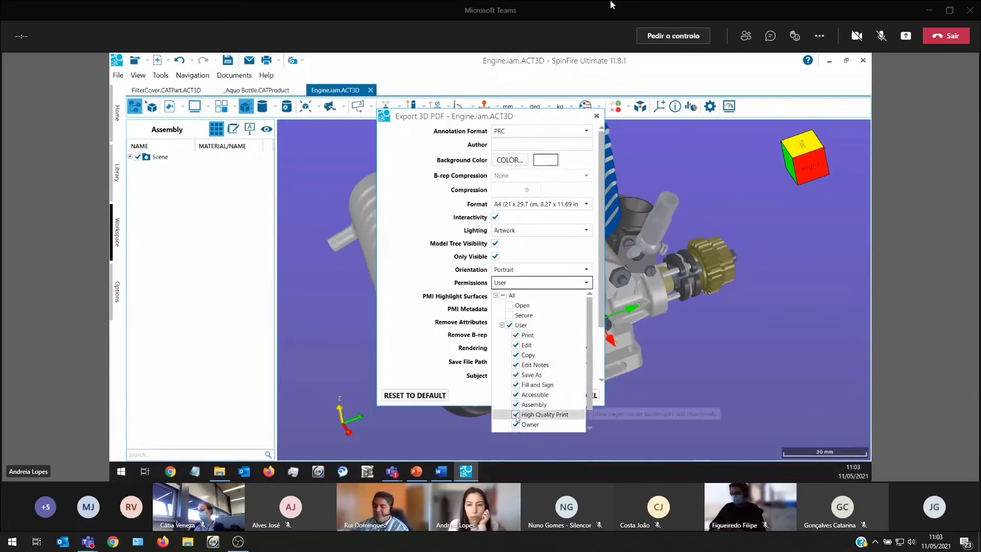
pyautogui.click(615, 425)
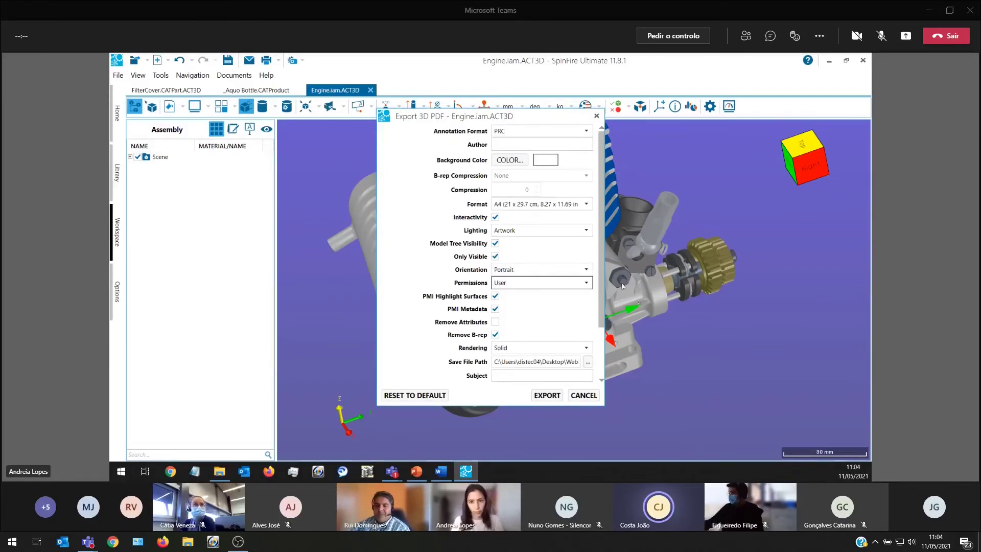
pyautogui.click(581, 394)
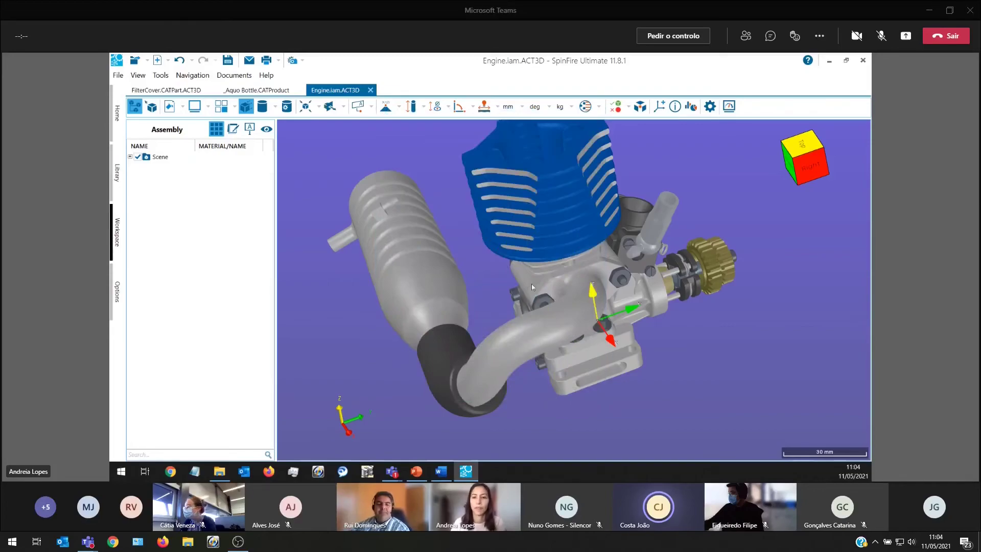
# Create a coordinate system with its origin picked on the outer golden clutch gear, at about X -3.51, Y 51.04, Z 7.00 mm.
pyautogui.moveTo(609, 324); pyautogui.dragTo(584, 330)
pyautogui.moveTo(523, 316)
pyautogui.mouseDown()
pyautogui.moveTo(645, 361)
pyautogui.moveTo(646, 339)
pyautogui.moveTo(624, 329)
pyautogui.moveTo(544, 361)
pyautogui.mouseUp()
pyautogui.scroll(-3, 624, 330)
pyautogui.moveTo(656, 380)
pyautogui.mouseDown()
pyautogui.moveTo(590, 404)
pyautogui.moveTo(608, 390)
pyautogui.mouseUp()
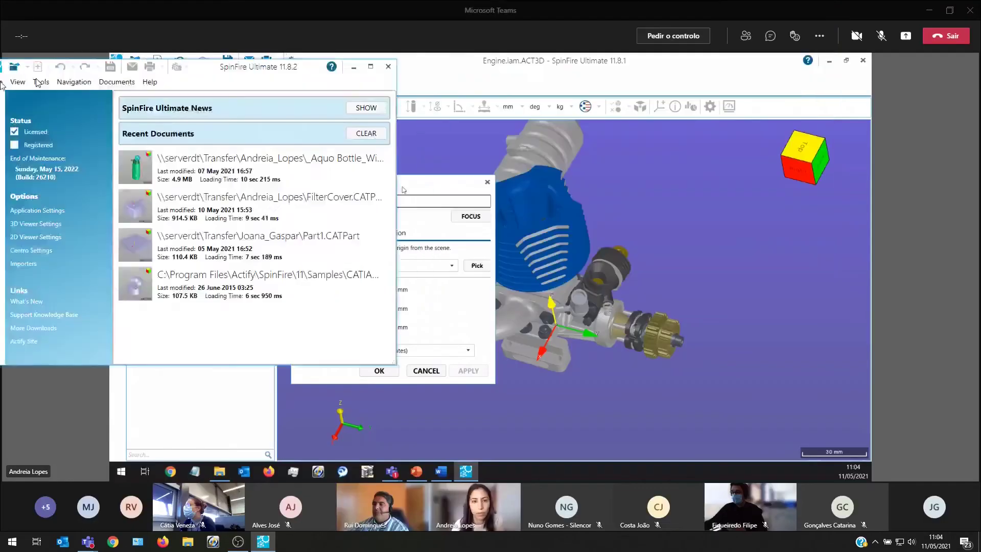
pyautogui.moveTo(389, 183); pyautogui.dragTo(306, 179)
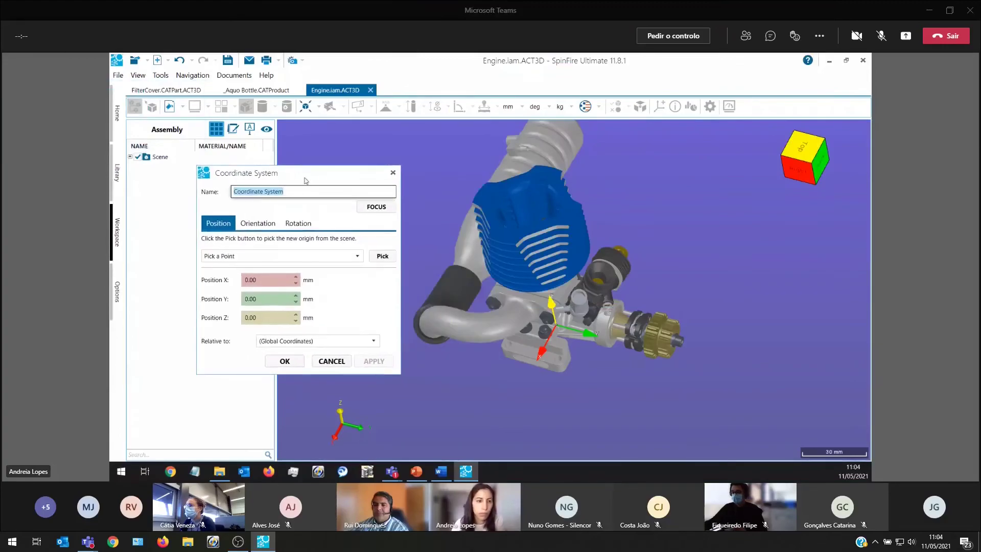
pyautogui.click(382, 257)
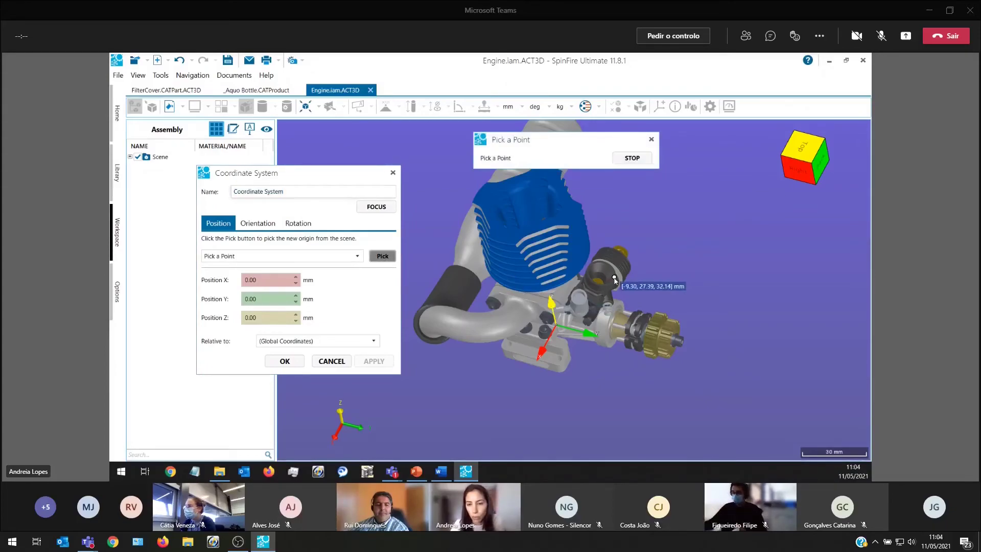
pyautogui.click(666, 340)
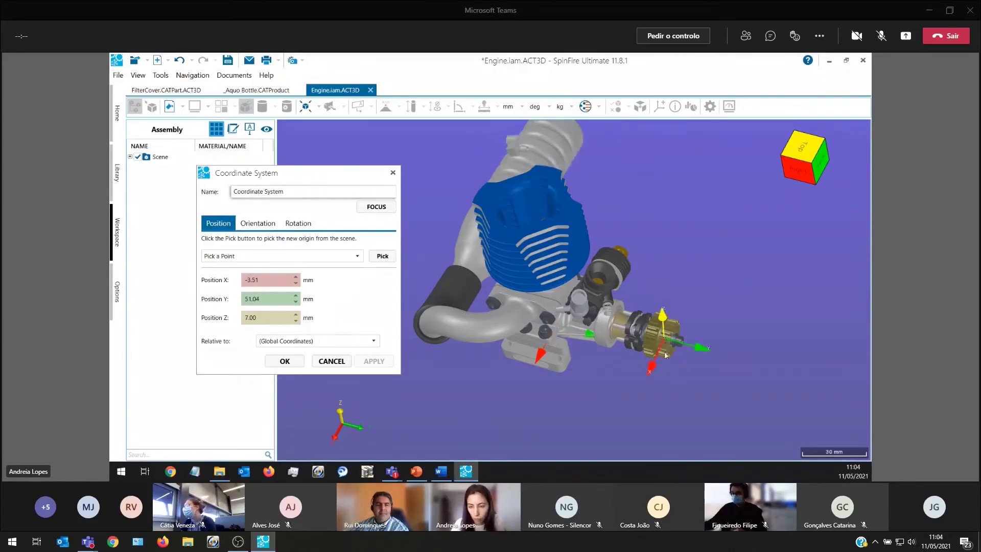
pyautogui.click(285, 361)
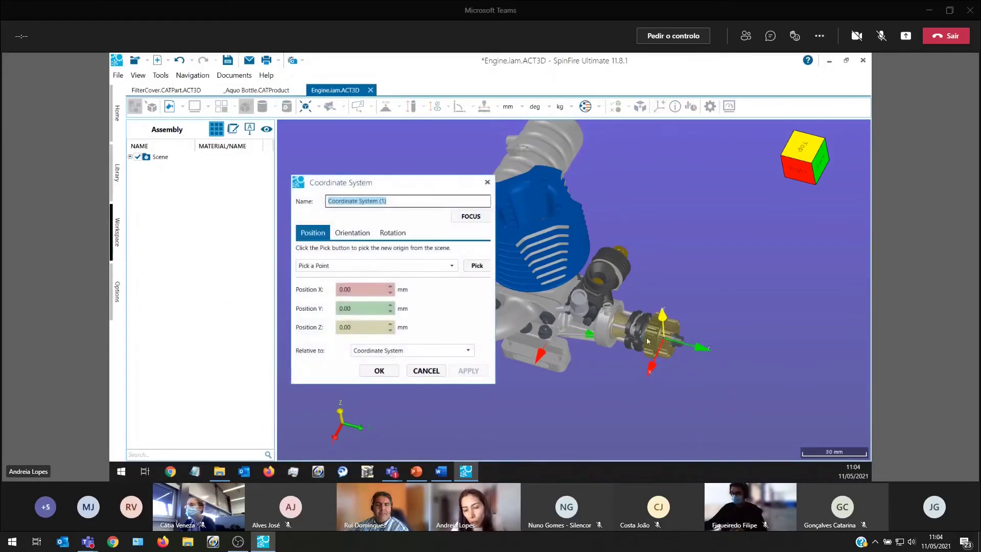
# Create a second coordinate system picked on the inner clutch gear, at about X 0.64, Y -7.86, Z 1.50 mm relative to the first.
pyautogui.click(473, 266)
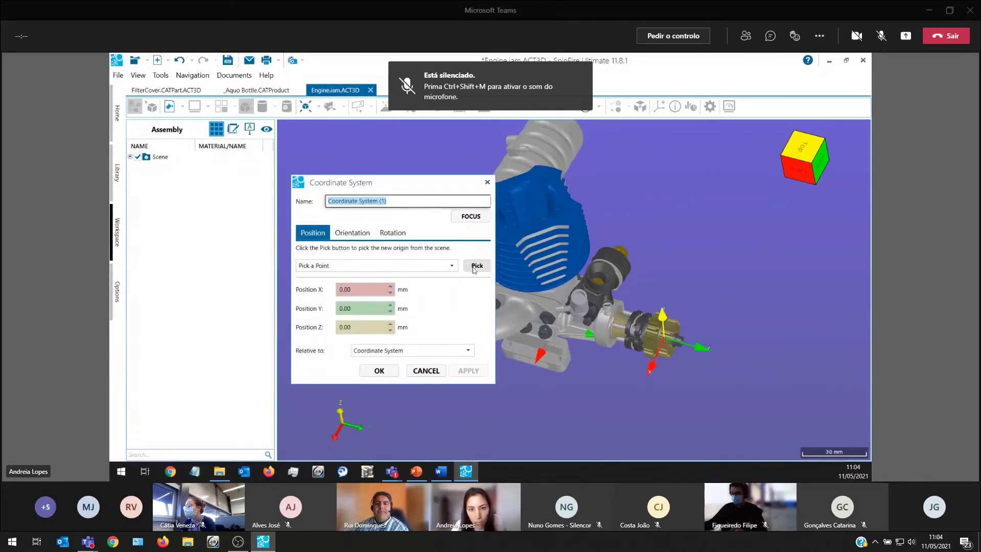
pyautogui.click(647, 335)
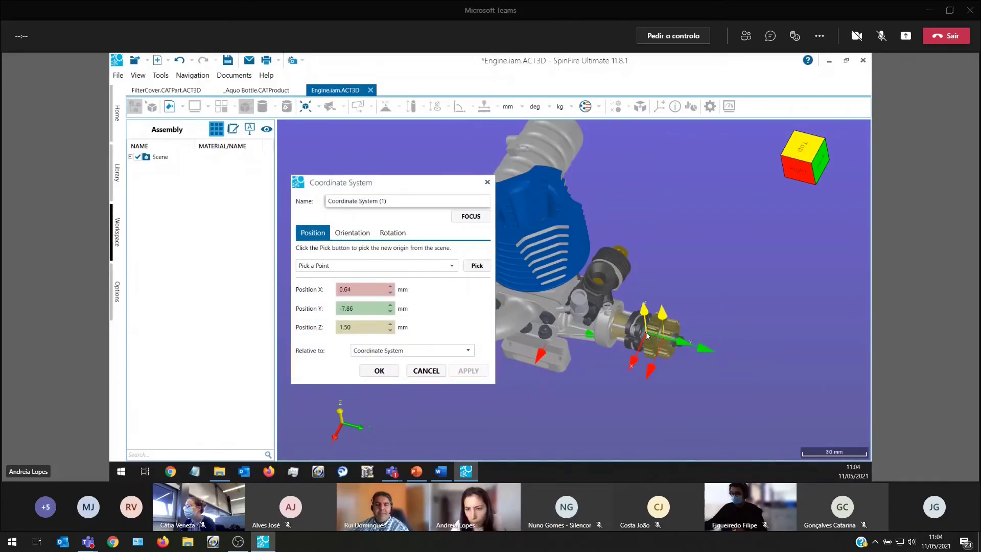
pyautogui.click(379, 370)
pyautogui.scroll(5, 554, 307)
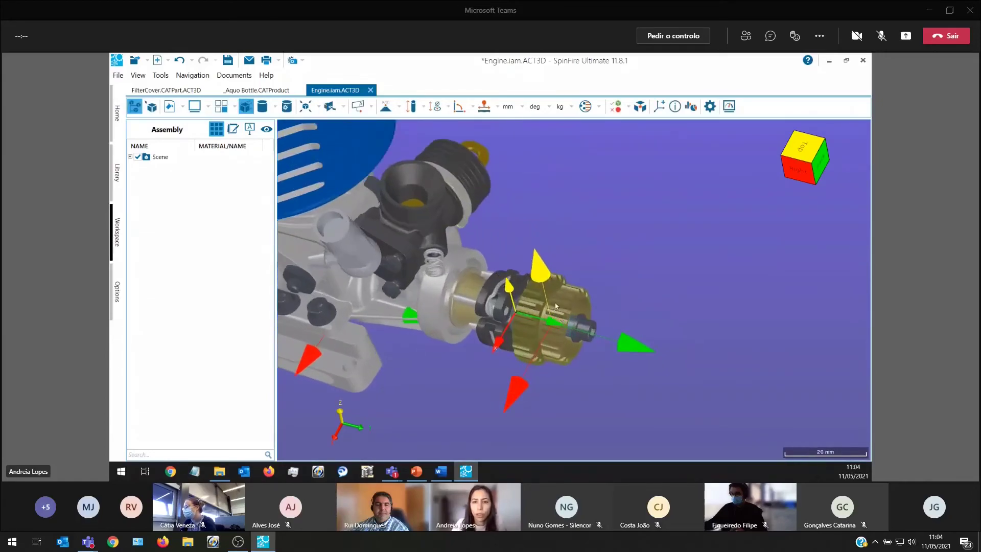
pyautogui.moveTo(554, 322); pyautogui.dragTo(607, 347)
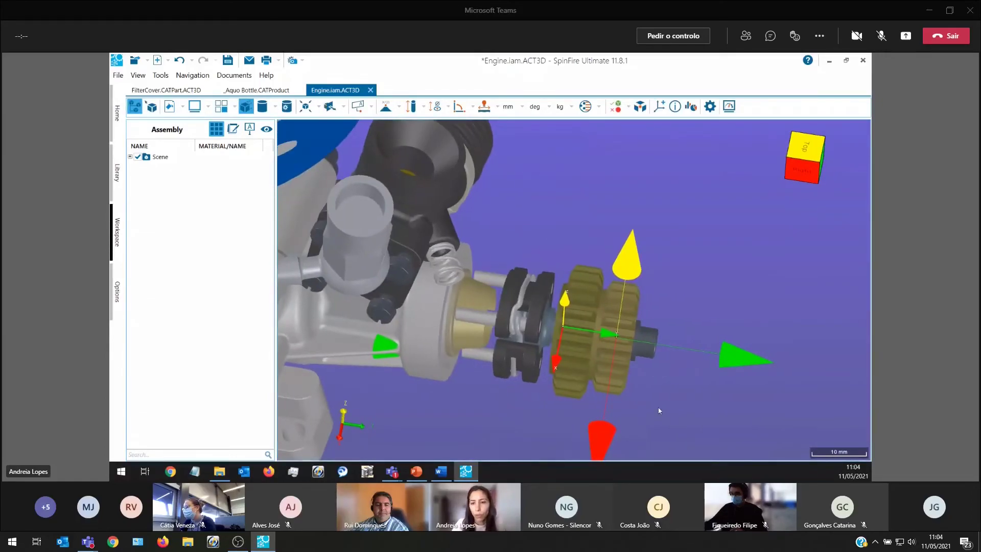
pyautogui.moveTo(658, 410); pyautogui.dragTo(646, 403)
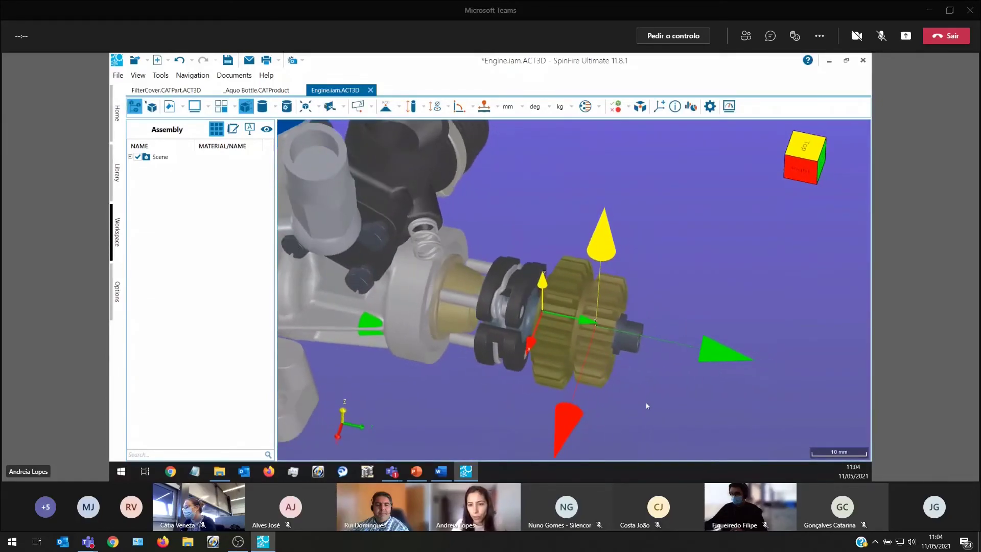
pyautogui.click(559, 341)
pyautogui.rightClick(559, 339)
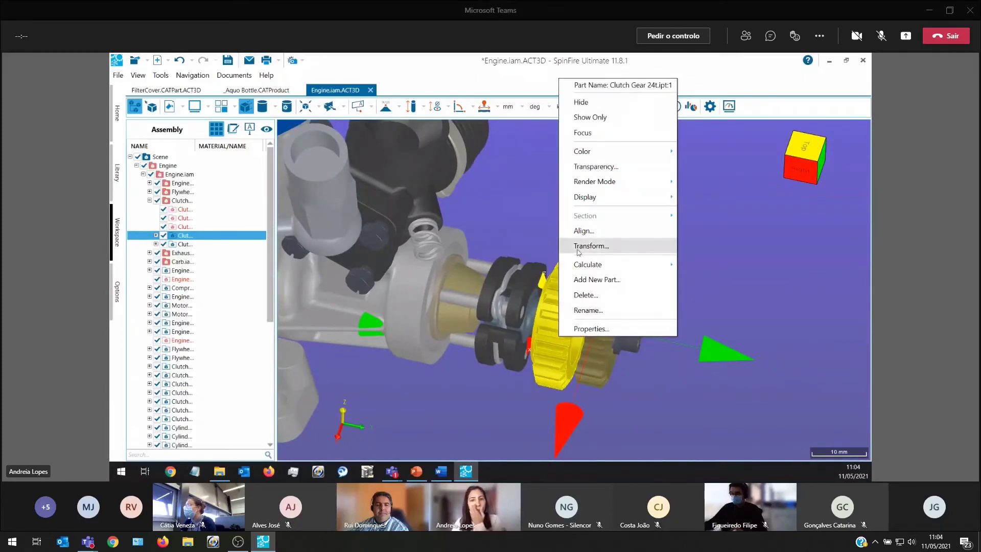
pyautogui.click(582, 231)
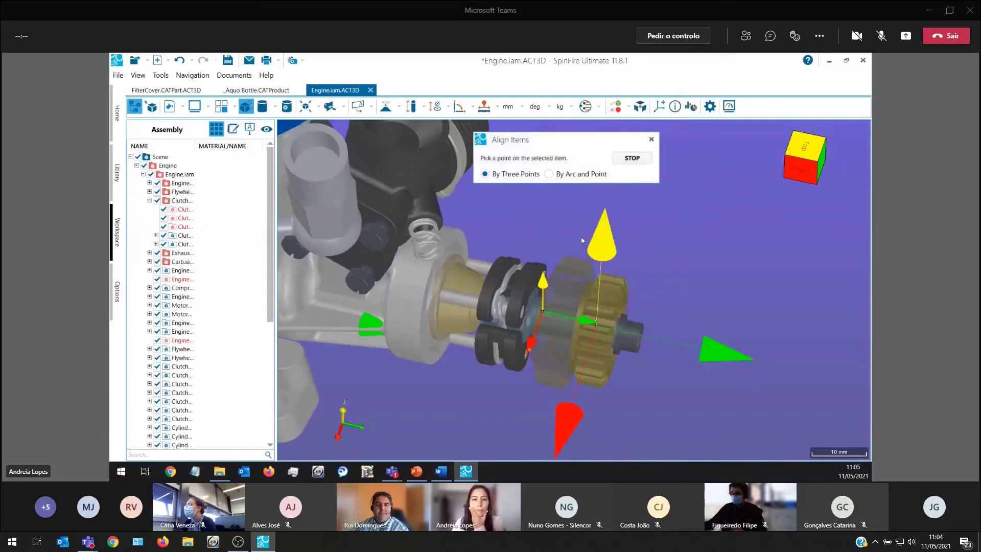
pyautogui.click(631, 159)
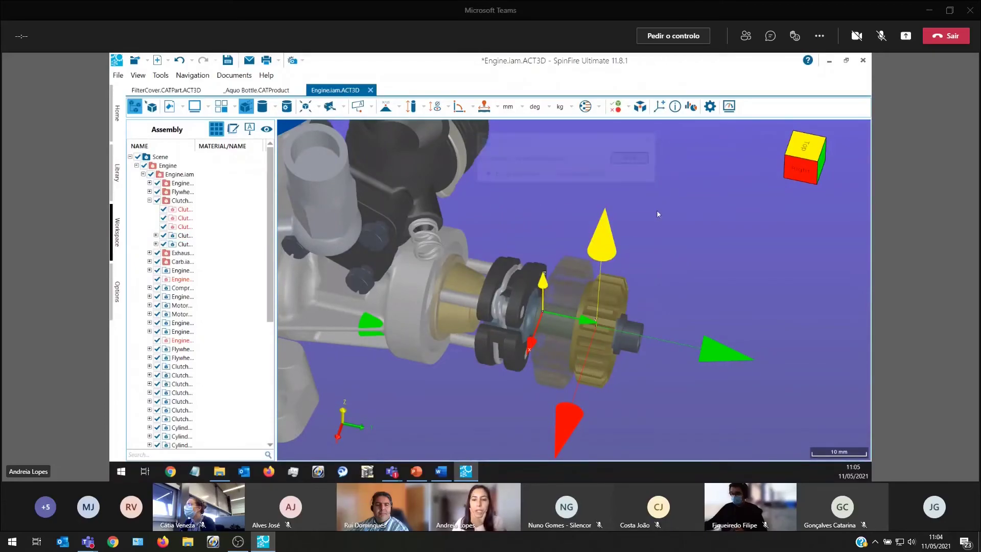
# Transform the Clutch Gear 24t part with From/To, from Coordinate System to Coordinate System (1).
pyautogui.rightClick(572, 294)
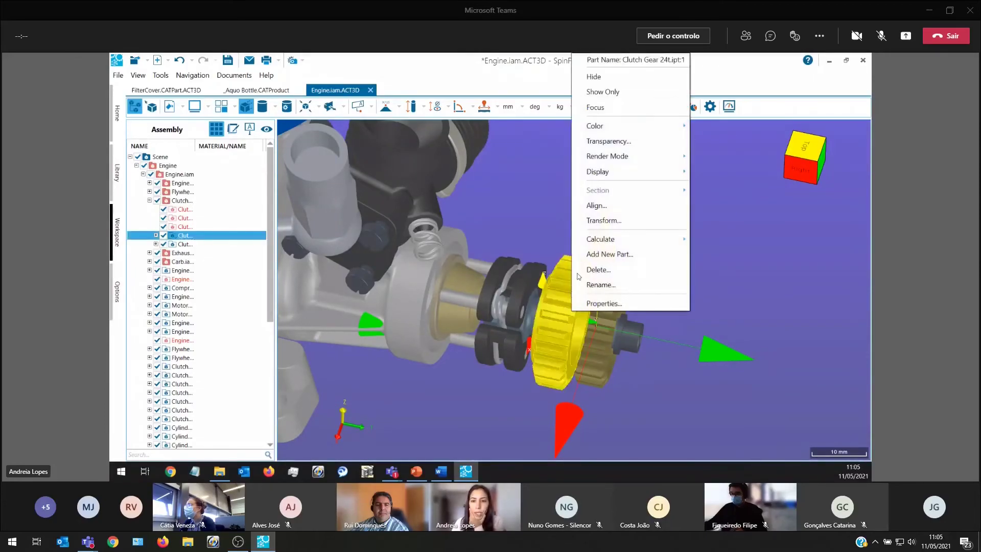
pyautogui.click(591, 223)
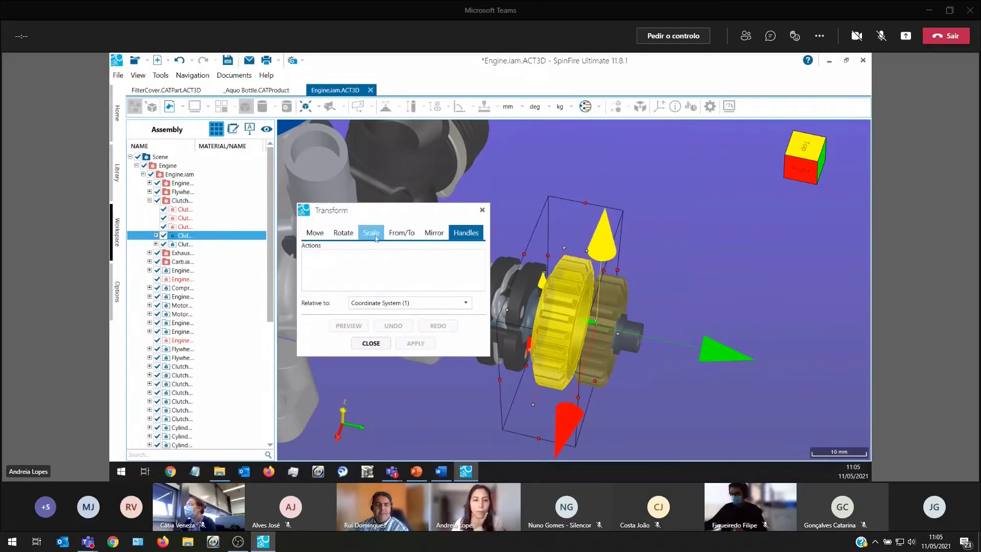
pyautogui.click(406, 235)
pyautogui.press('super+e')
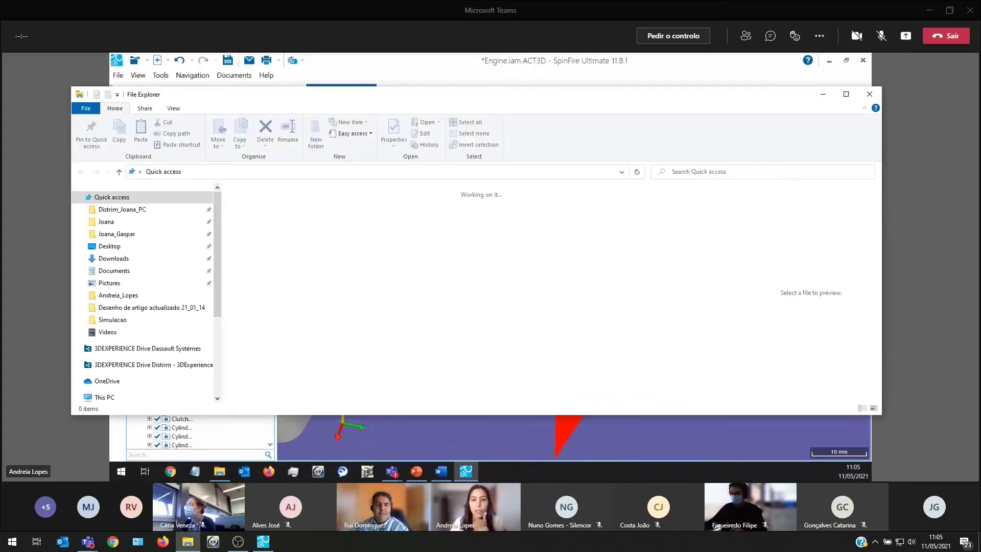
pyautogui.moveTo(488, 94); pyautogui.dragTo(0, 120)
pyautogui.click(383, 302)
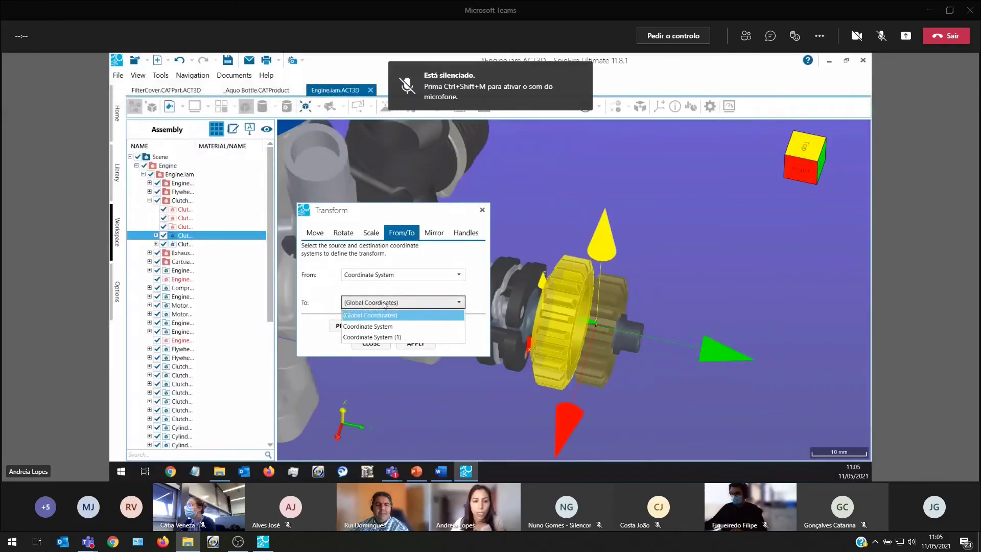
pyautogui.click(380, 337)
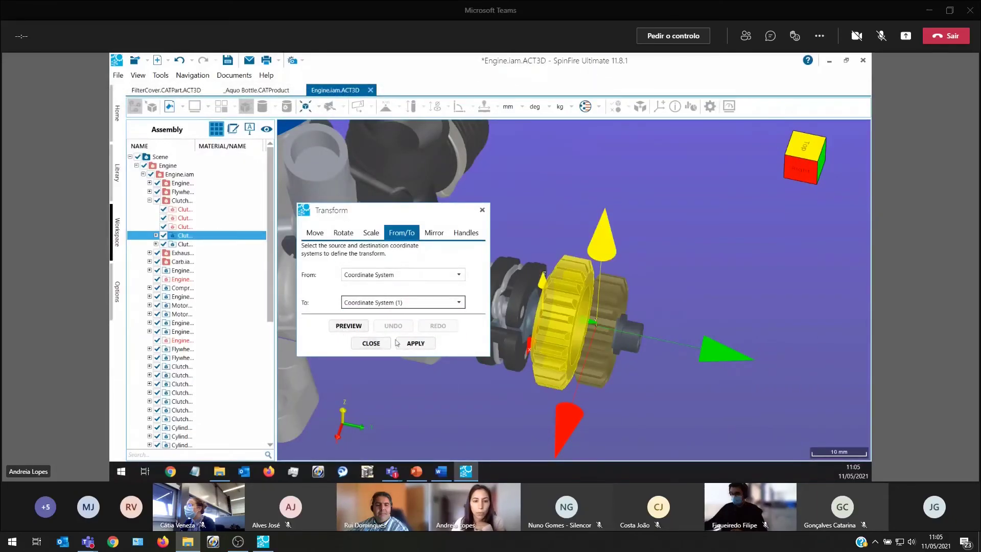
pyautogui.click(416, 345)
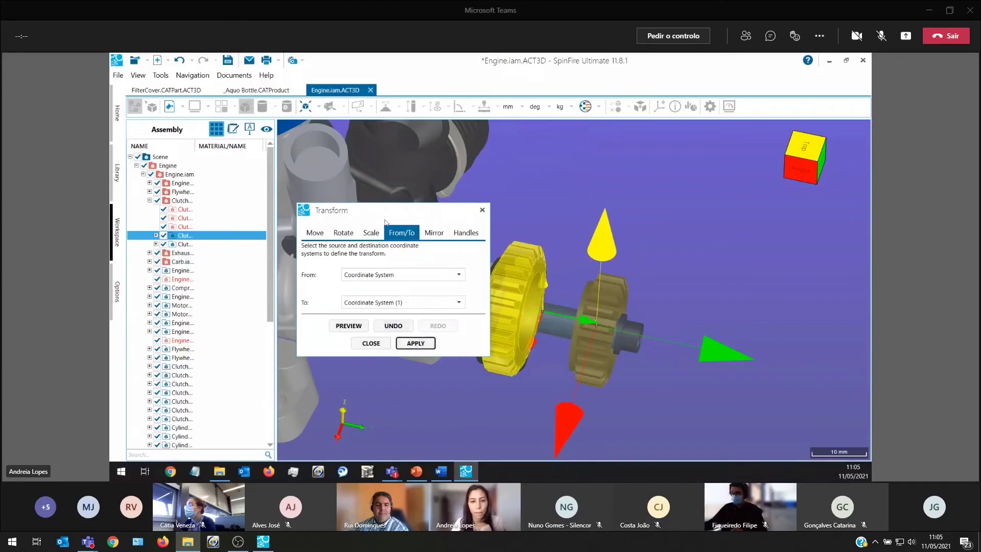
# Undo the From/To transform of the Clutch Gear 24t part and leave the Transform tool.
pyautogui.moveTo(381, 211); pyautogui.dragTo(289, 151)
pyautogui.moveTo(491, 397); pyautogui.dragTo(525, 403)
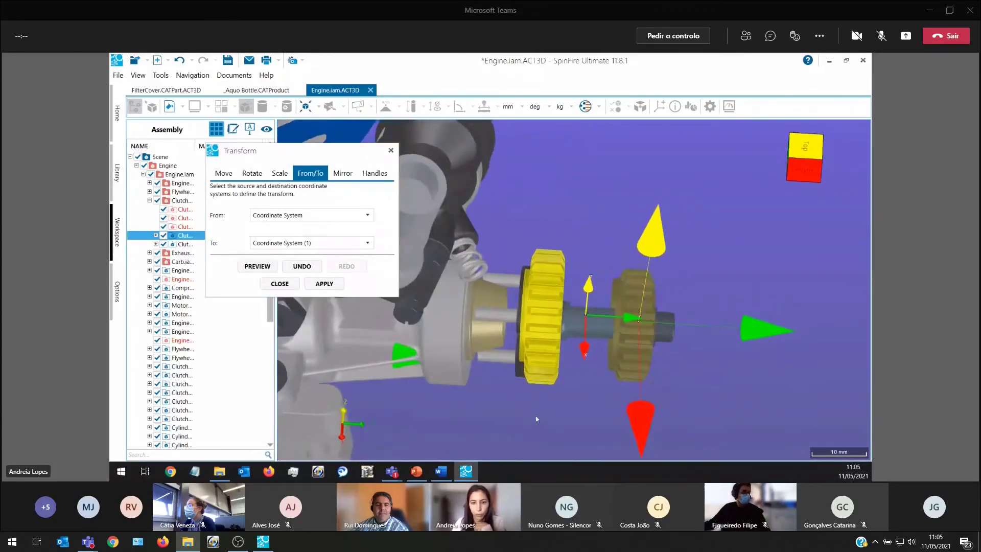
pyautogui.click(301, 266)
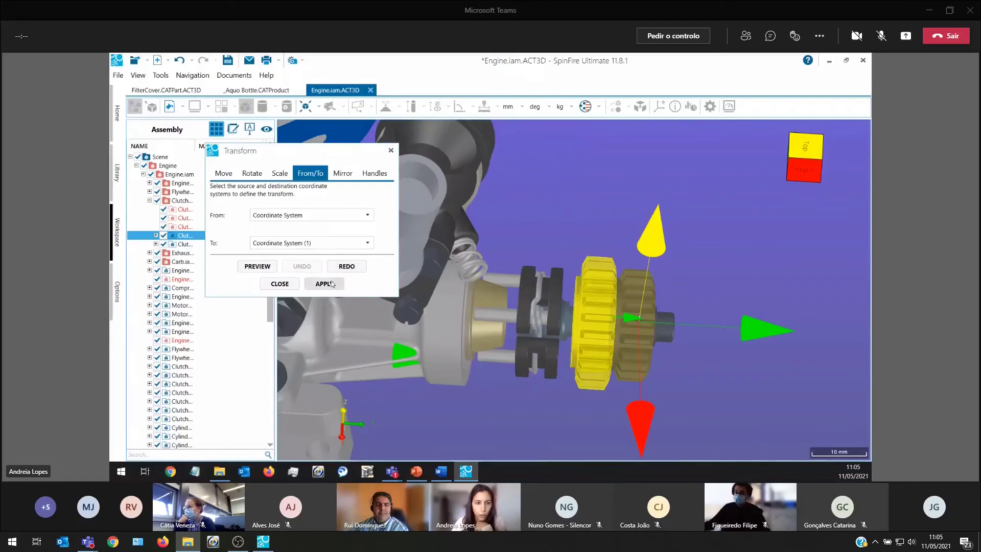
pyautogui.click(279, 284)
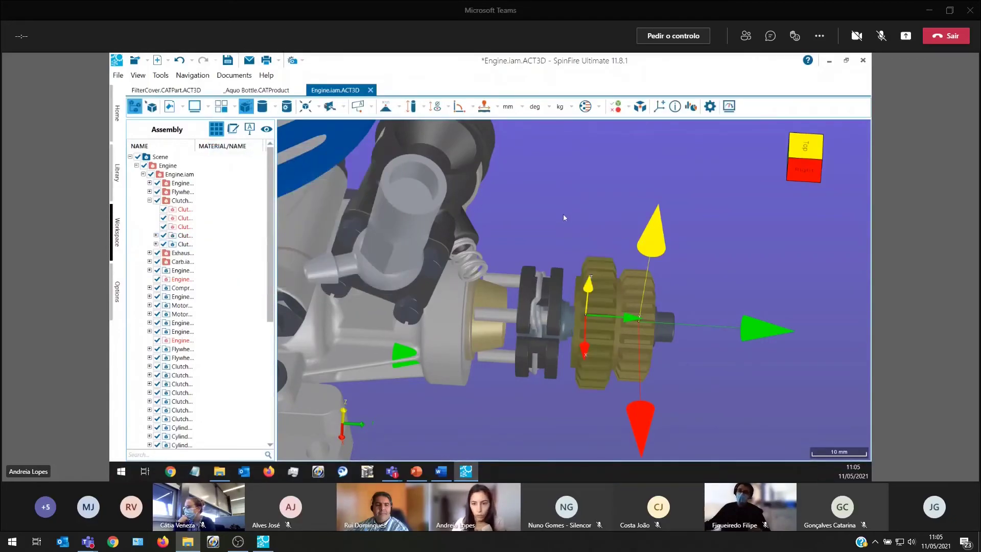
# Examine the coordinate systems in the markups by toggling the visibility of Coordinate System (1) and Coordinate System off and on.
pyautogui.moveTo(564, 212); pyautogui.dragTo(566, 233, button='middle')
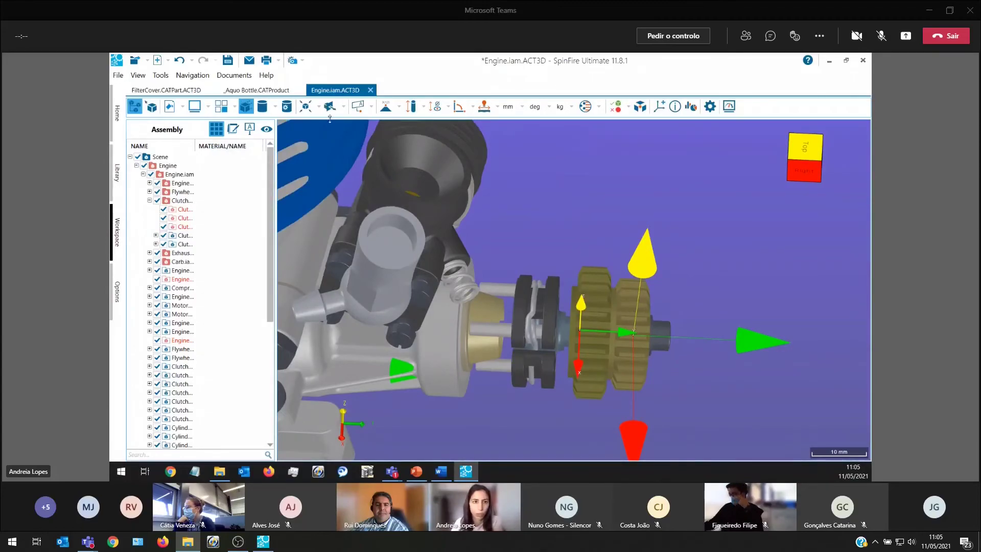
pyautogui.click(249, 129)
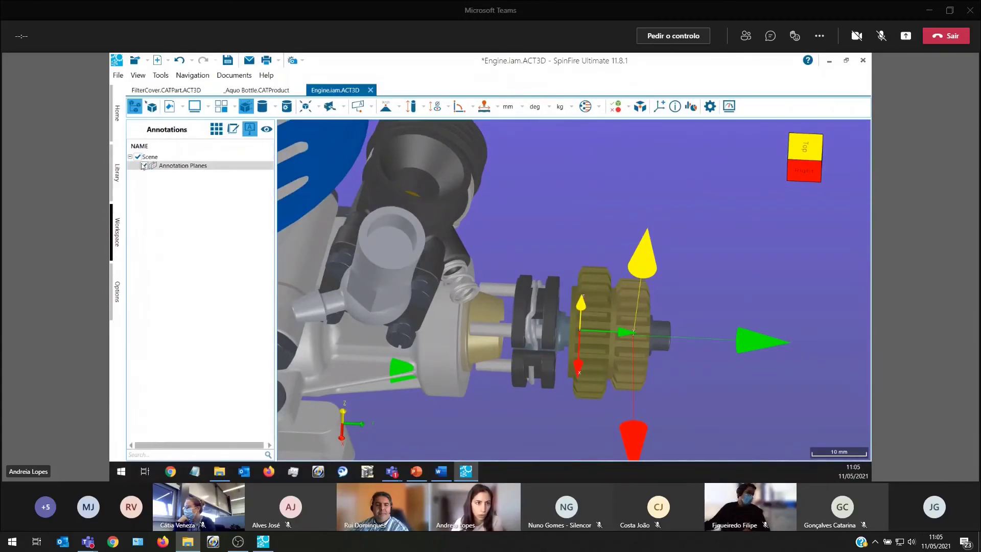
pyautogui.click(233, 129)
pyautogui.click(200, 192)
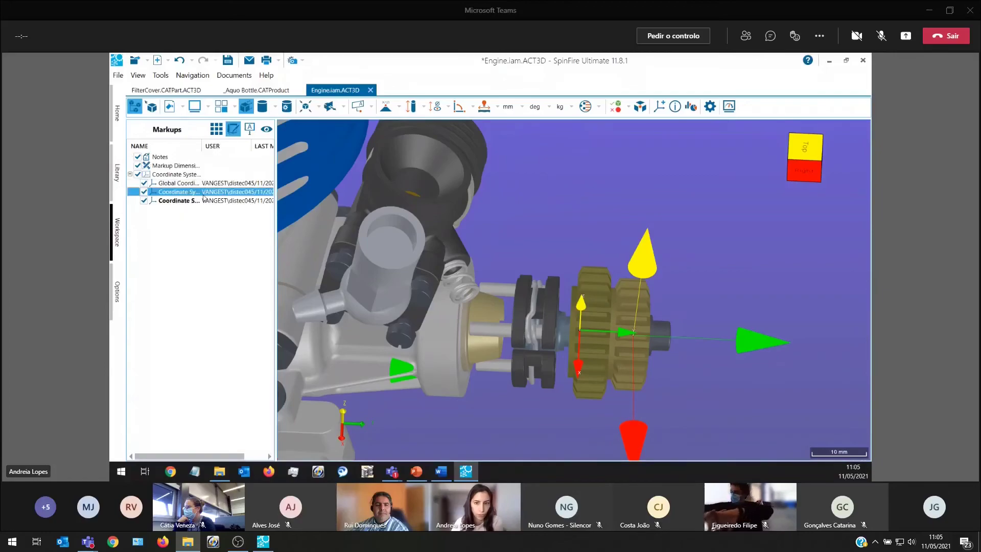
pyautogui.click(174, 183)
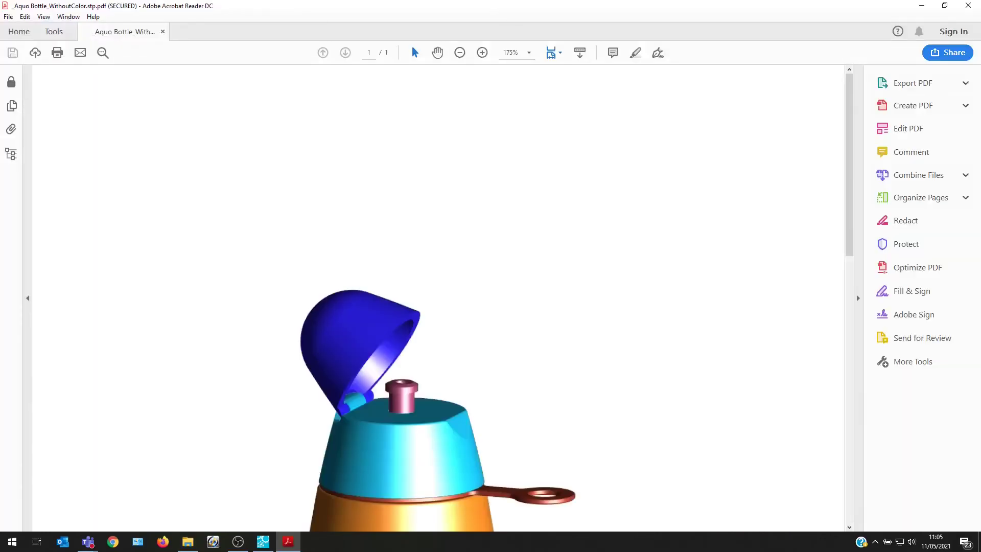
pyautogui.moveTo(828, 12); pyautogui.dragTo(980, 15)
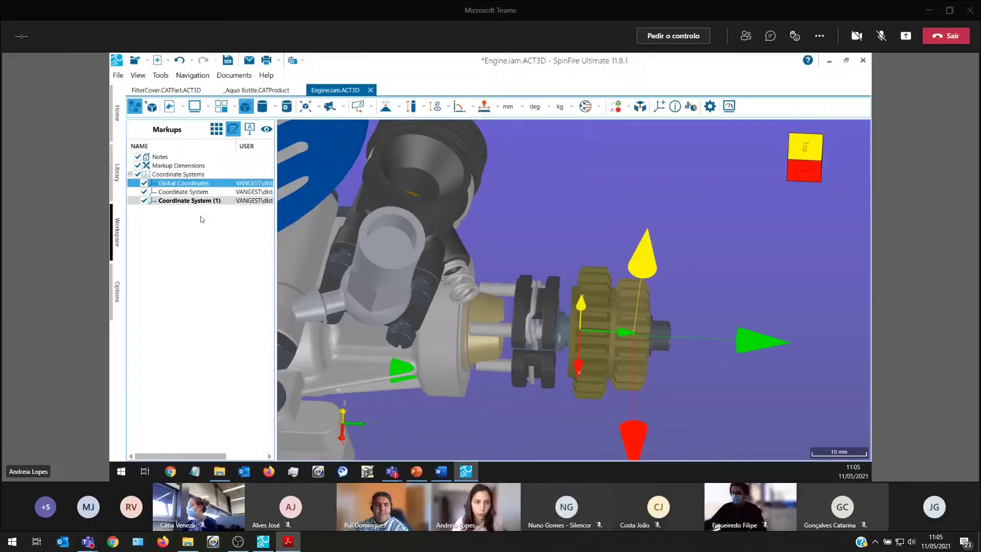
pyautogui.click(143, 202)
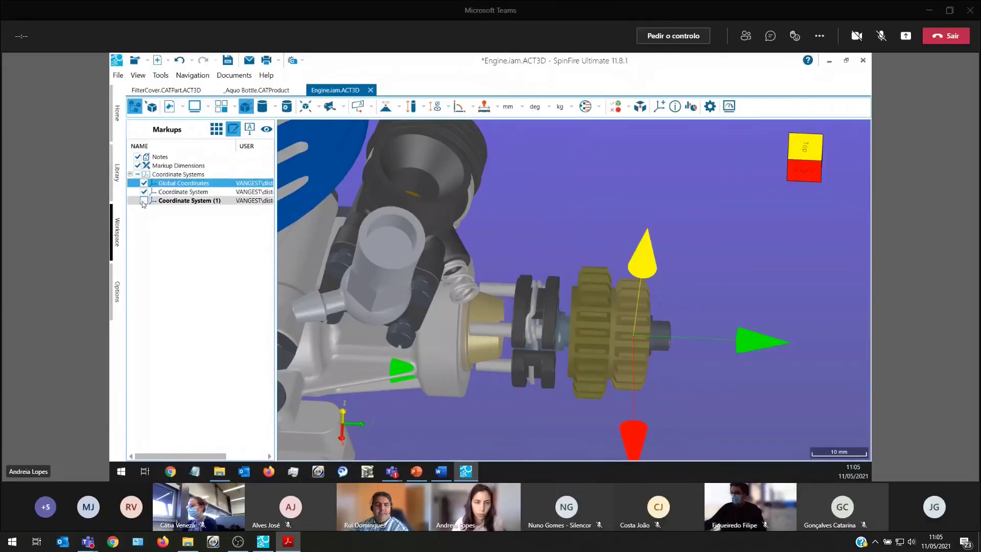
pyautogui.click(144, 193)
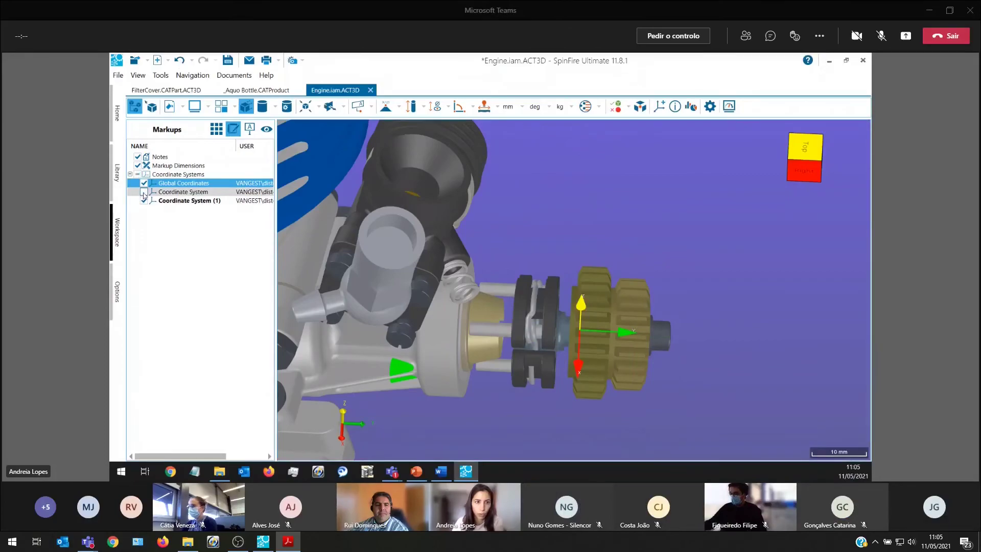
pyautogui.click(144, 192)
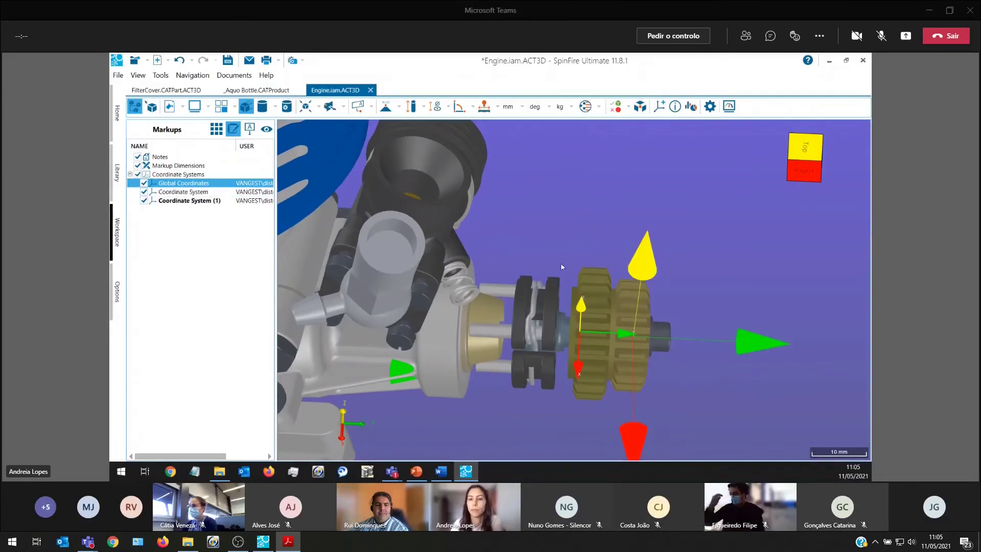
# Transform the Clutch Gear 20t part with From/To, from Coordinate System to Coordinate System (1).
pyautogui.rightClick(629, 320)
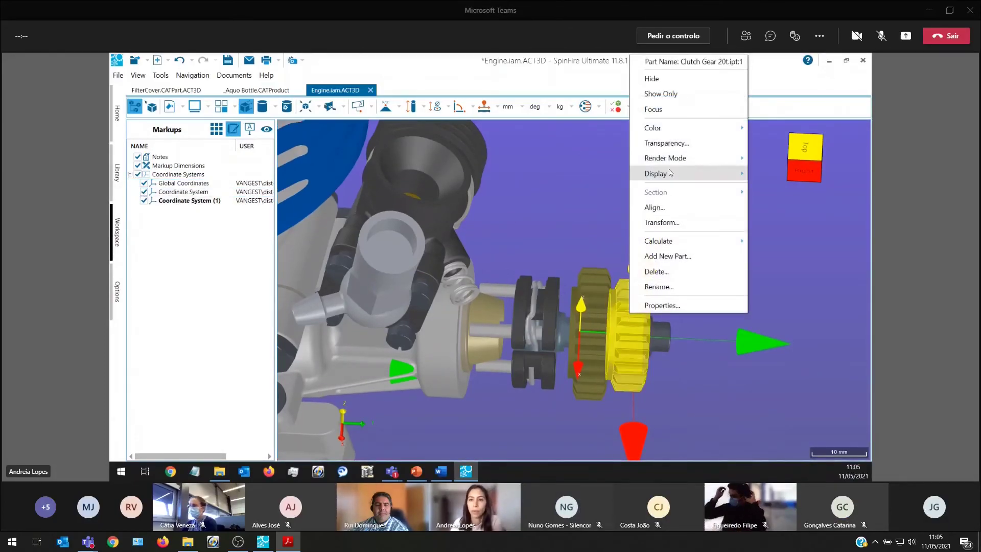
pyautogui.click(661, 222)
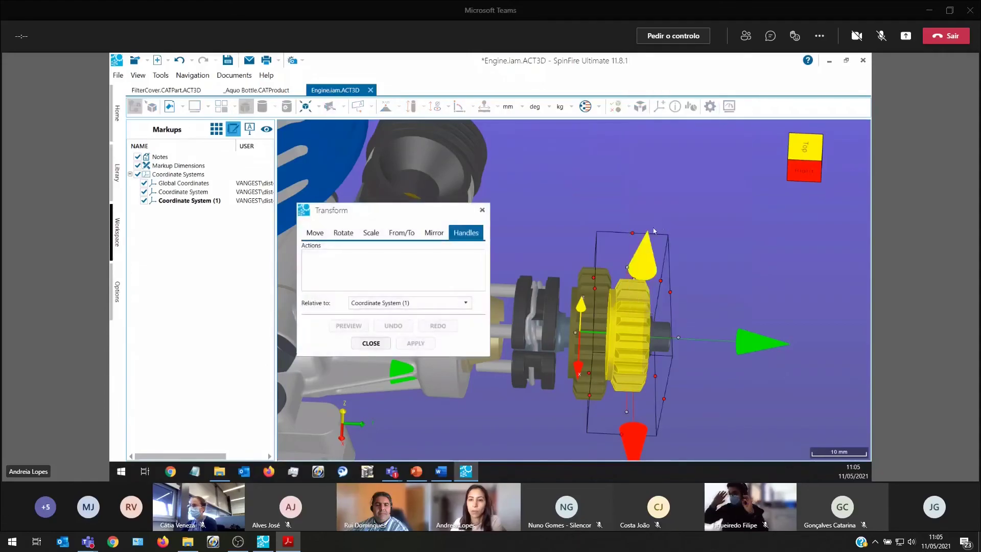
pyautogui.click(402, 233)
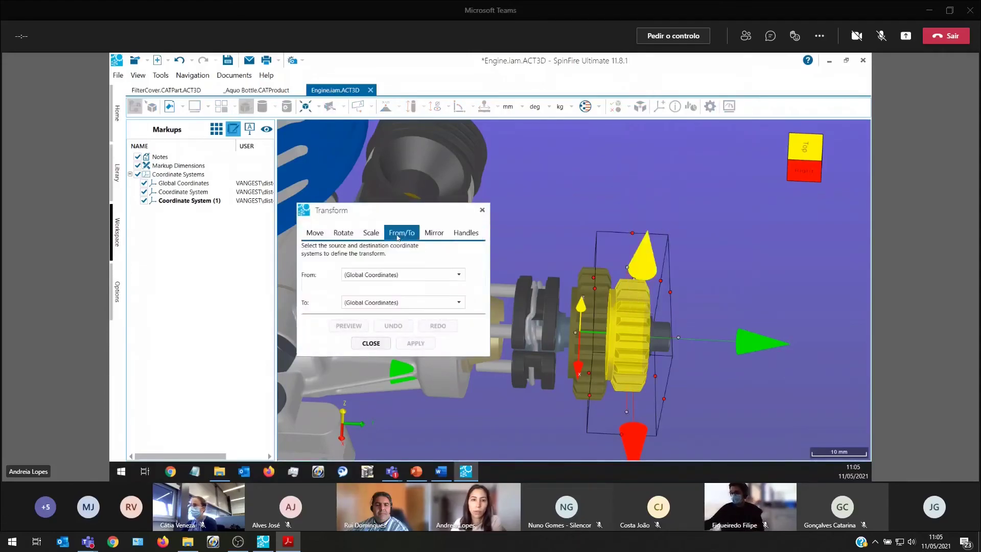
pyautogui.click(381, 275)
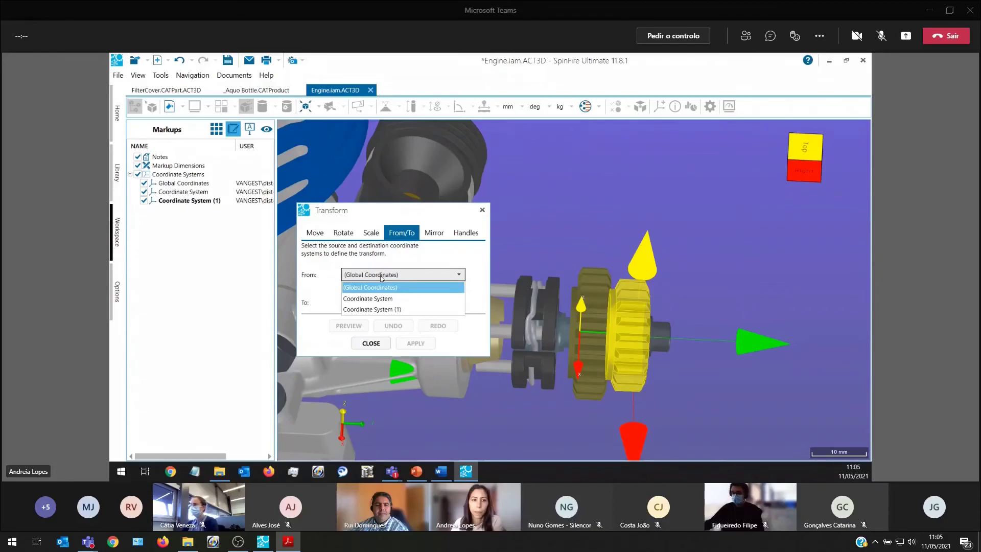
pyautogui.click(388, 304)
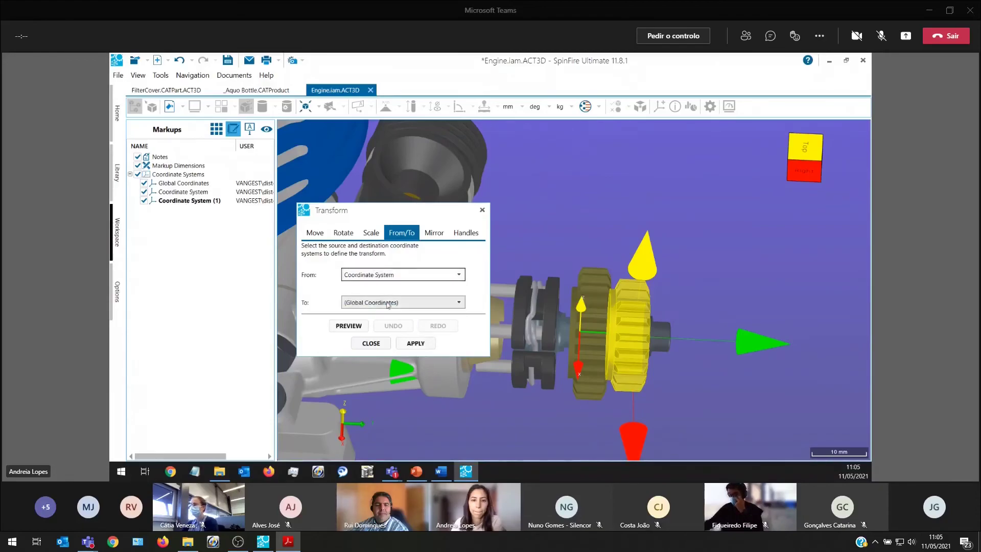
pyautogui.click(386, 302)
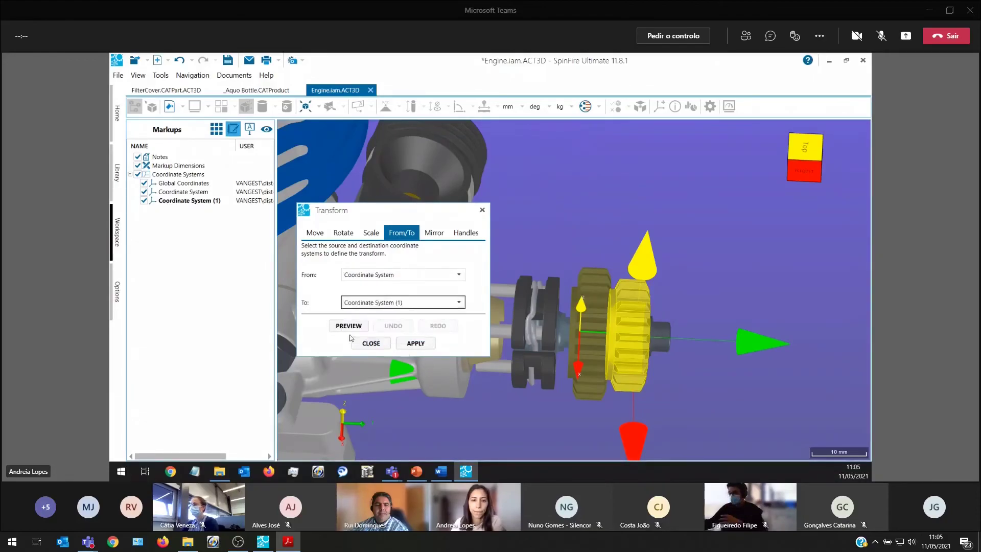
pyautogui.click(416, 343)
pyautogui.moveTo(541, 397); pyautogui.dragTo(584, 384)
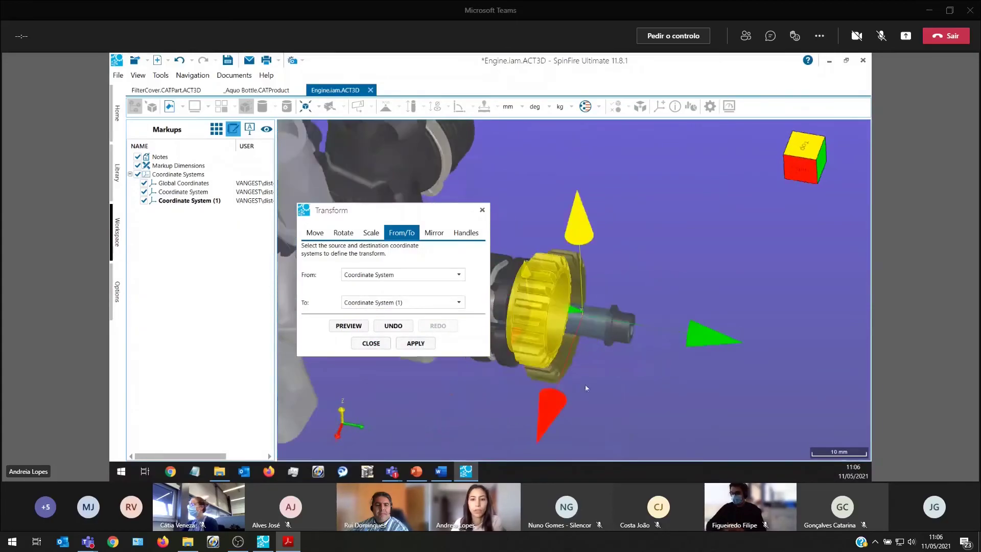
pyautogui.click(370, 343)
# Move the larger golden clutch gear 10 mm along X relative to Coordinate System (1) using Transform.
pyautogui.moveTo(466, 337); pyautogui.dragTo(480, 301)
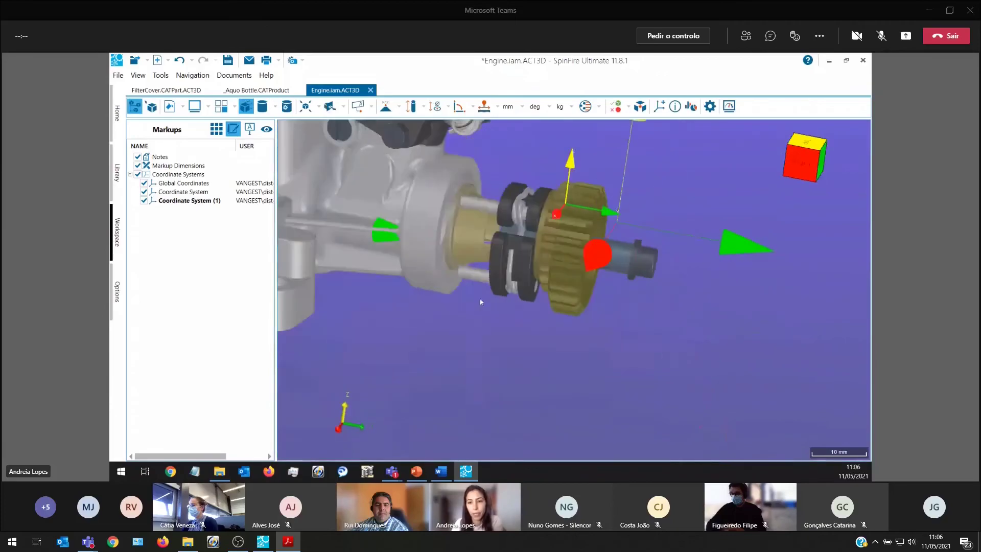
pyautogui.scroll(4, 554, 287)
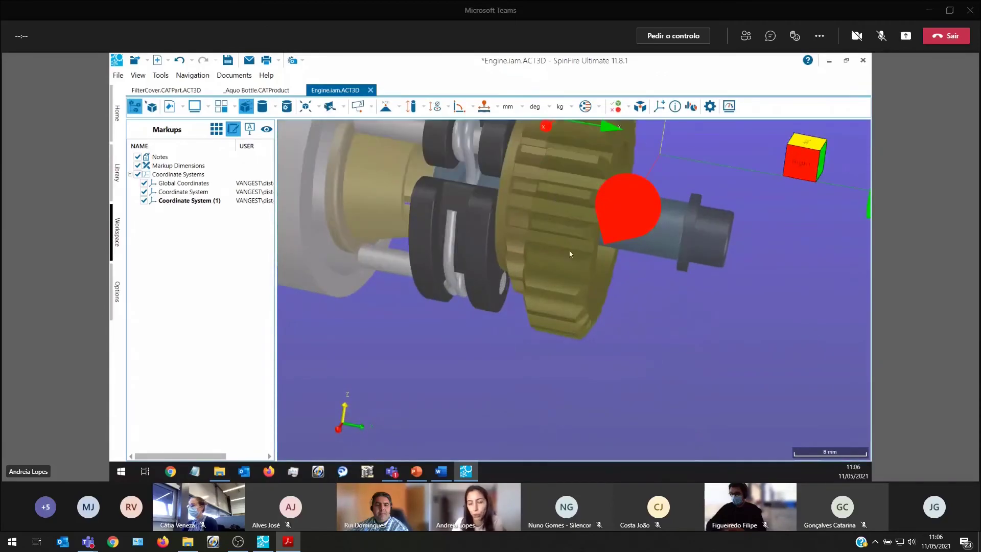
pyautogui.scroll(-3, 570, 254)
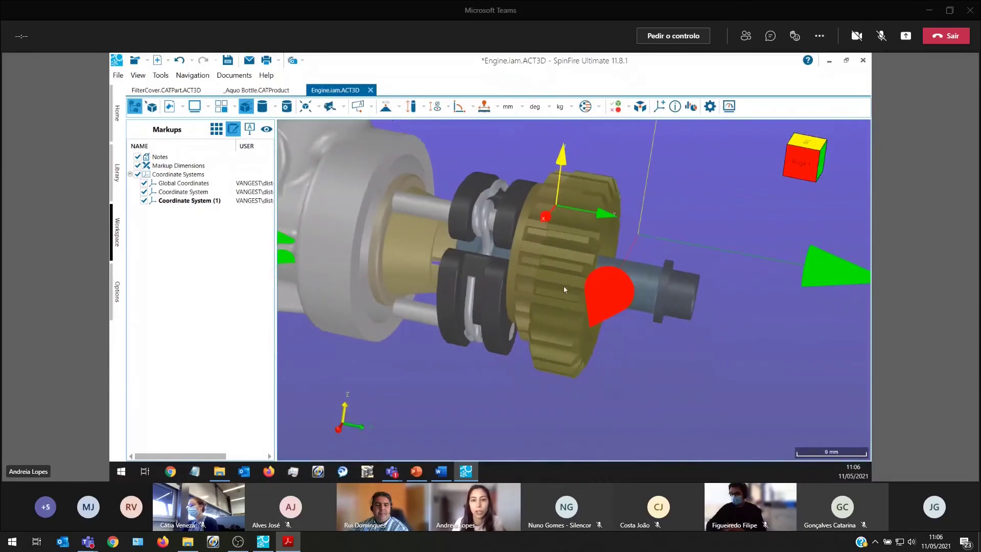
pyautogui.scroll(-6, 563, 289)
pyautogui.scroll(-1, 577, 336)
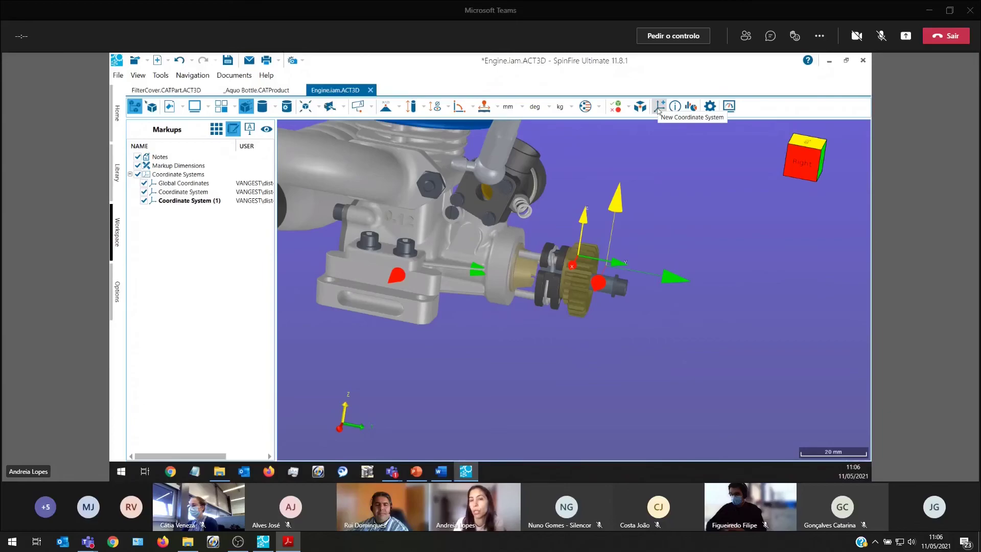
pyautogui.rightClick(591, 270)
pyautogui.click(629, 223)
pyautogui.moveTo(403, 210); pyautogui.dragTo(371, 151)
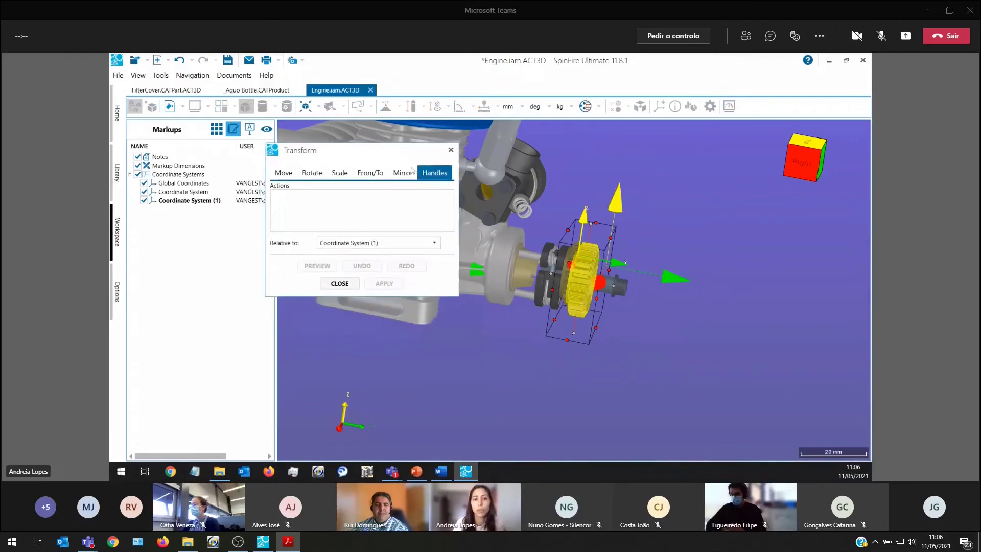
pyautogui.click(368, 176)
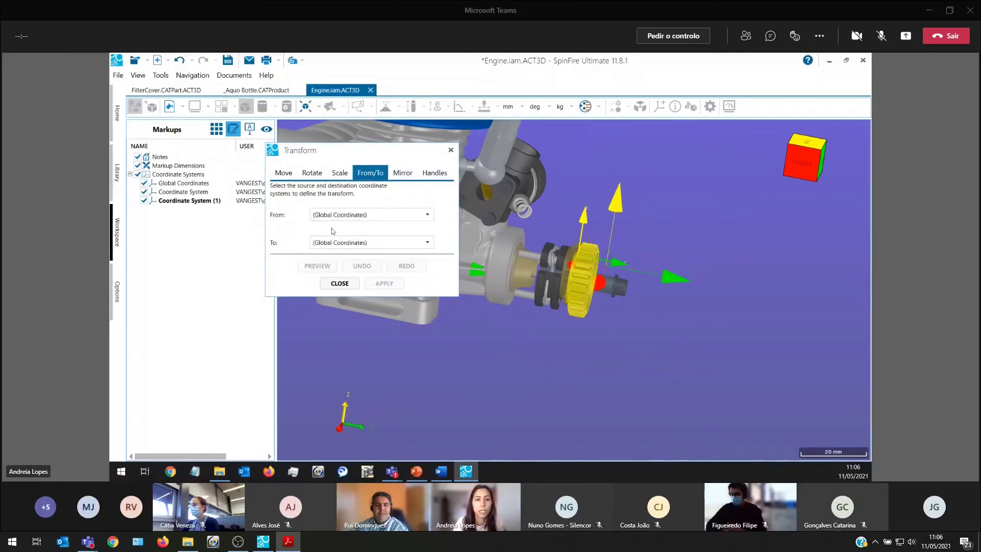
pyautogui.click(313, 175)
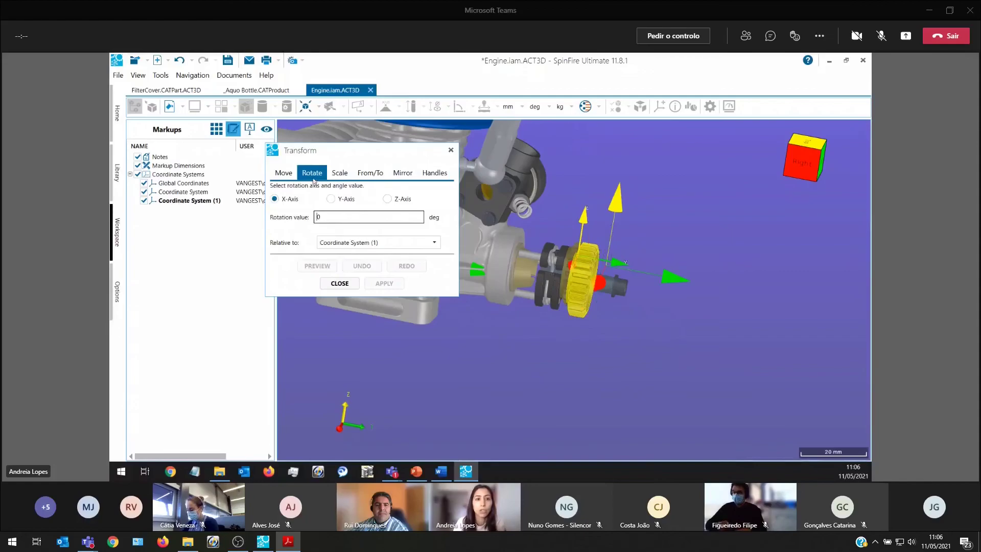
pyautogui.doubleClick(326, 217)
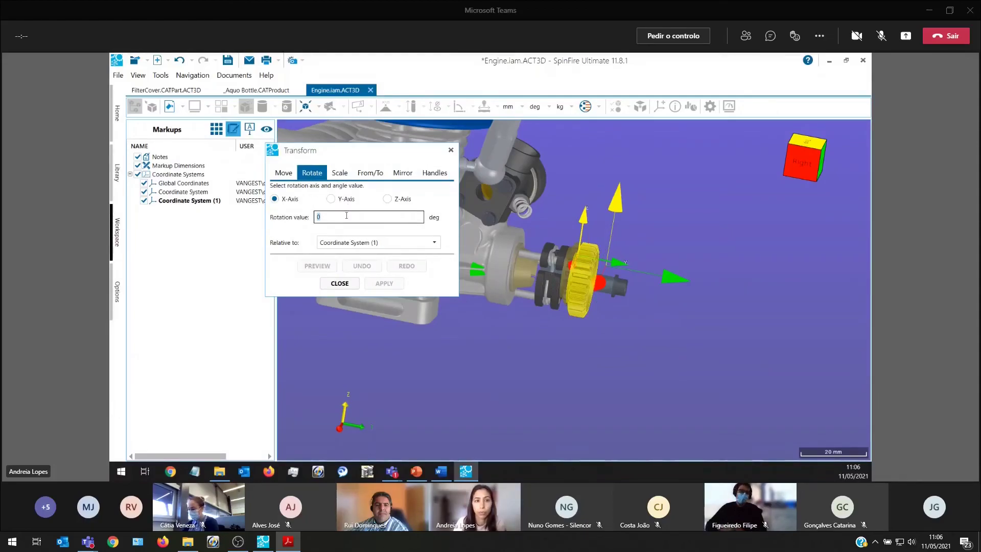
pyautogui.click(283, 173)
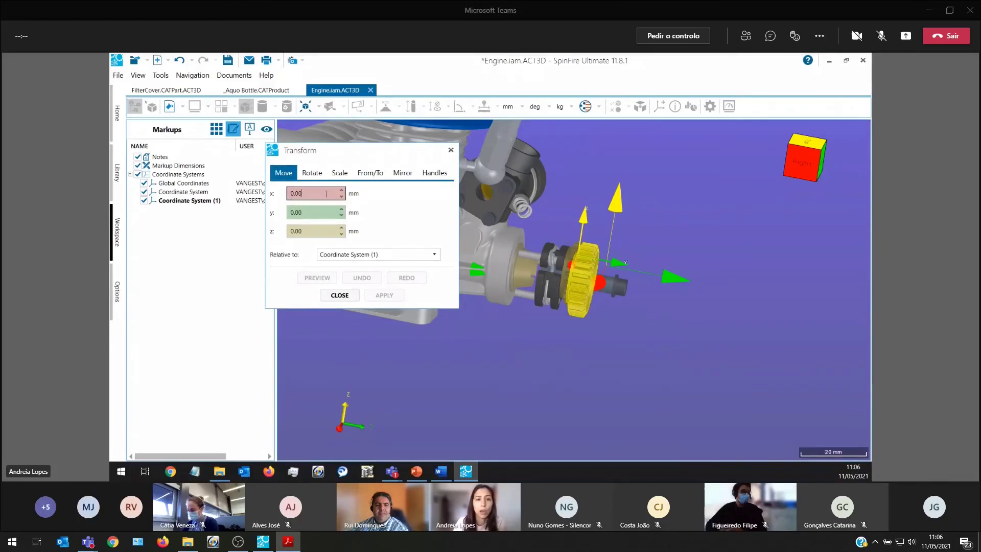
pyautogui.click(294, 193)
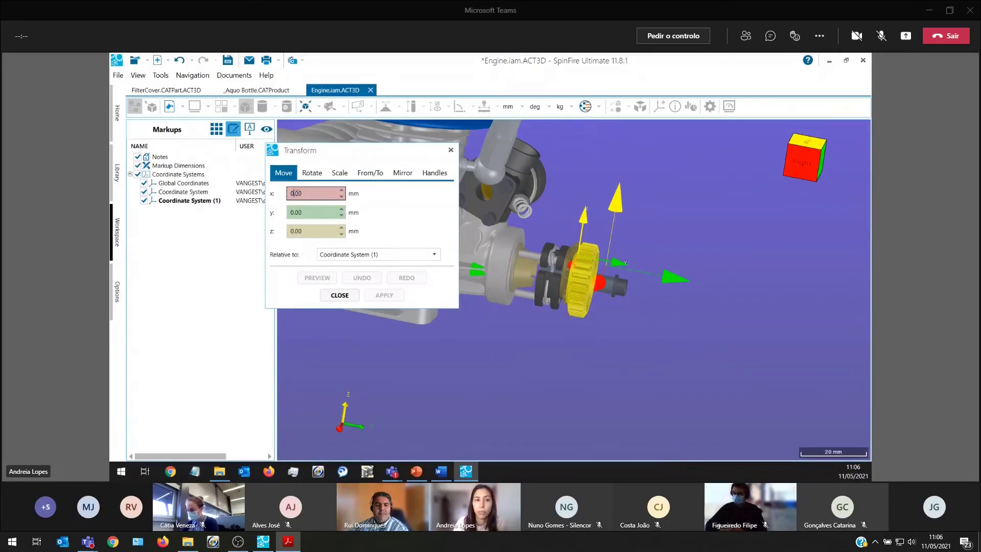
pyautogui.write('10')
pyautogui.click(382, 297)
pyautogui.click(383, 296)
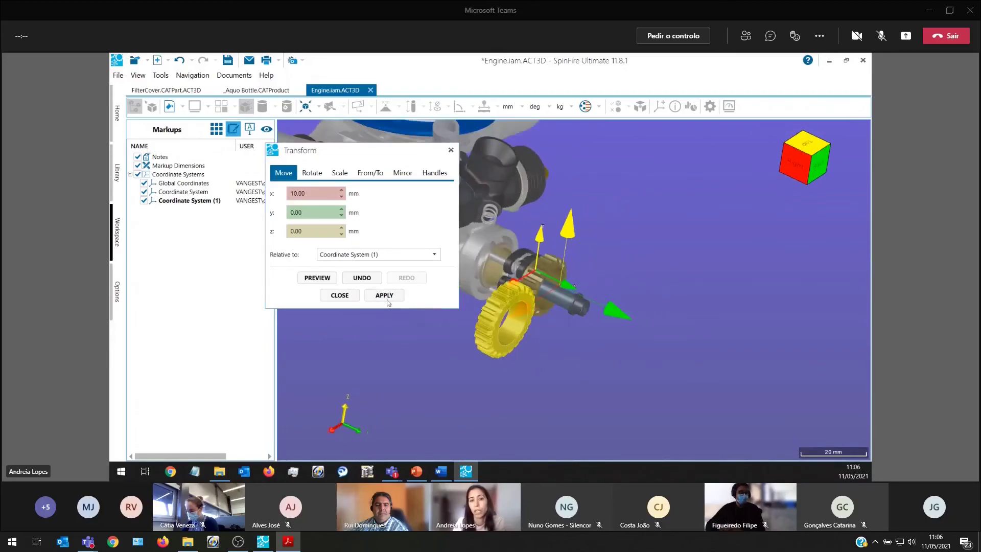
pyautogui.click(343, 295)
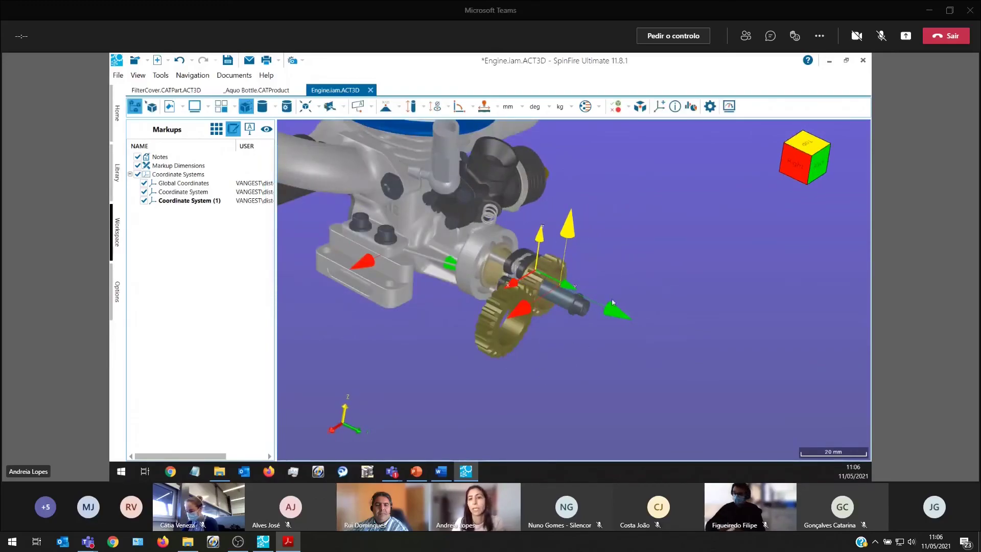
pyautogui.rightClick(545, 260)
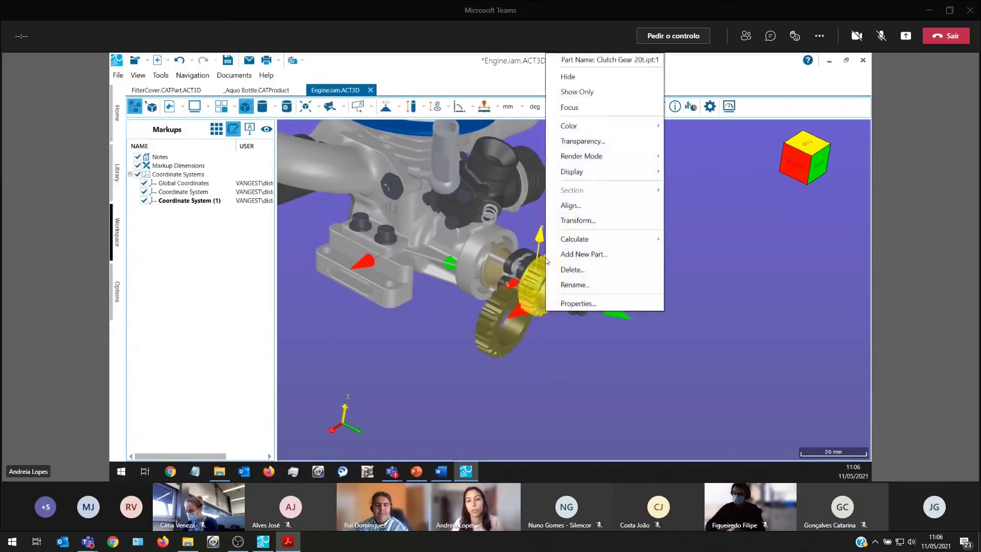
pyautogui.click(576, 221)
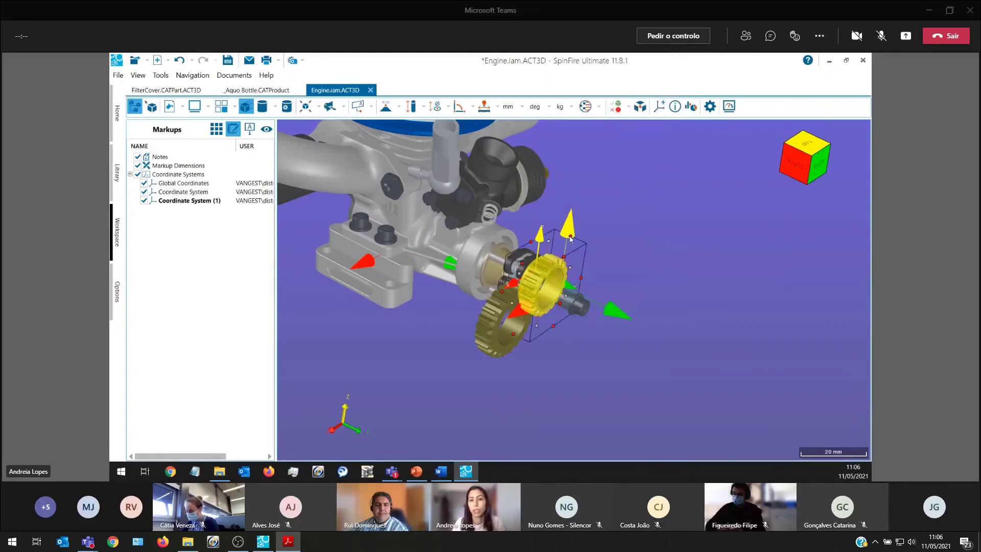
pyautogui.moveTo(398, 207); pyautogui.dragTo(325, 164)
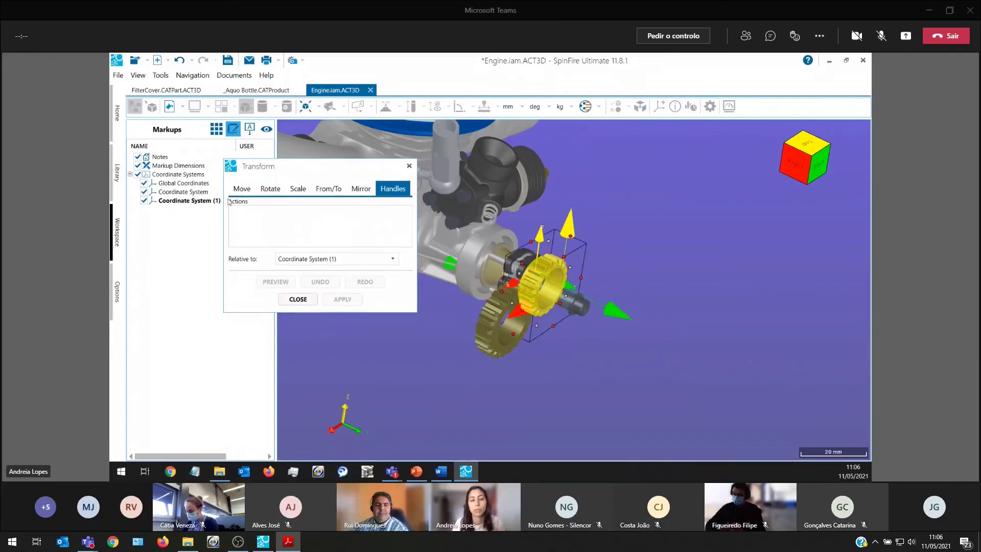
pyautogui.click(298, 299)
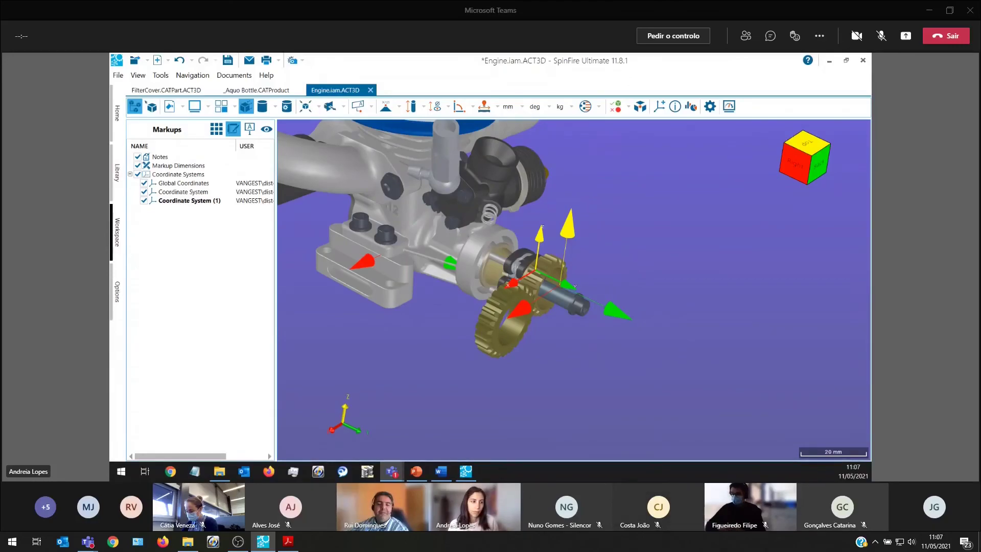
# Switch to PowerPoint to show the closing Questões slide of ApresentacaoSP-Ultimate2021.pptx at full window size, and return to SpinFire Ultimate.
pyautogui.moveTo(465, 471)
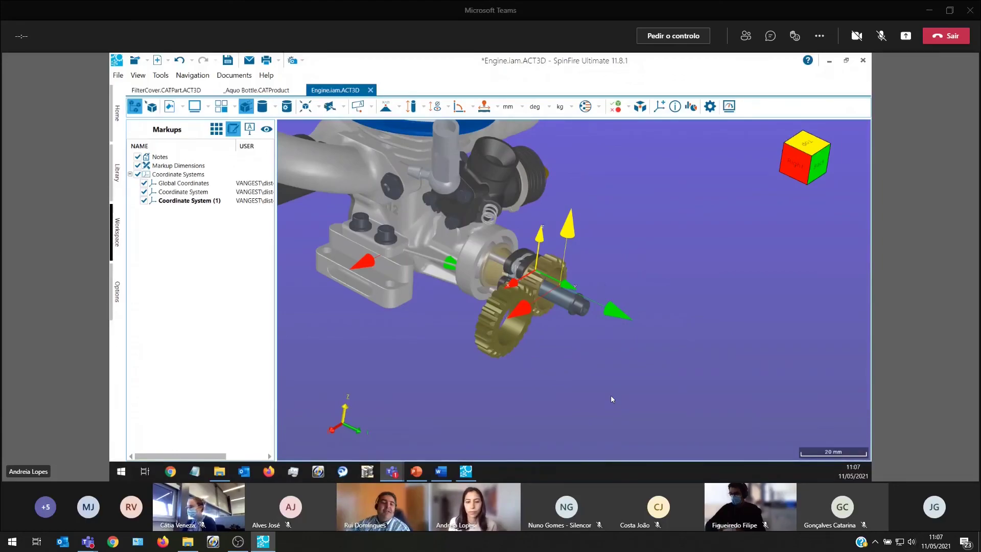
pyautogui.moveTo(393, 472)
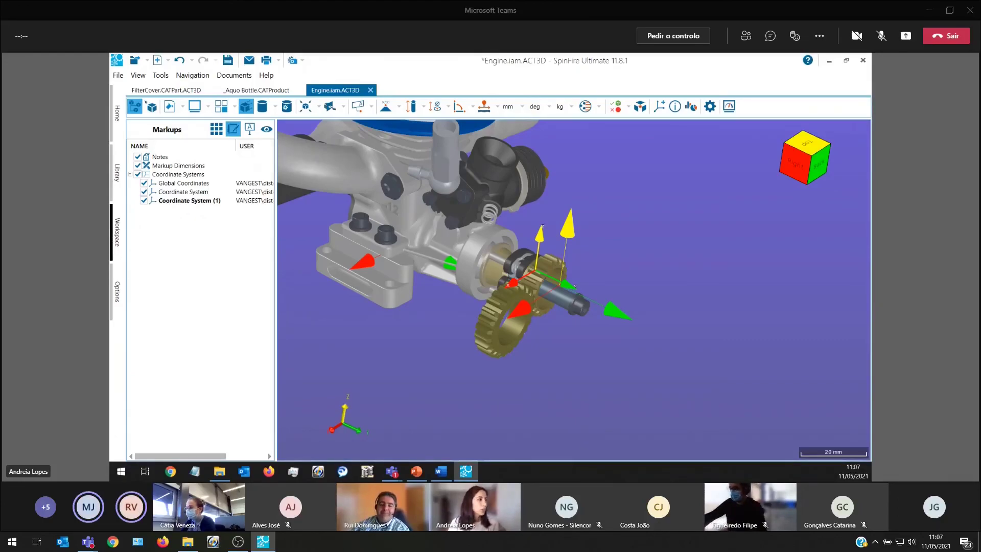
pyautogui.moveTo(111, 146); pyautogui.dragTo(435, 86)
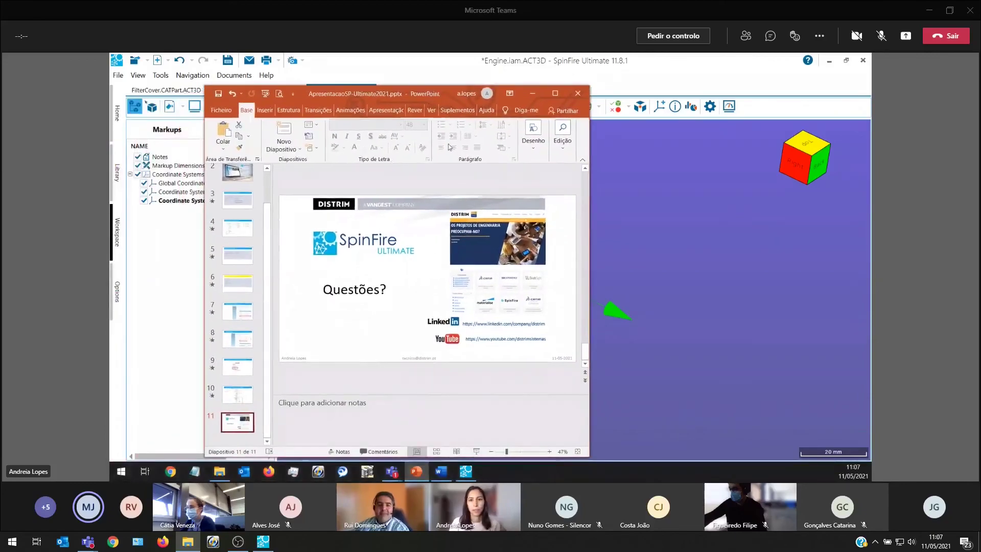
pyautogui.click(554, 90)
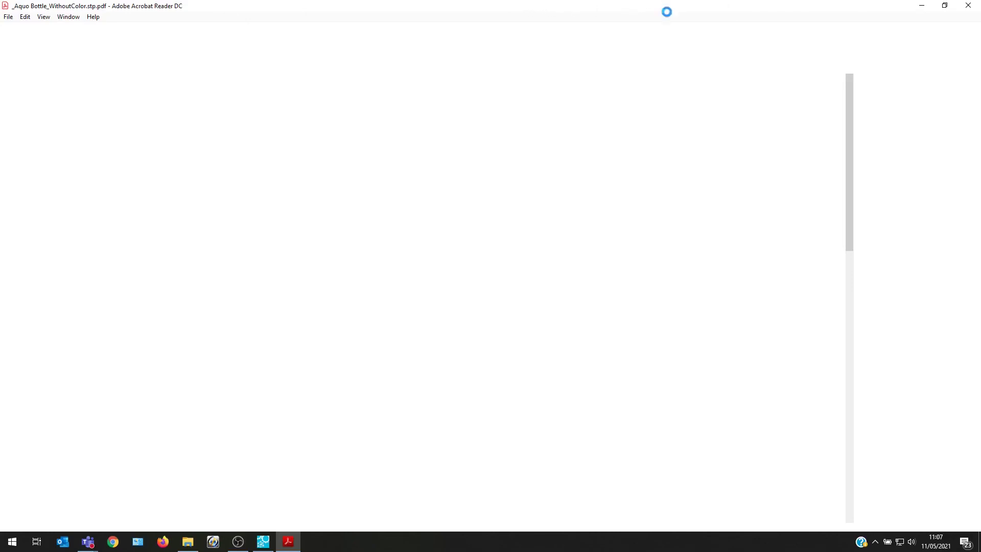
pyautogui.click(945, 5)
pyautogui.moveTo(649, 23); pyautogui.dragTo(0, 38)
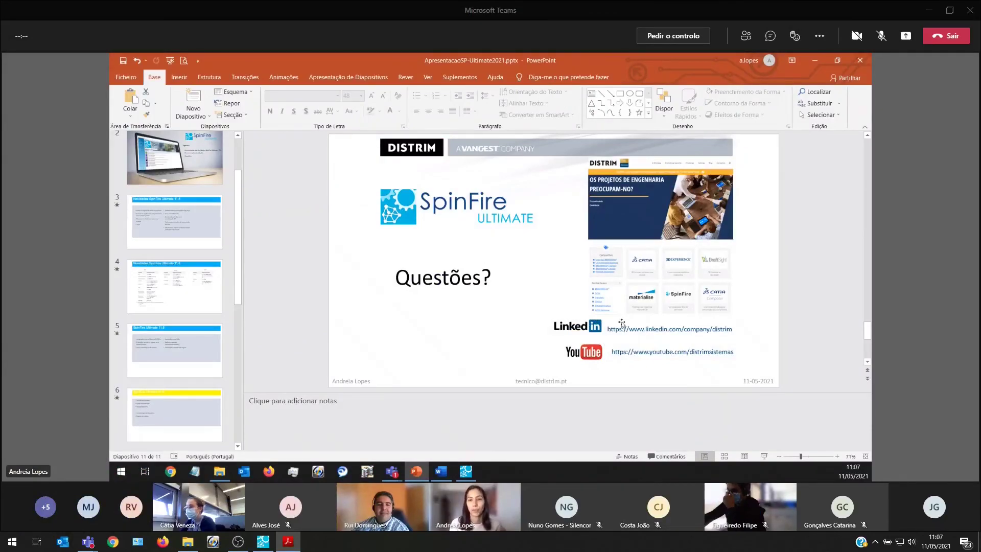
pyautogui.click(810, 59)
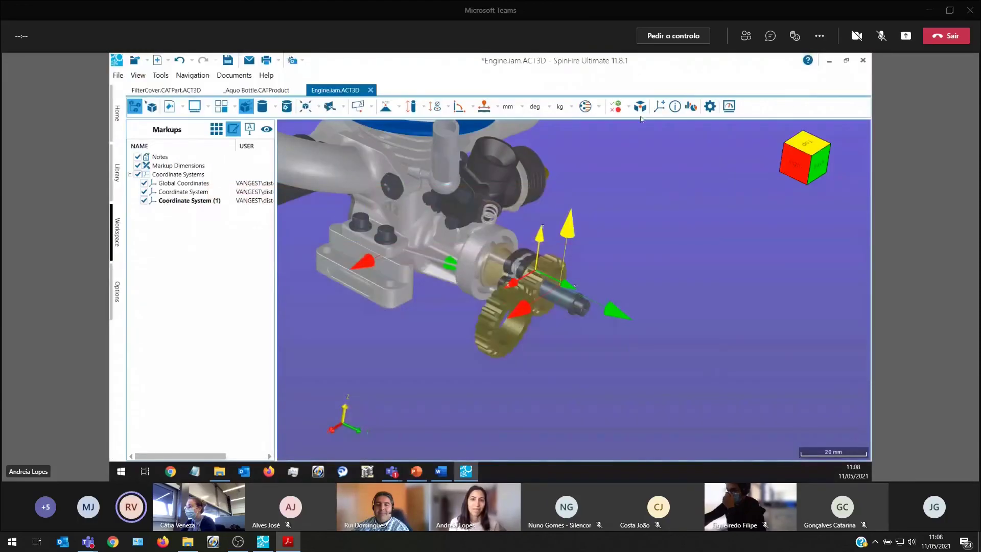